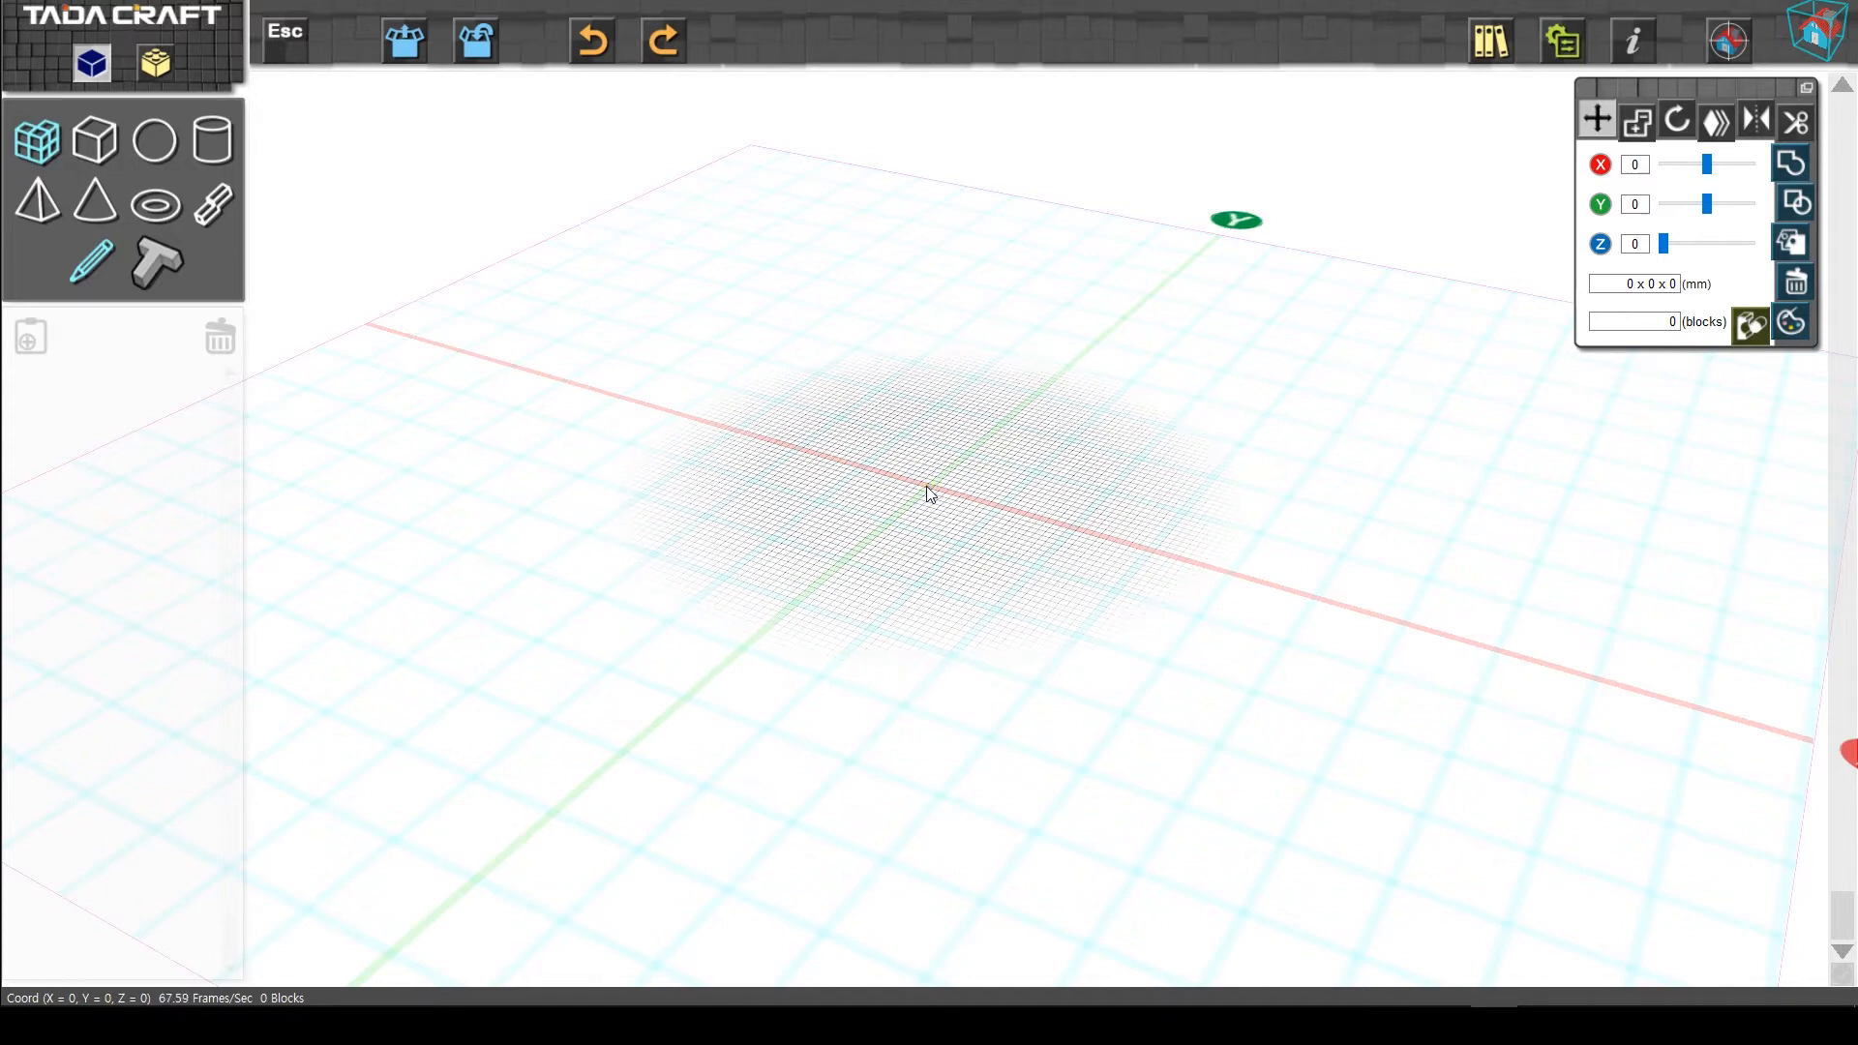
Examine the empty work grid with its X and Y axes from different angles and distances.
right_drag(927, 487, 989, 512)
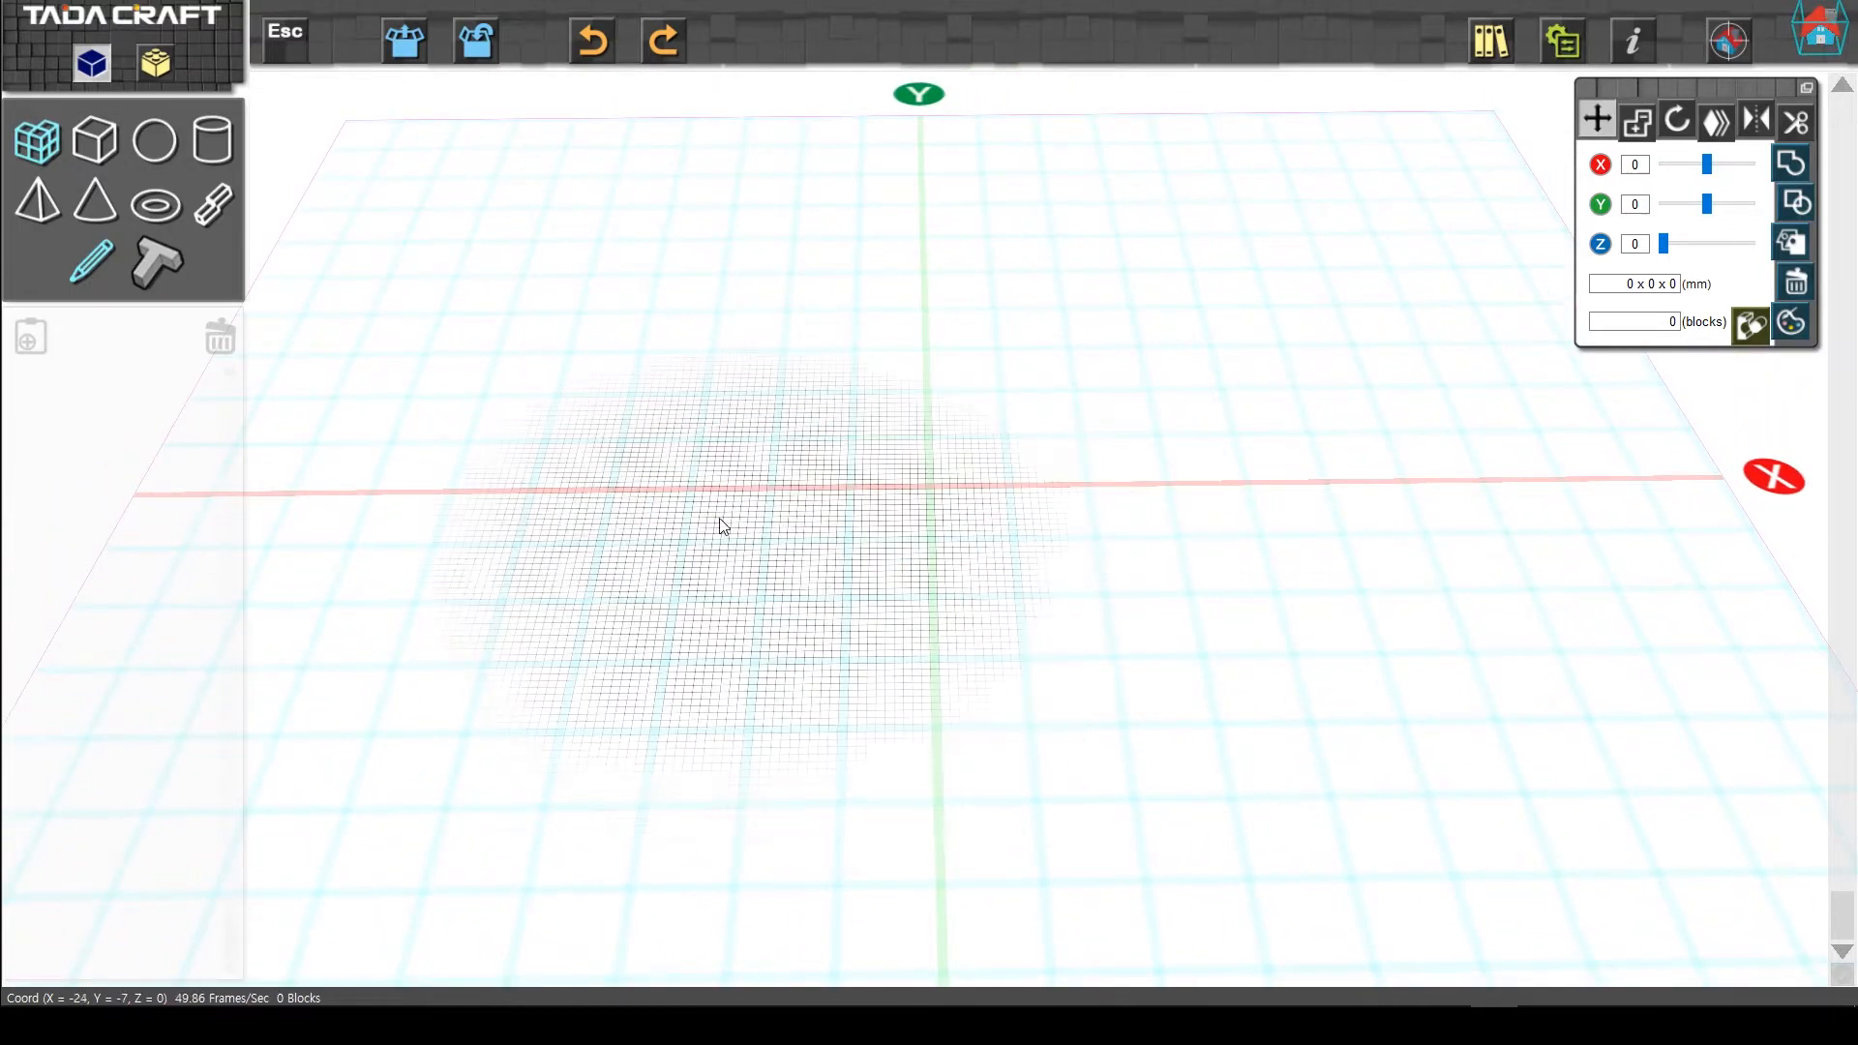
click(655, 511)
middle_drag(708, 515, 502, 470)
middle_drag(900, 265, 1013, 232)
scroll(1012, 239, down, 2)
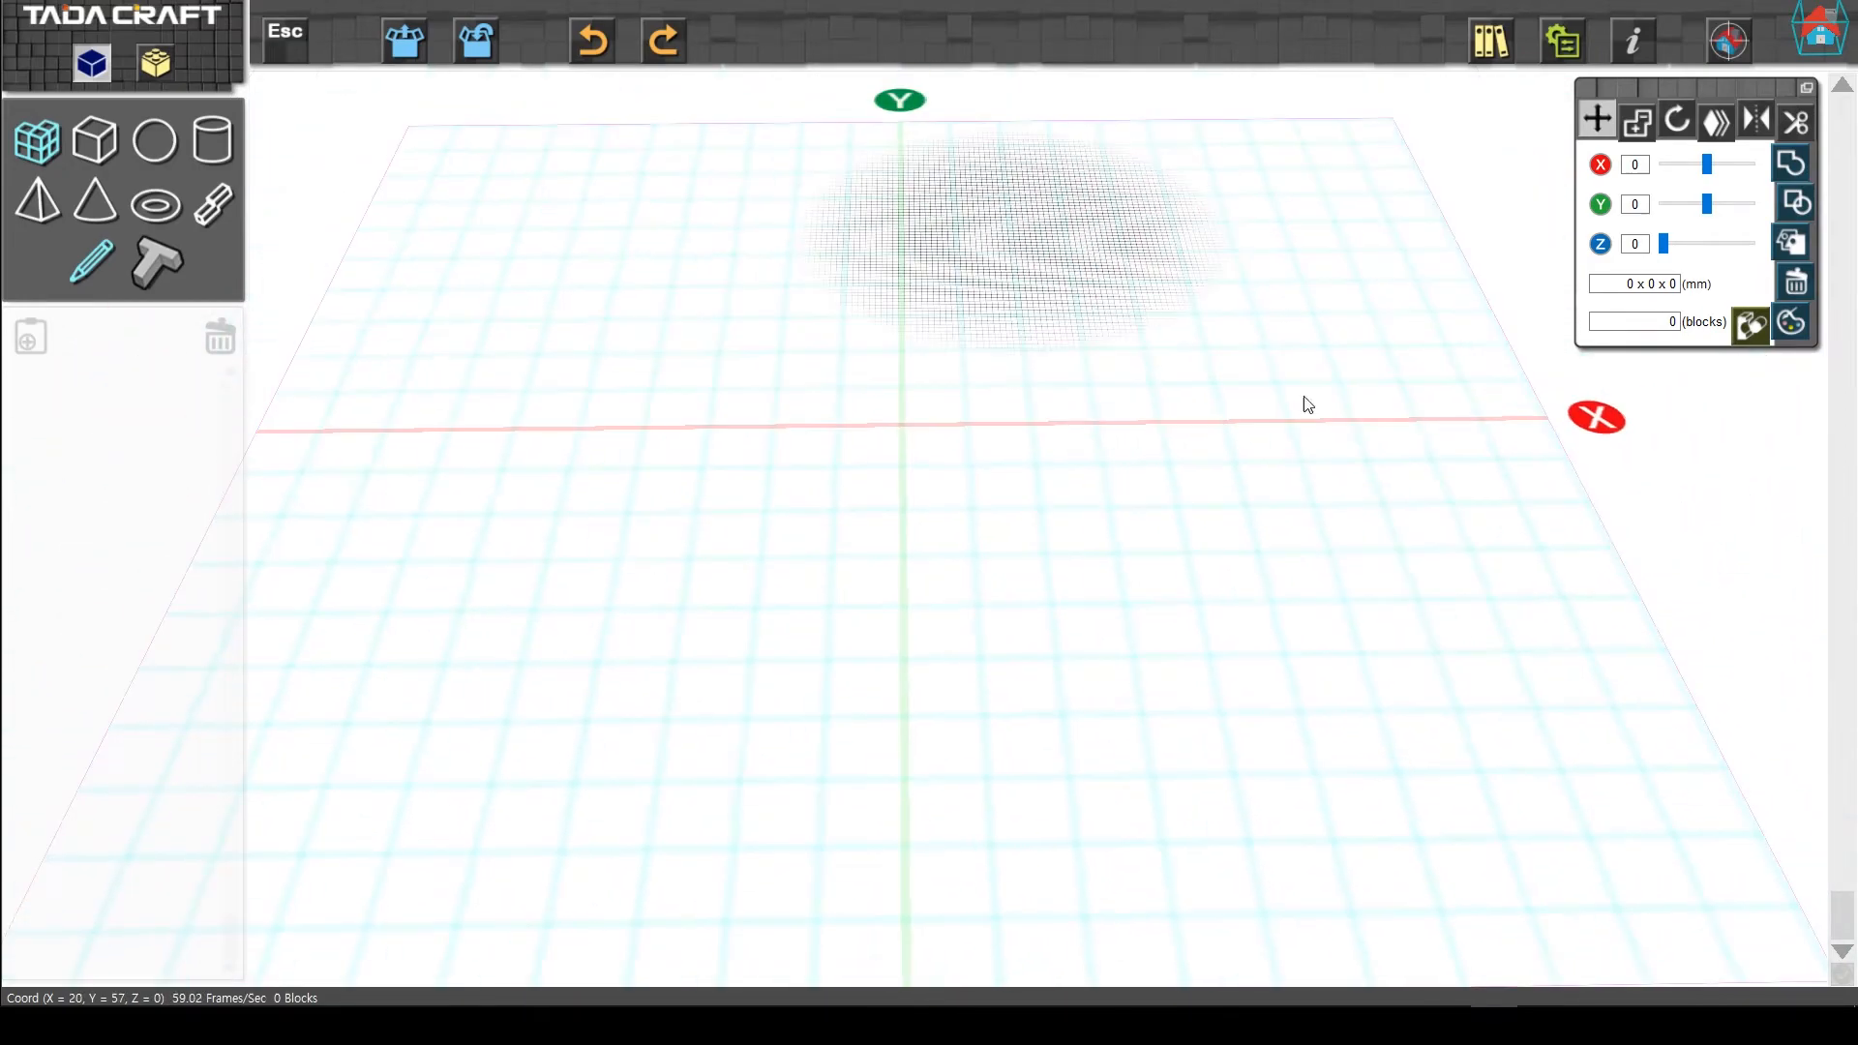
mouse_move(1341, 549)
right_down()
mouse_move(1261, 567)
mouse_move(1090, 535)
mouse_move(1219, 560)
mouse_move(1455, 518)
mouse_move(1327, 555)
mouse_move(1339, 468)
mouse_move(1335, 564)
mouse_move(1341, 542)
right_up()
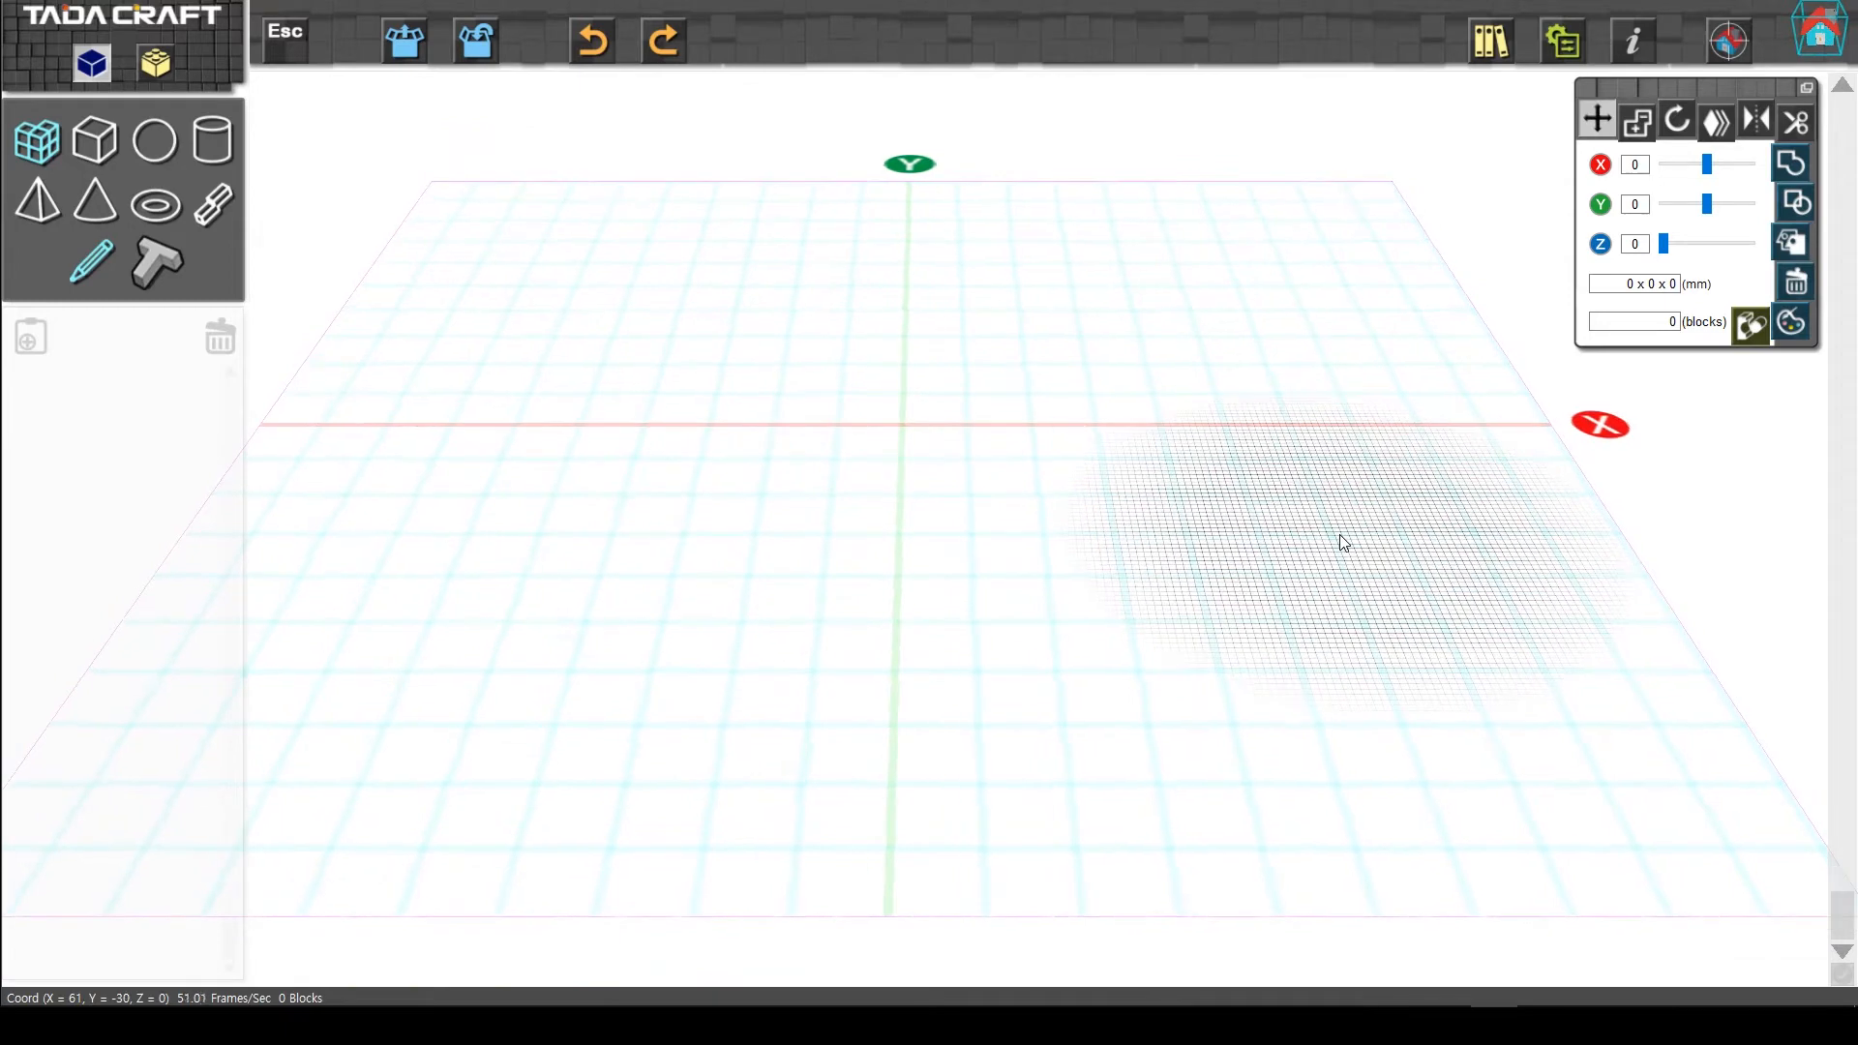
scroll(886, 412, down, 5)
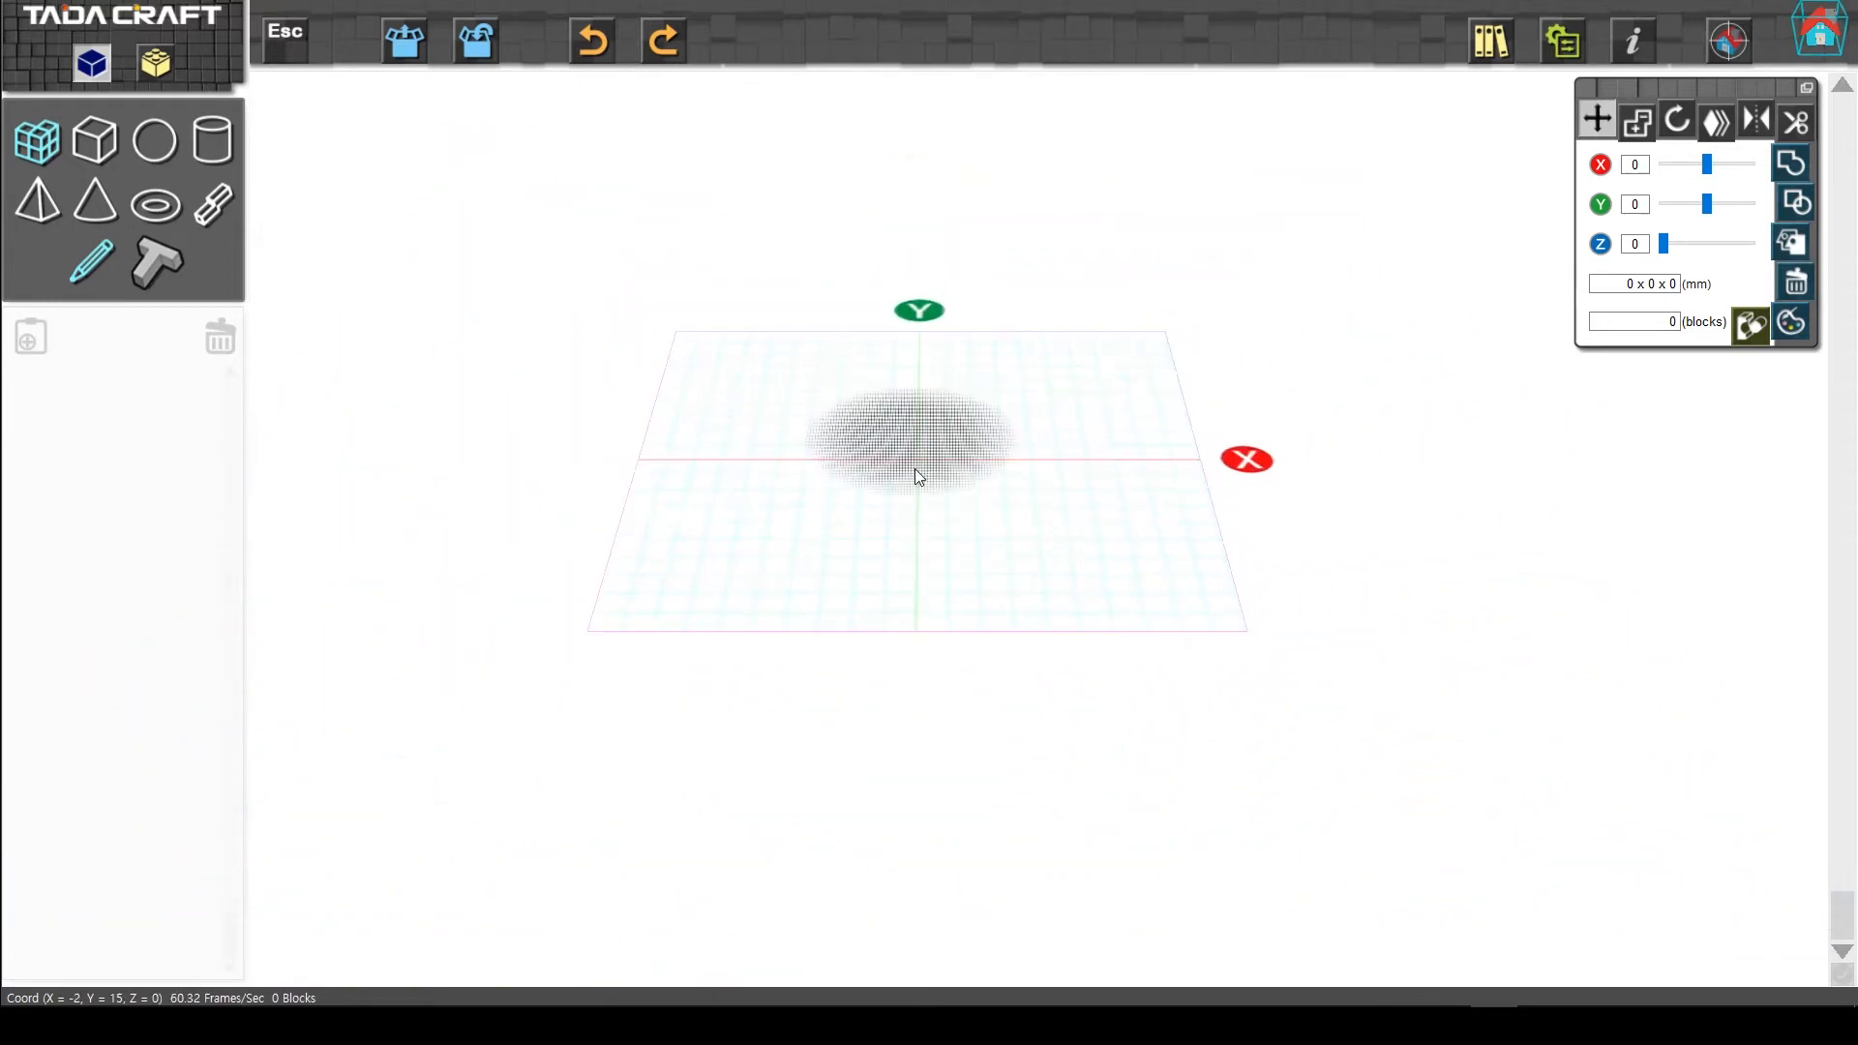
scroll(917, 510, up, 6)
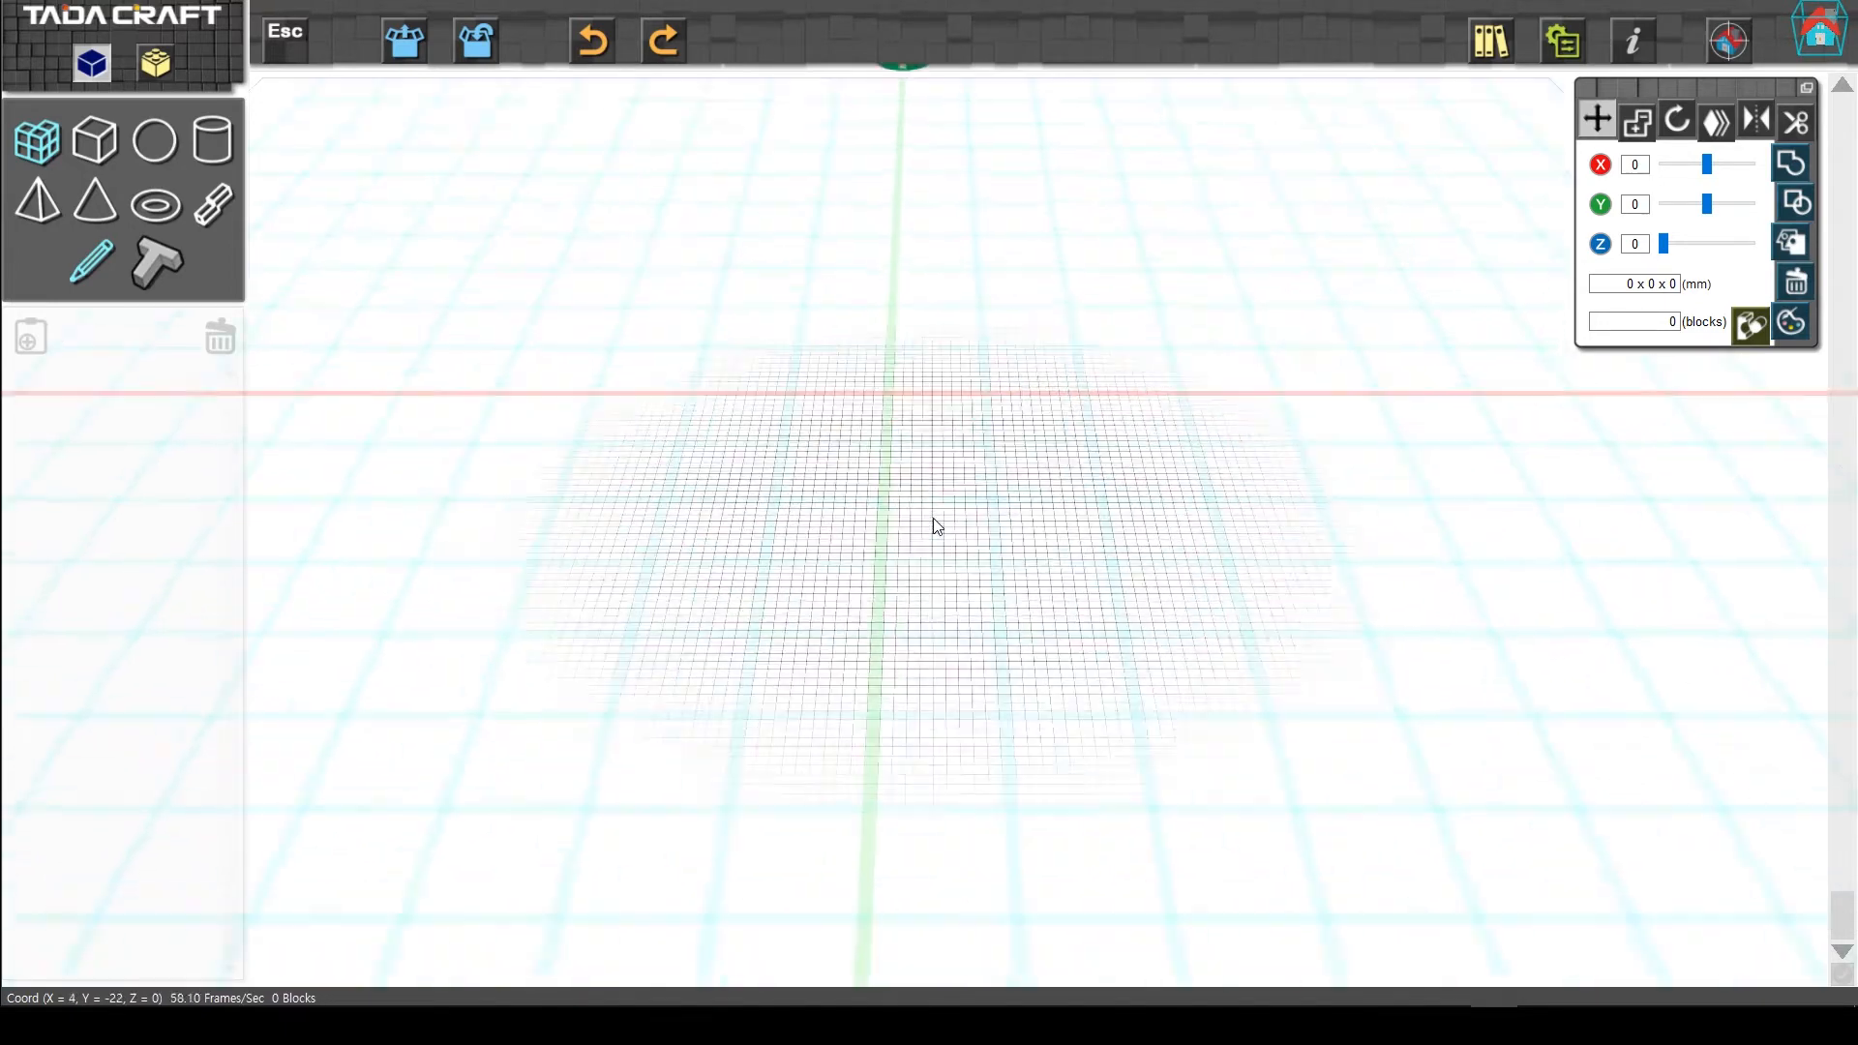
scroll(900, 537, down, 5)
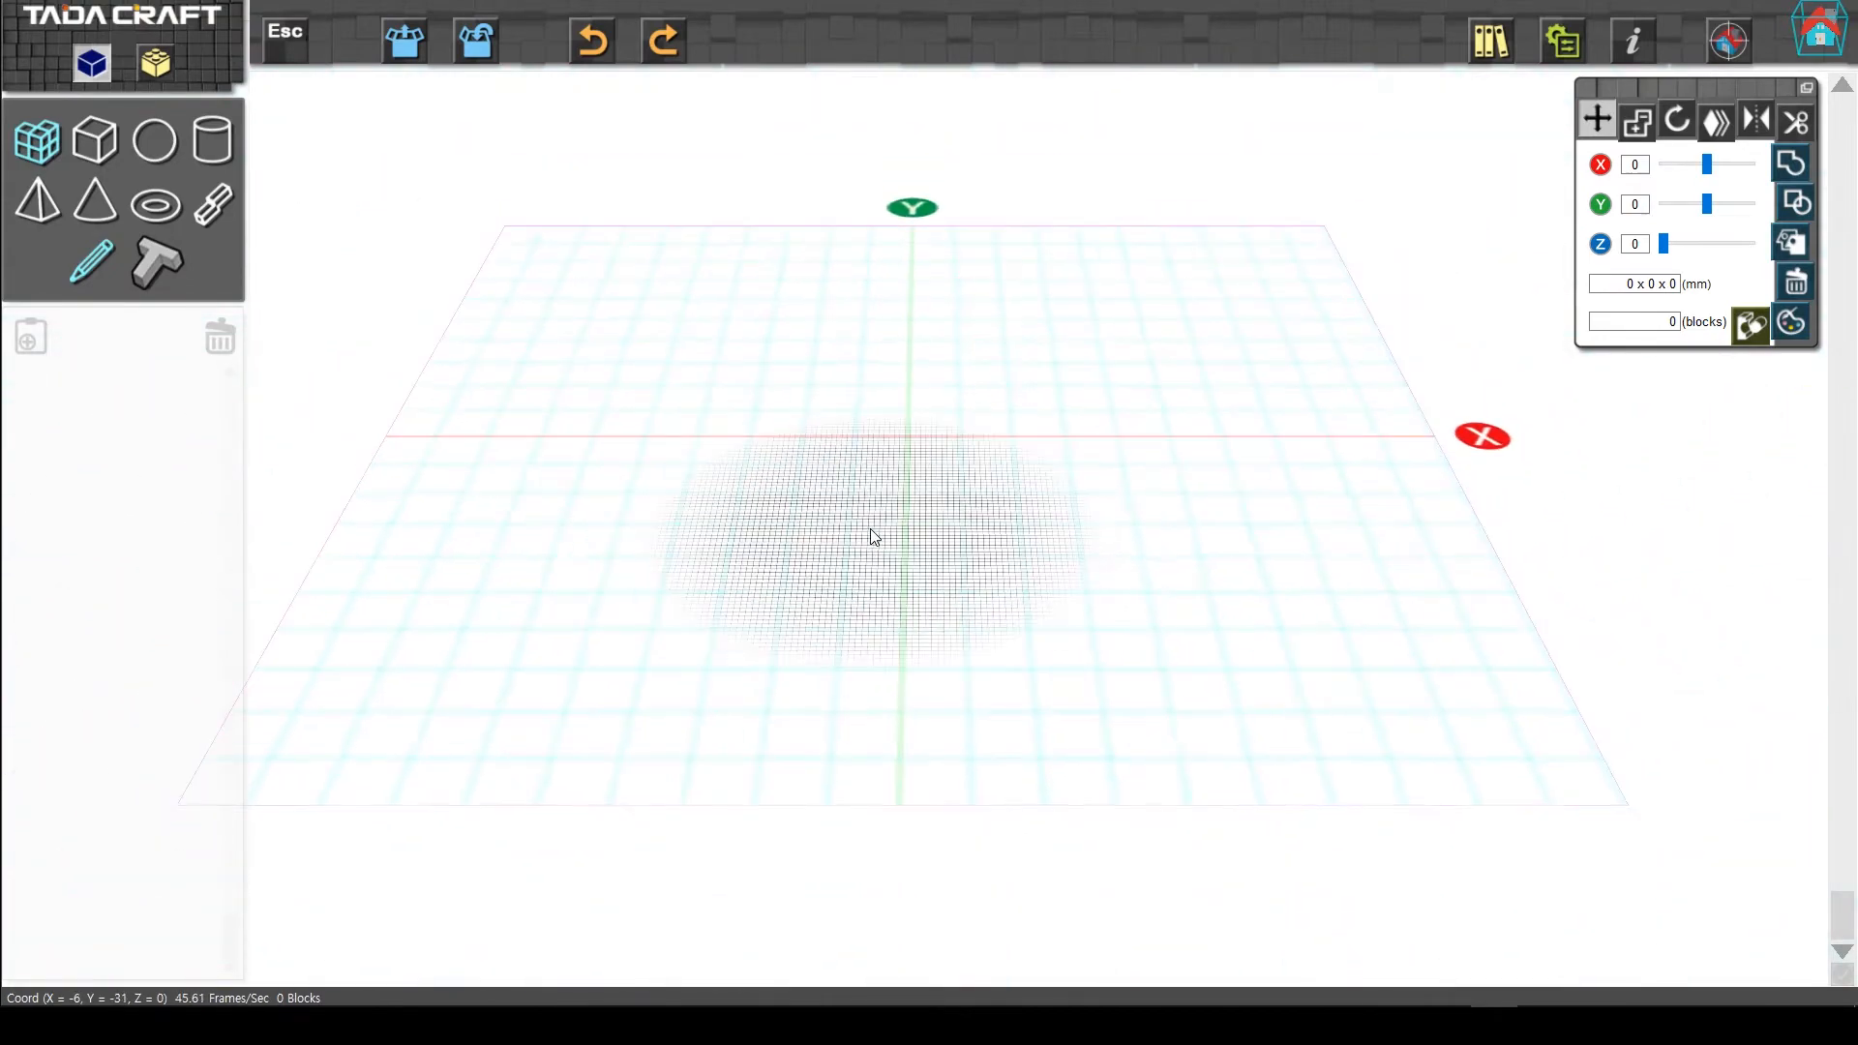
right_drag(1007, 536, 962, 531)
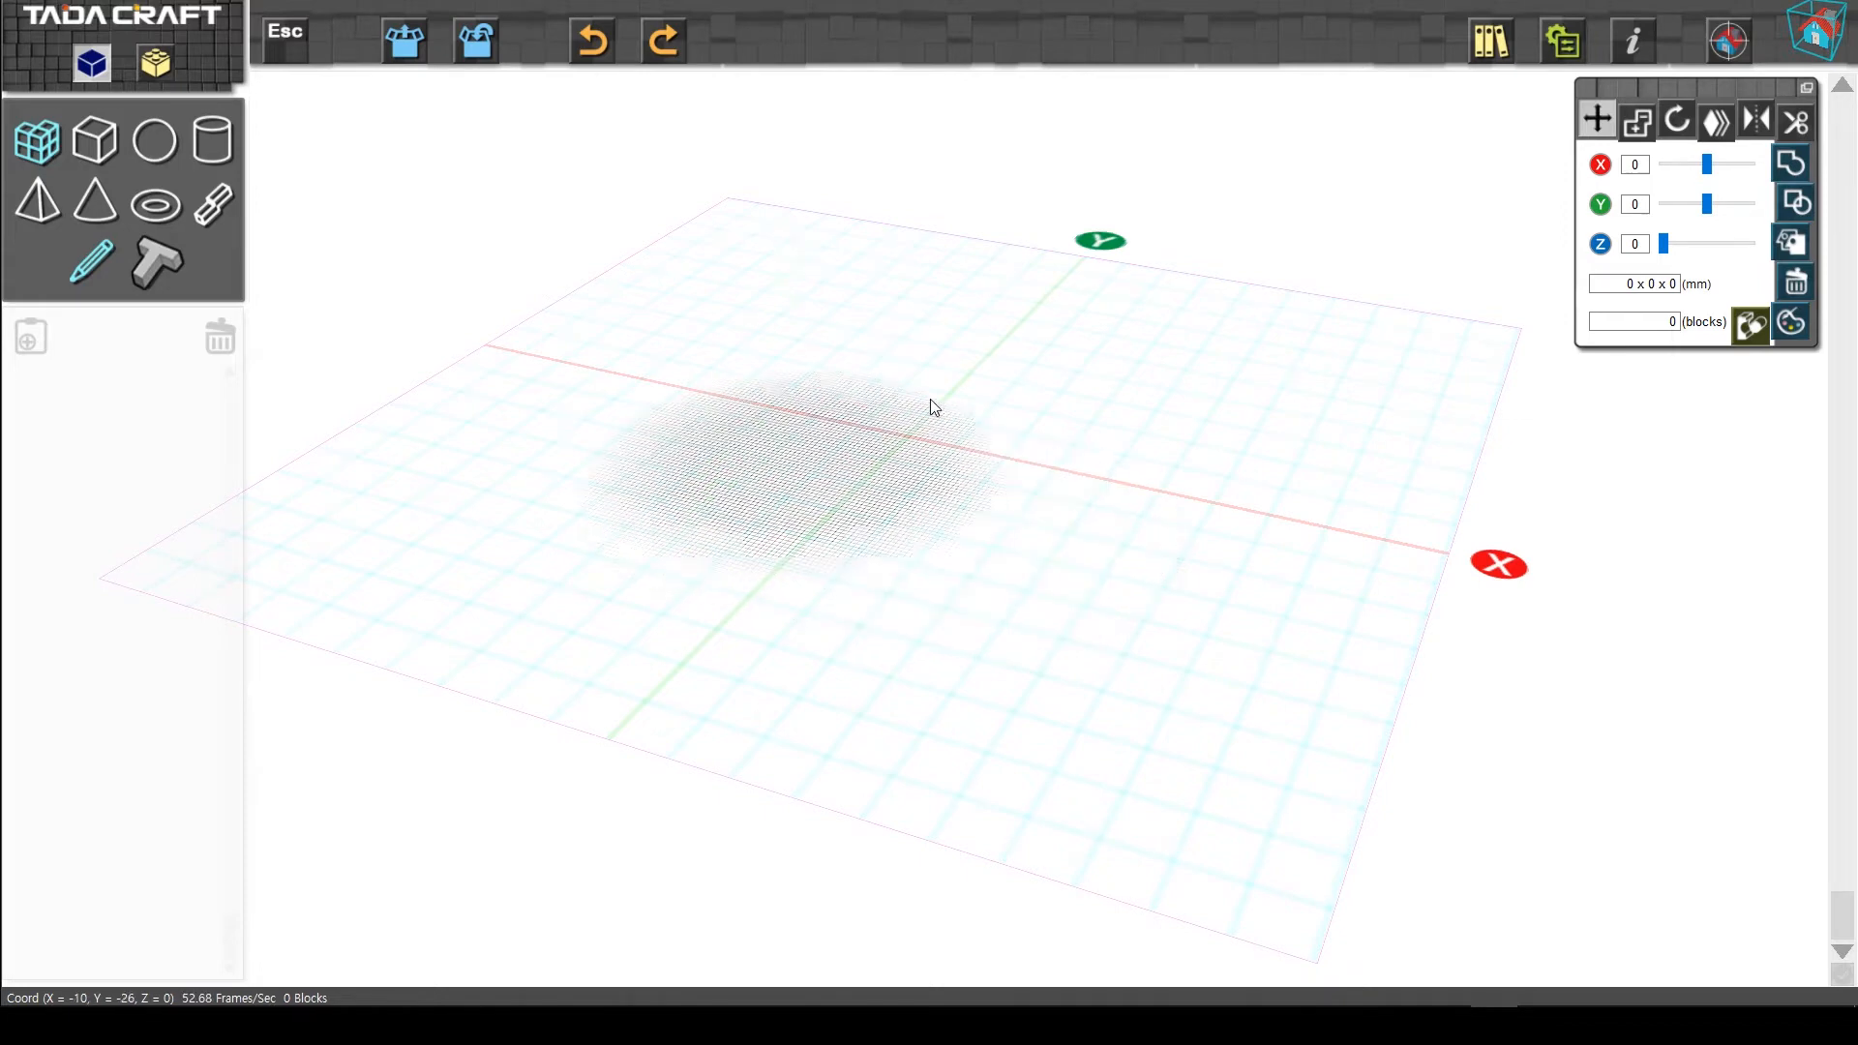
scroll(952, 454, up, 1)
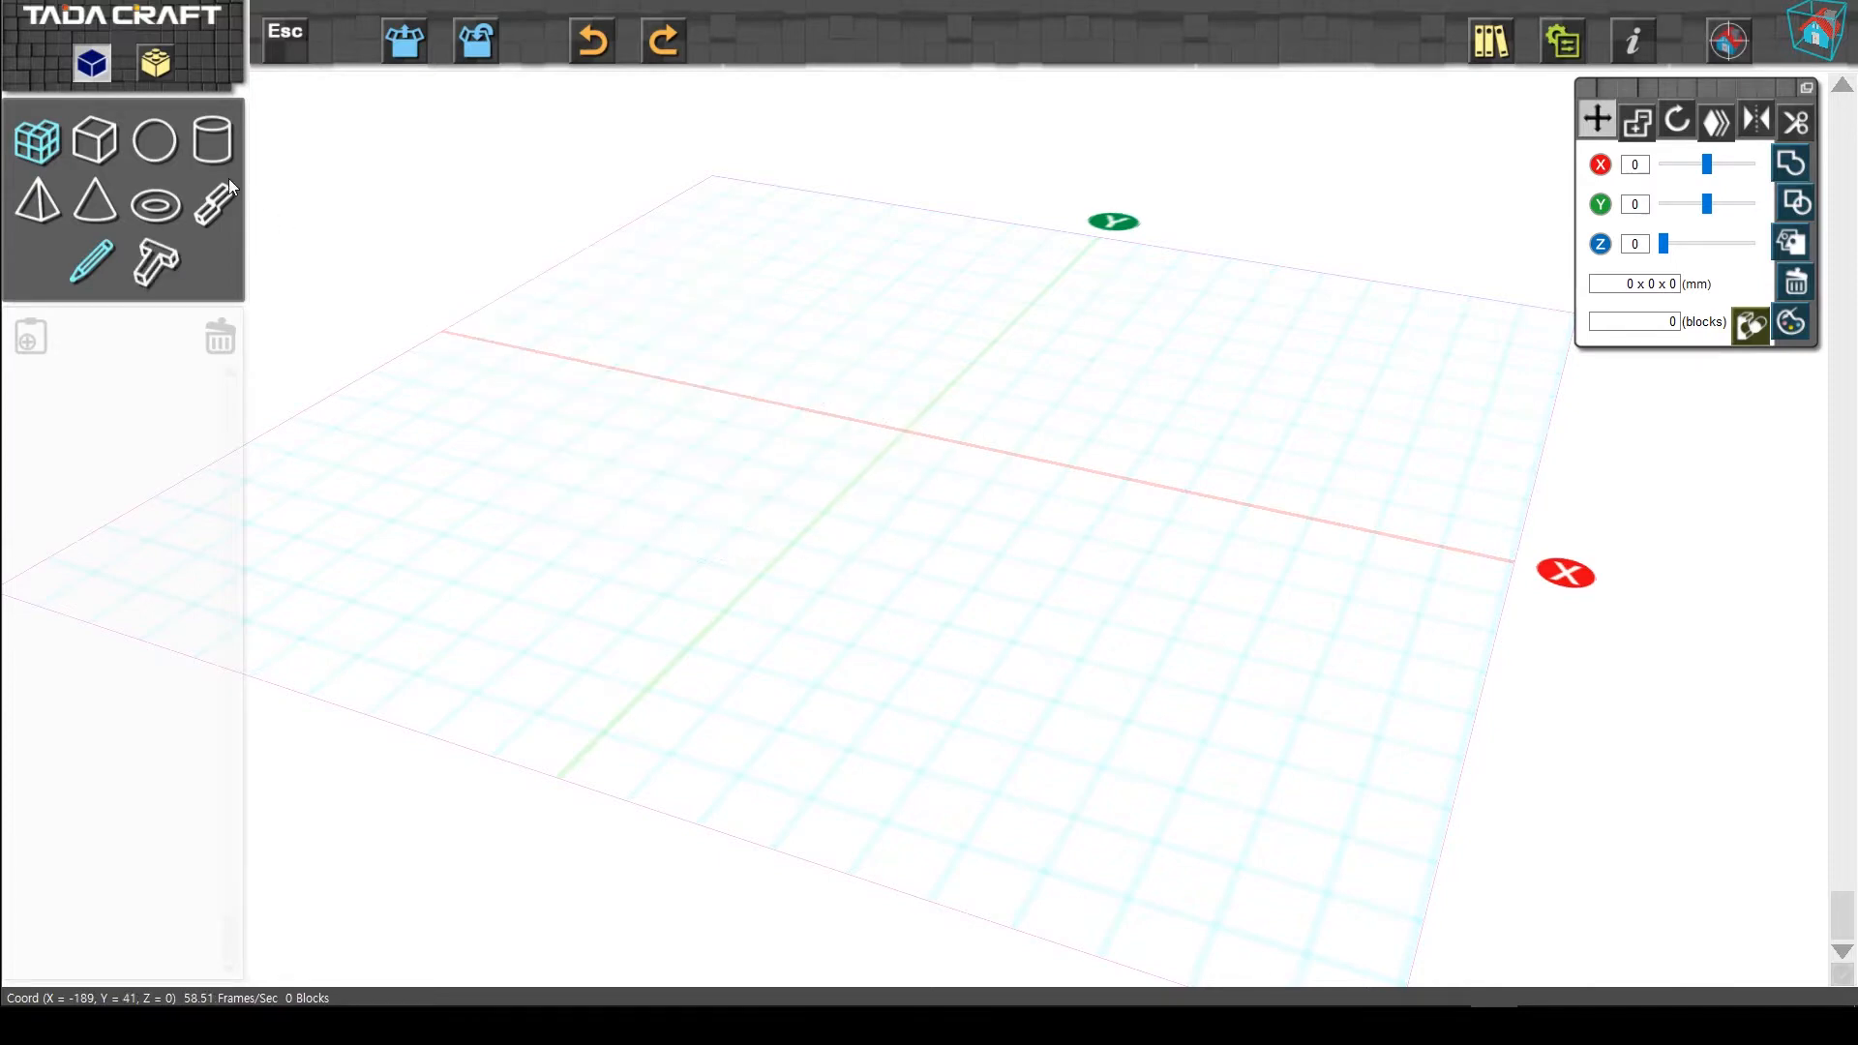
Add a purple 21 x 21 x 21 mm box on the grid at X -34, Y -15, Z 0.
click(101, 146)
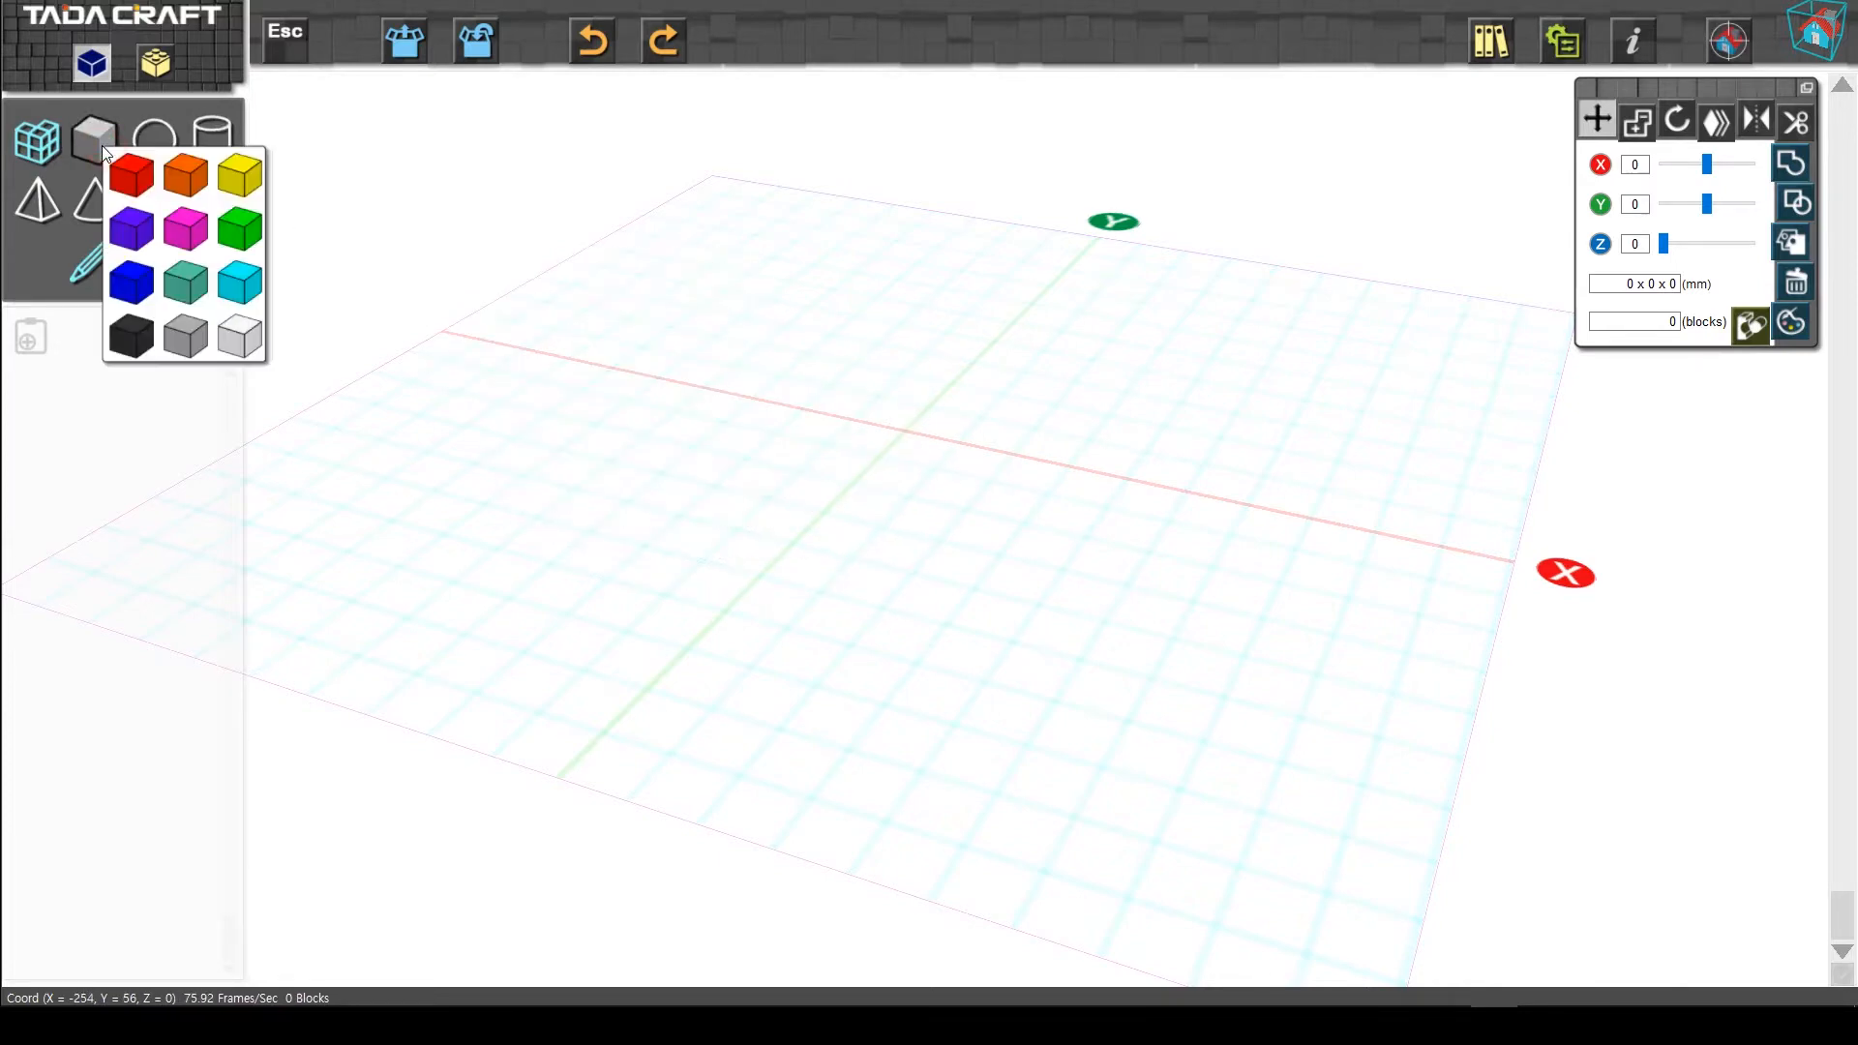
click(137, 223)
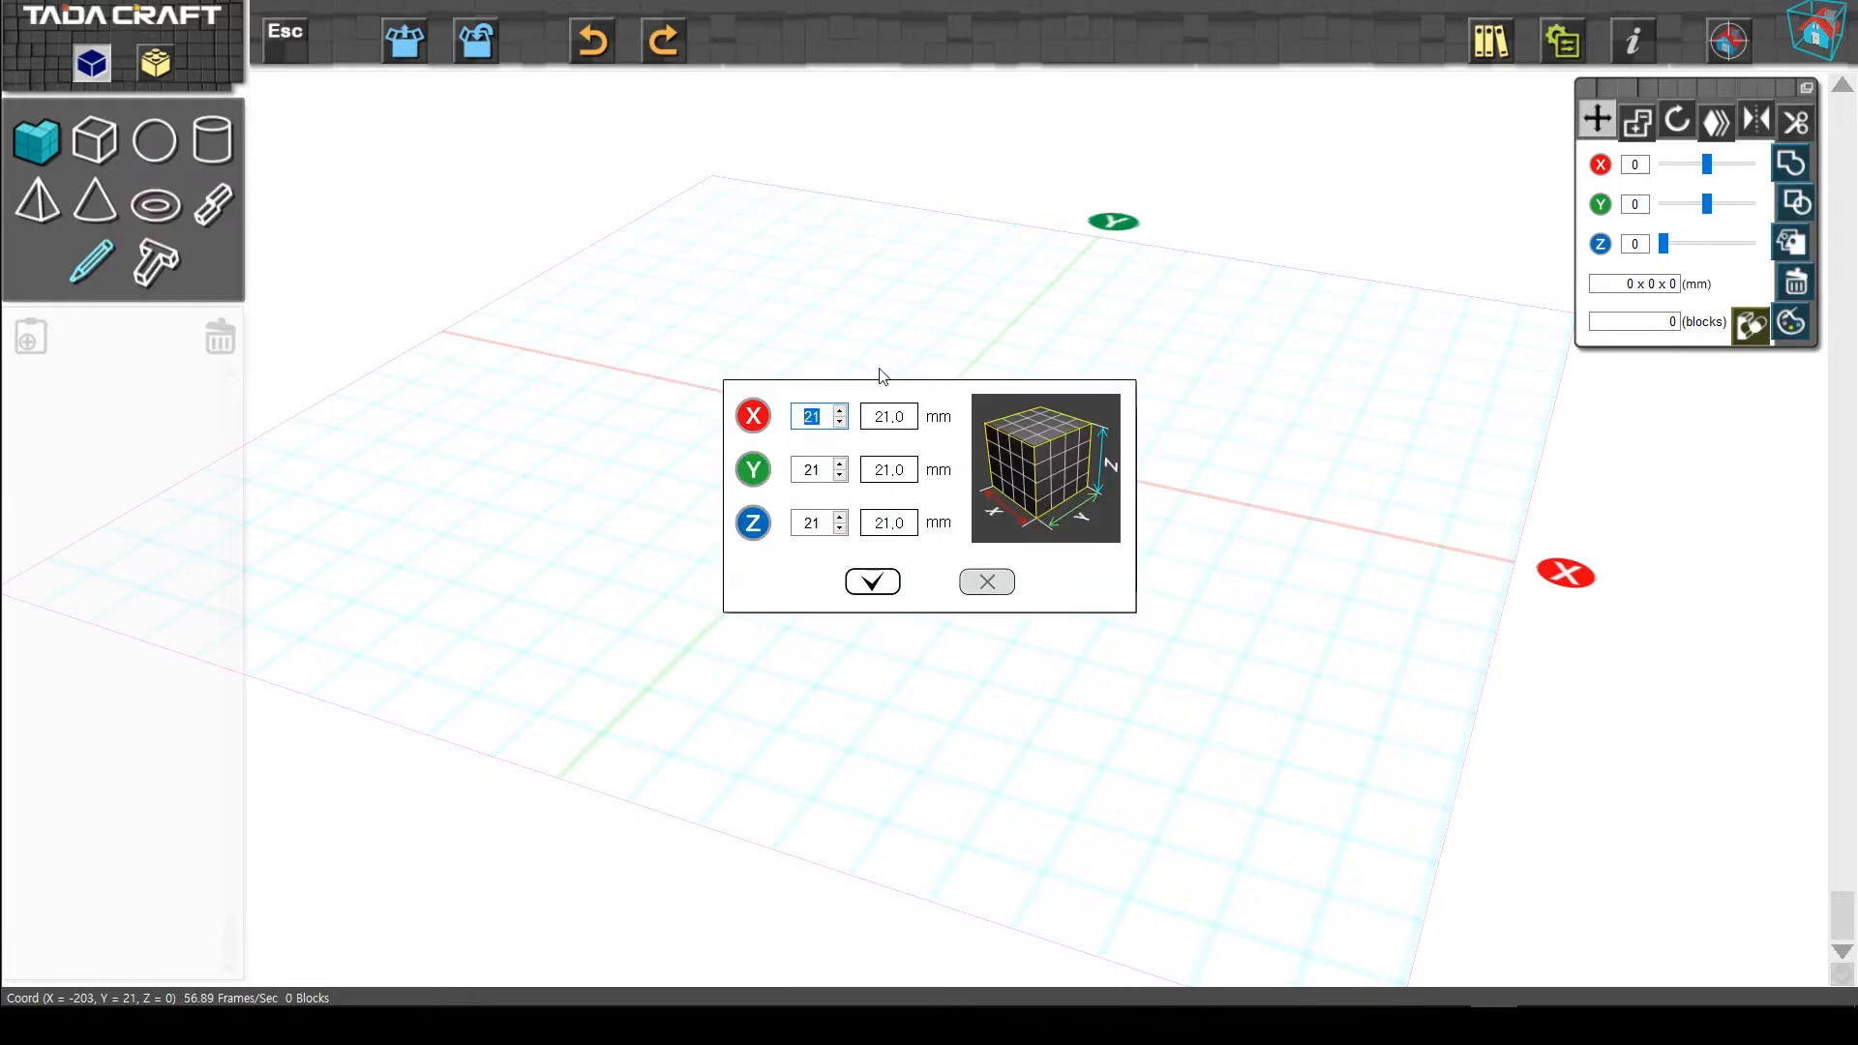
click(872, 581)
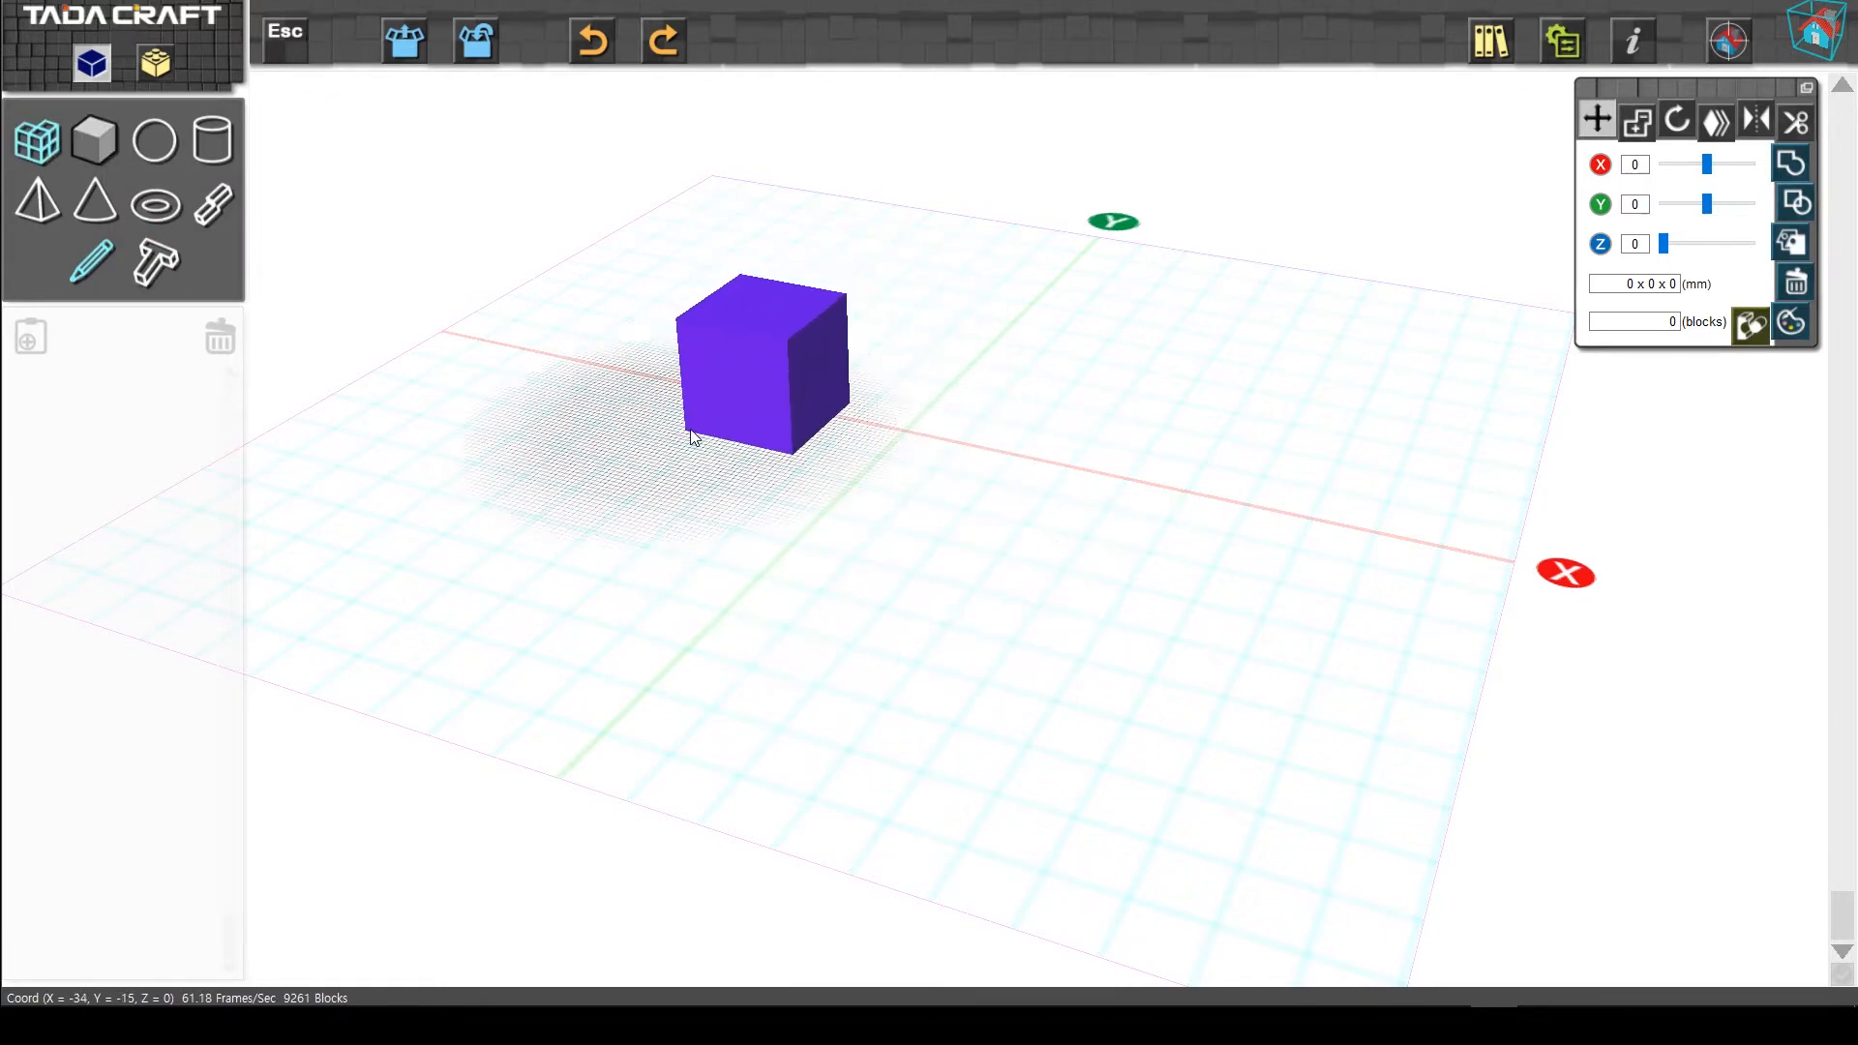
click(691, 433)
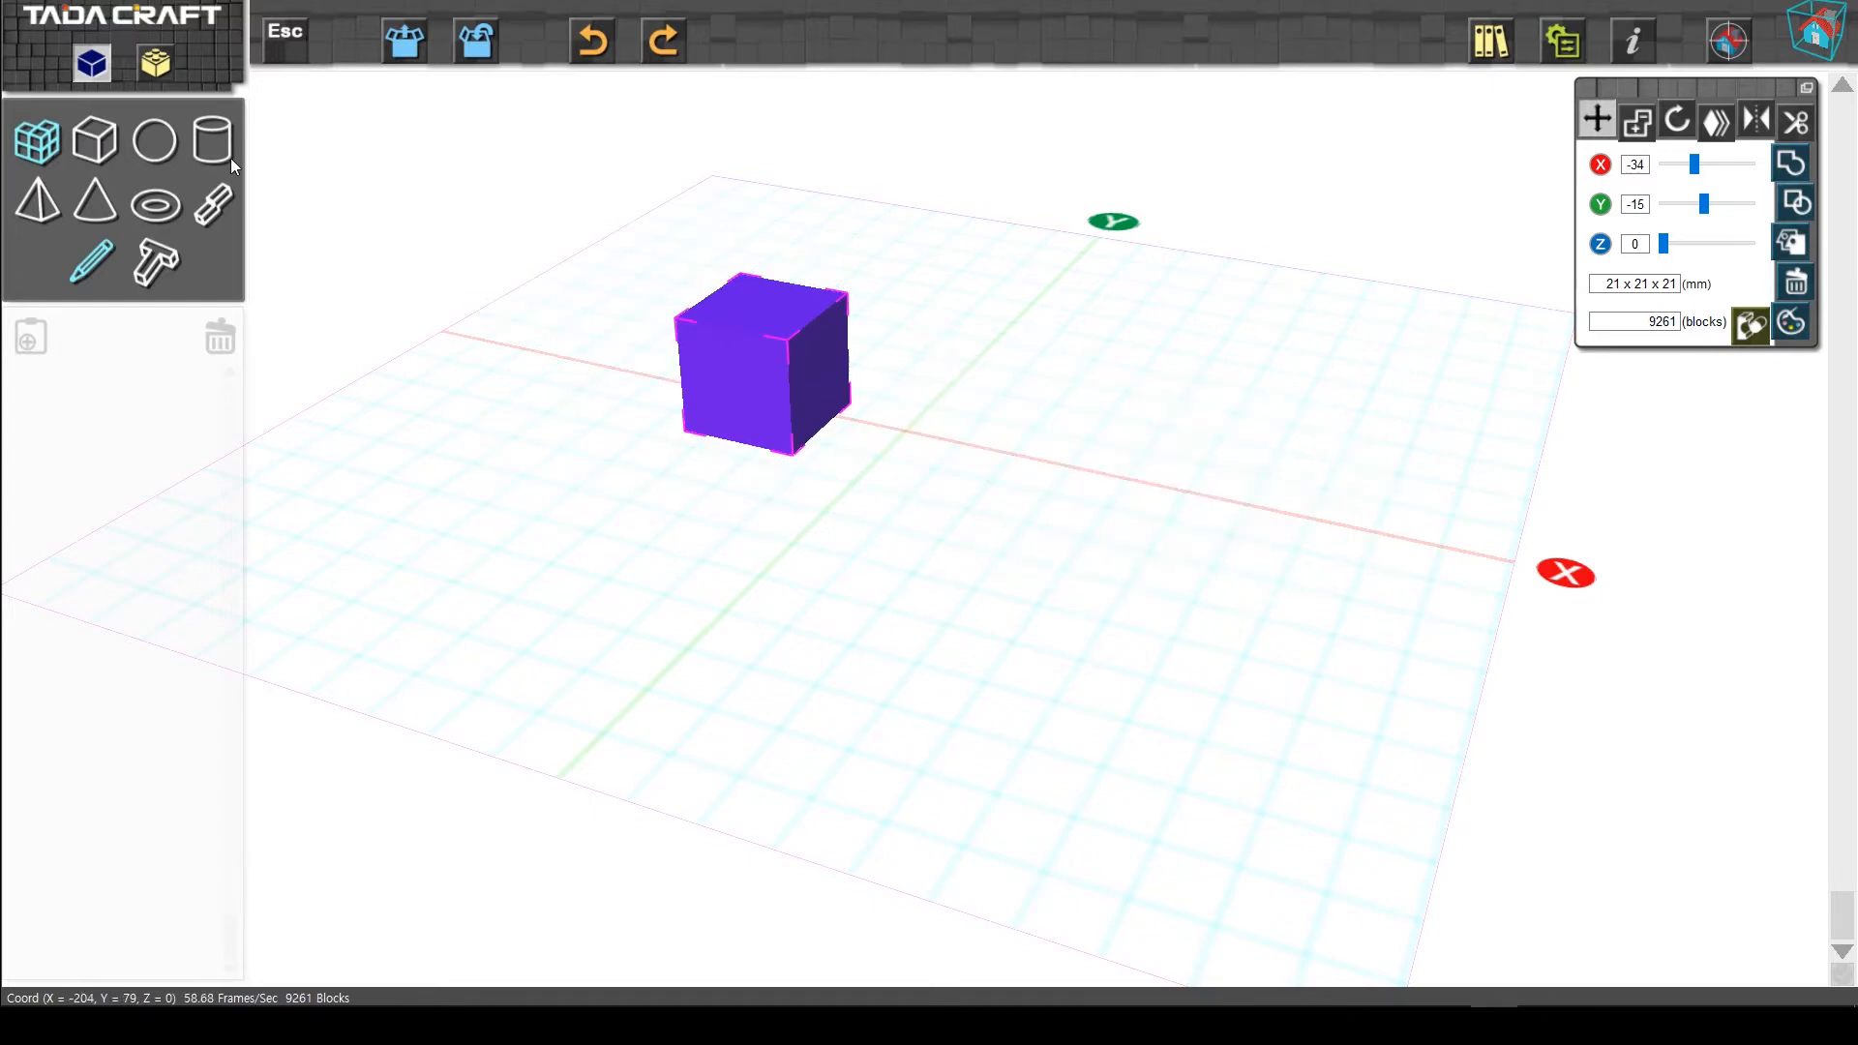
Add an orange cylinder sized 15 x 15 x 25 mm on the grid at X 13, Y -13, Z 0.
click(213, 136)
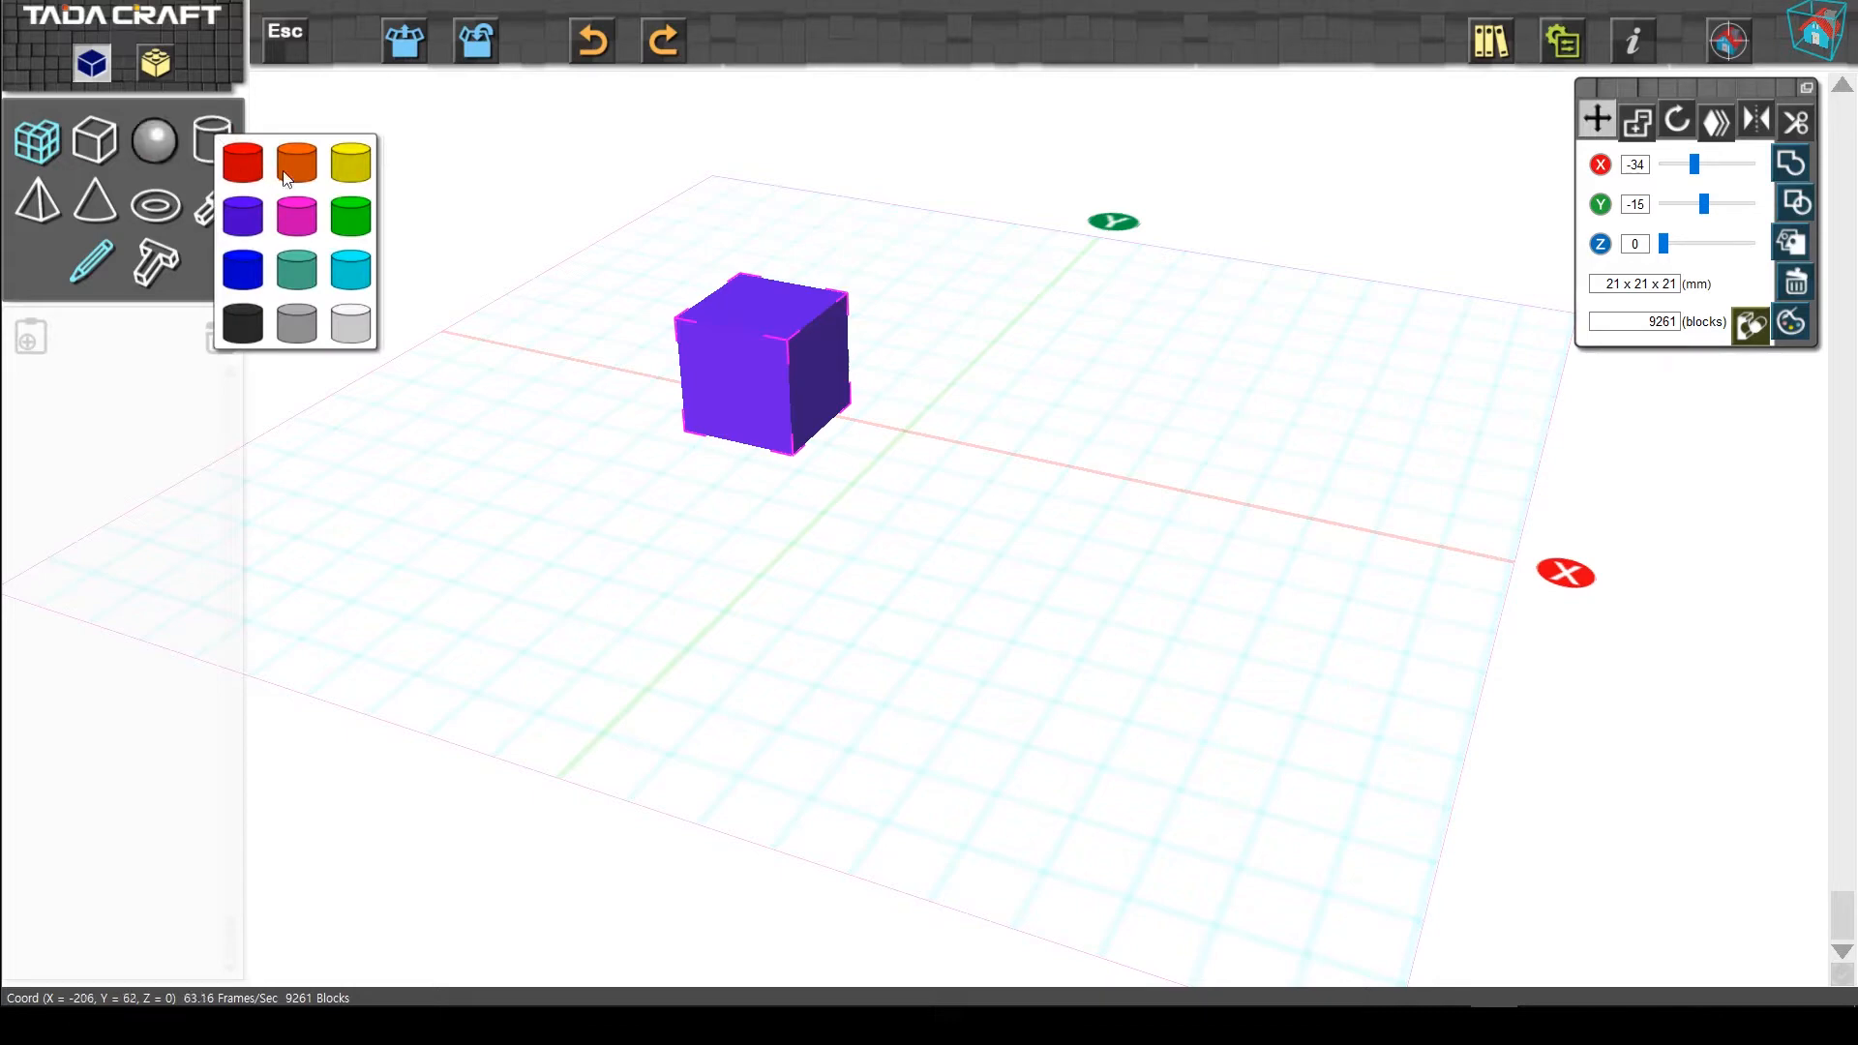
click(304, 157)
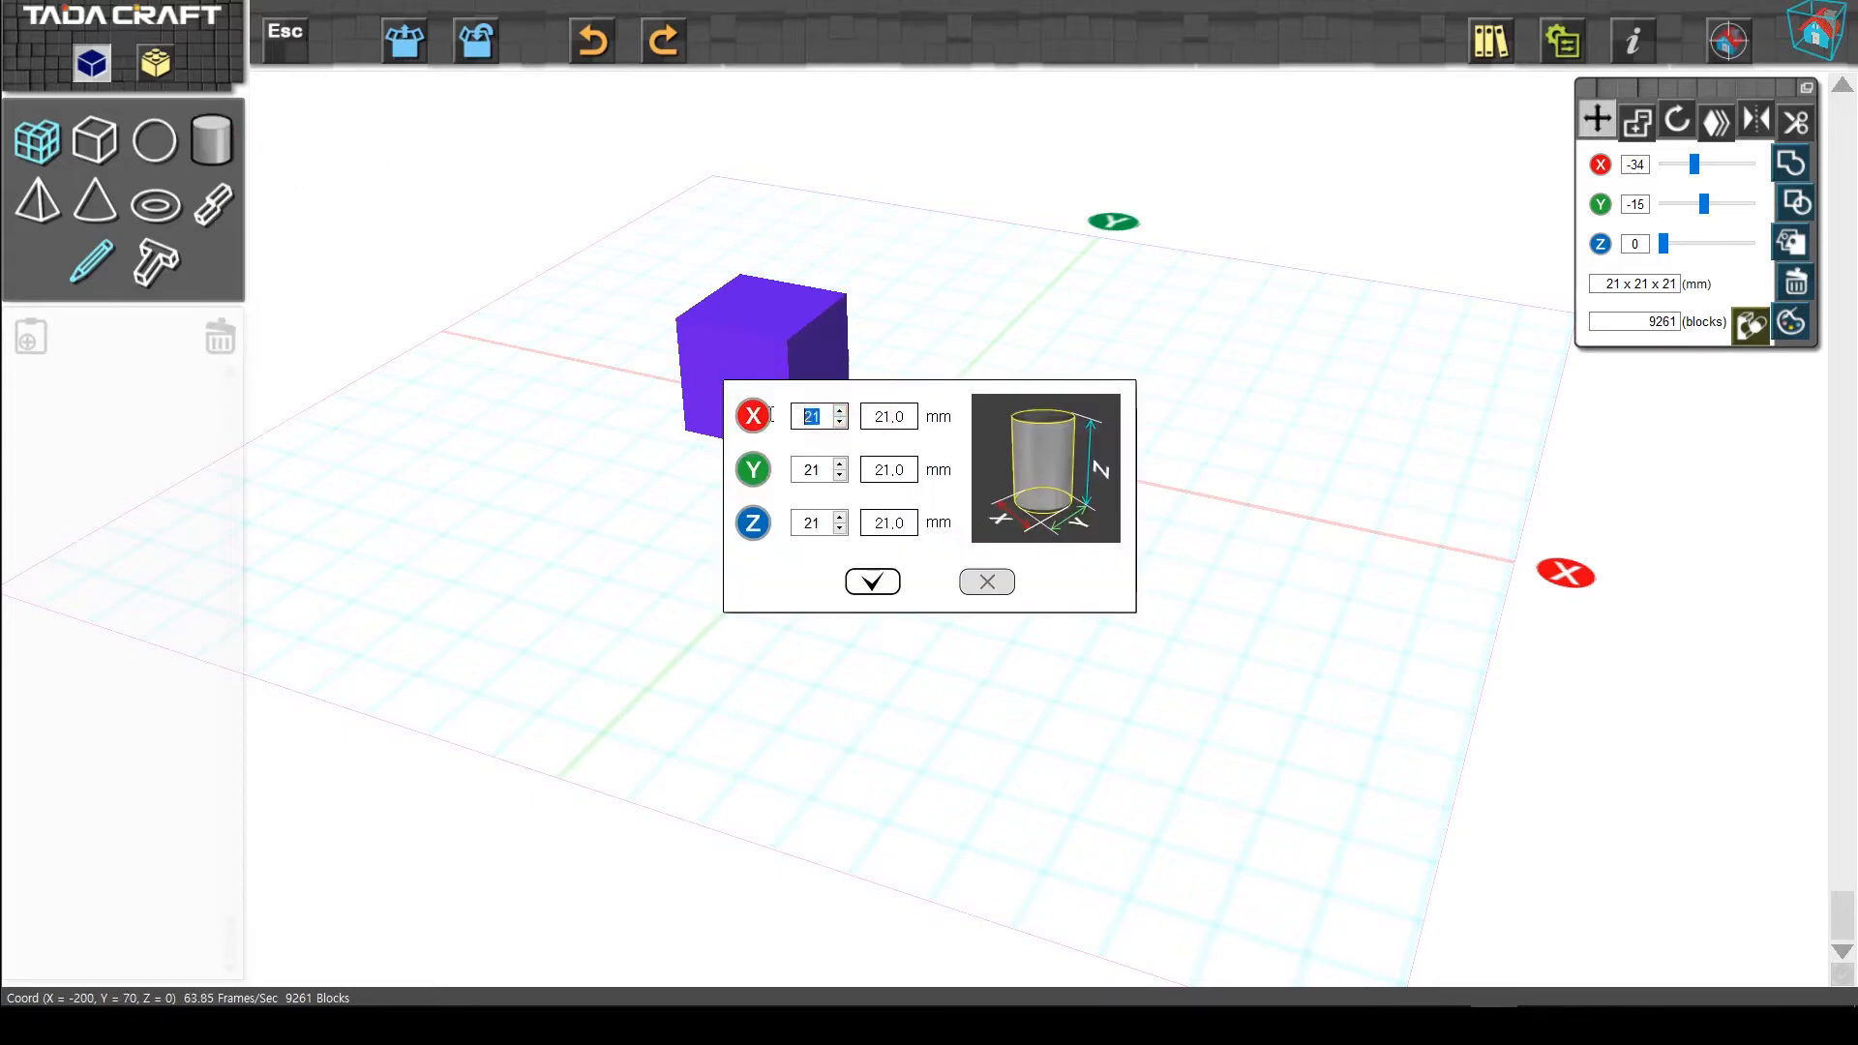
text(1)
text(25)
click(872, 582)
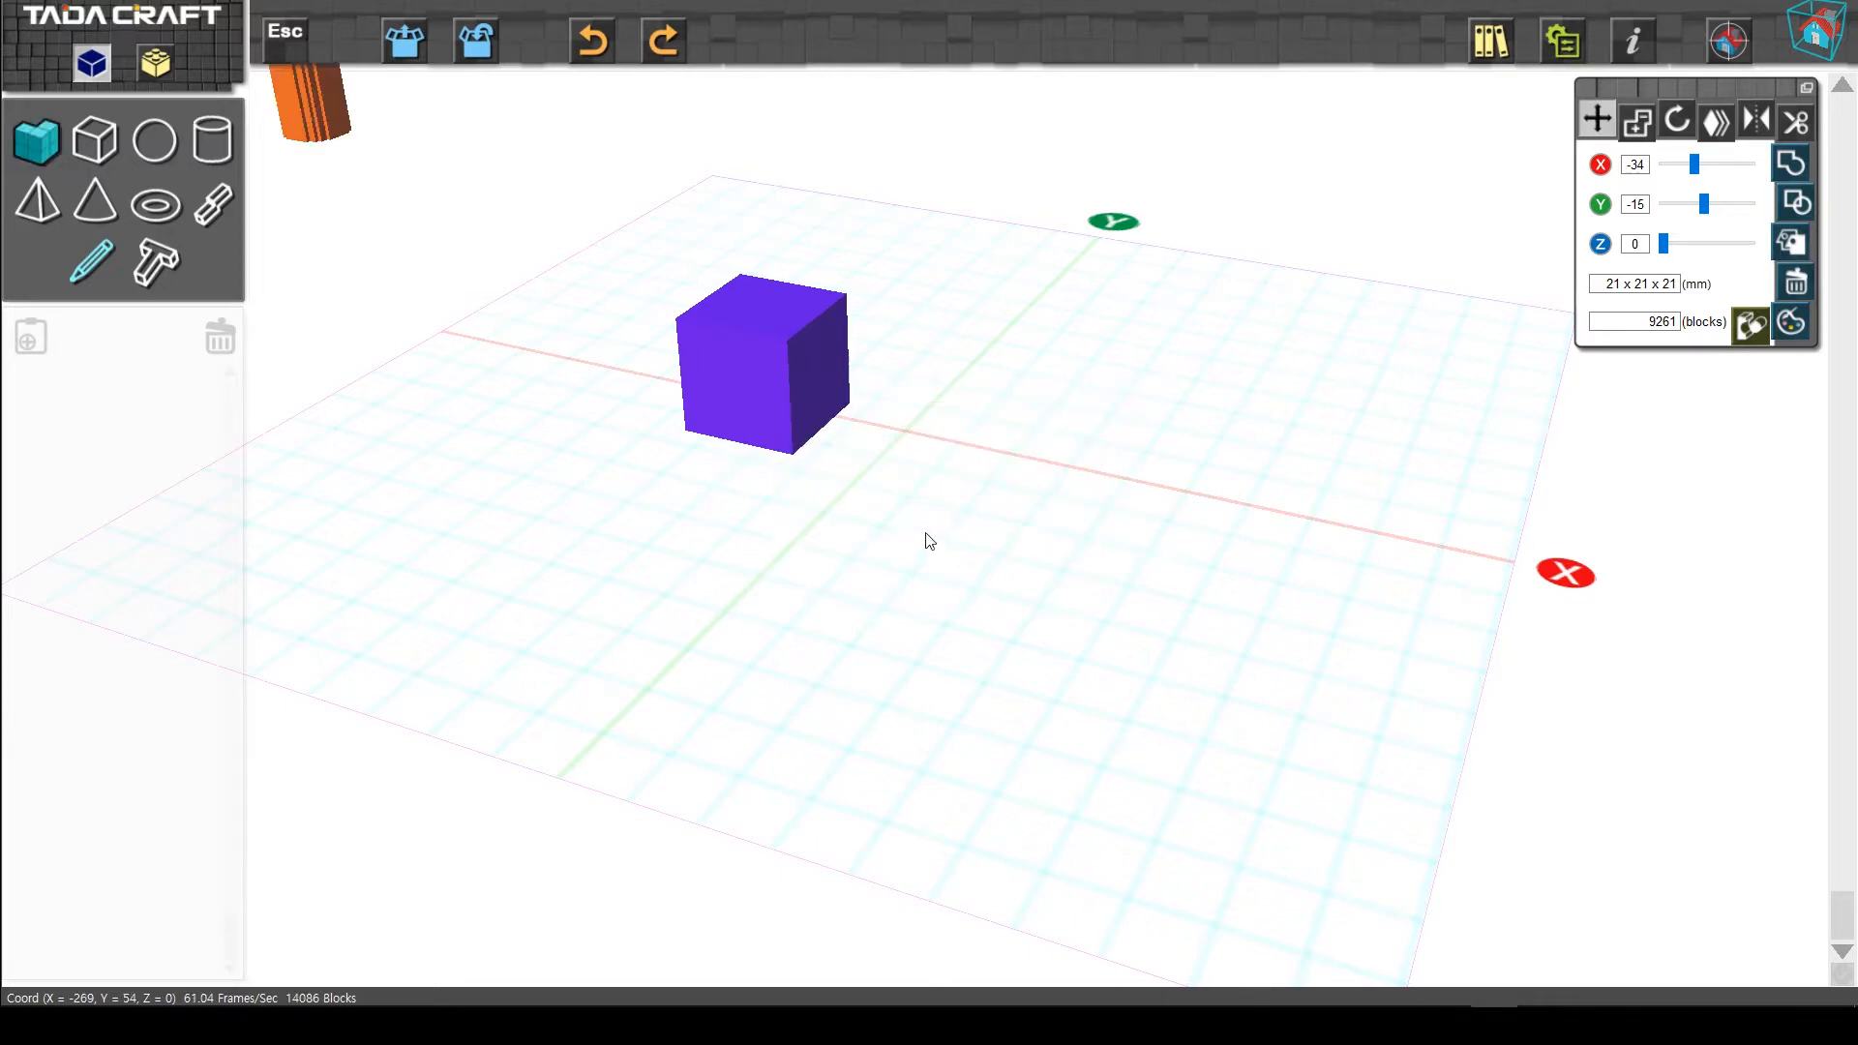
click(944, 478)
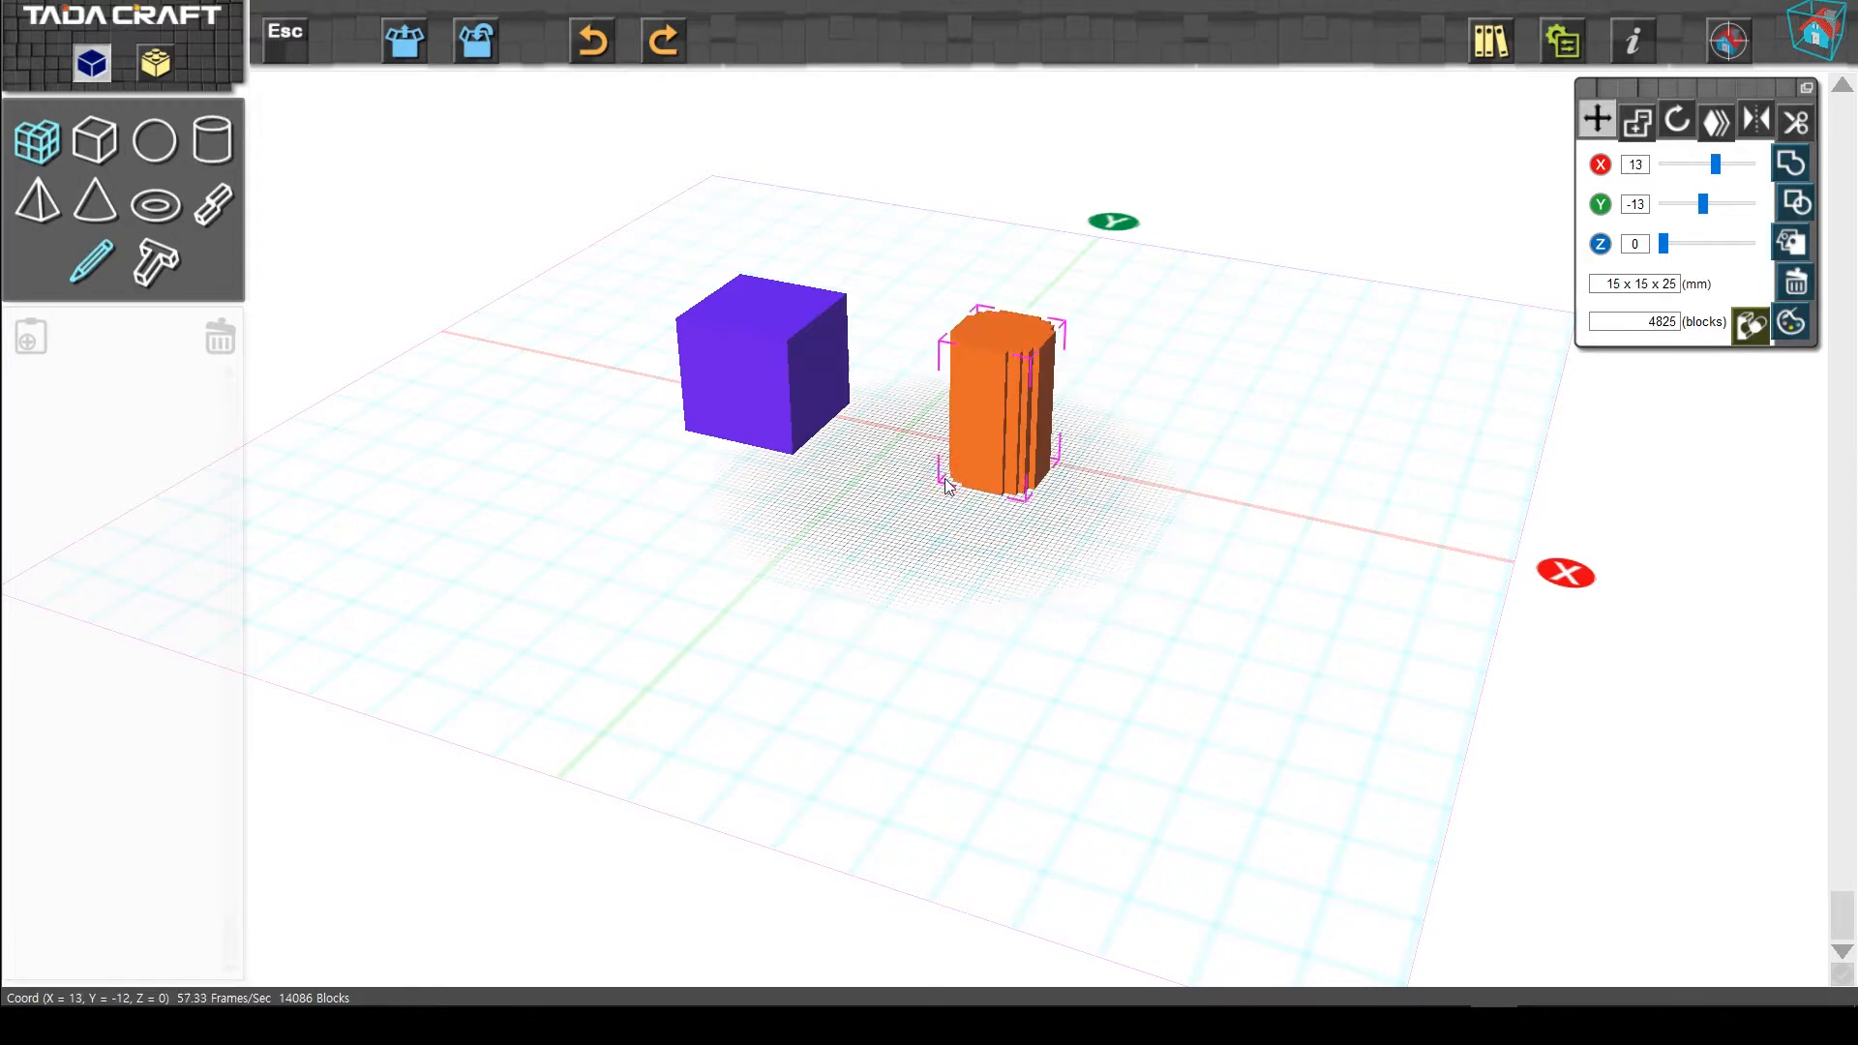
Move the orange cylinder across the grid to about X 19, Y -18, away from the purple box.
right_drag(1006, 553, 1054, 554)
drag(1053, 554, 1030, 608)
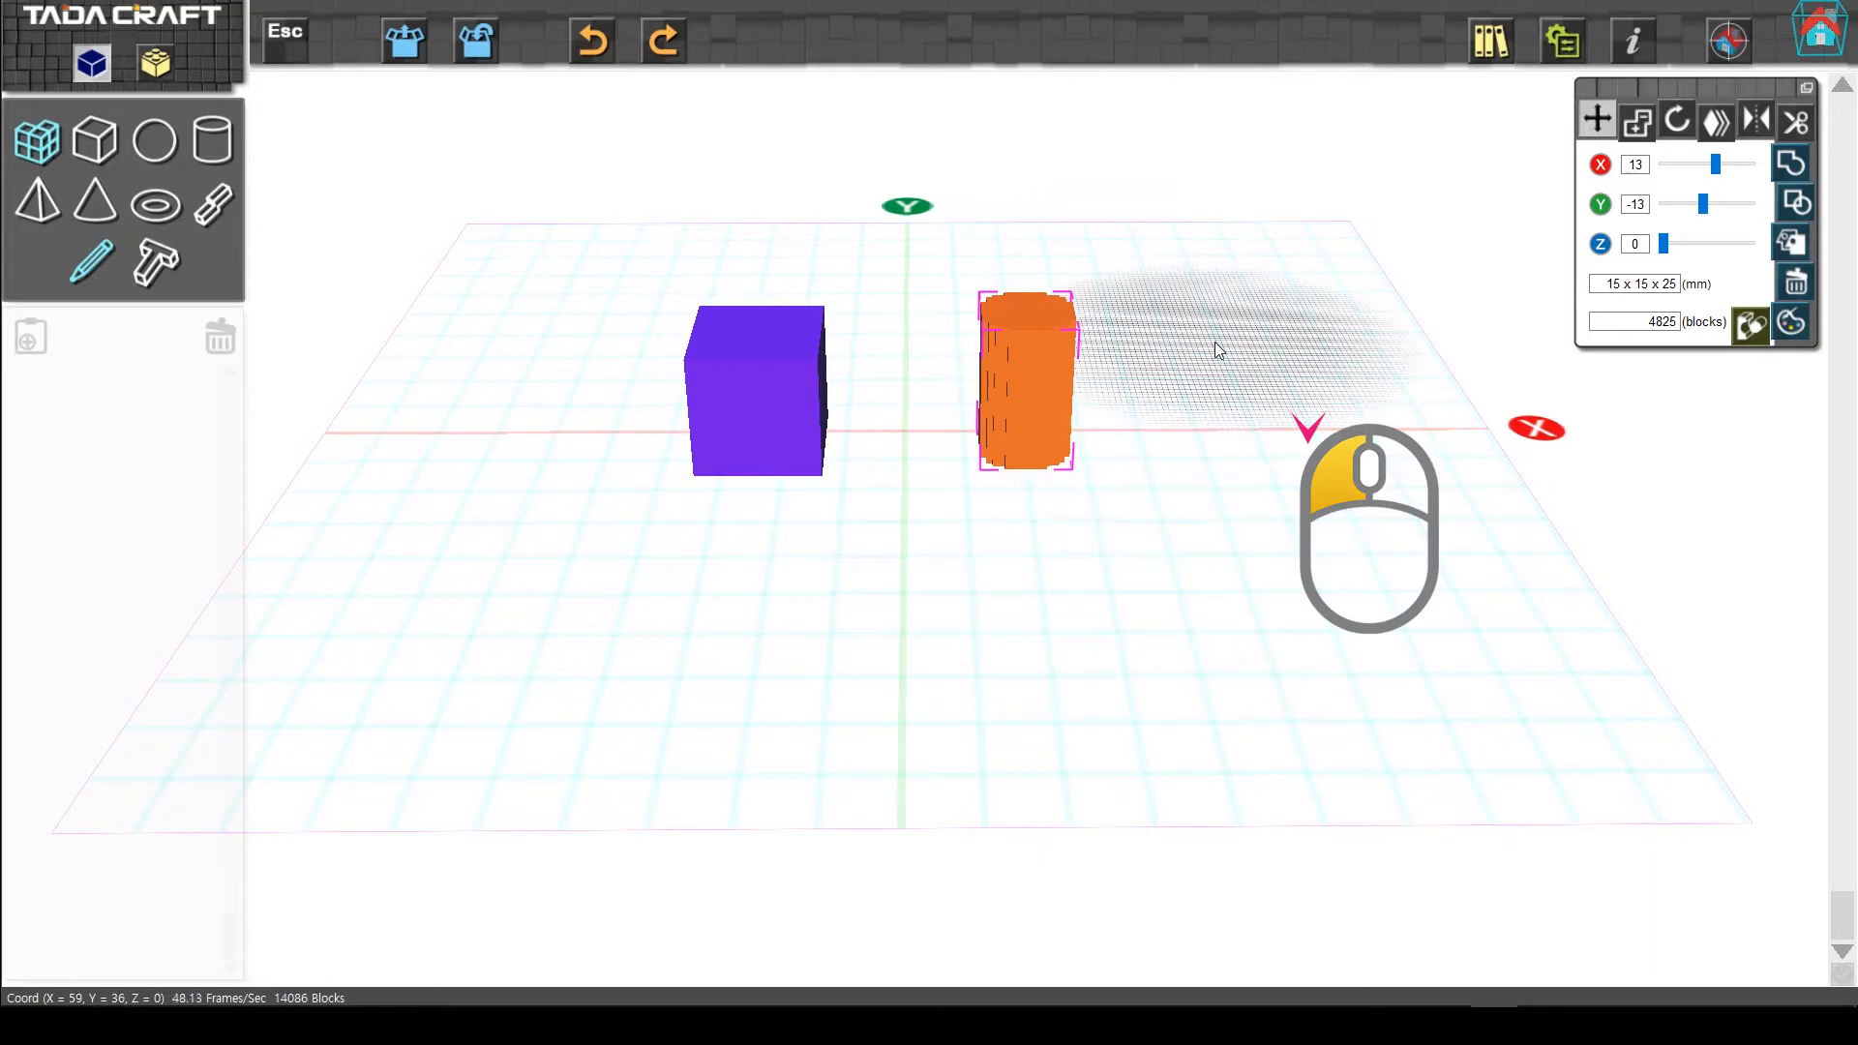
click(1216, 341)
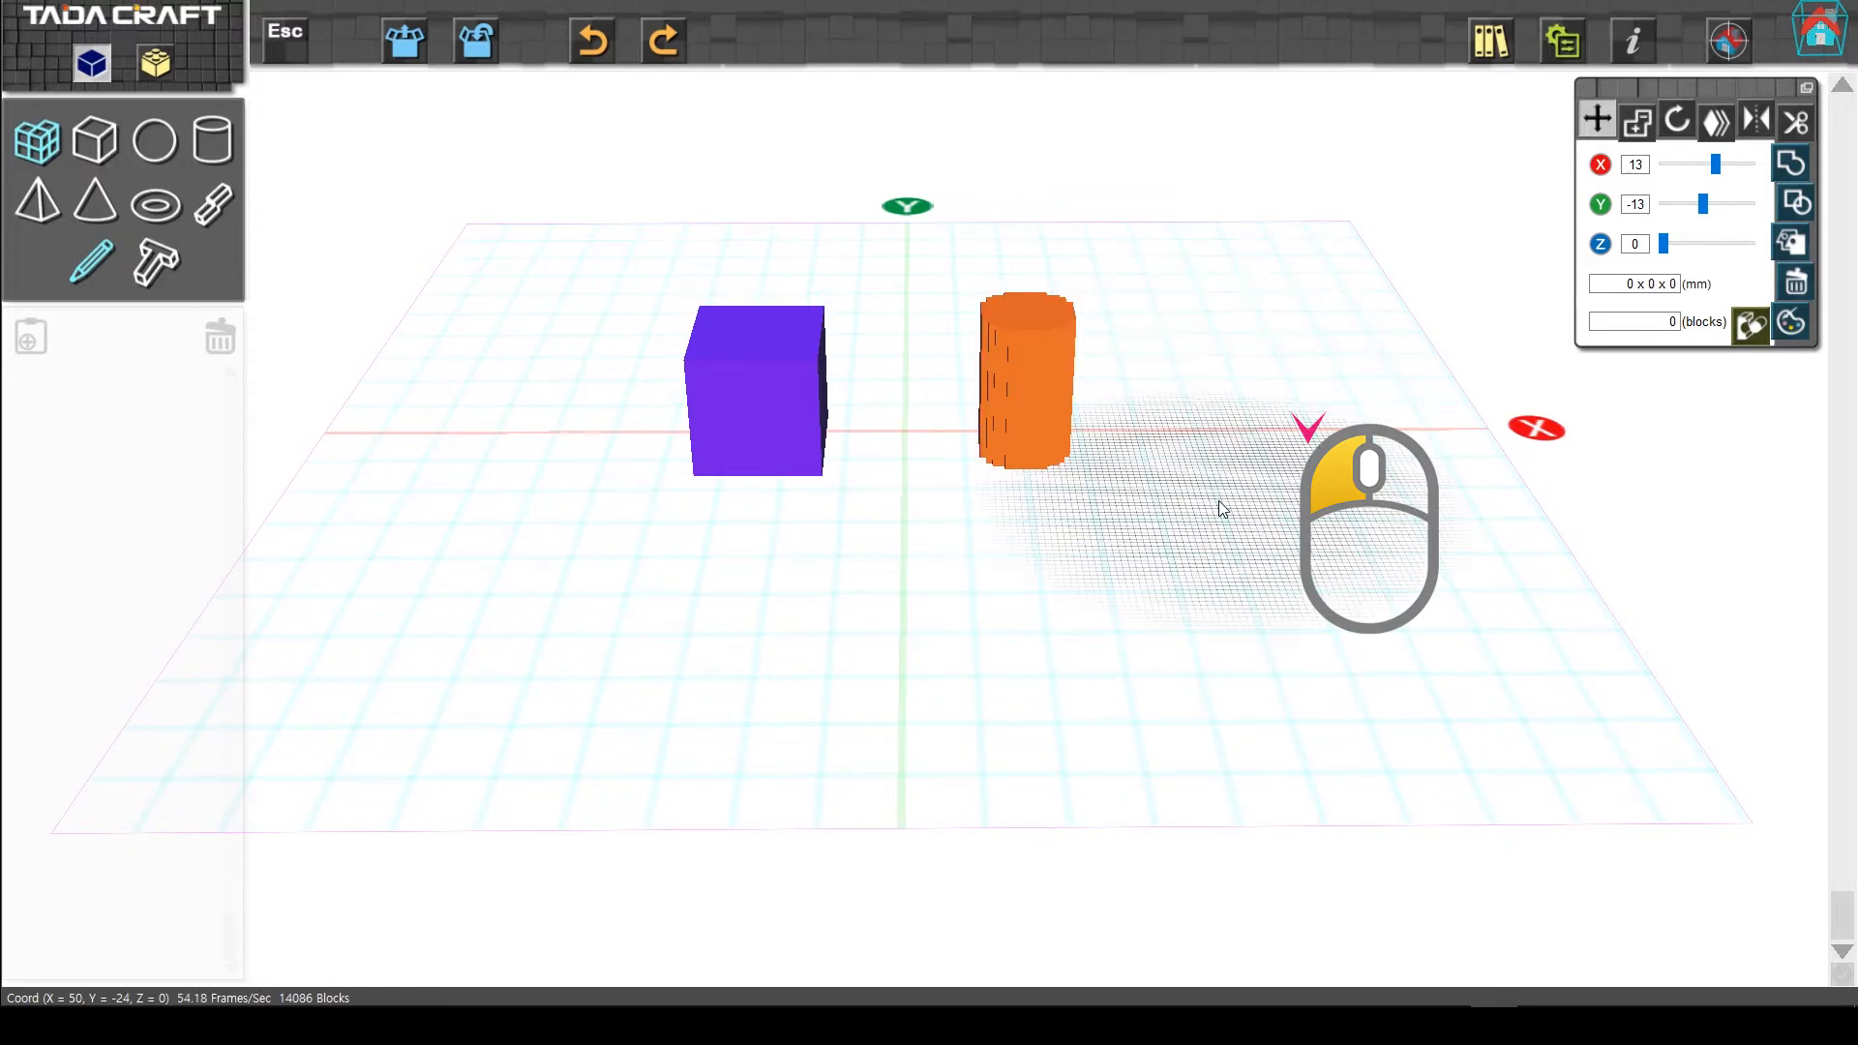
click(741, 410)
click(997, 406)
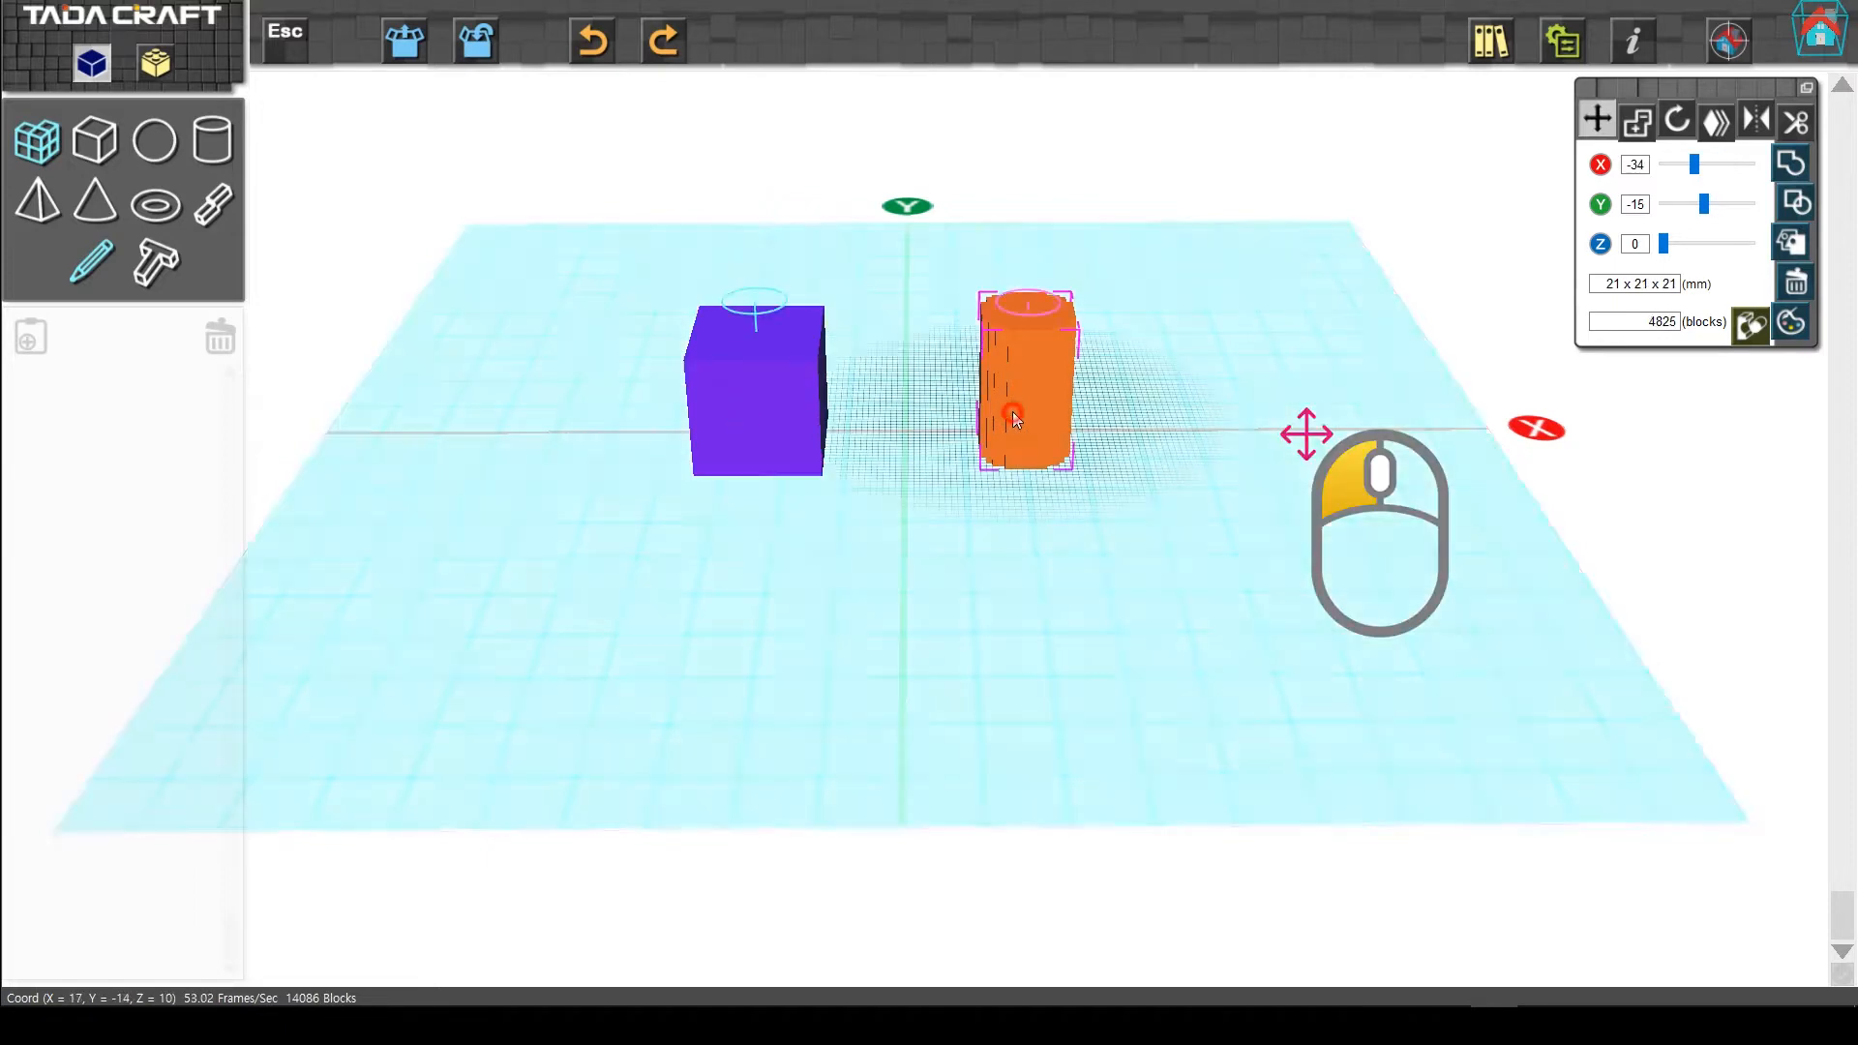
drag(1024, 414, 1064, 428)
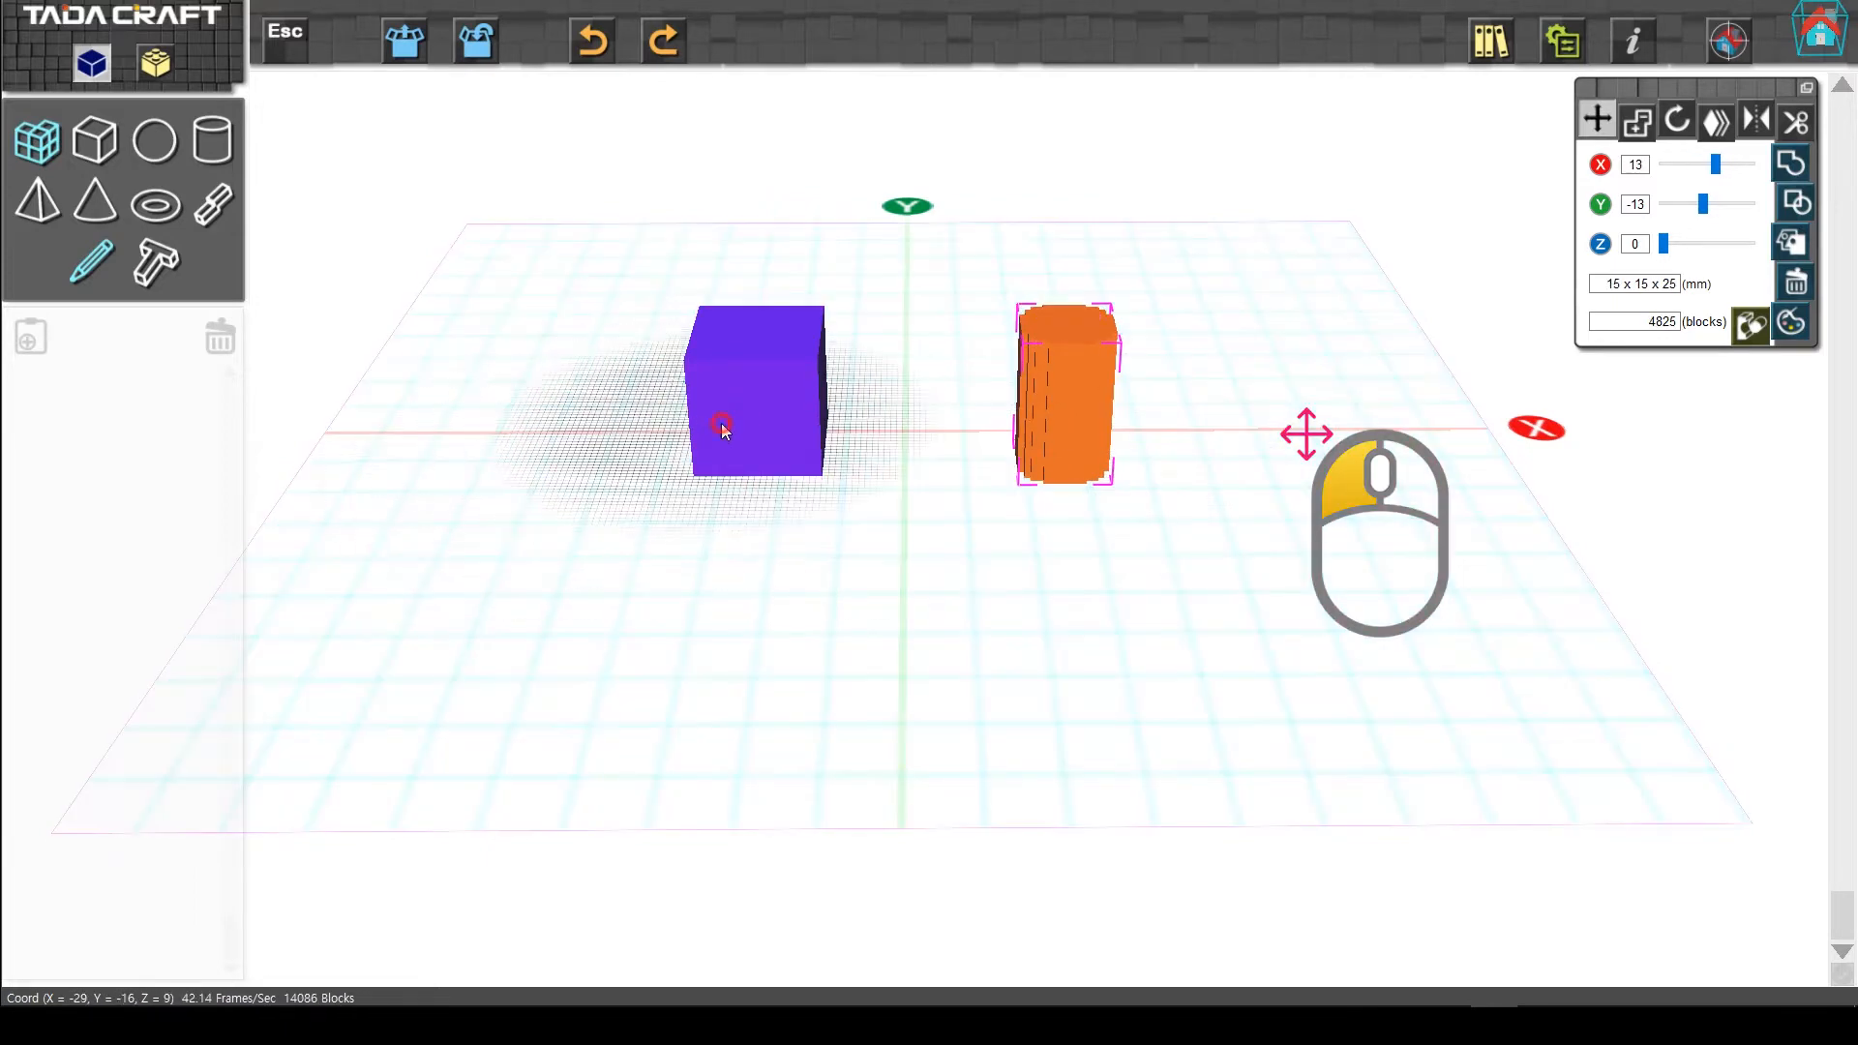
Move the purple box to about X -41, Y -17 and the orange cylinder to about X 23, Y -19.
drag(717, 419, 676, 437)
click(1036, 431)
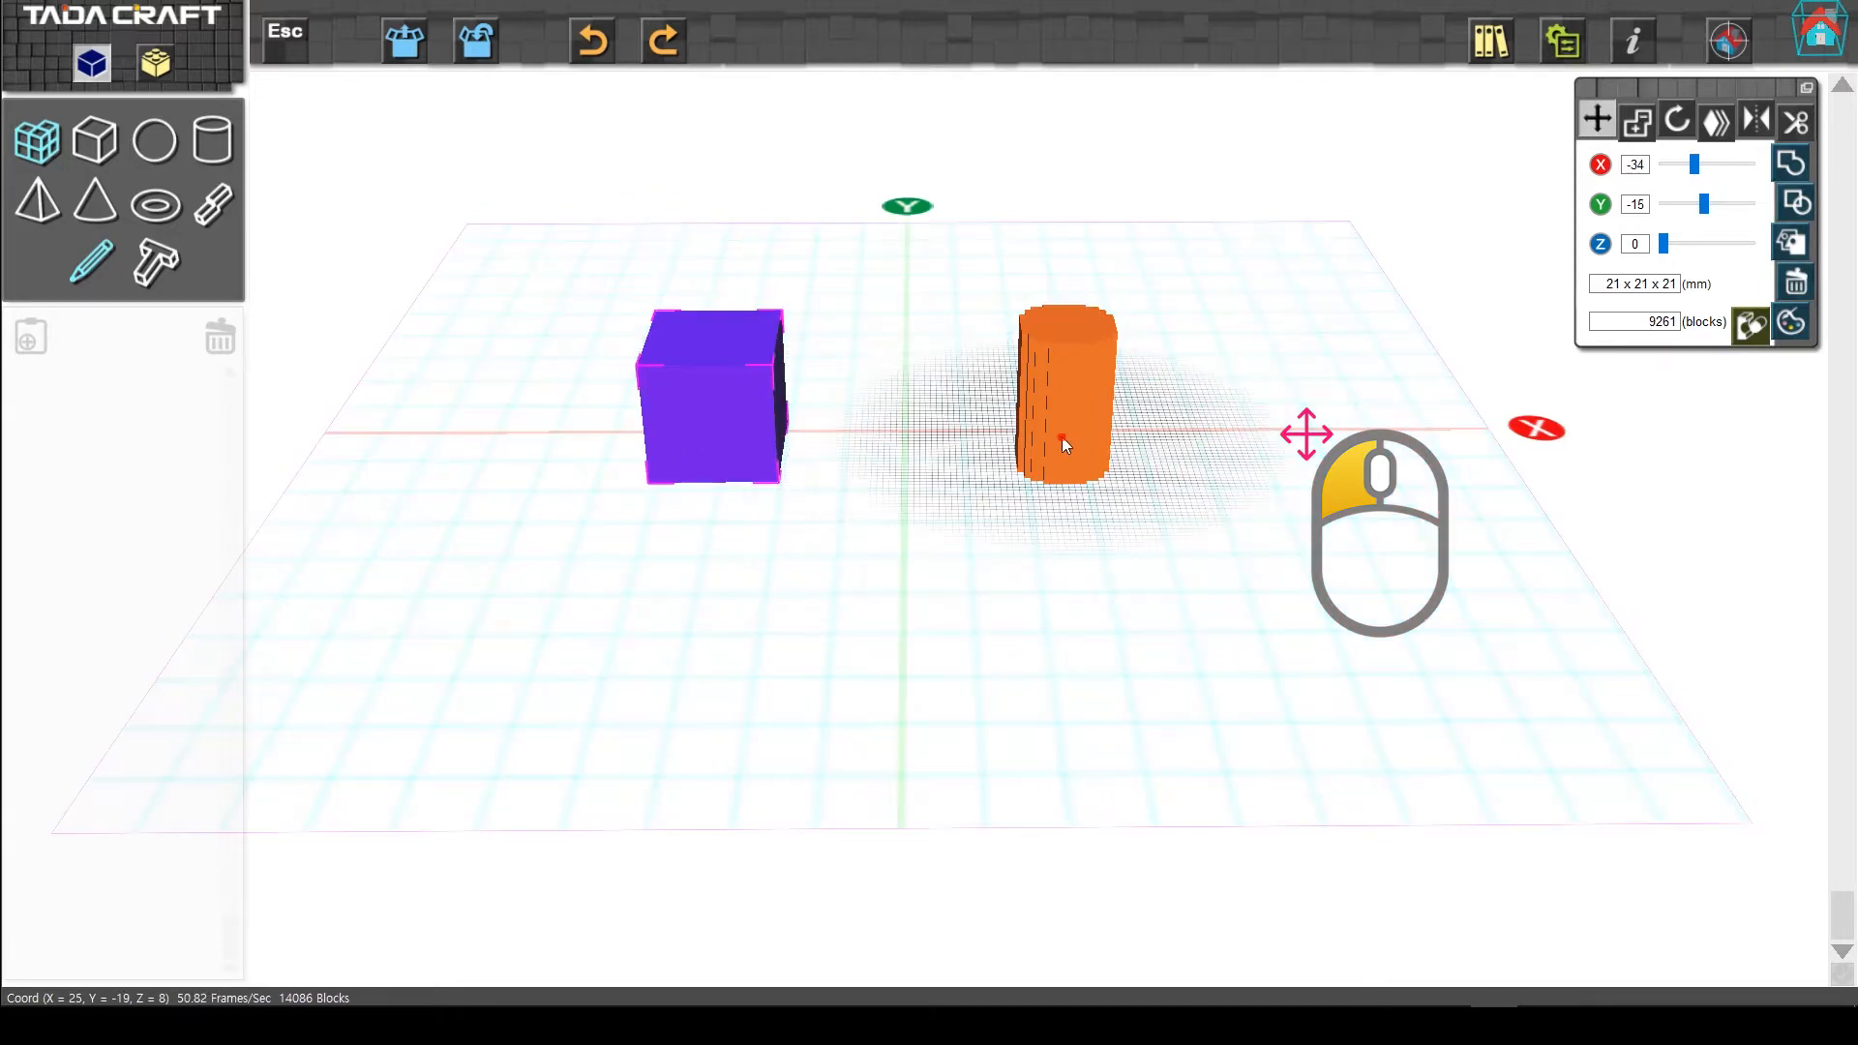
drag(1061, 437, 1086, 439)
click(512, 524)
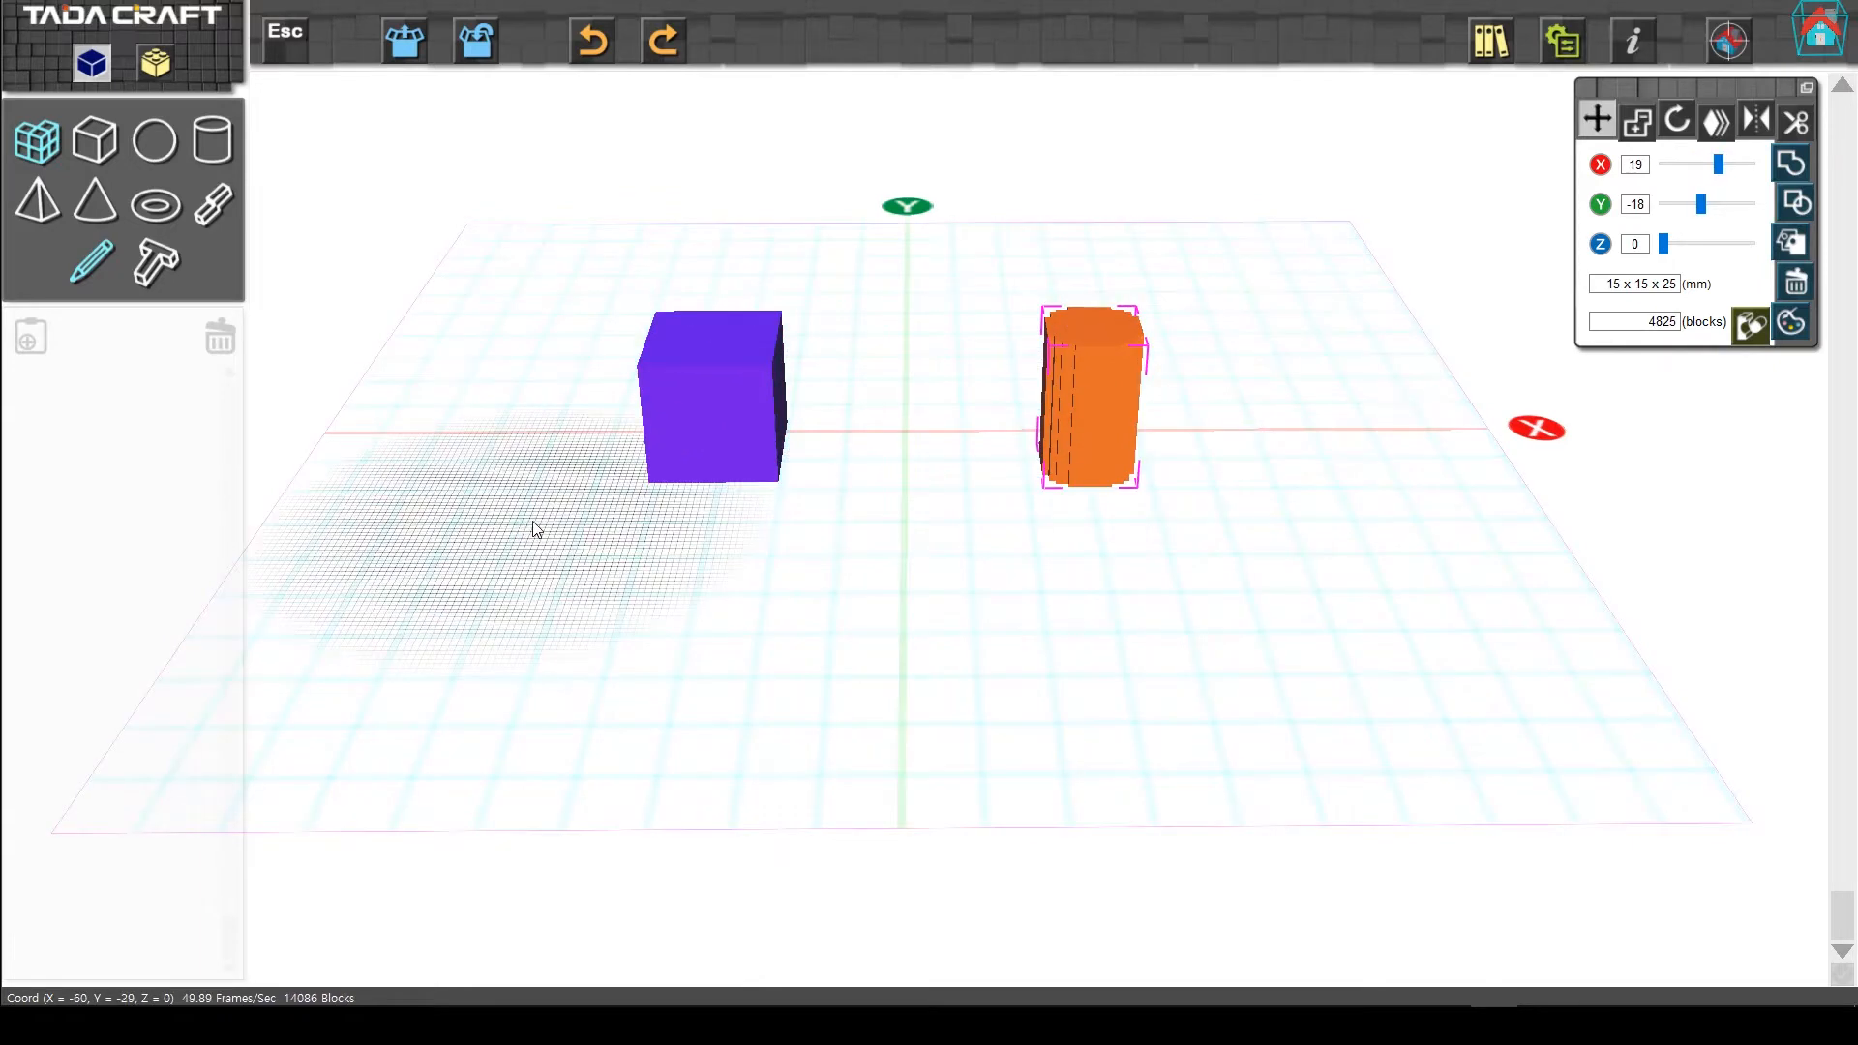
Build a pink block body of about 18 x 17 x 12 mm between the purple box and the orange cylinder.
click(39, 140)
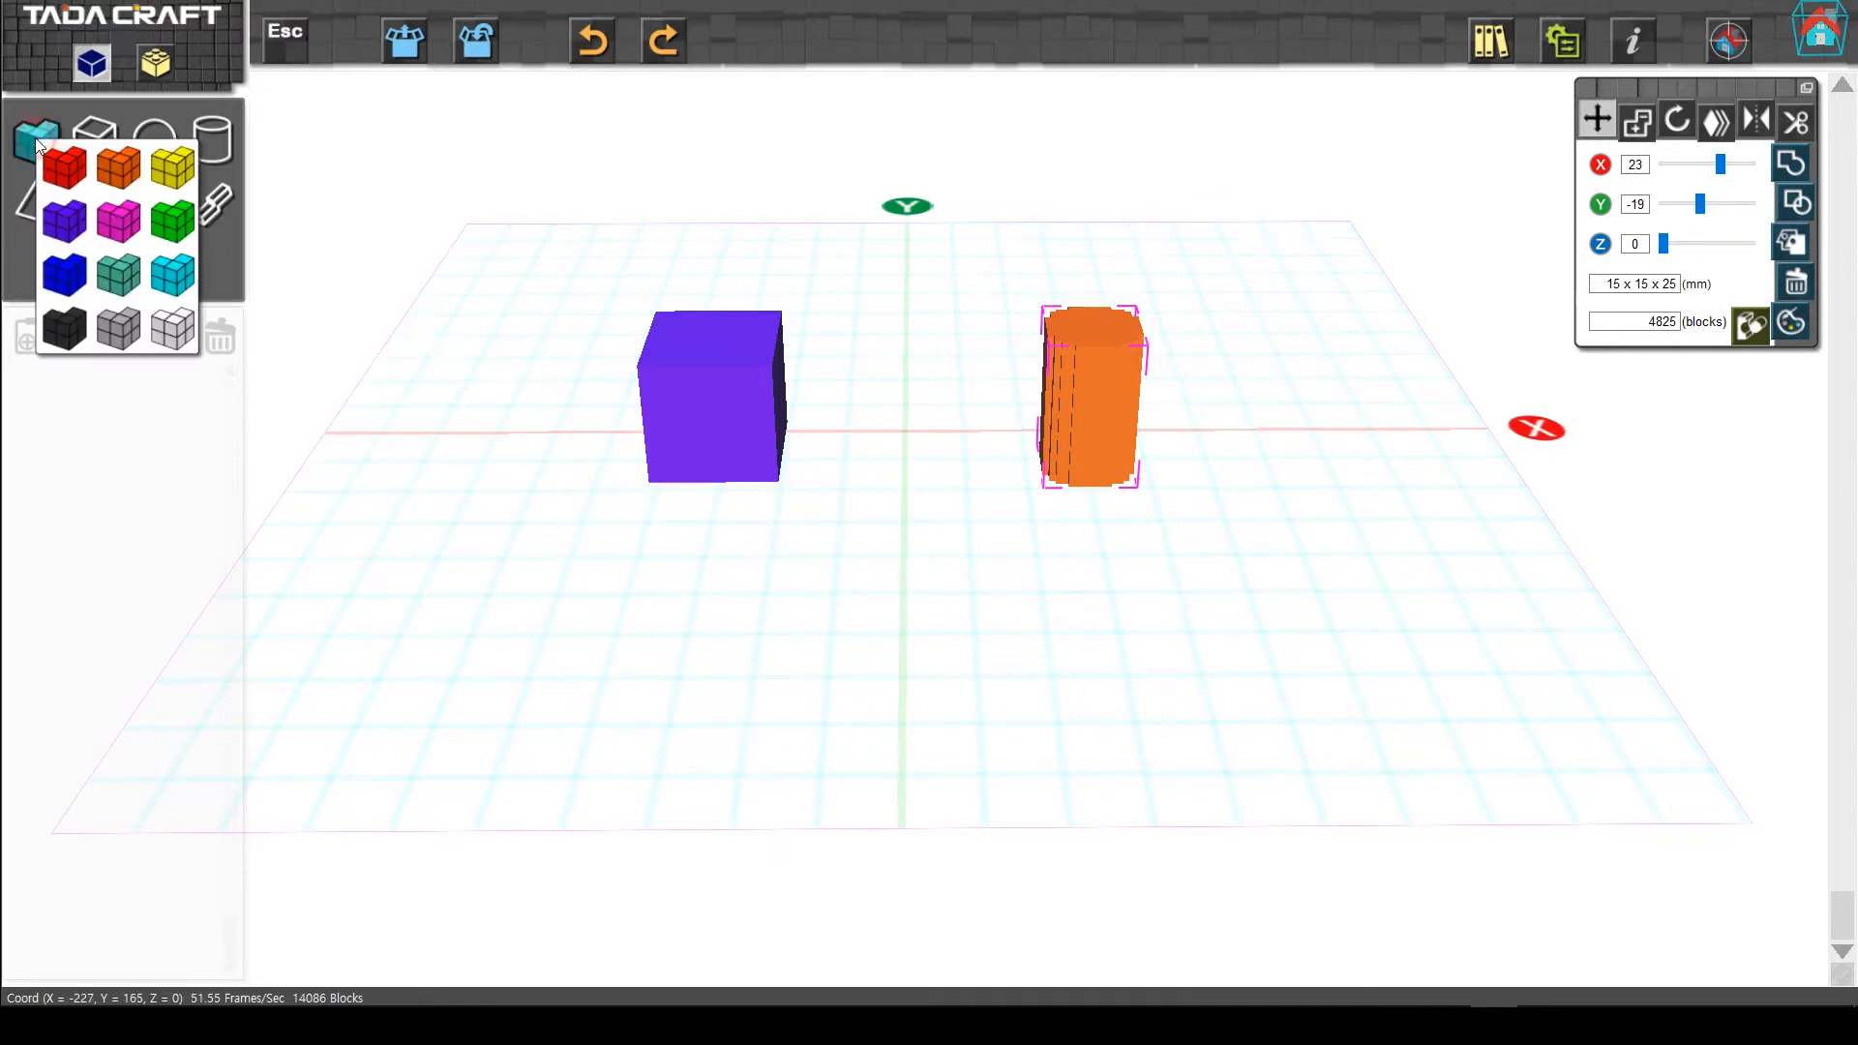
click(113, 222)
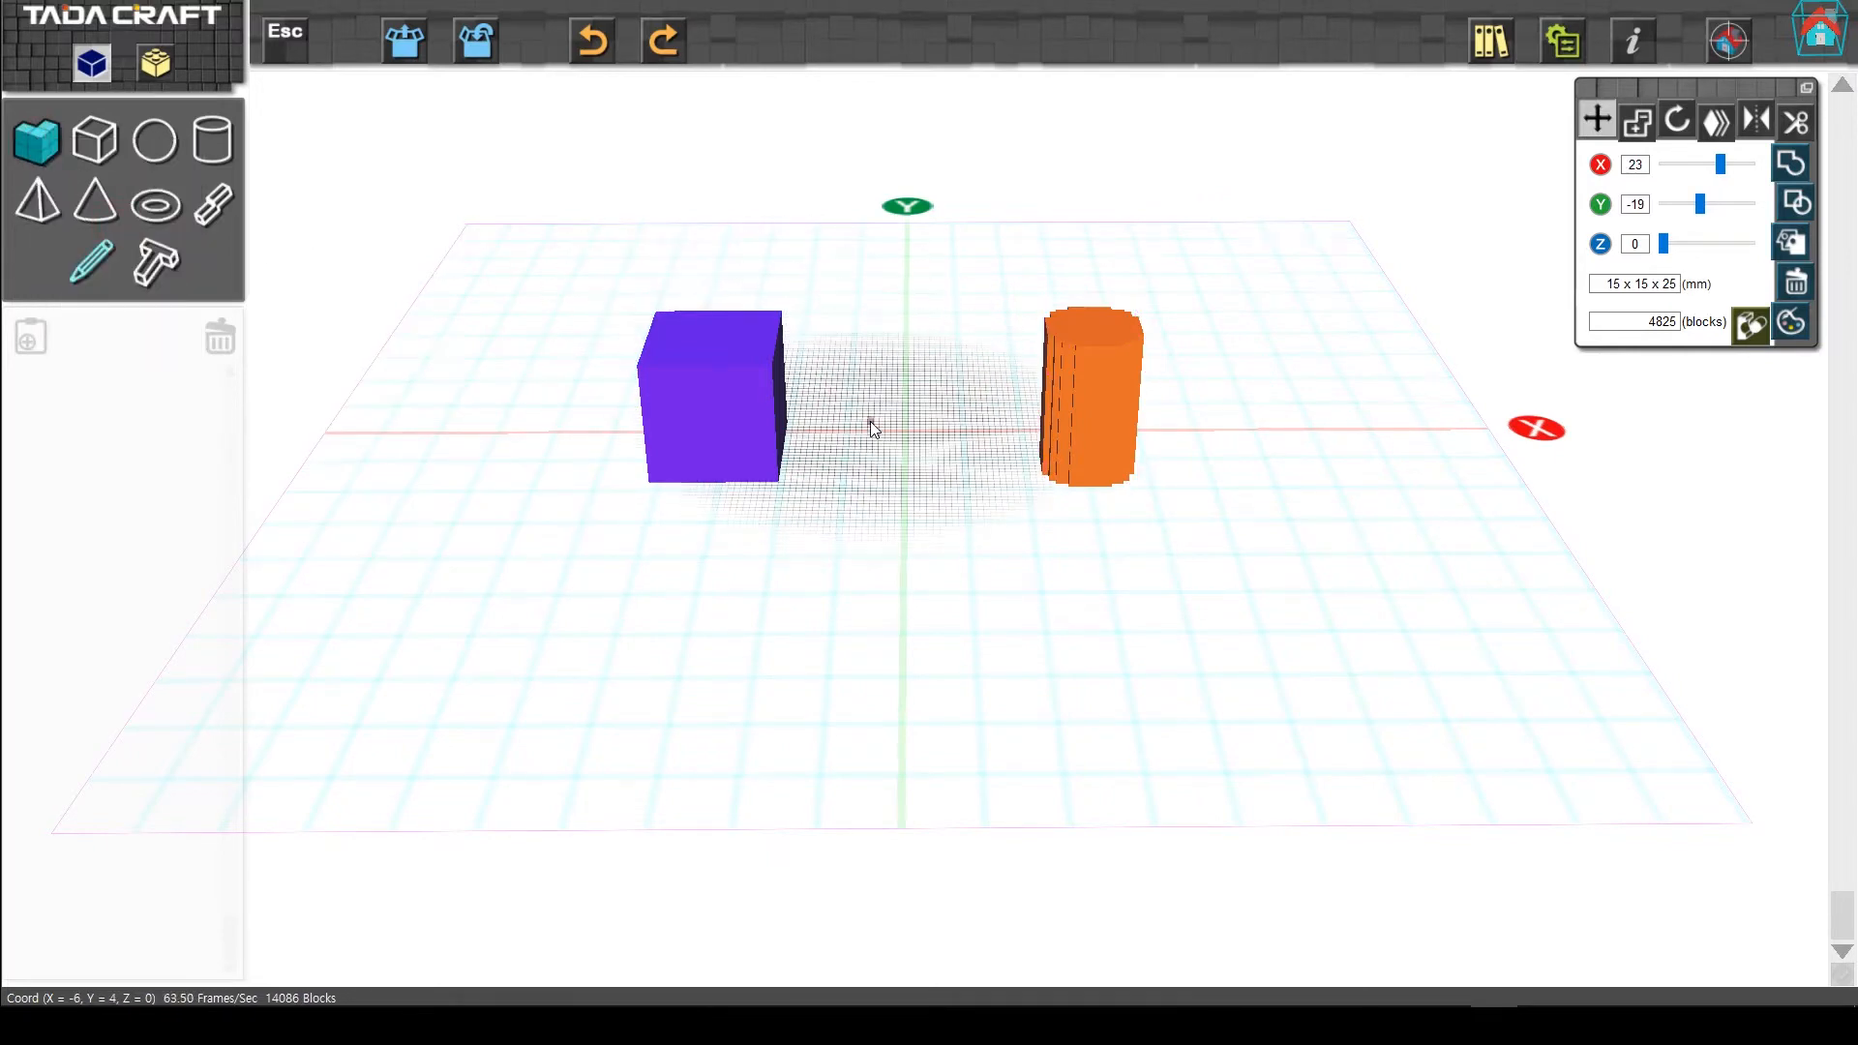
mouse_move(861, 415)
mouse_down()
mouse_move(955, 460)
mouse_move(956, 402)
mouse_up()
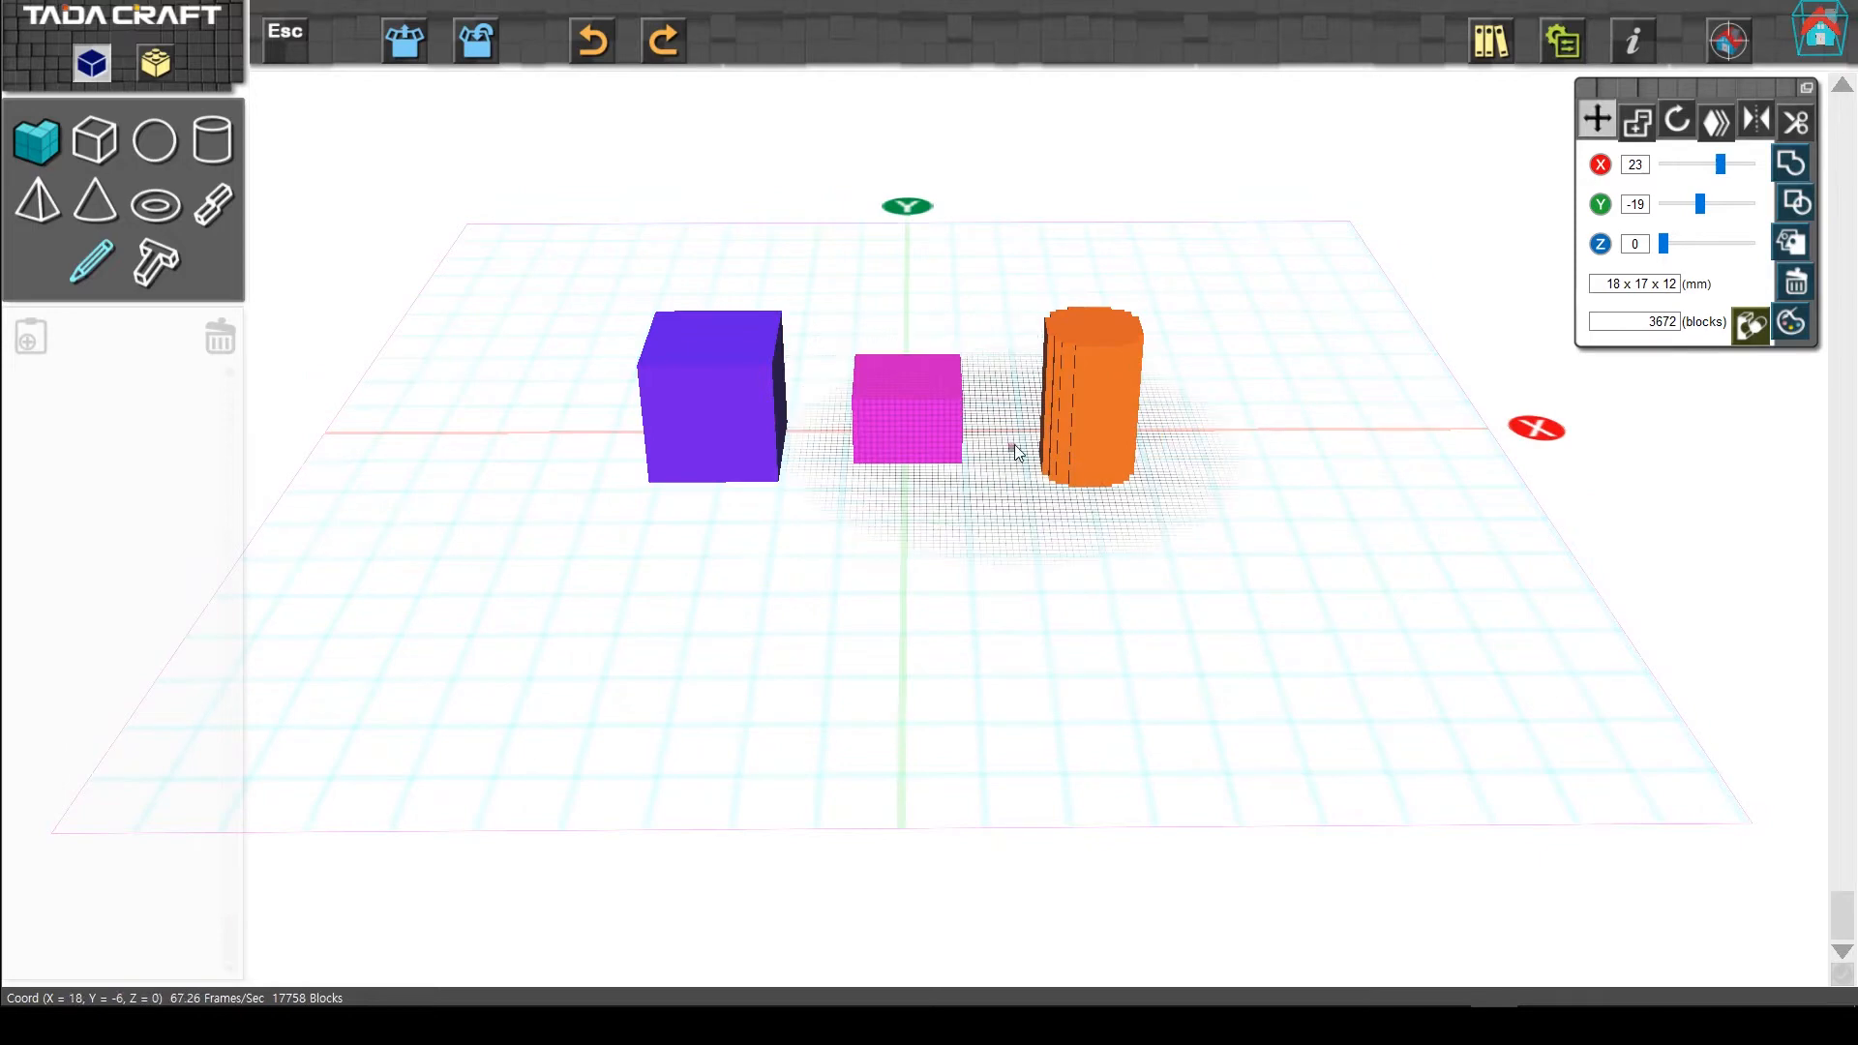
scroll(1016, 450, up, 5)
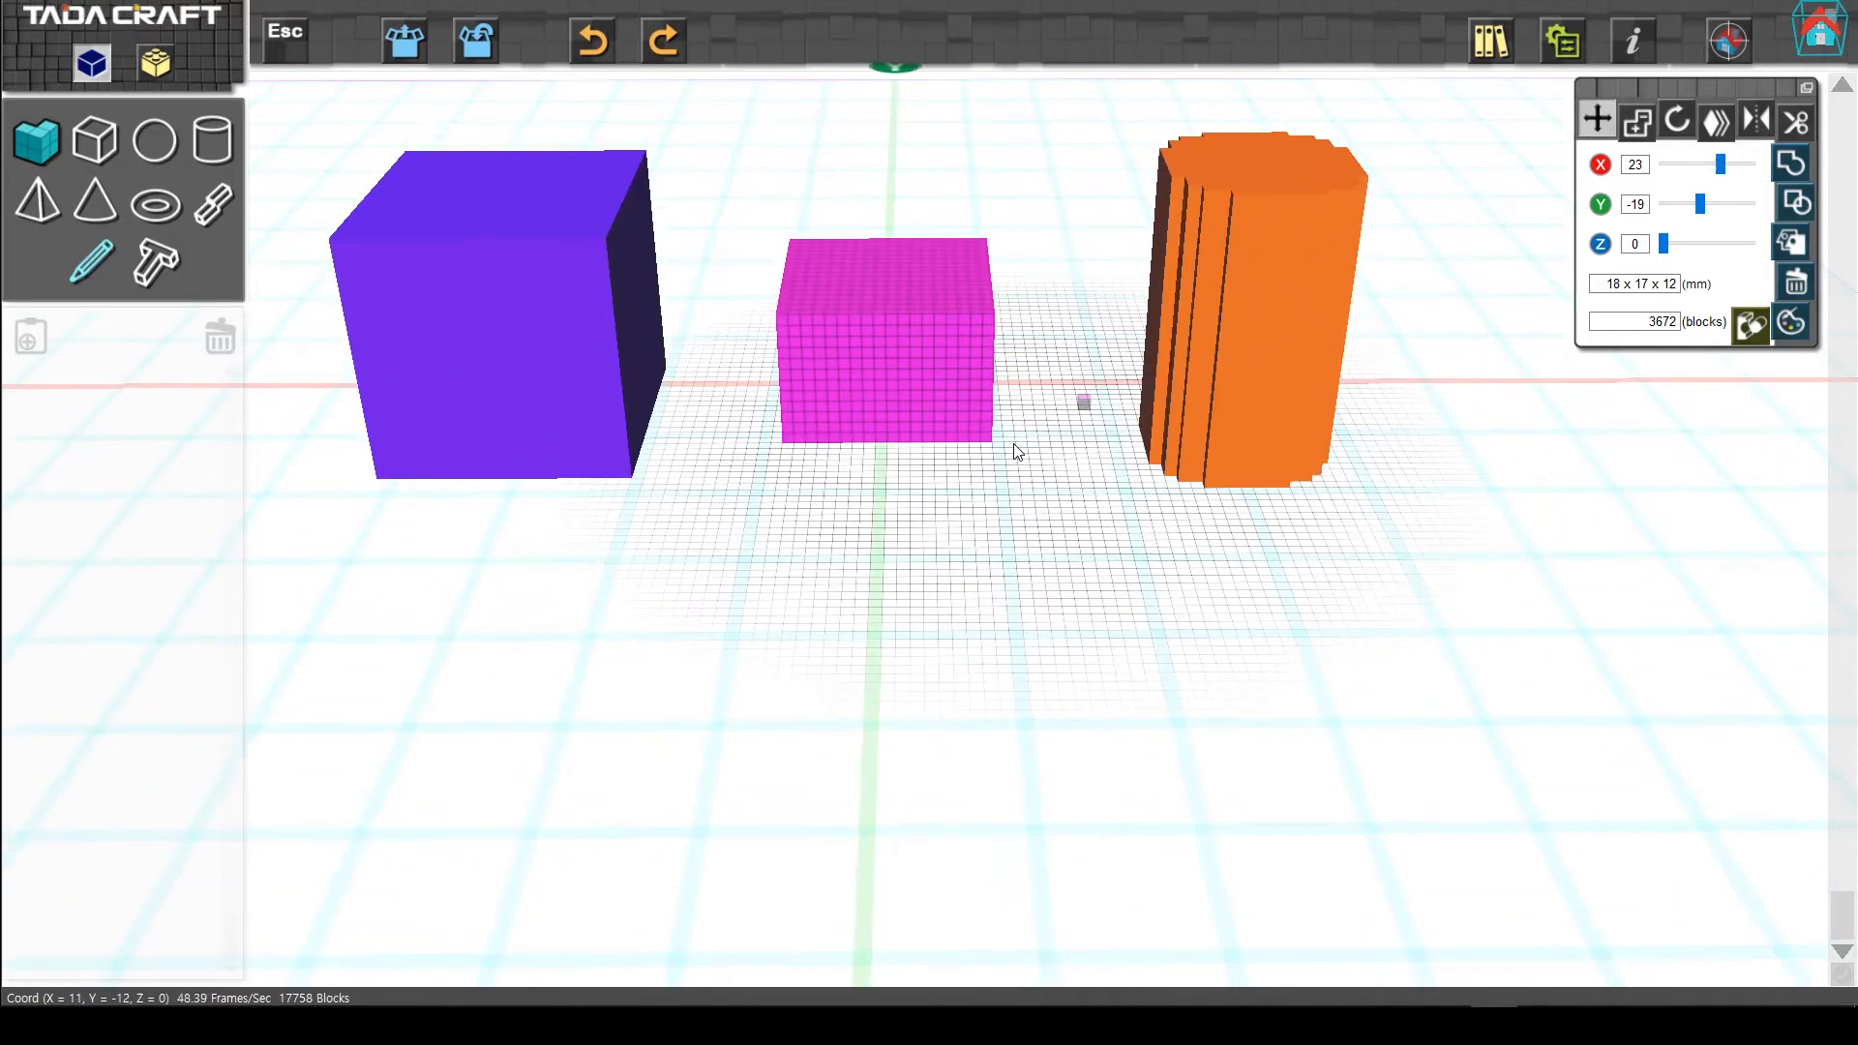
key(Escape)
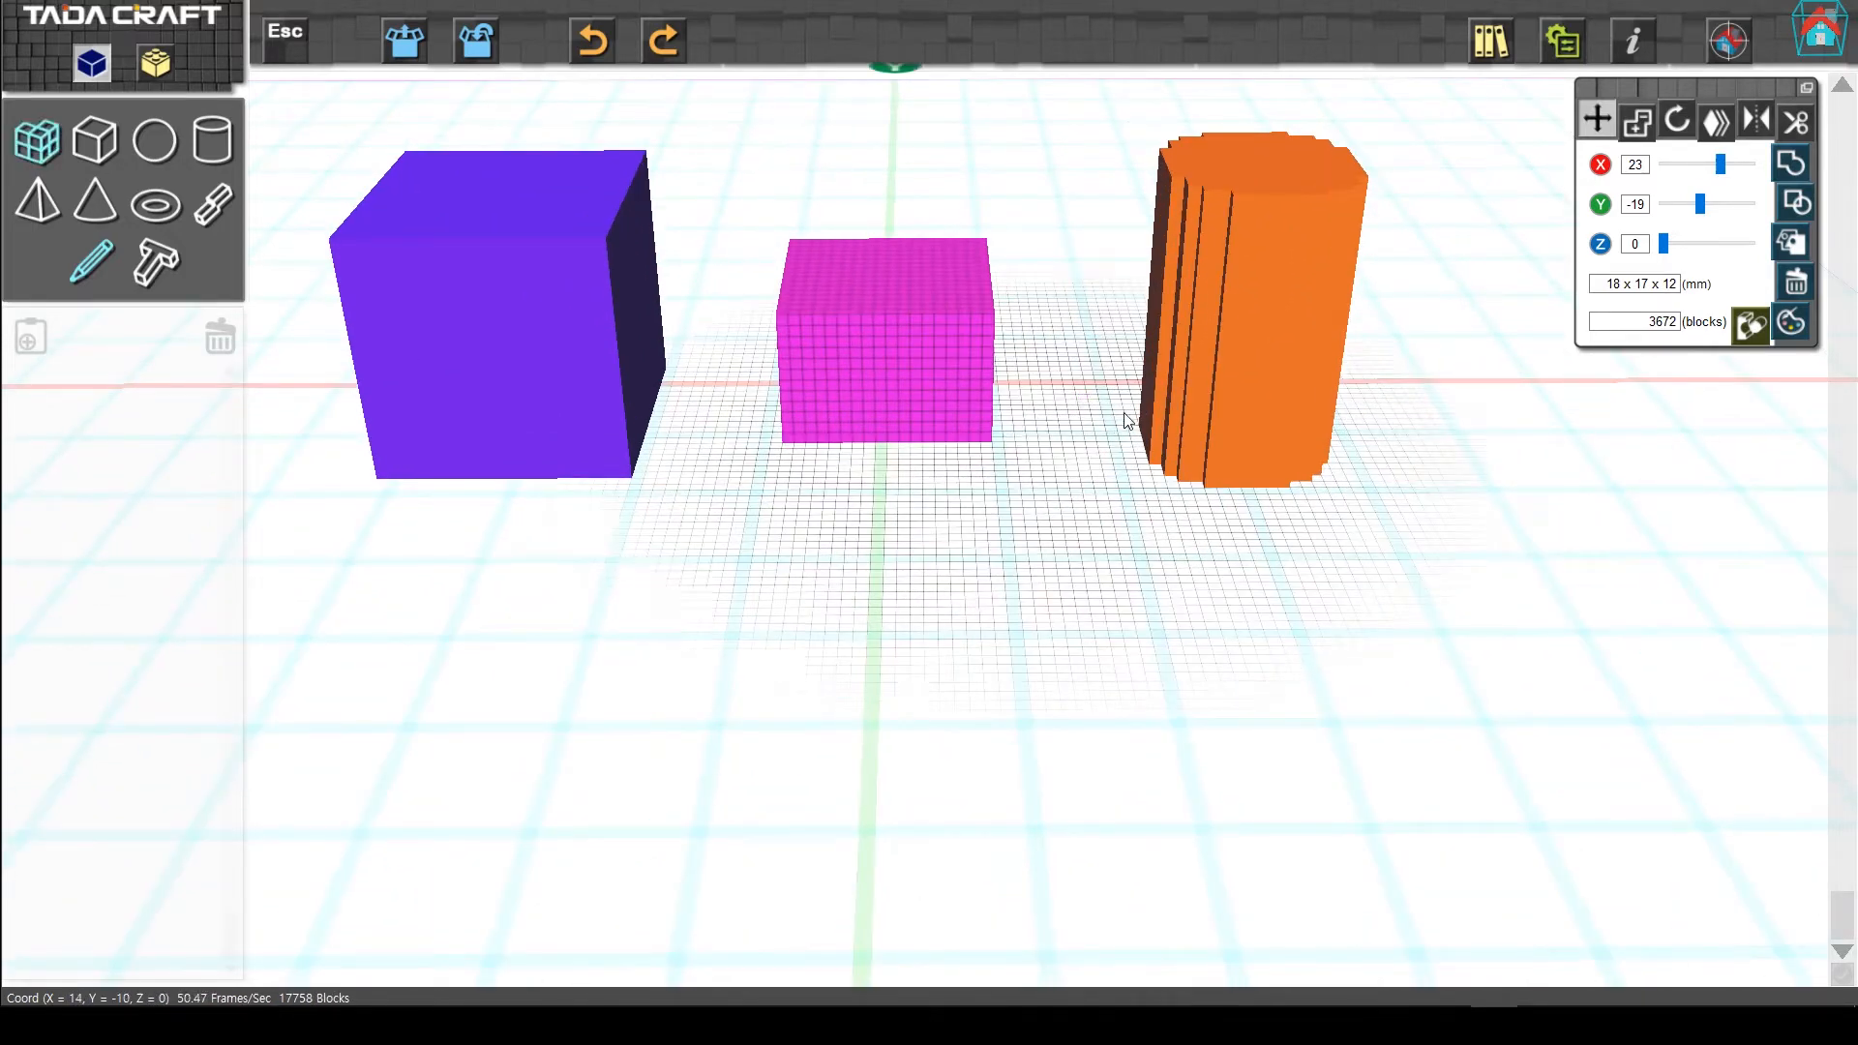
Detach two single blocks from the pink body, placing them at X 16, Y -13, Z 11 and X -11, Y -16, Z 10.
click(989, 318)
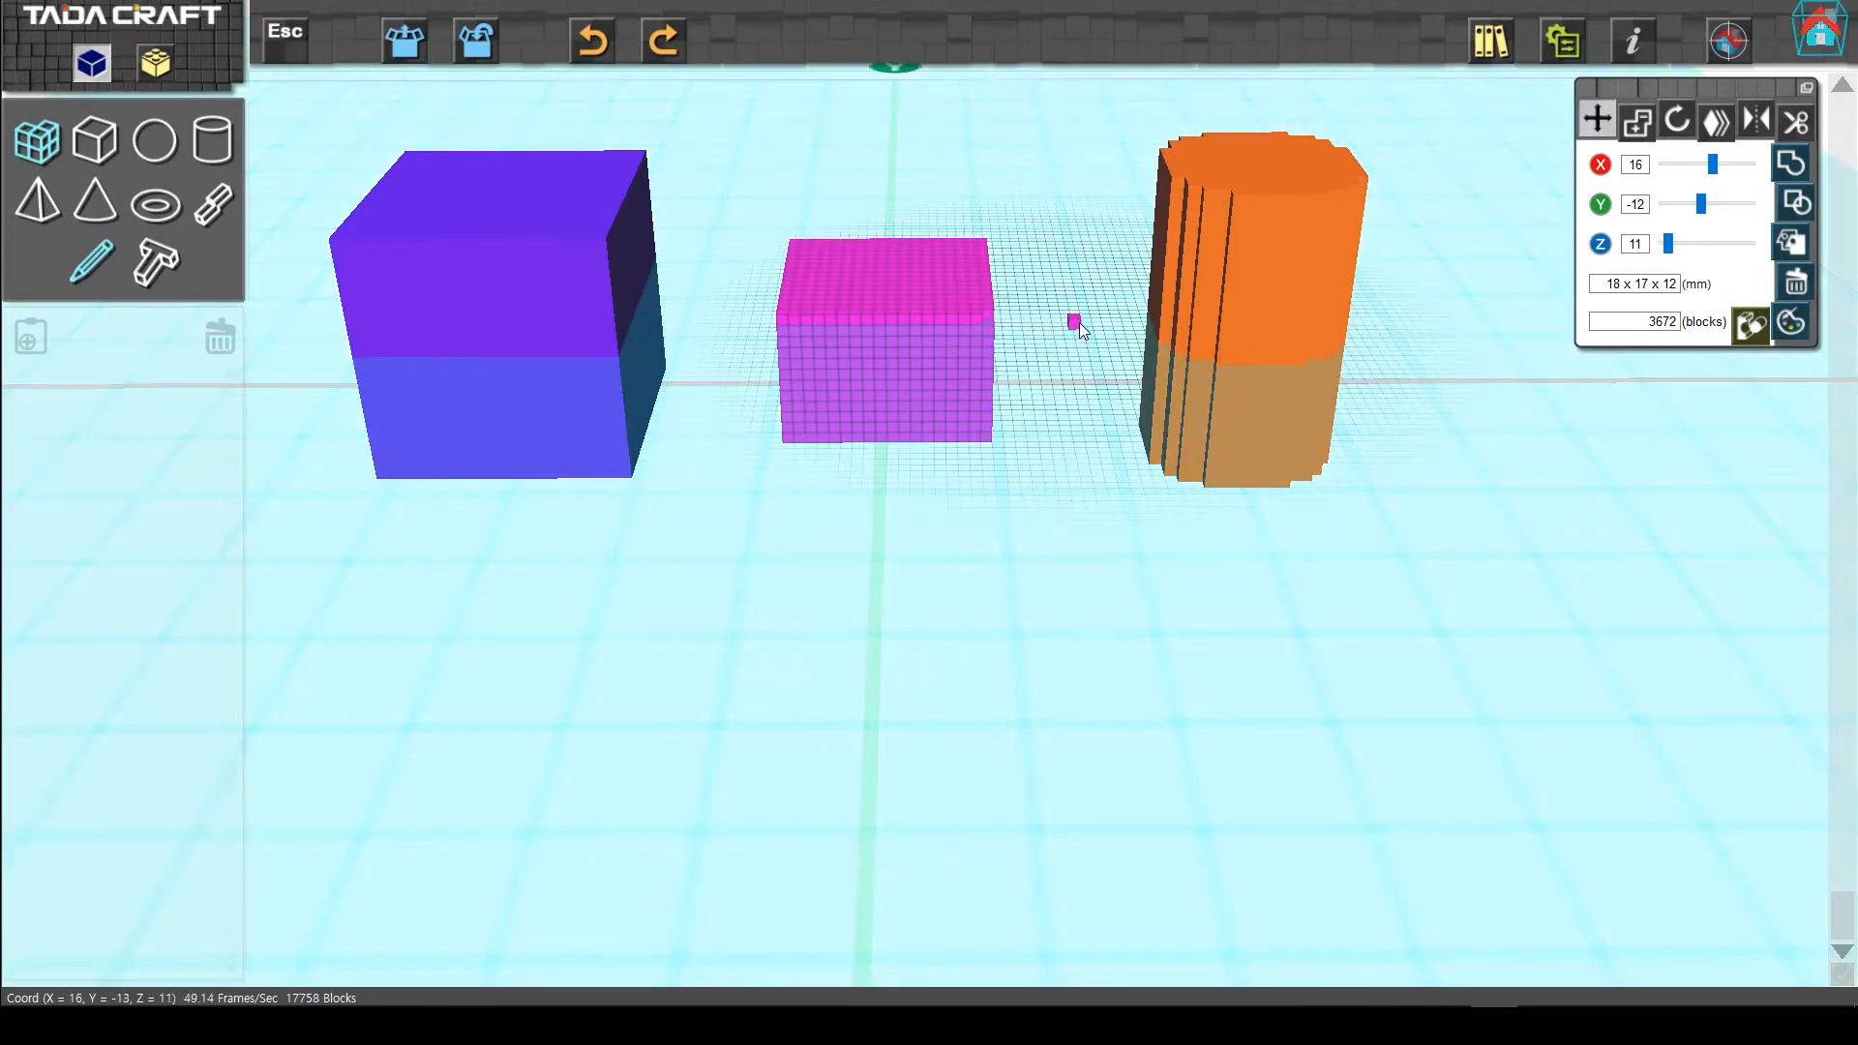
click(1080, 323)
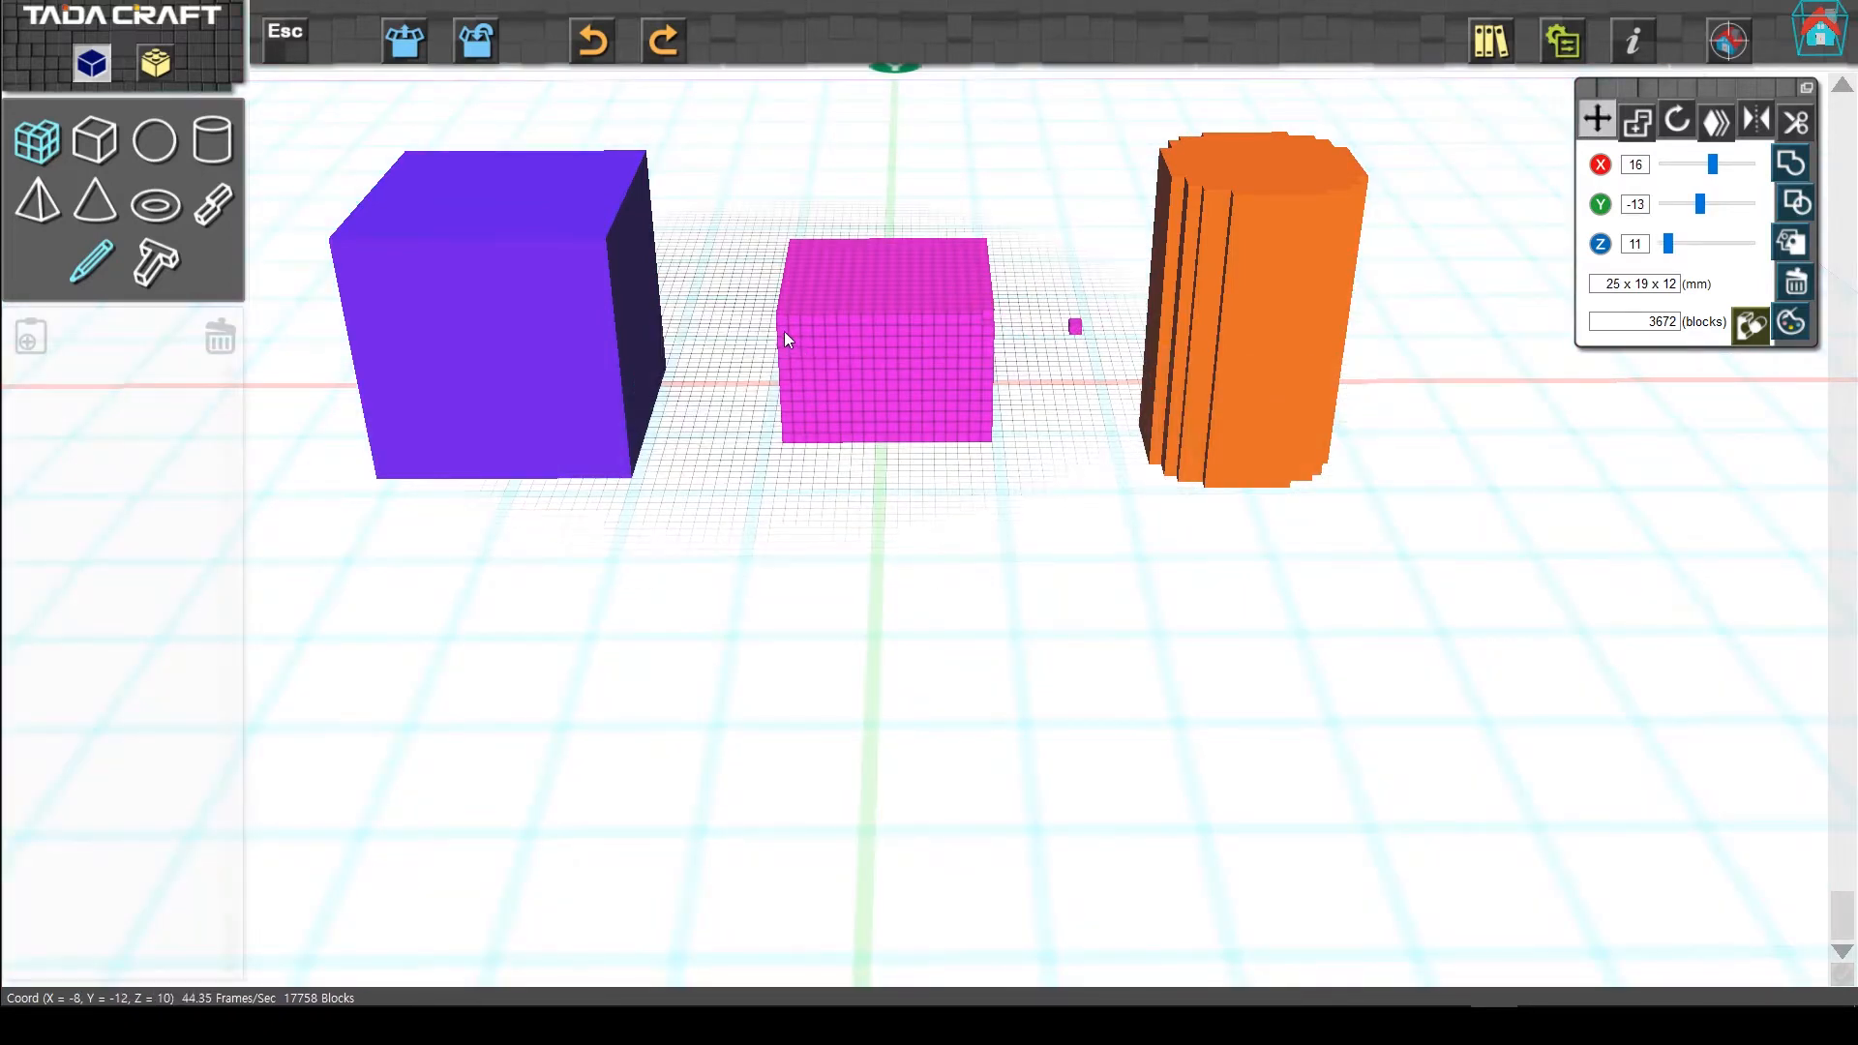
click(784, 331)
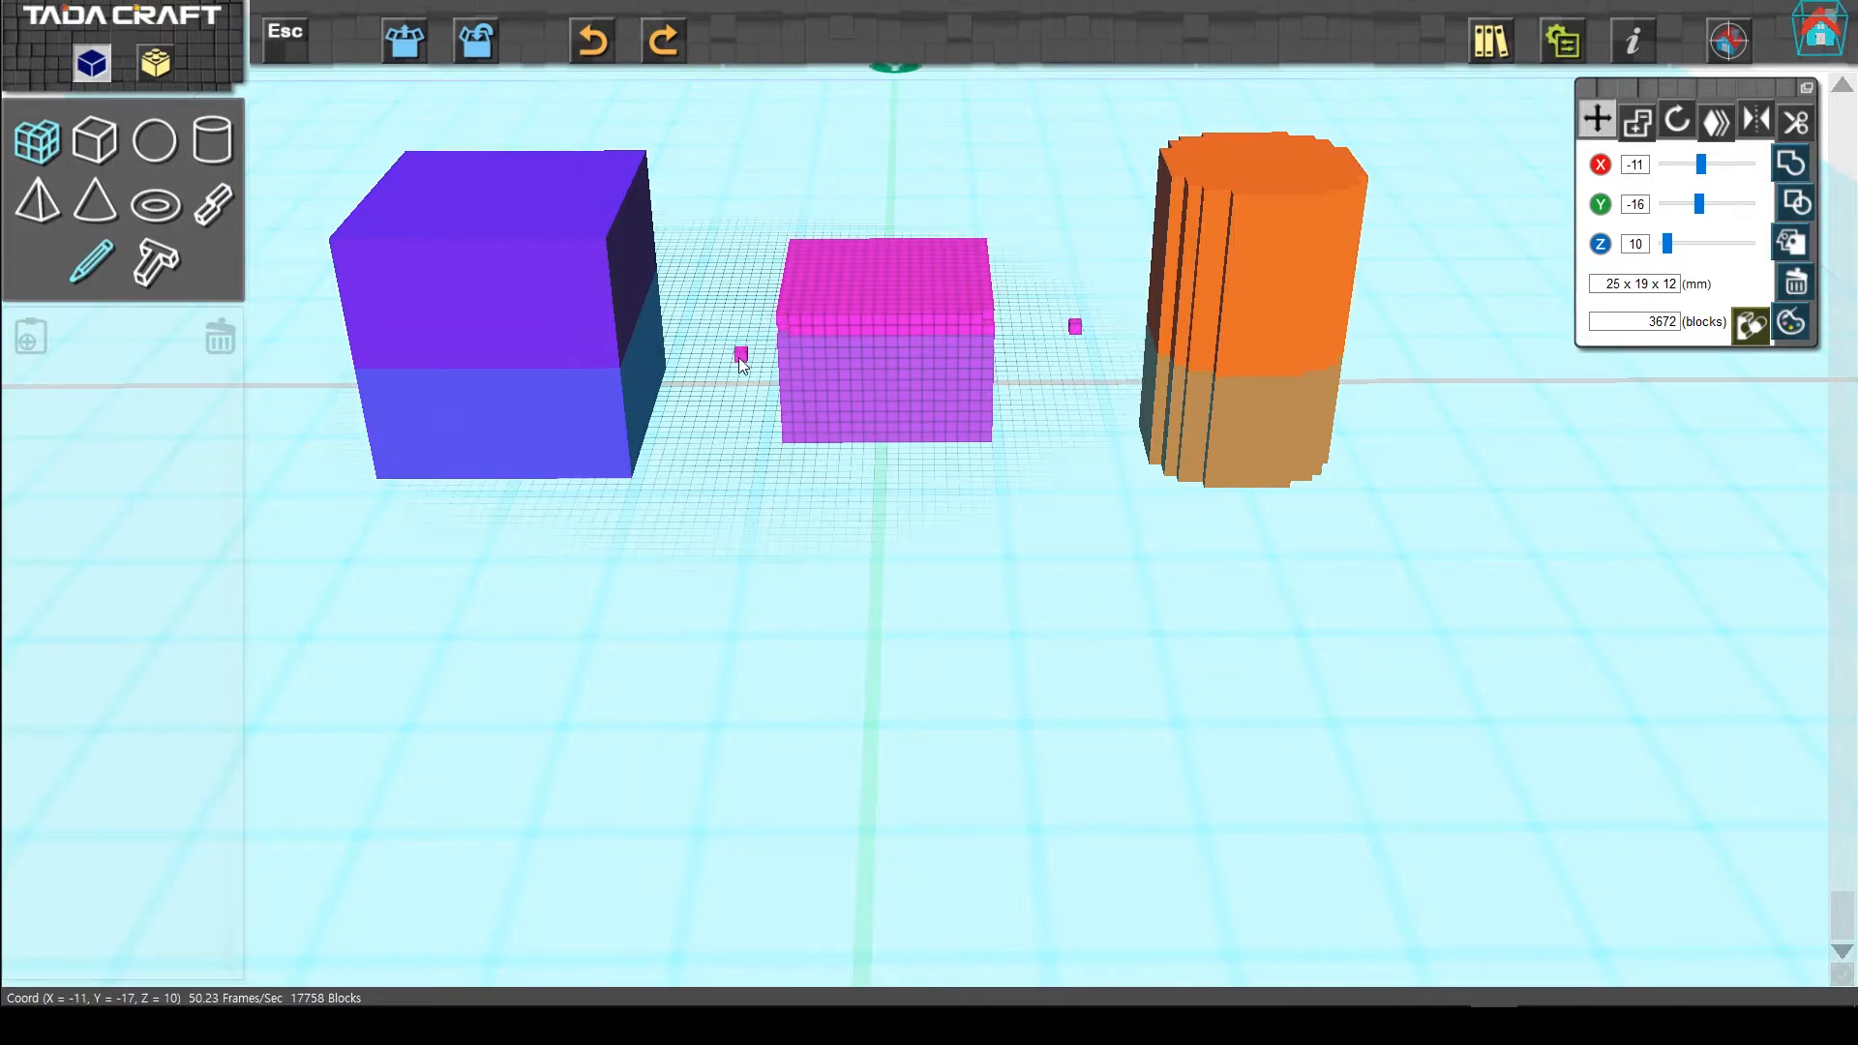
click(739, 356)
Select the orange cylinder, the purple box and the pink body in turn, and bring the scene into an angled view.
click(1282, 317)
click(550, 340)
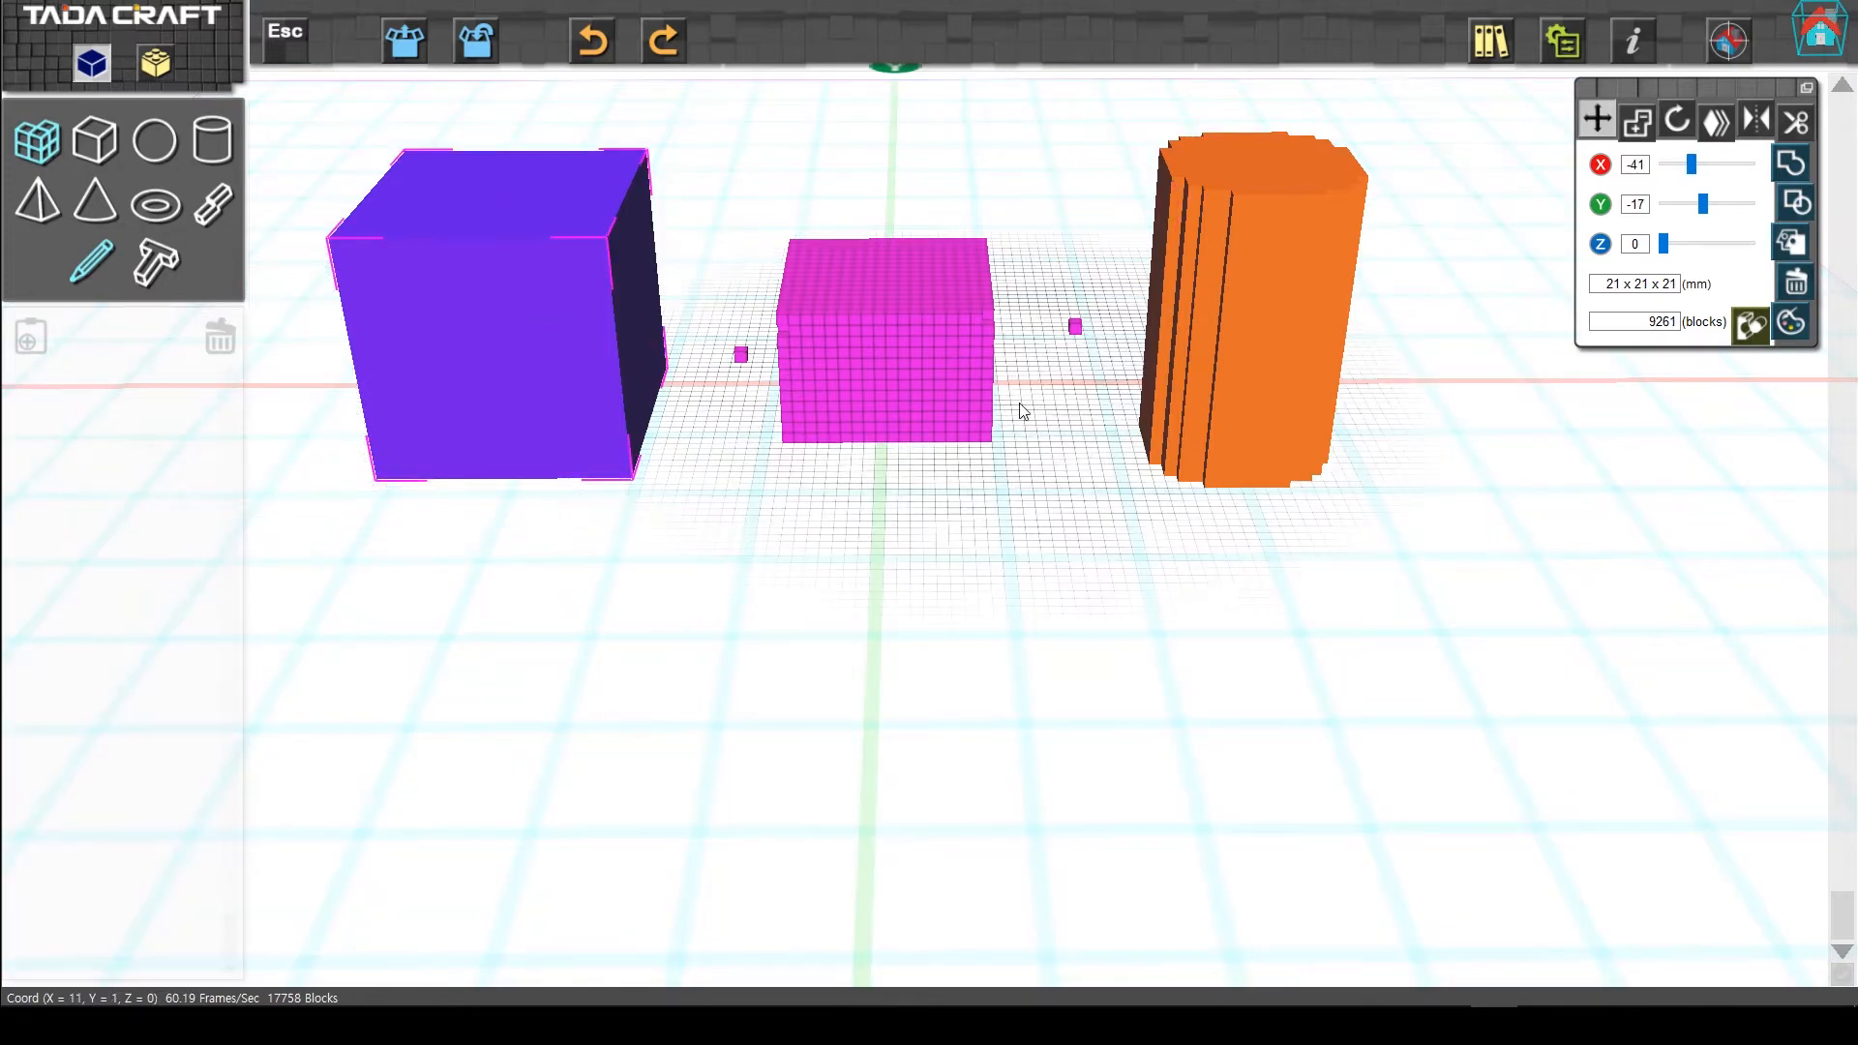
scroll(1026, 416, up, 2)
scroll(1033, 423, down, 4)
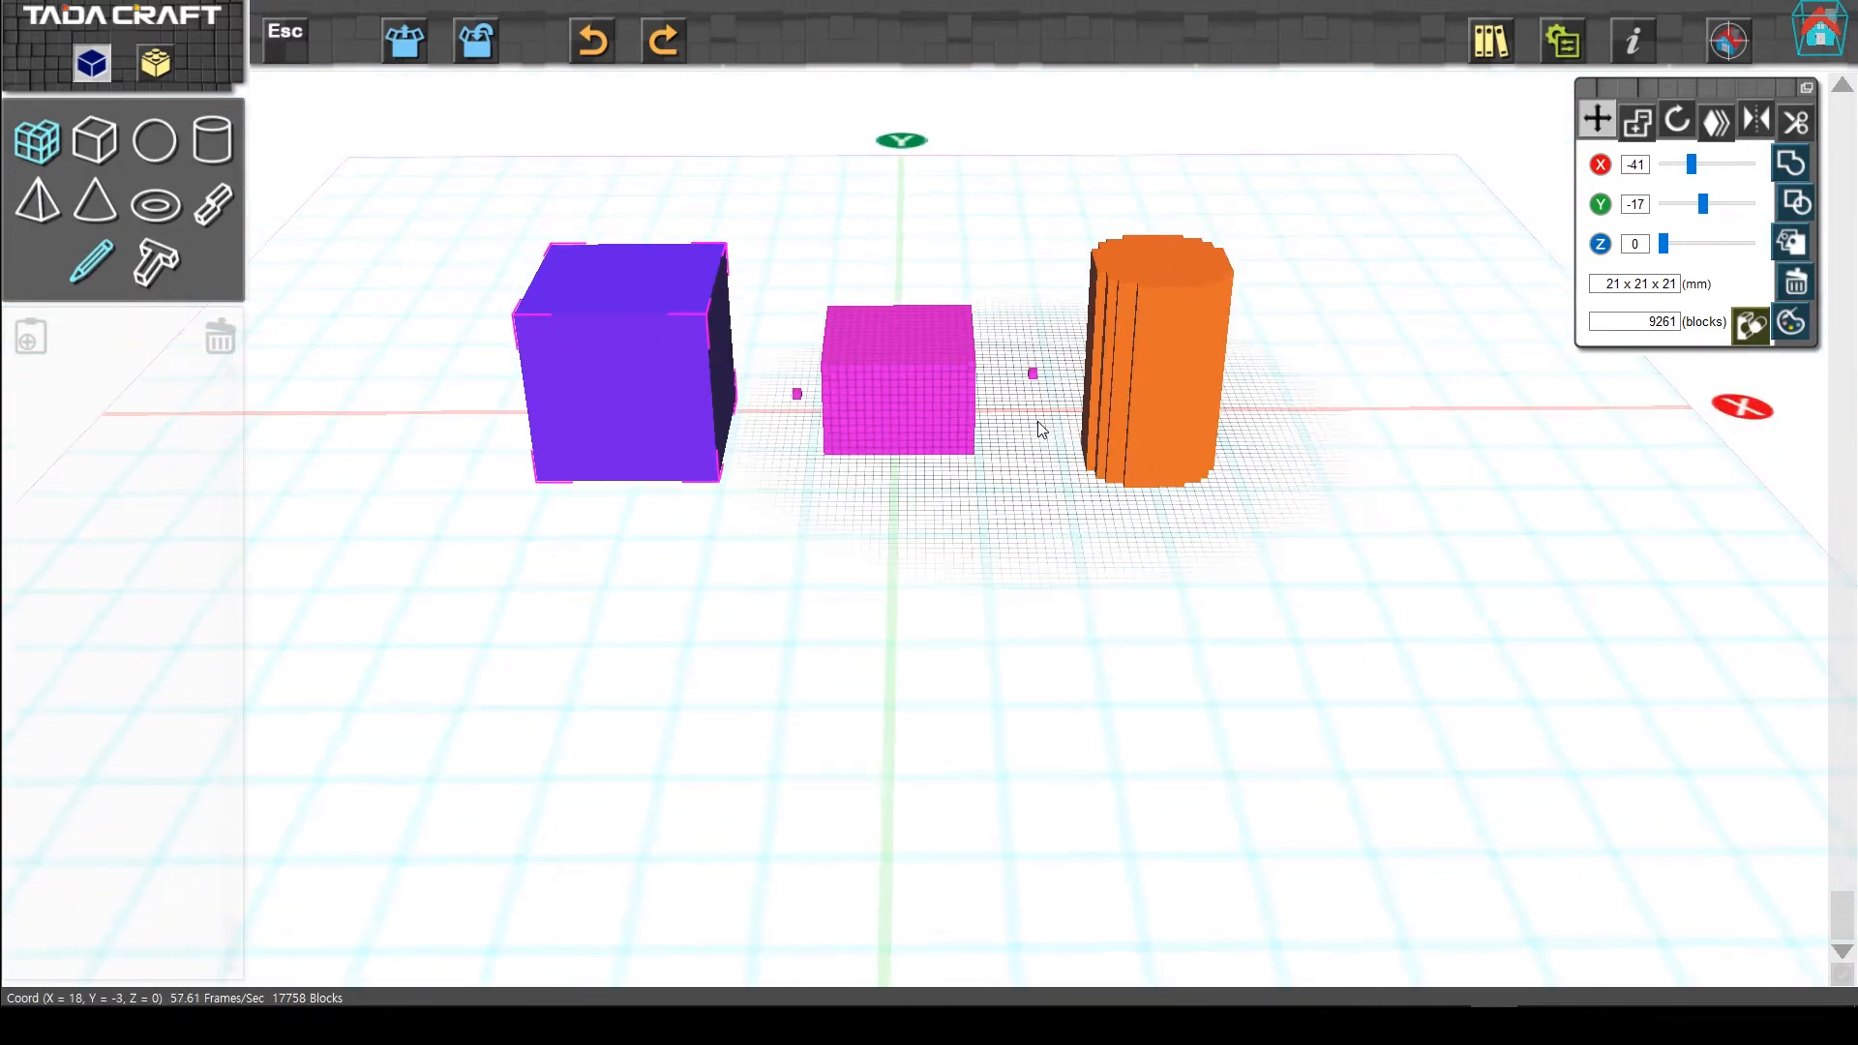
drag(1016, 490, 1061, 555)
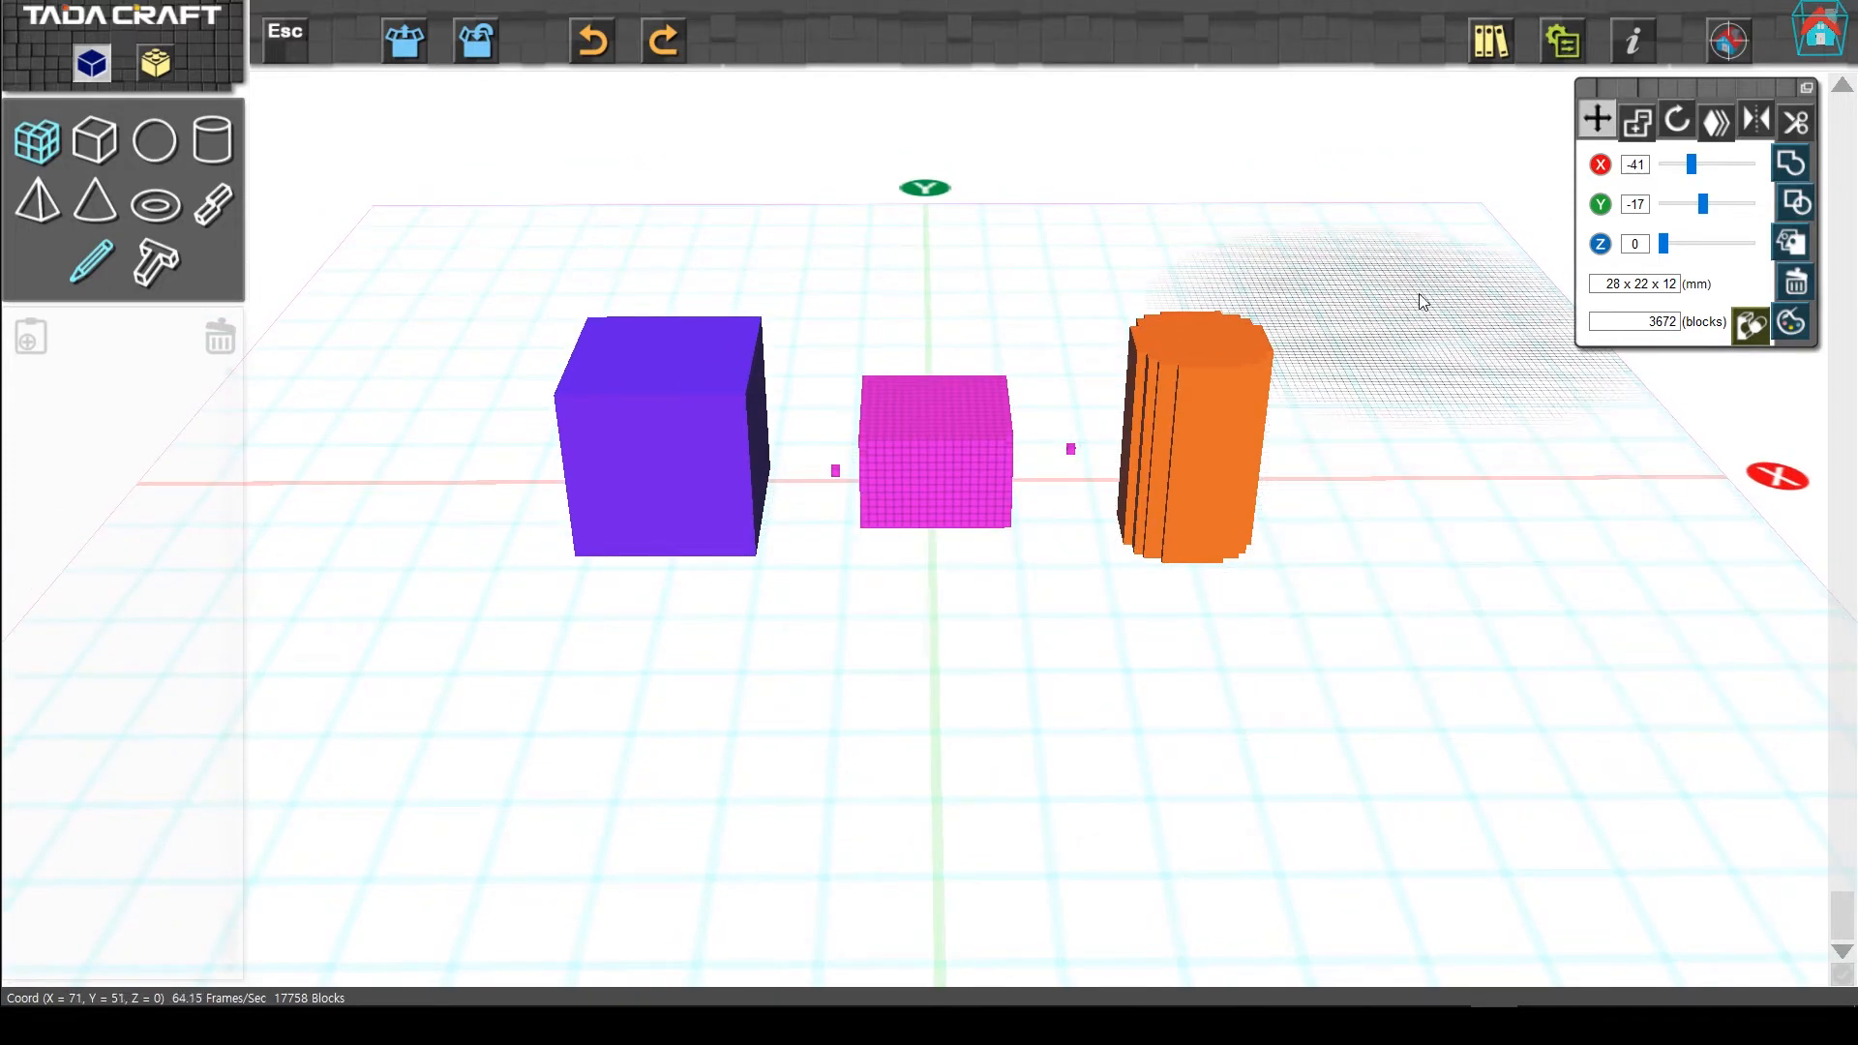
click(1723, 35)
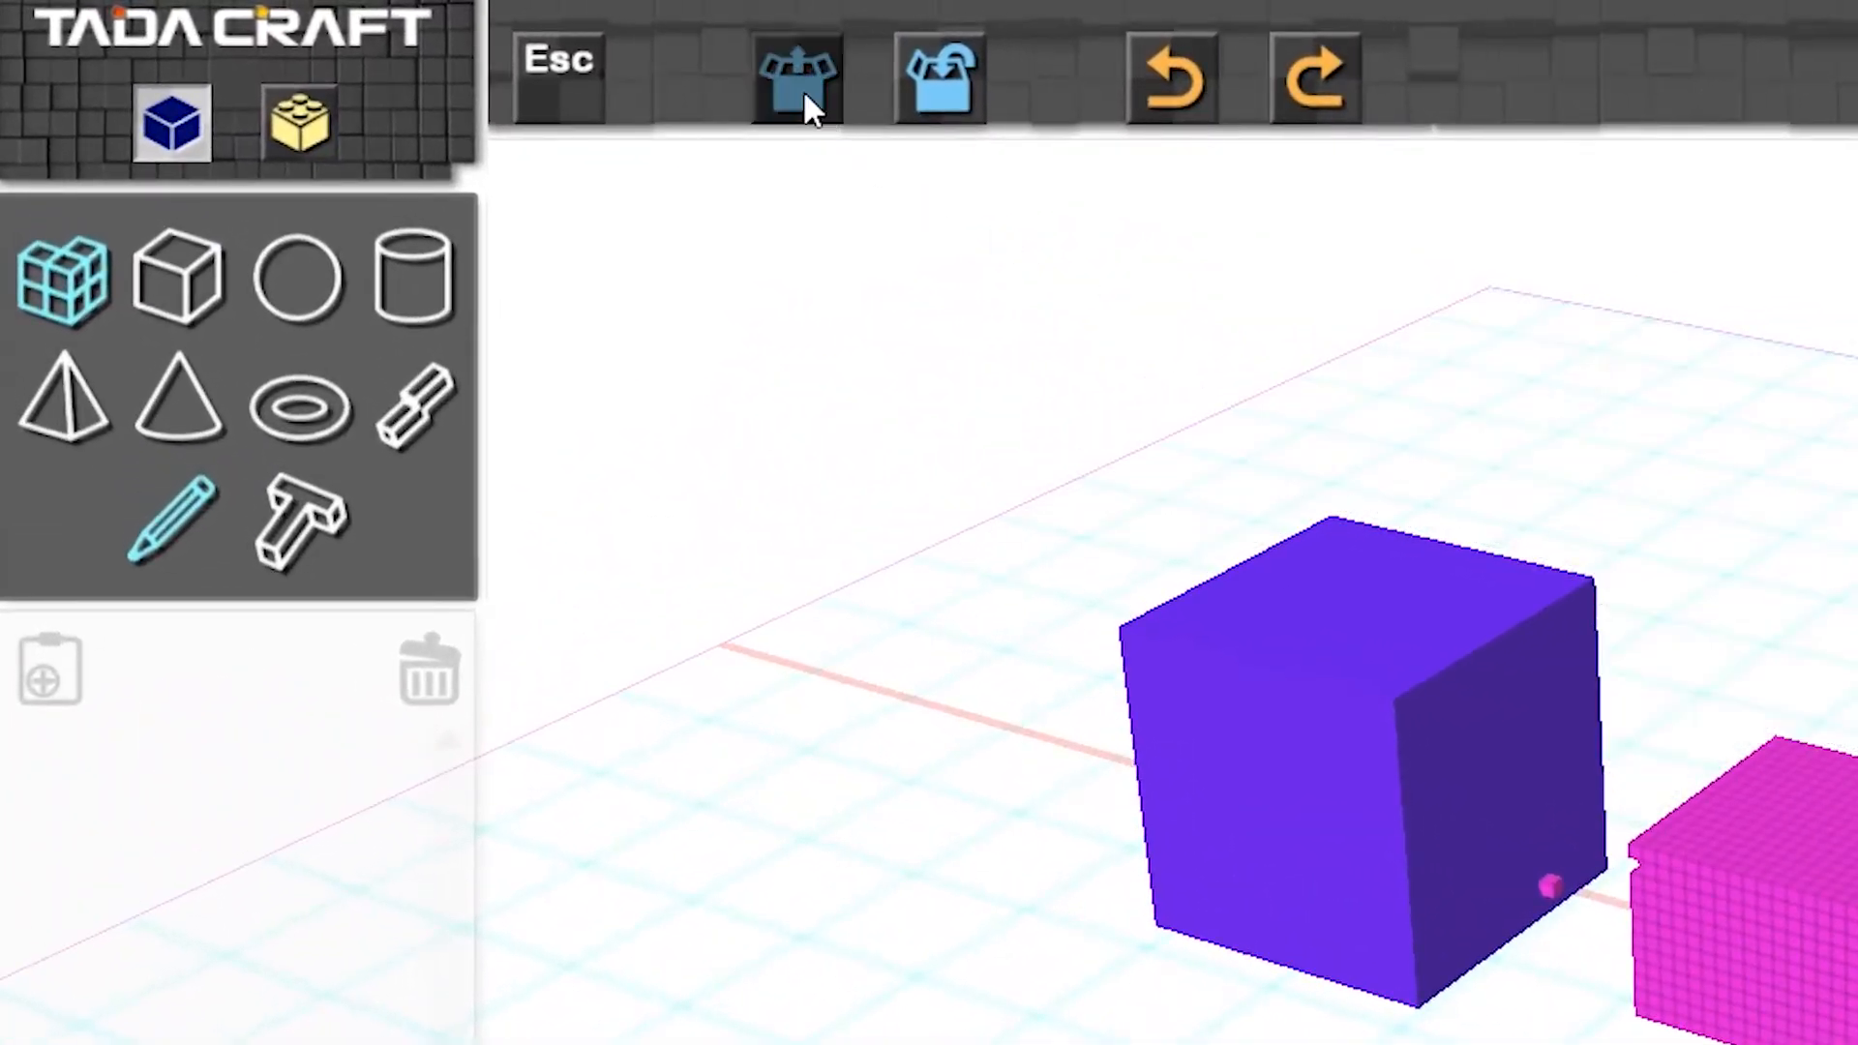
Look over the available file options, and undo and redo the last block edit.
click(796, 89)
click(958, 68)
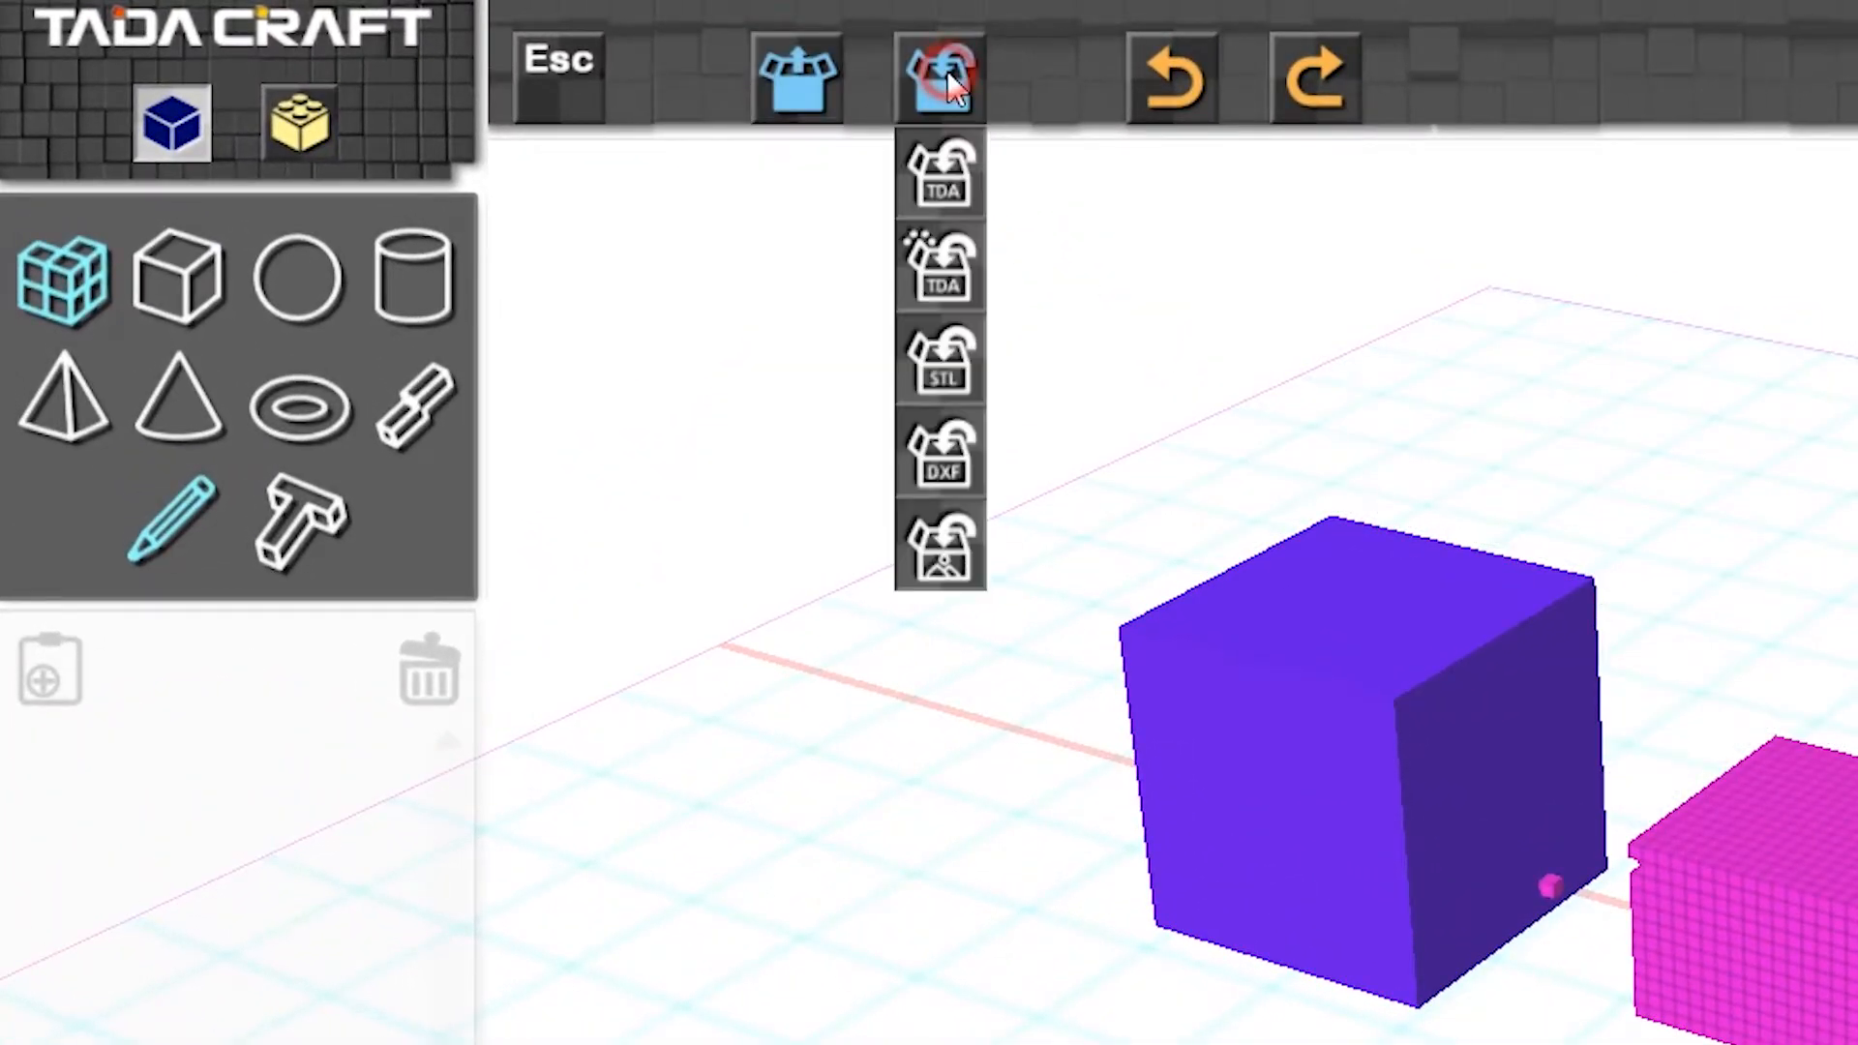
click(1158, 85)
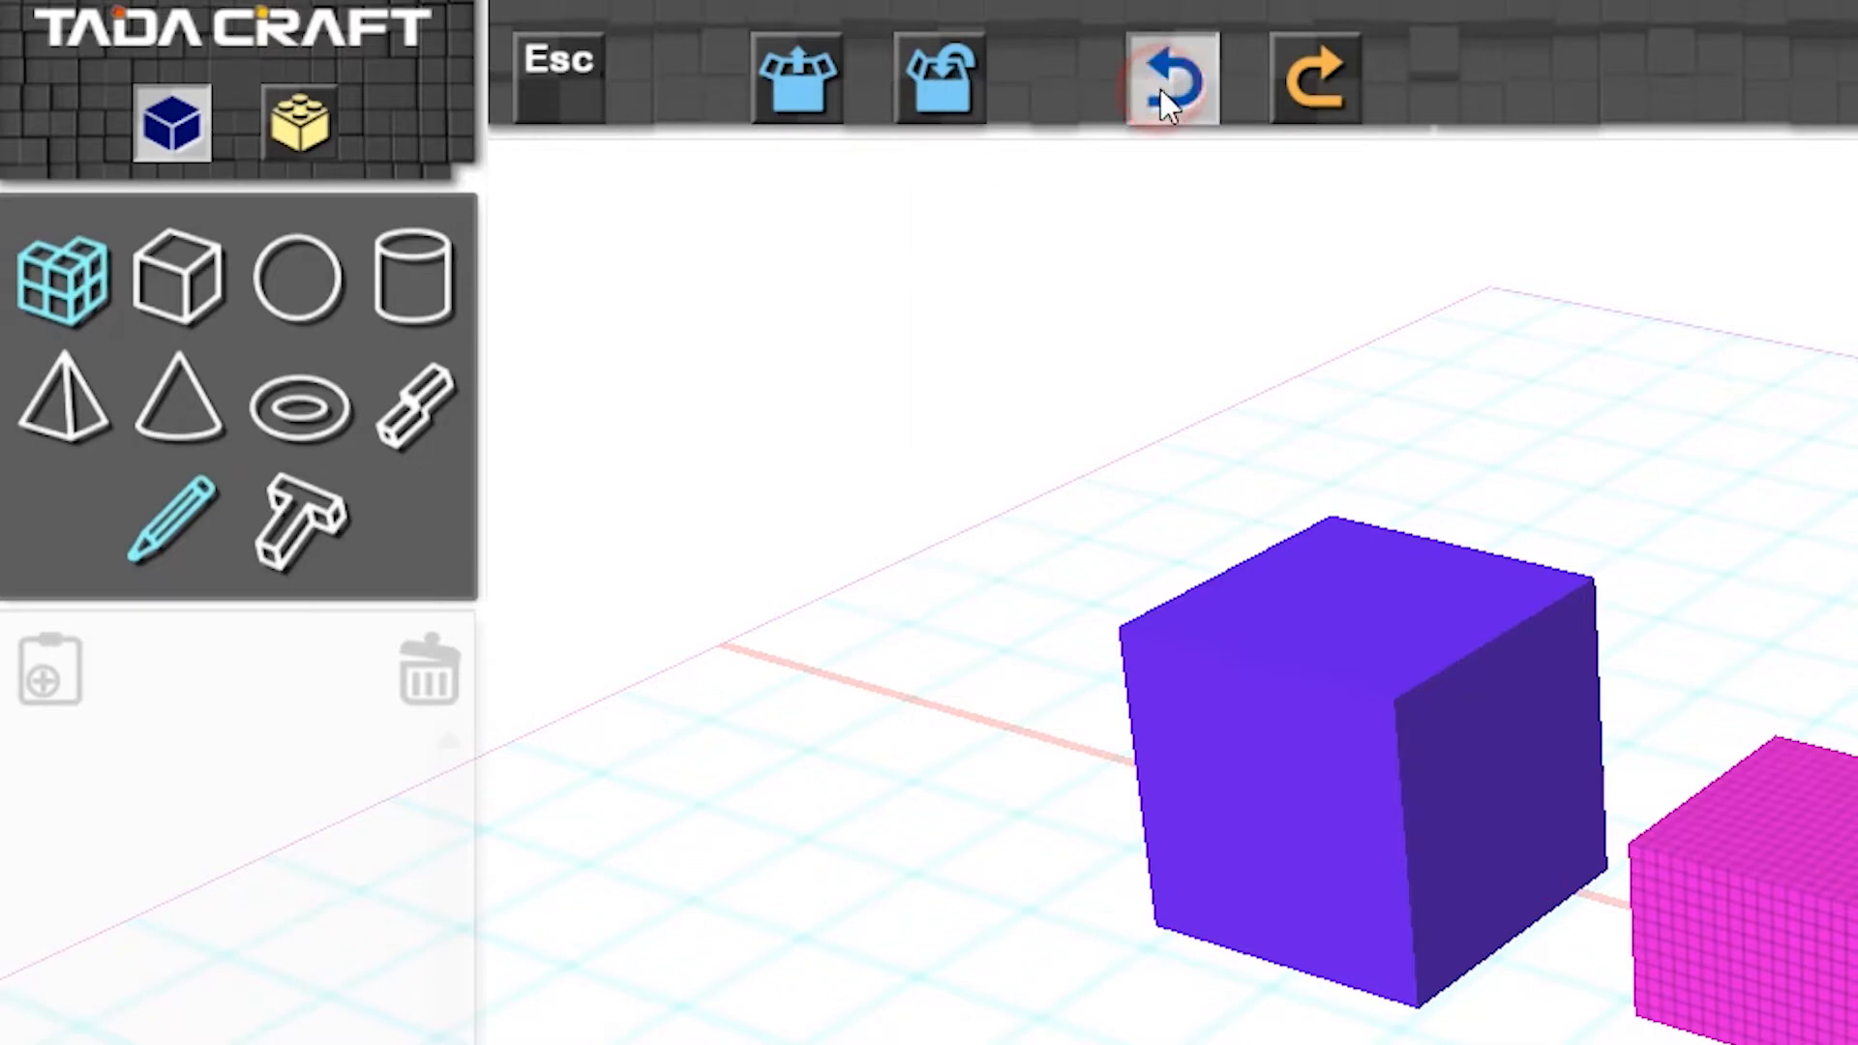
click(1332, 75)
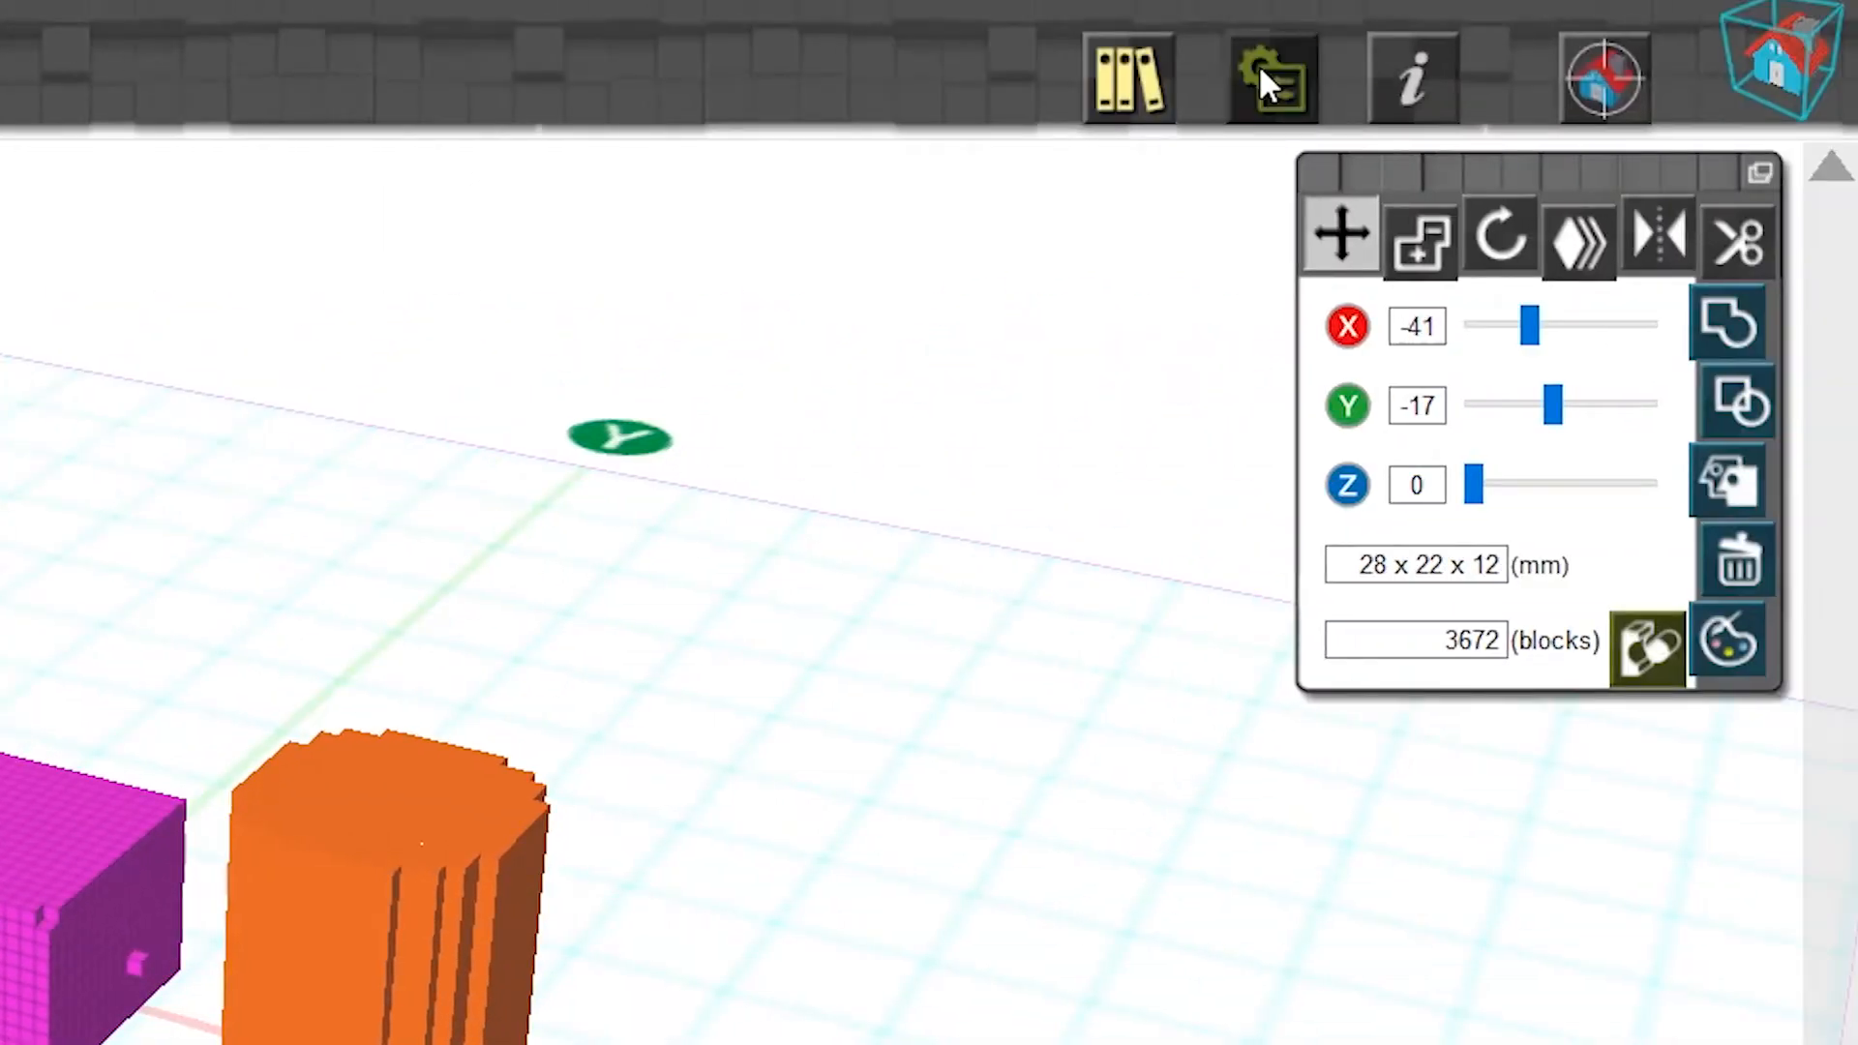
Review the block size, workspace dimensions and colour settings, close them, and bring the scene into a frontal view.
click(1258, 64)
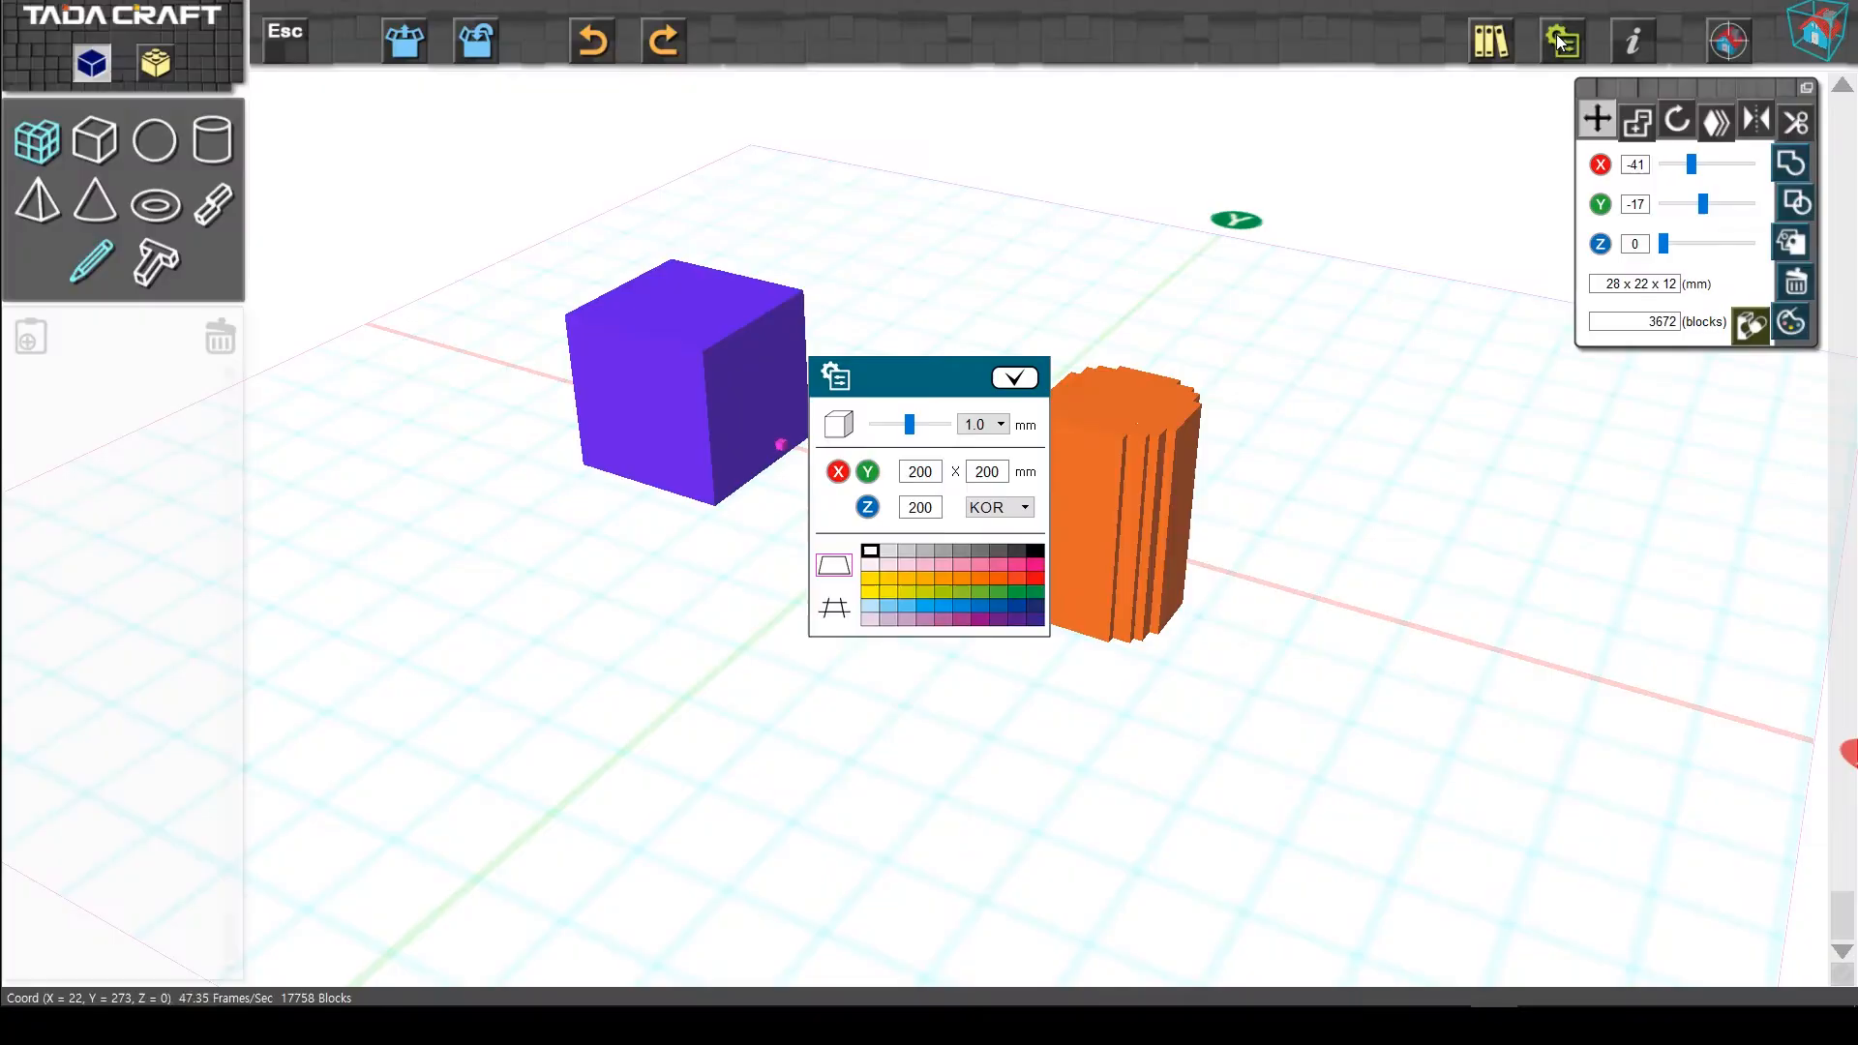
click(1018, 379)
right_click(931, 650)
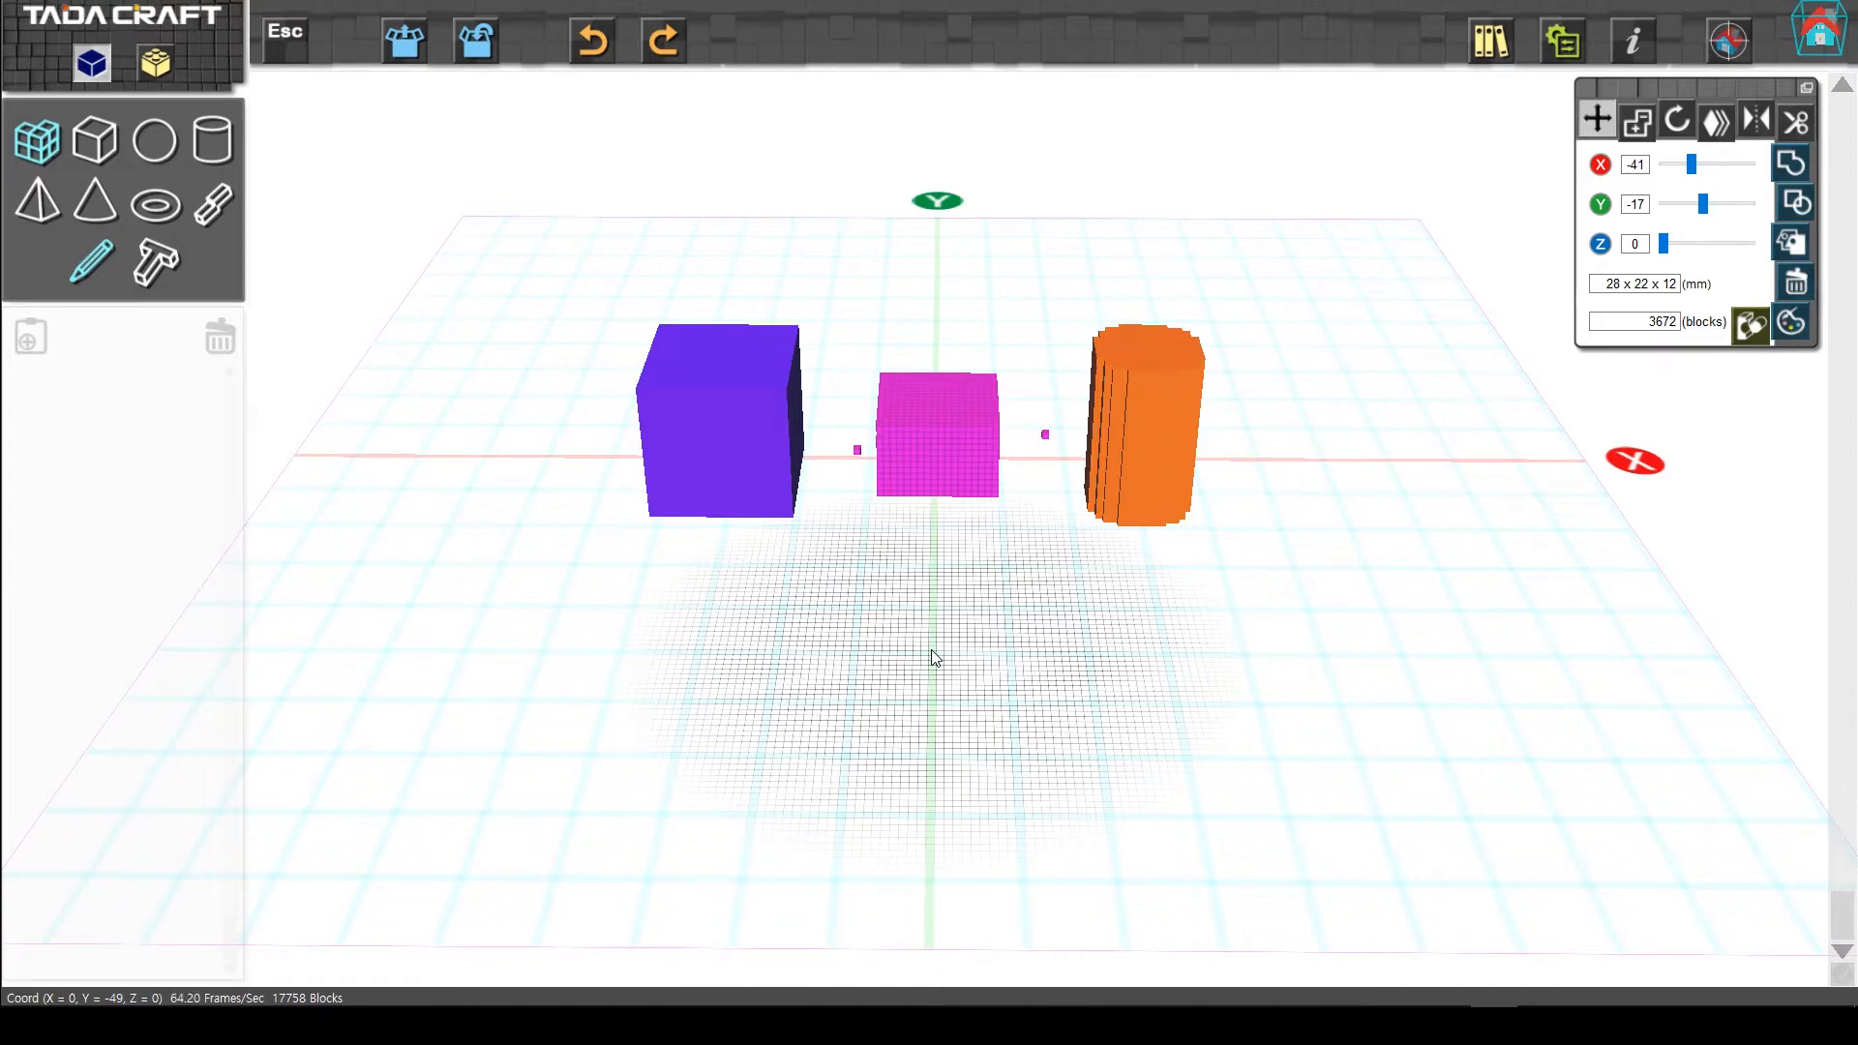
Move the orange cylinder slightly back to X 23, Y -17 and shift the purple box slightly away from the pink body.
drag(635, 610, 676, 560)
mouse_move(965, 480)
mouse_down()
mouse_move(949, 759)
mouse_move(965, 883)
mouse_move(956, 592)
mouse_move(980, 497)
mouse_move(962, 462)
mouse_up()
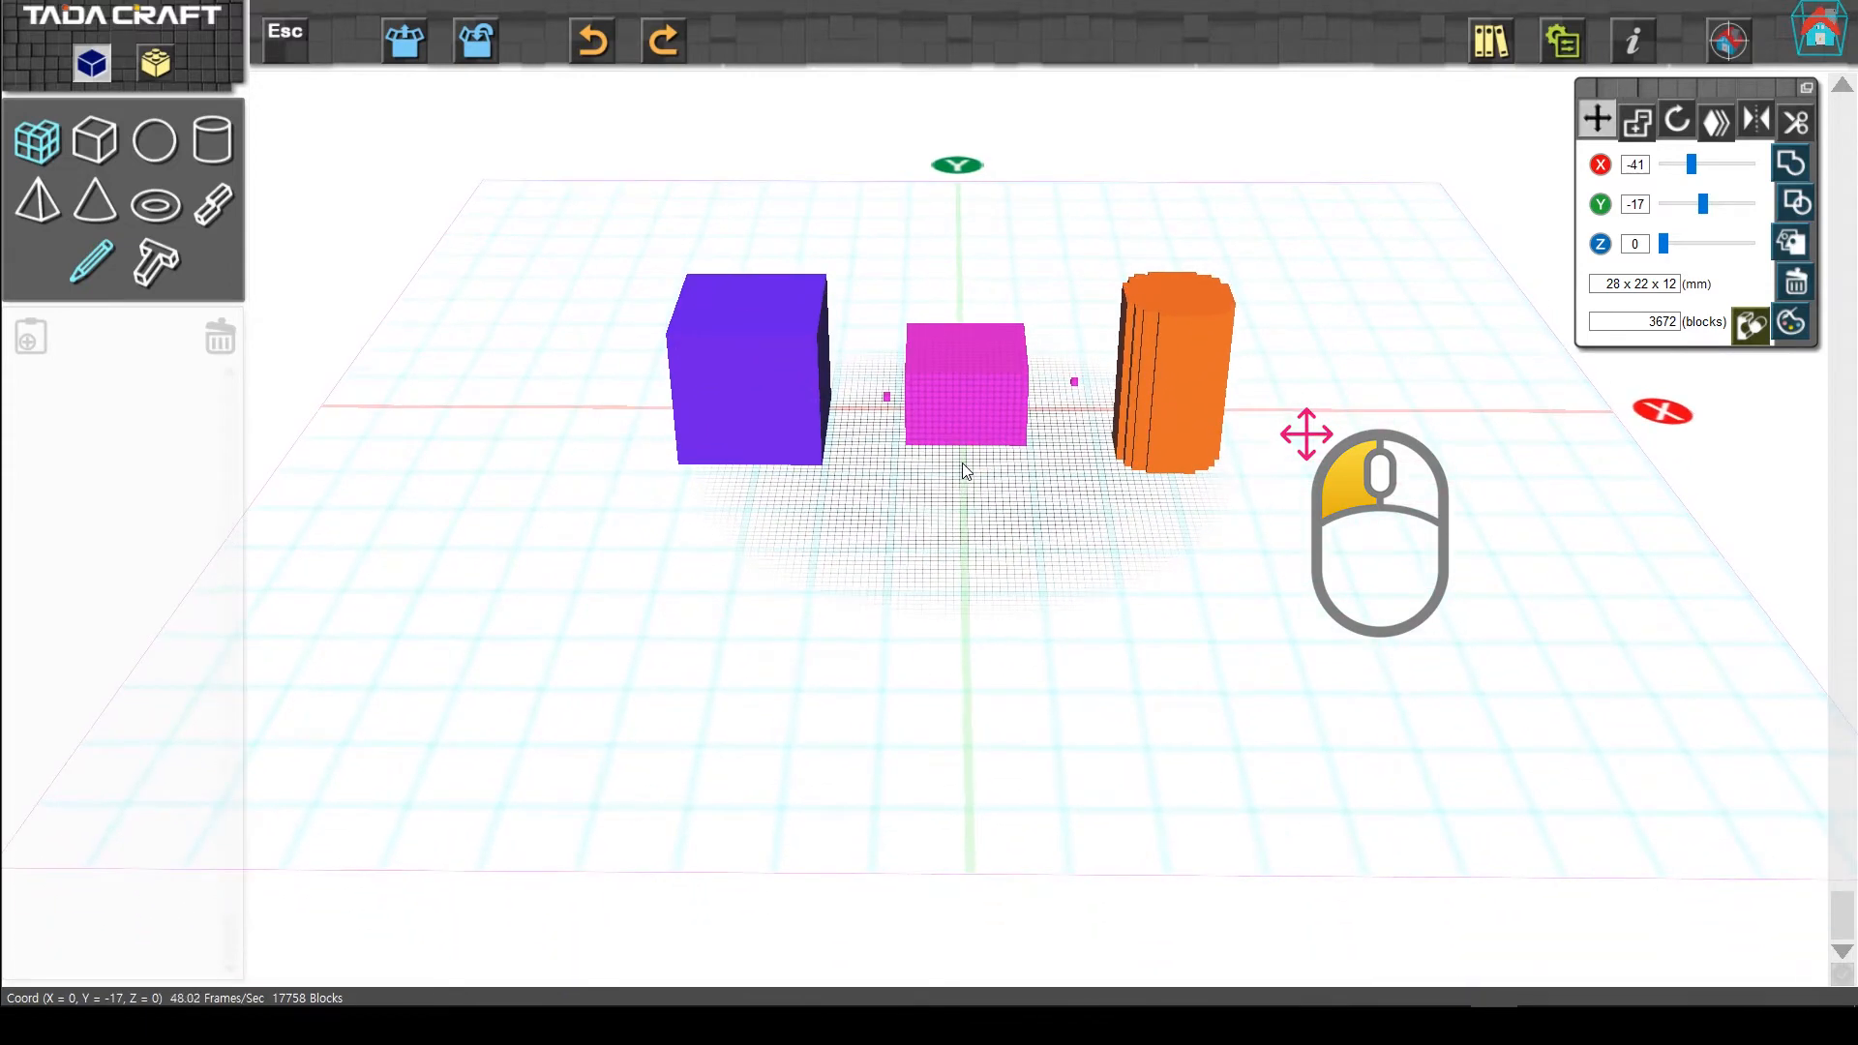
click(1181, 415)
mouse_move(1185, 419)
mouse_down()
mouse_move(1370, 404)
mouse_move(1205, 423)
mouse_move(1190, 406)
mouse_up()
click(730, 409)
mouse_move(730, 408)
mouse_down()
mouse_move(660, 416)
mouse_move(717, 398)
mouse_up()
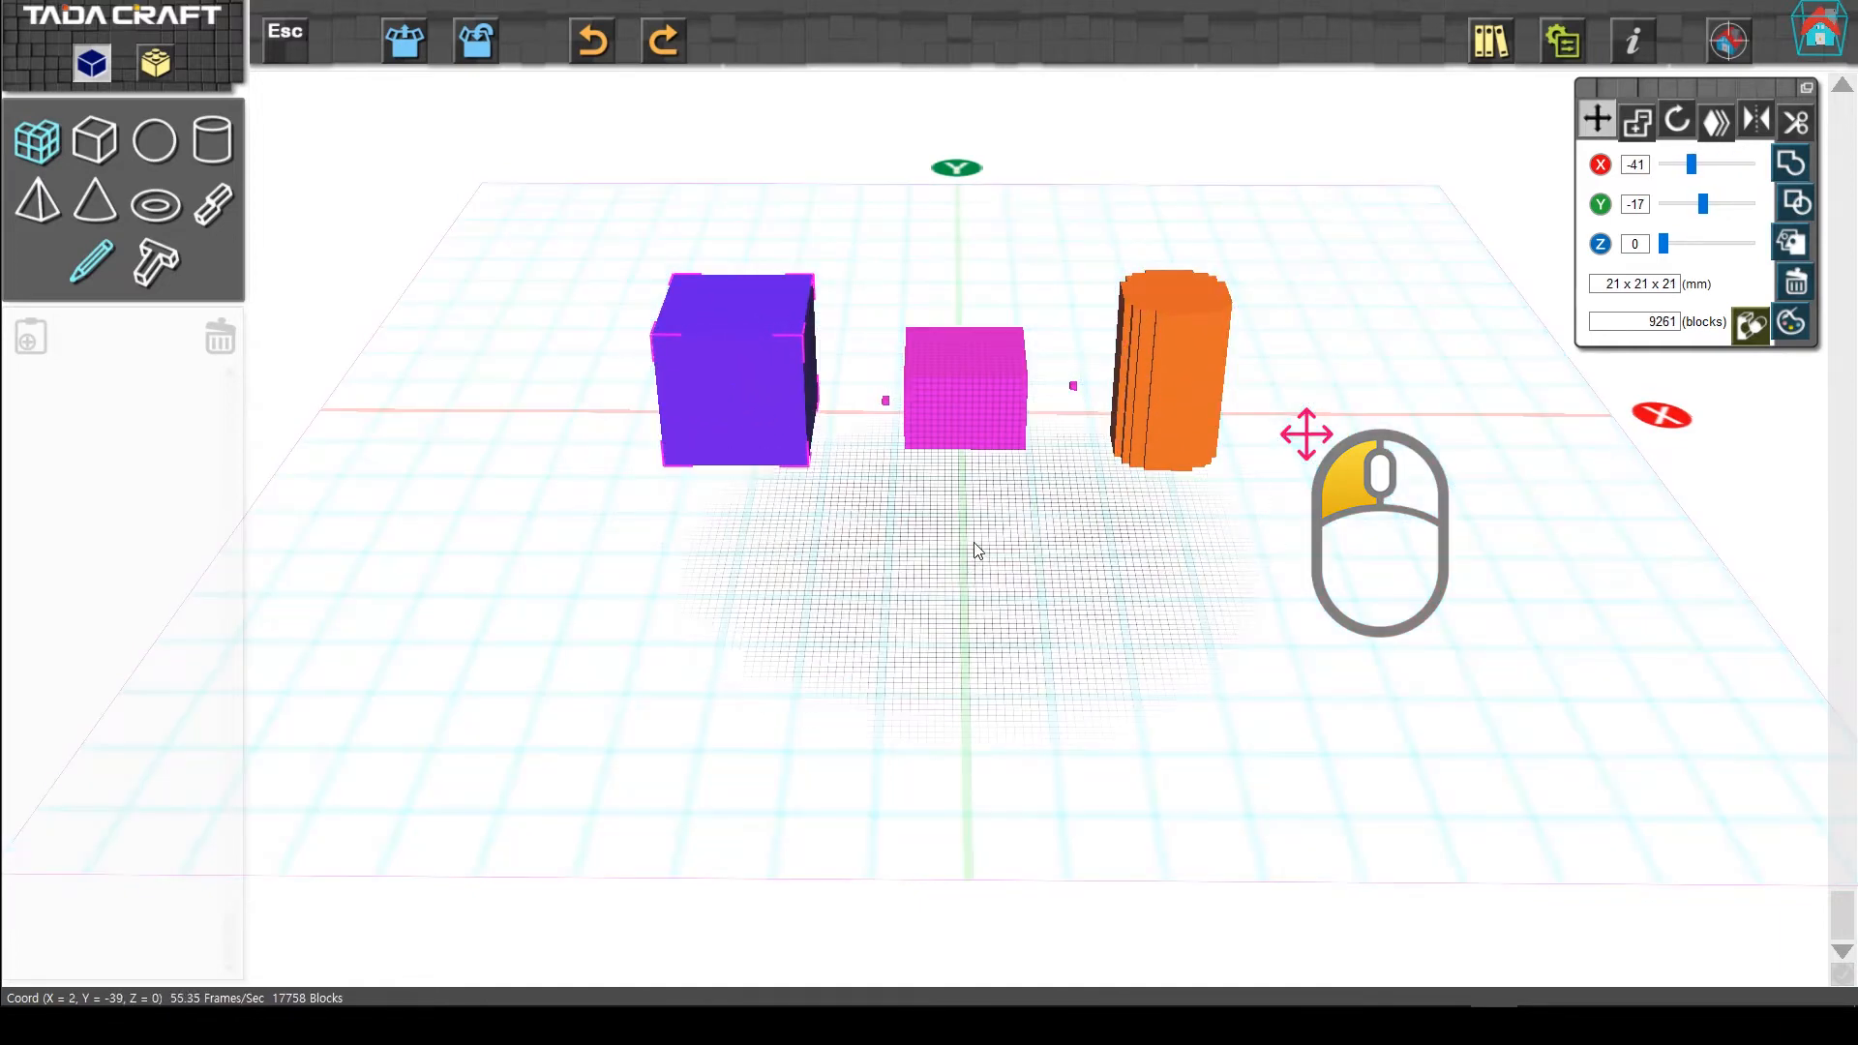
Examine the pink body and its detached blocks up close, and return to an overview of all shapes.
mouse_move(974, 541)
mouse_down()
mouse_move(989, 705)
mouse_move(977, 510)
mouse_move(1413, 518)
mouse_move(975, 557)
mouse_up()
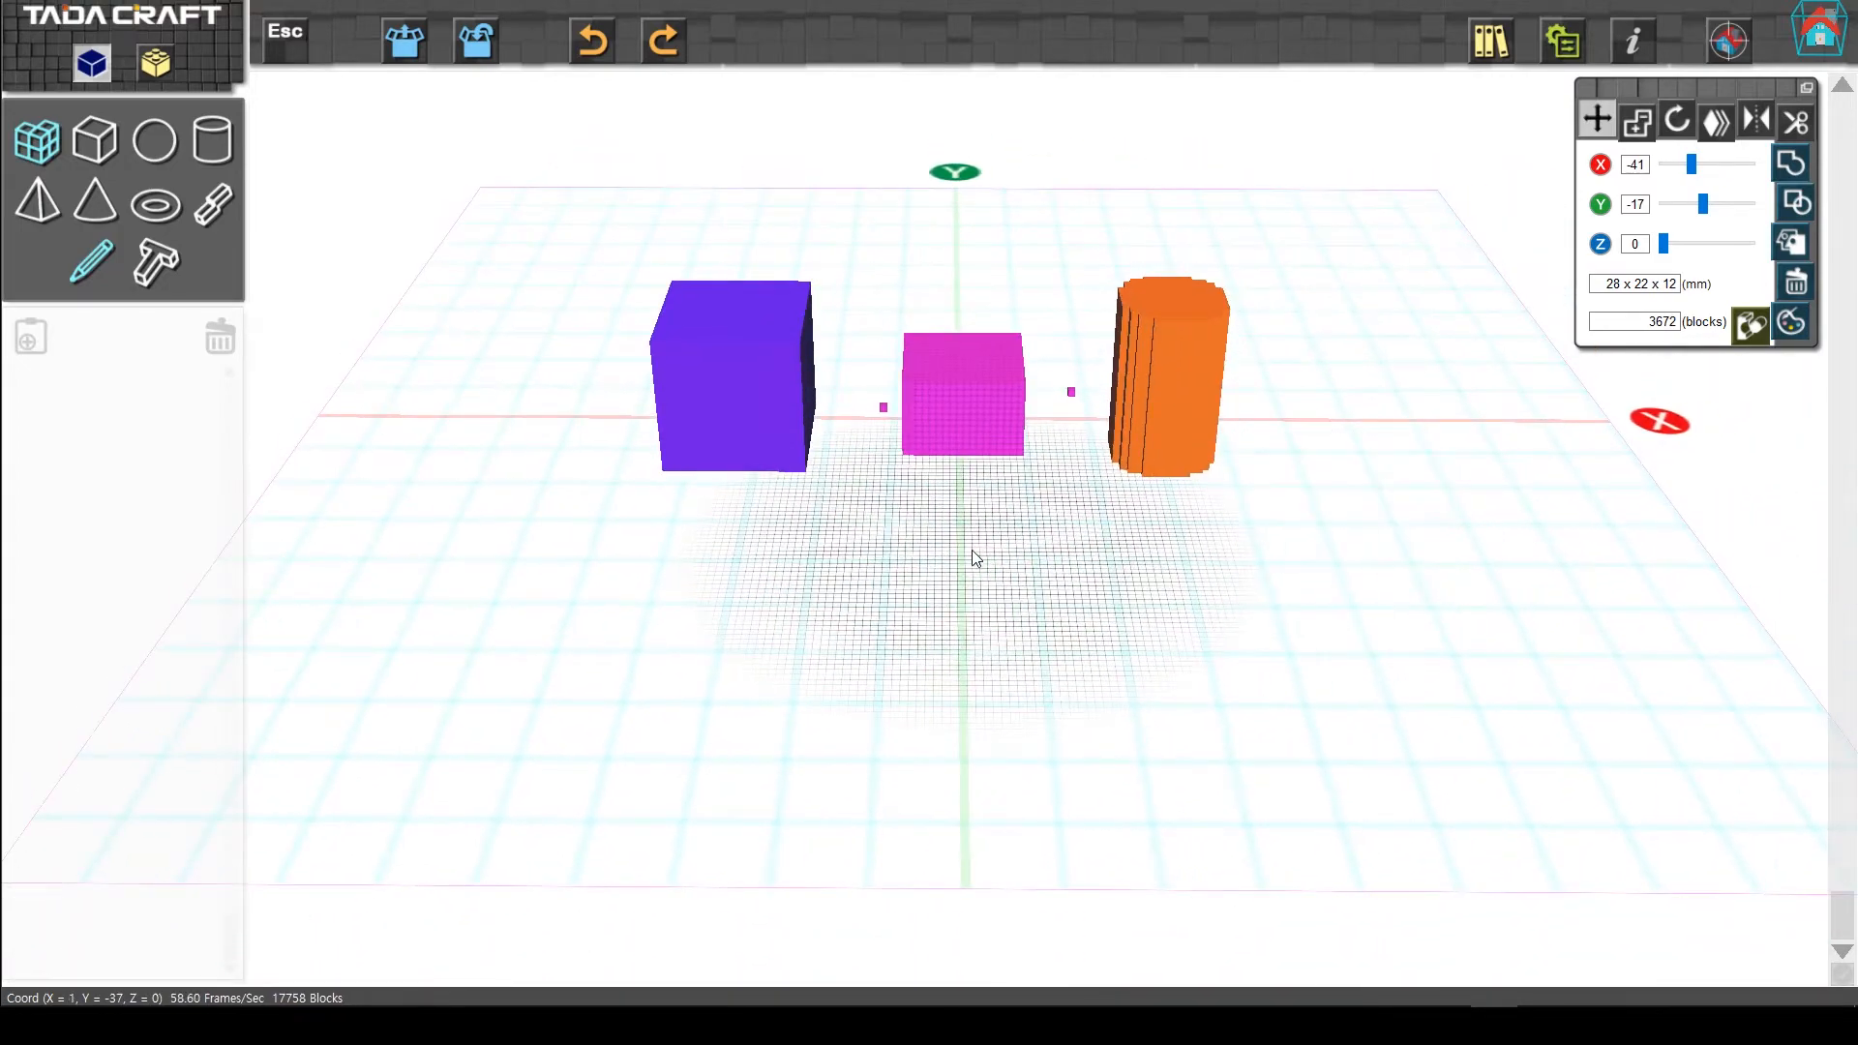
scroll(1041, 605, up, 5)
drag(987, 661, 829, 598)
middle_drag(830, 591, 1023, 646)
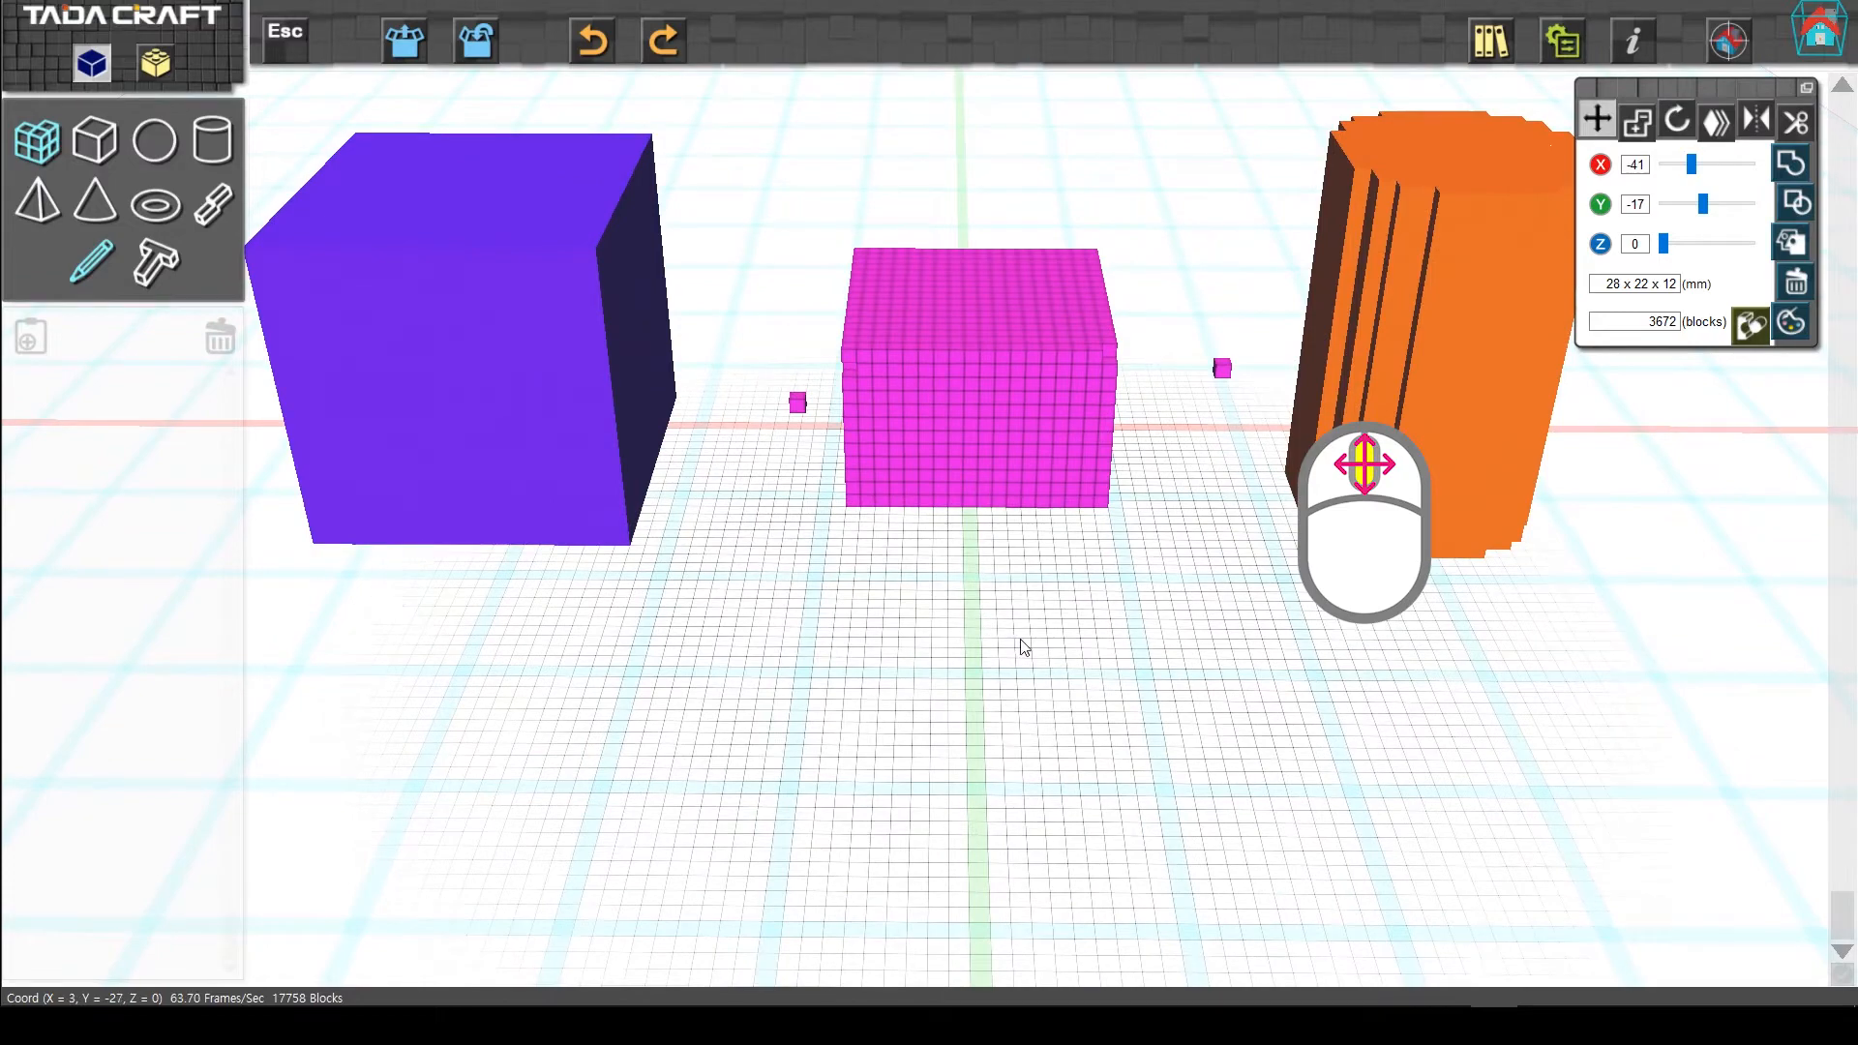
scroll(1029, 408, up, 2)
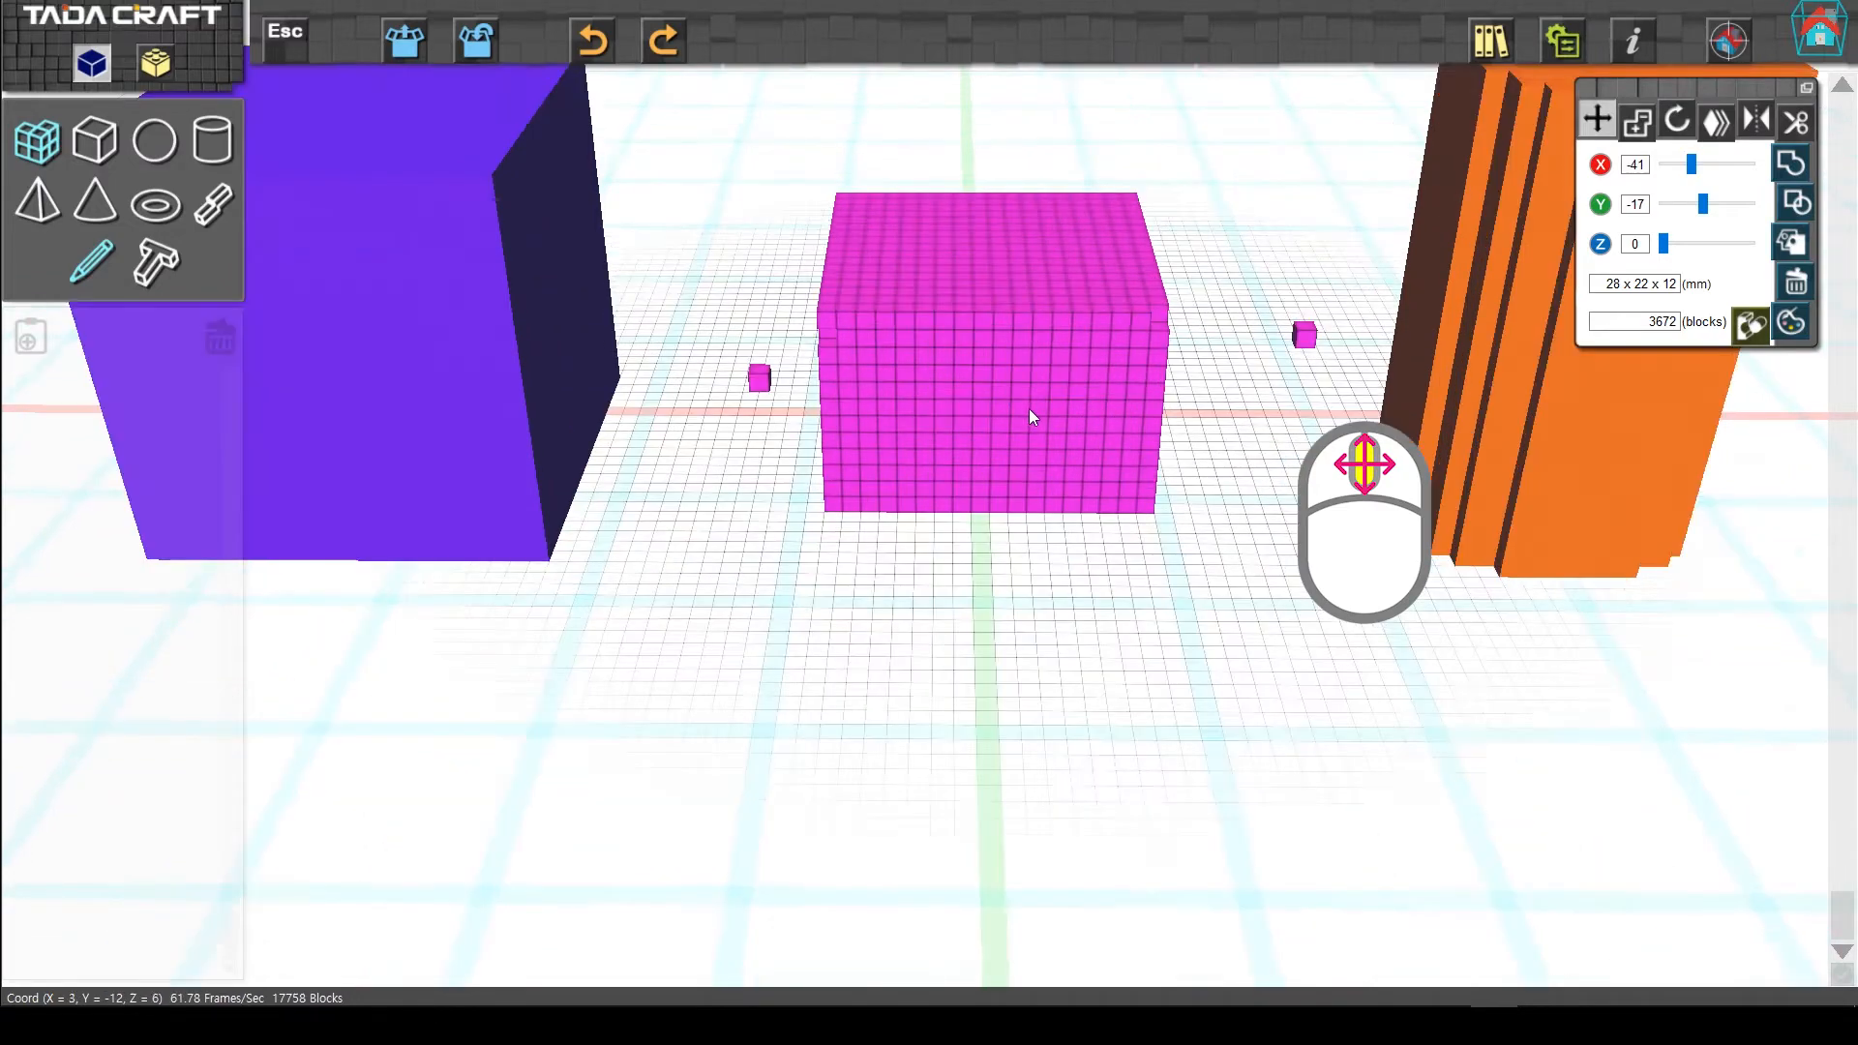
scroll(1030, 410, up, 3)
scroll(1029, 410, down, 1)
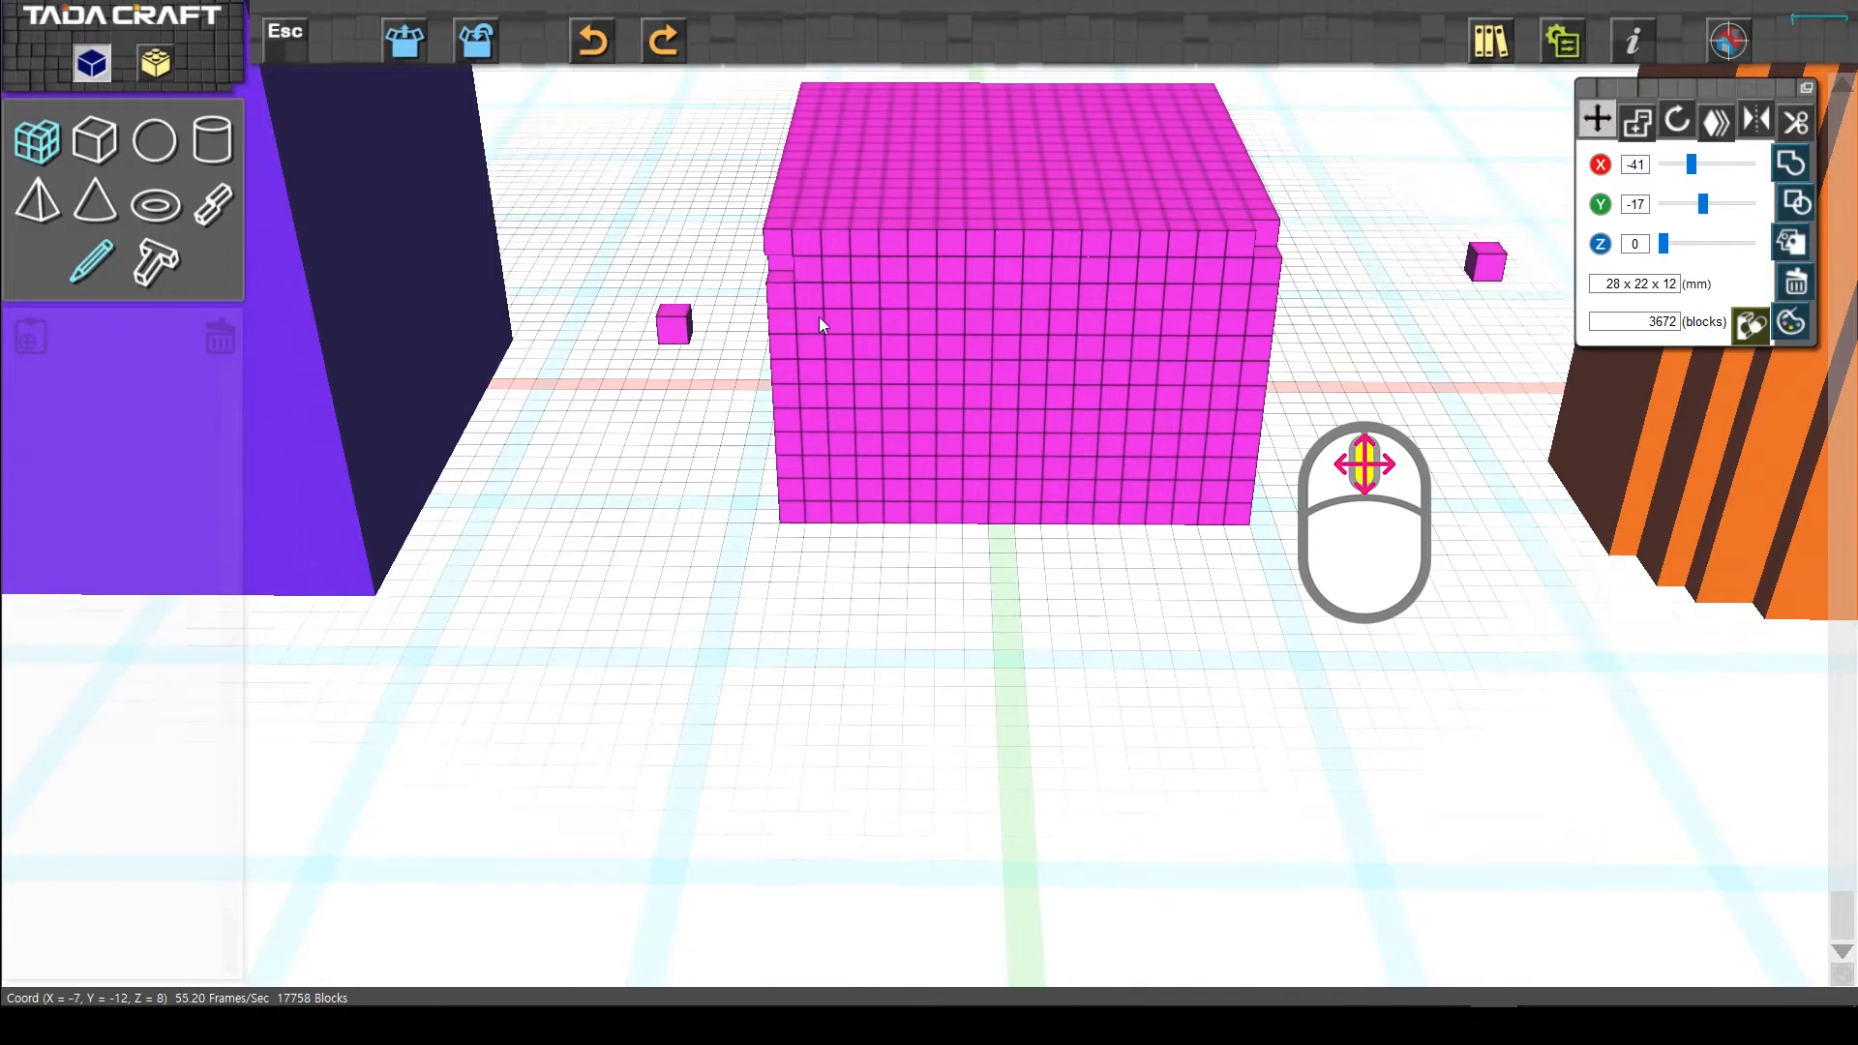
middle_drag(1013, 326, 1355, 426)
middle_drag(538, 433, 240, 484)
scroll(450, 472, down, 10)
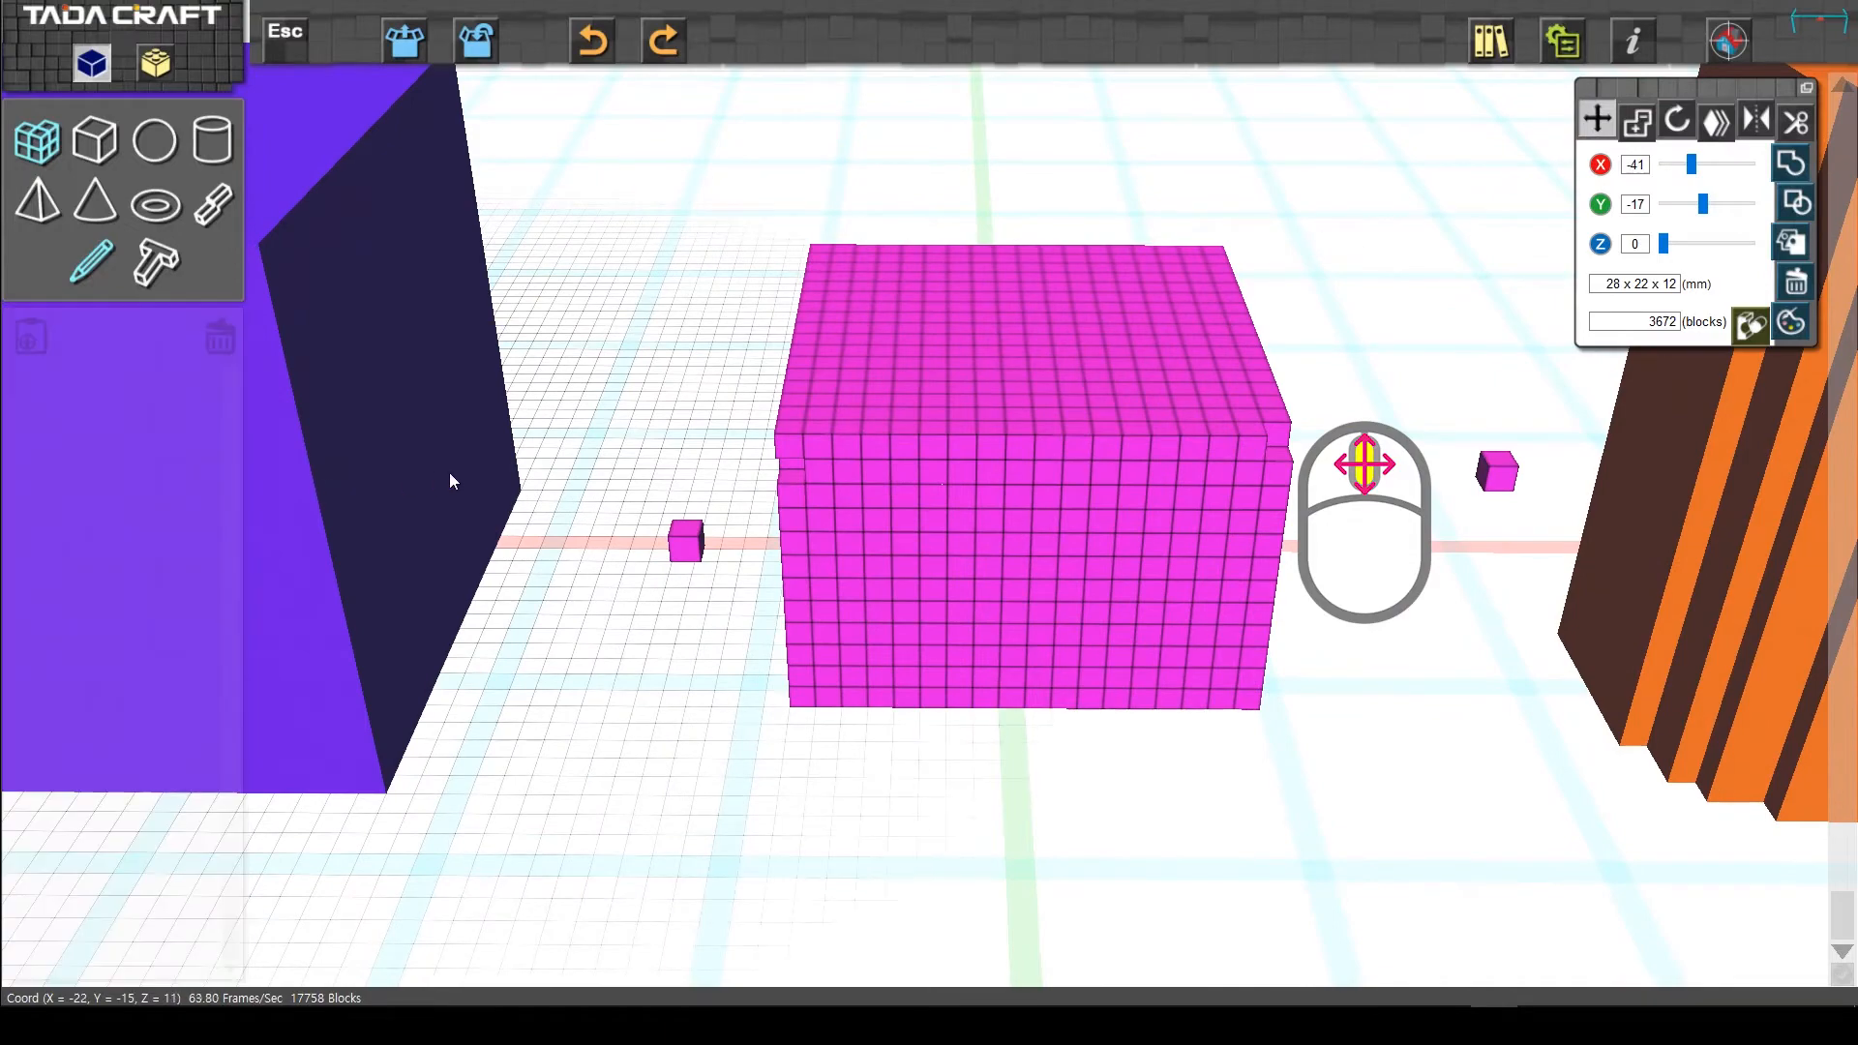
middle_drag(1257, 496, 1280, 429)
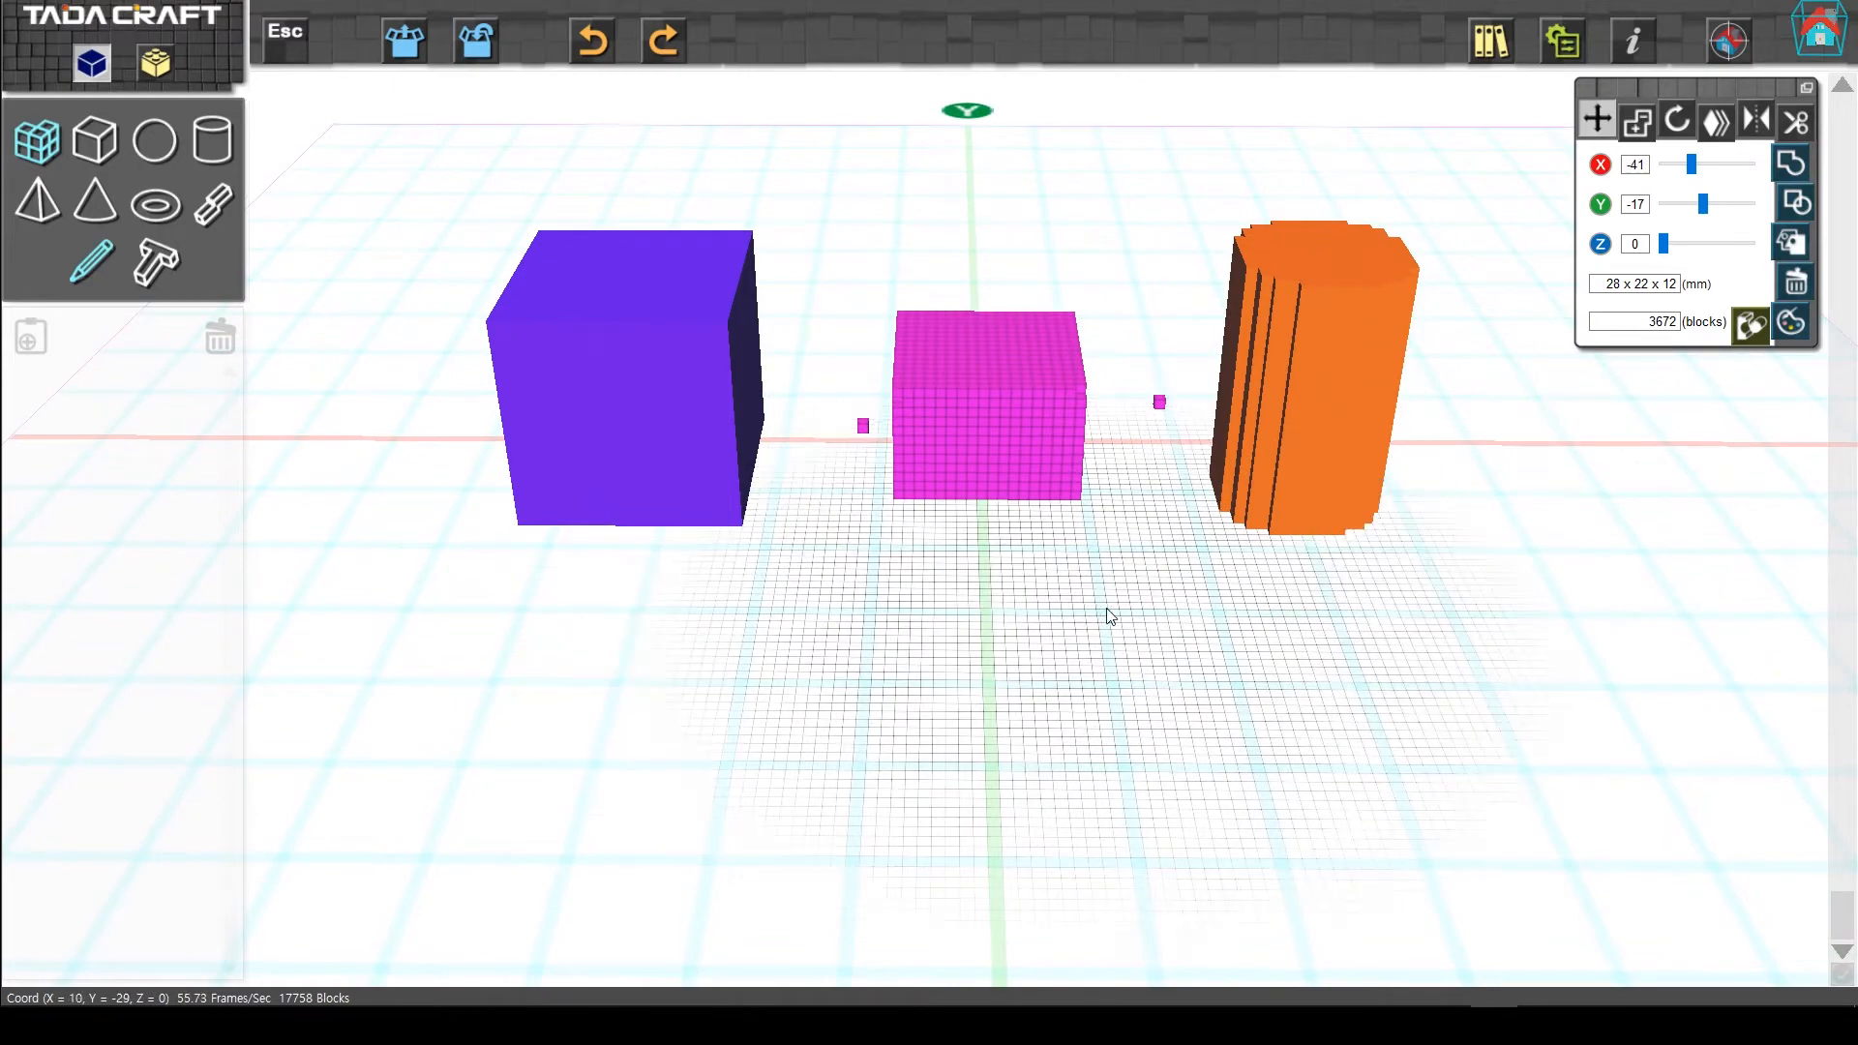
scroll(1110, 616, down, 2)
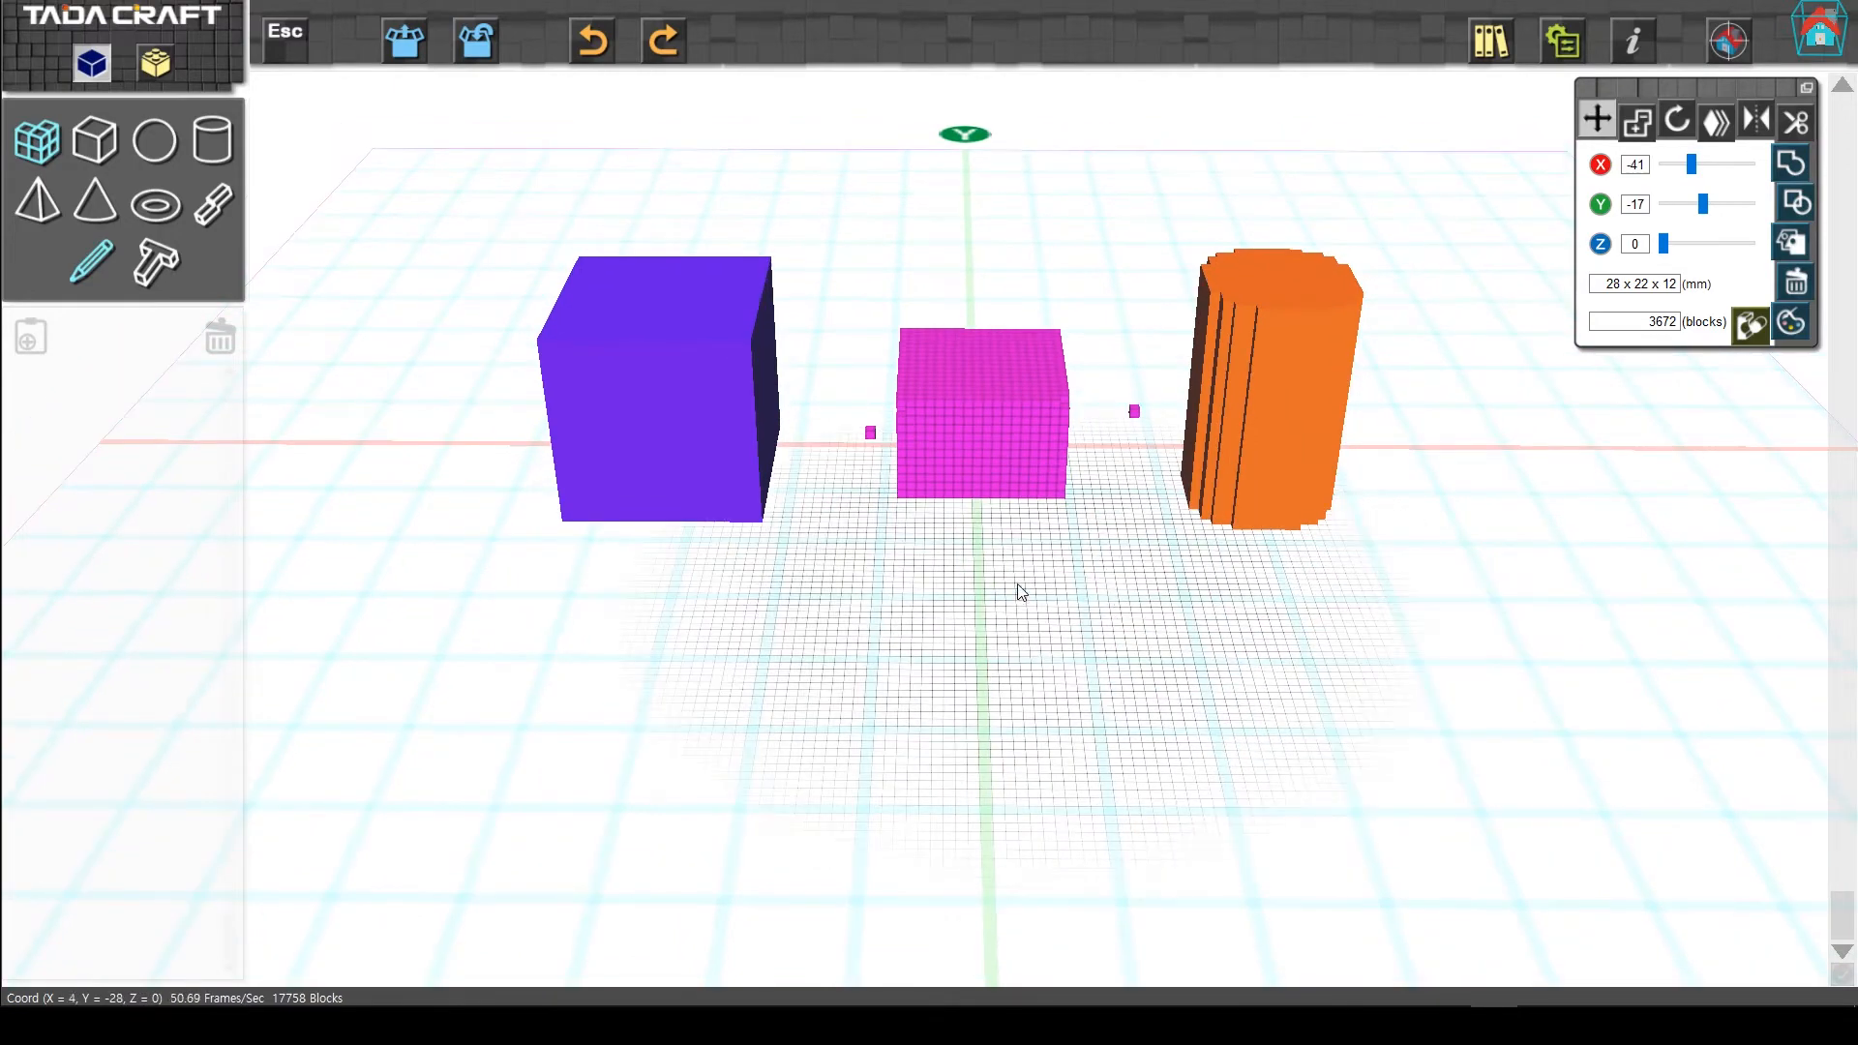
scroll(1018, 600, down, 3)
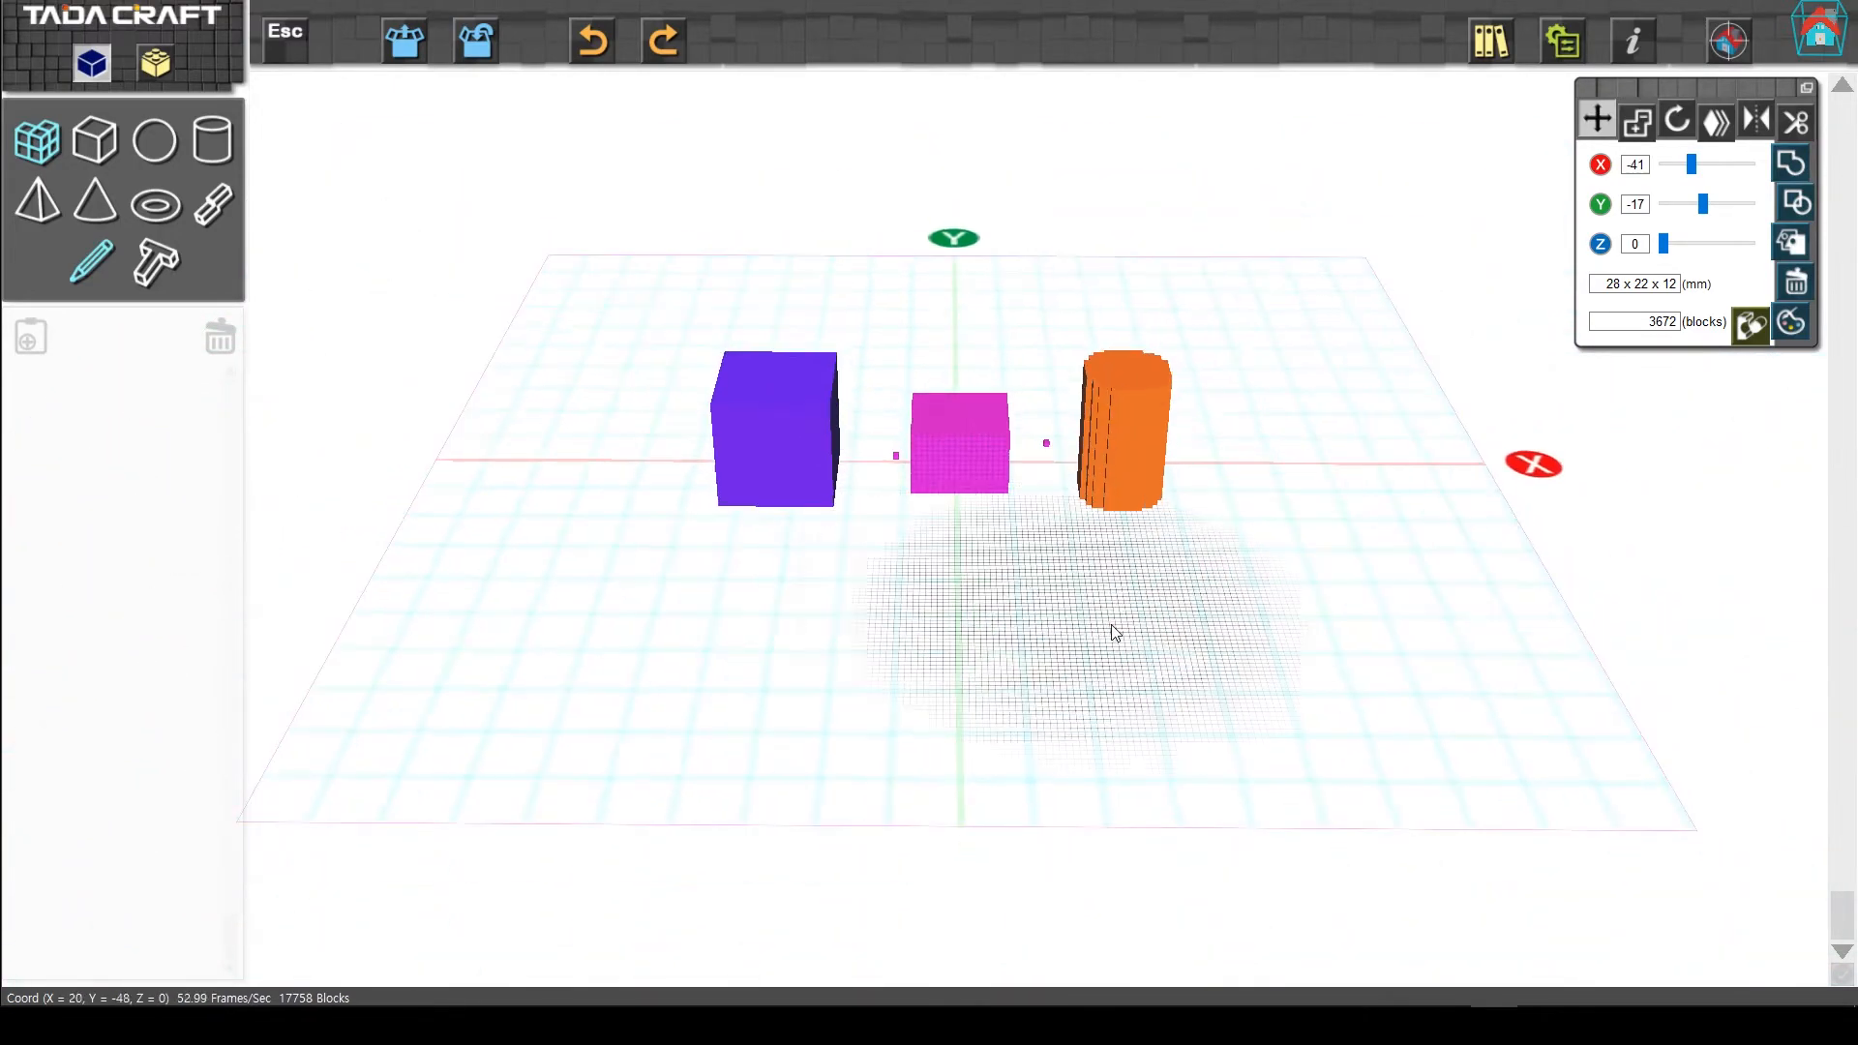
Examine the shapes from beneath the grid and from the front, at both close and wide range.
right_drag(1212, 594, 1132, 583)
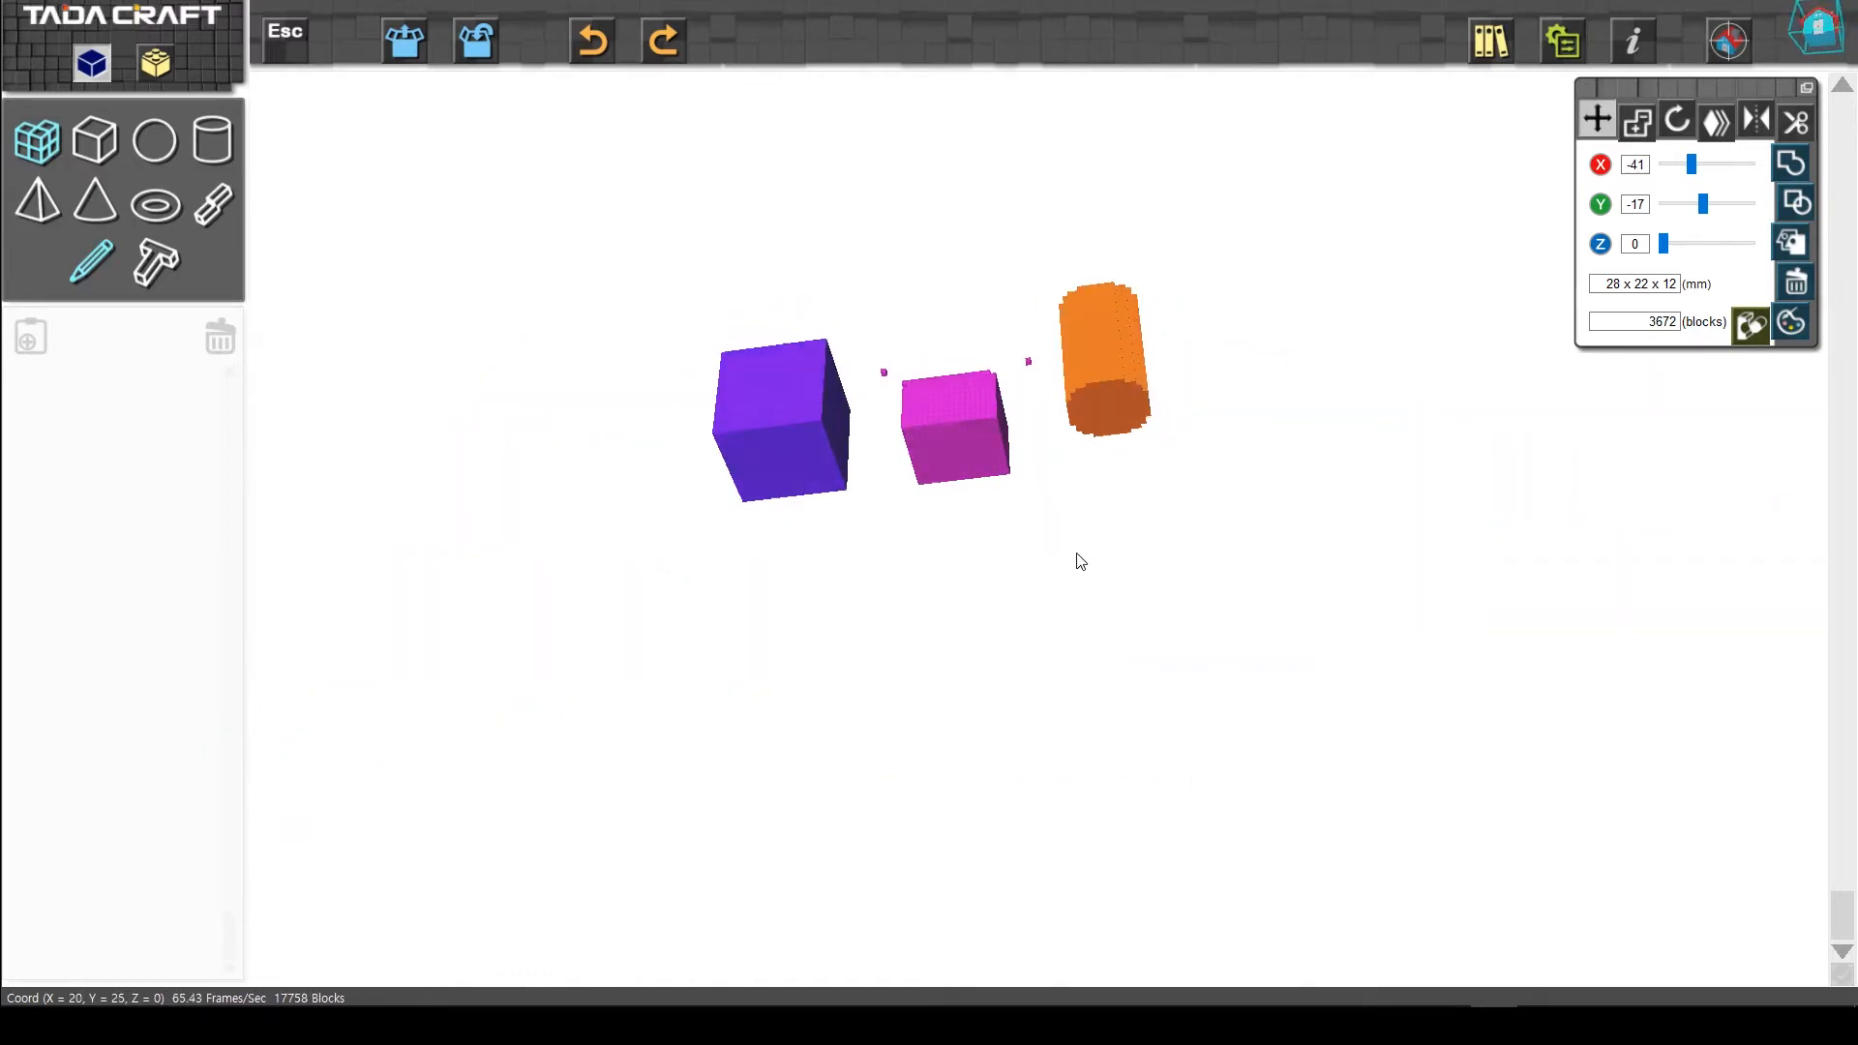
right_drag(1081, 634, 1099, 676)
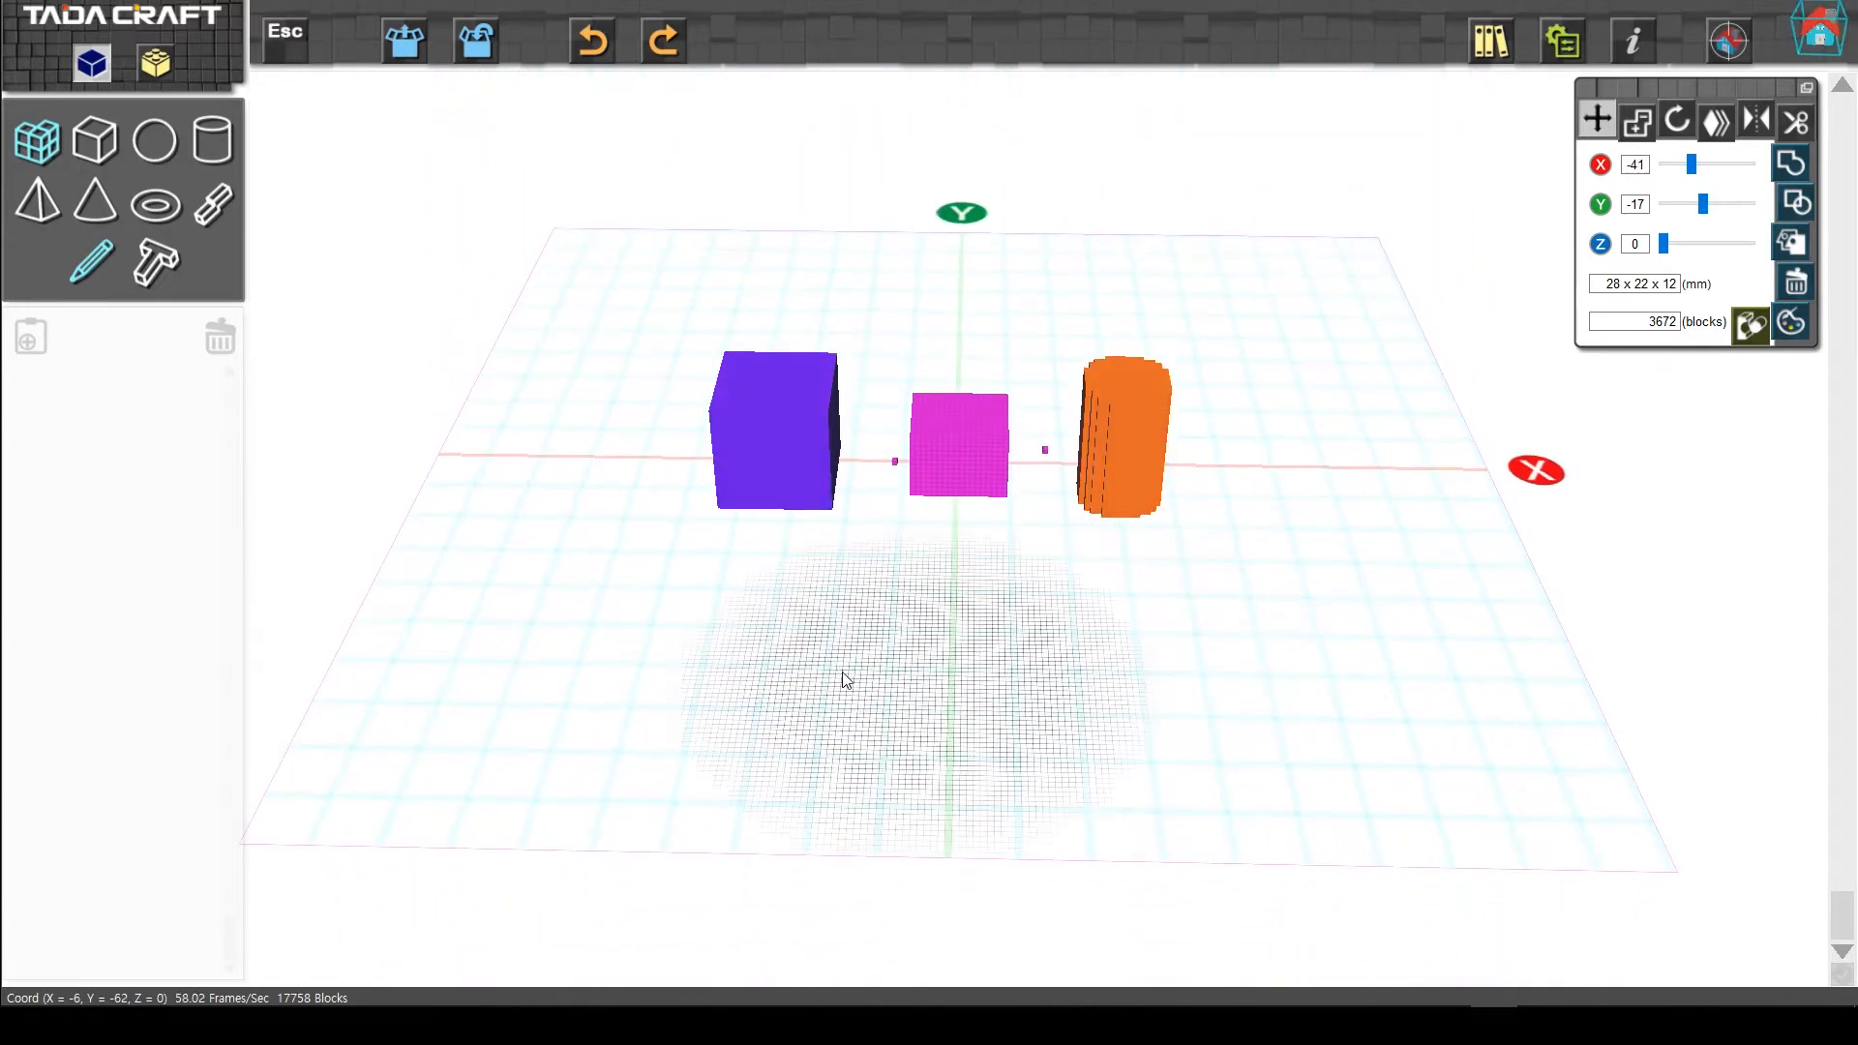
scroll(829, 647, down, 3)
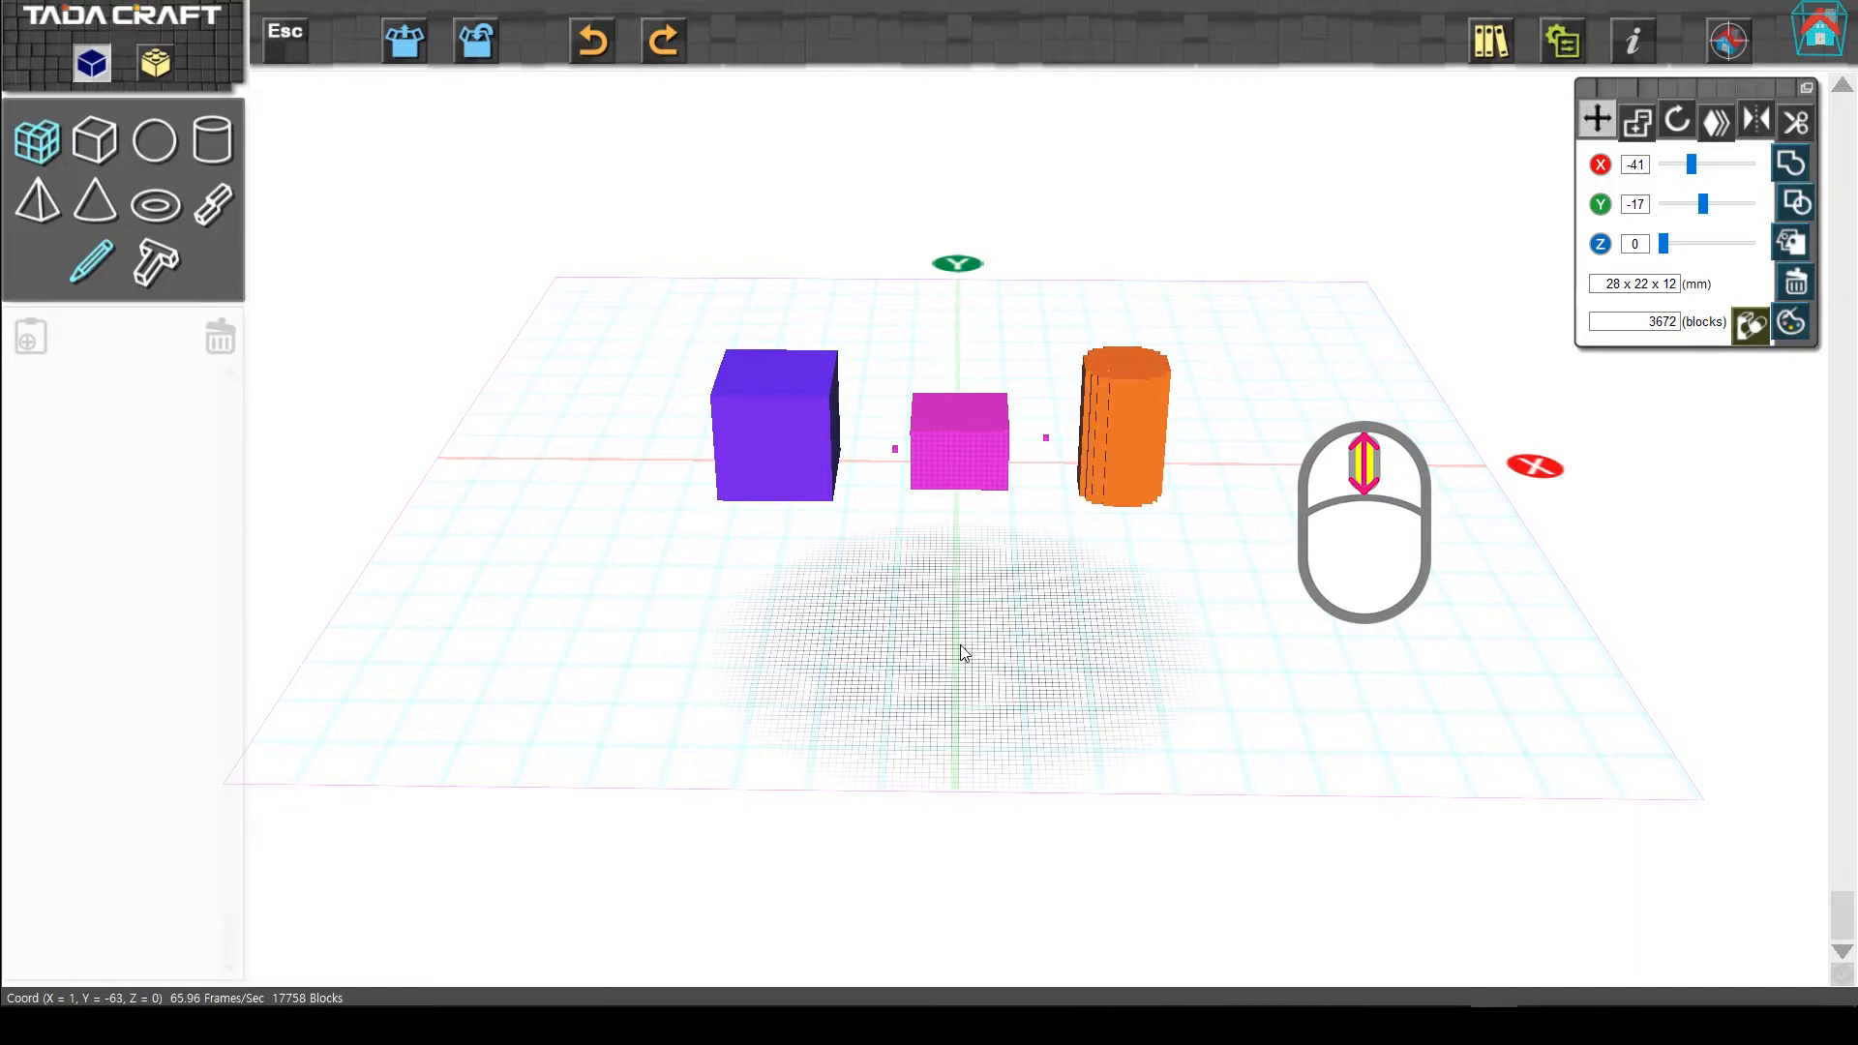
scroll(960, 646, up, 6)
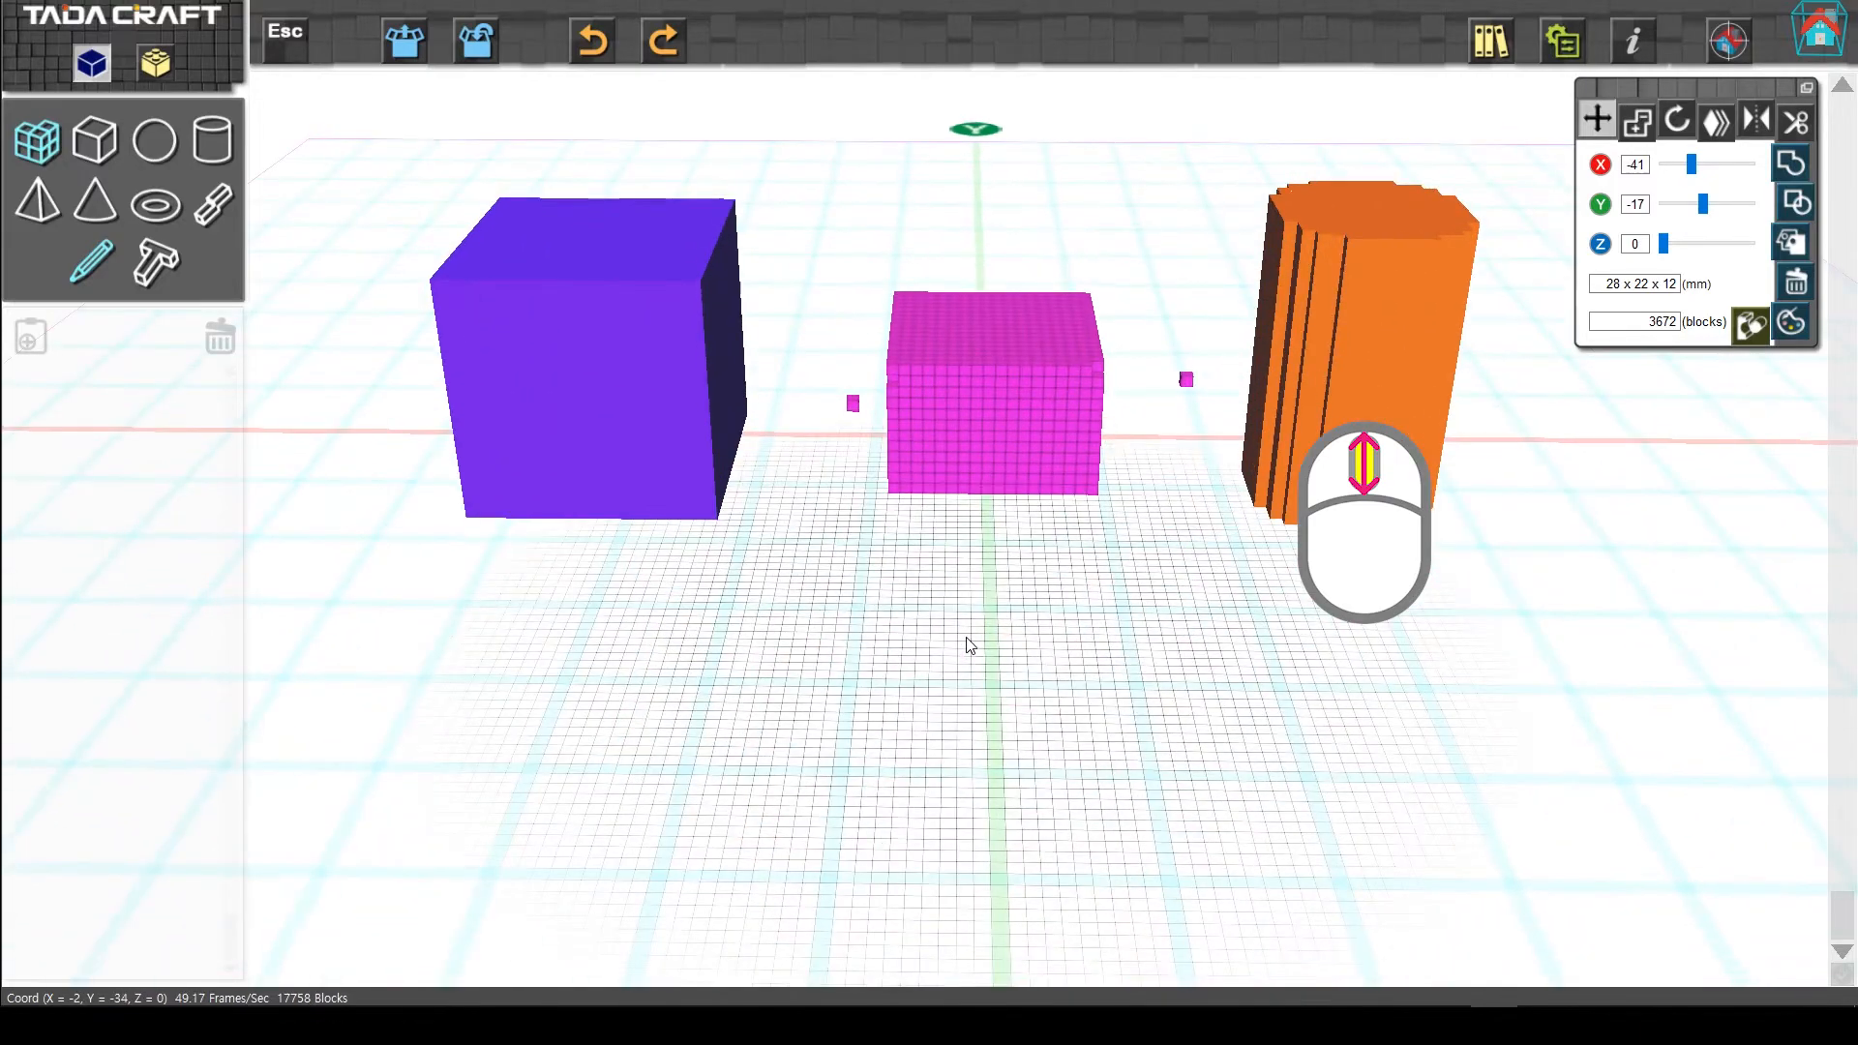
scroll(968, 645, down, 6)
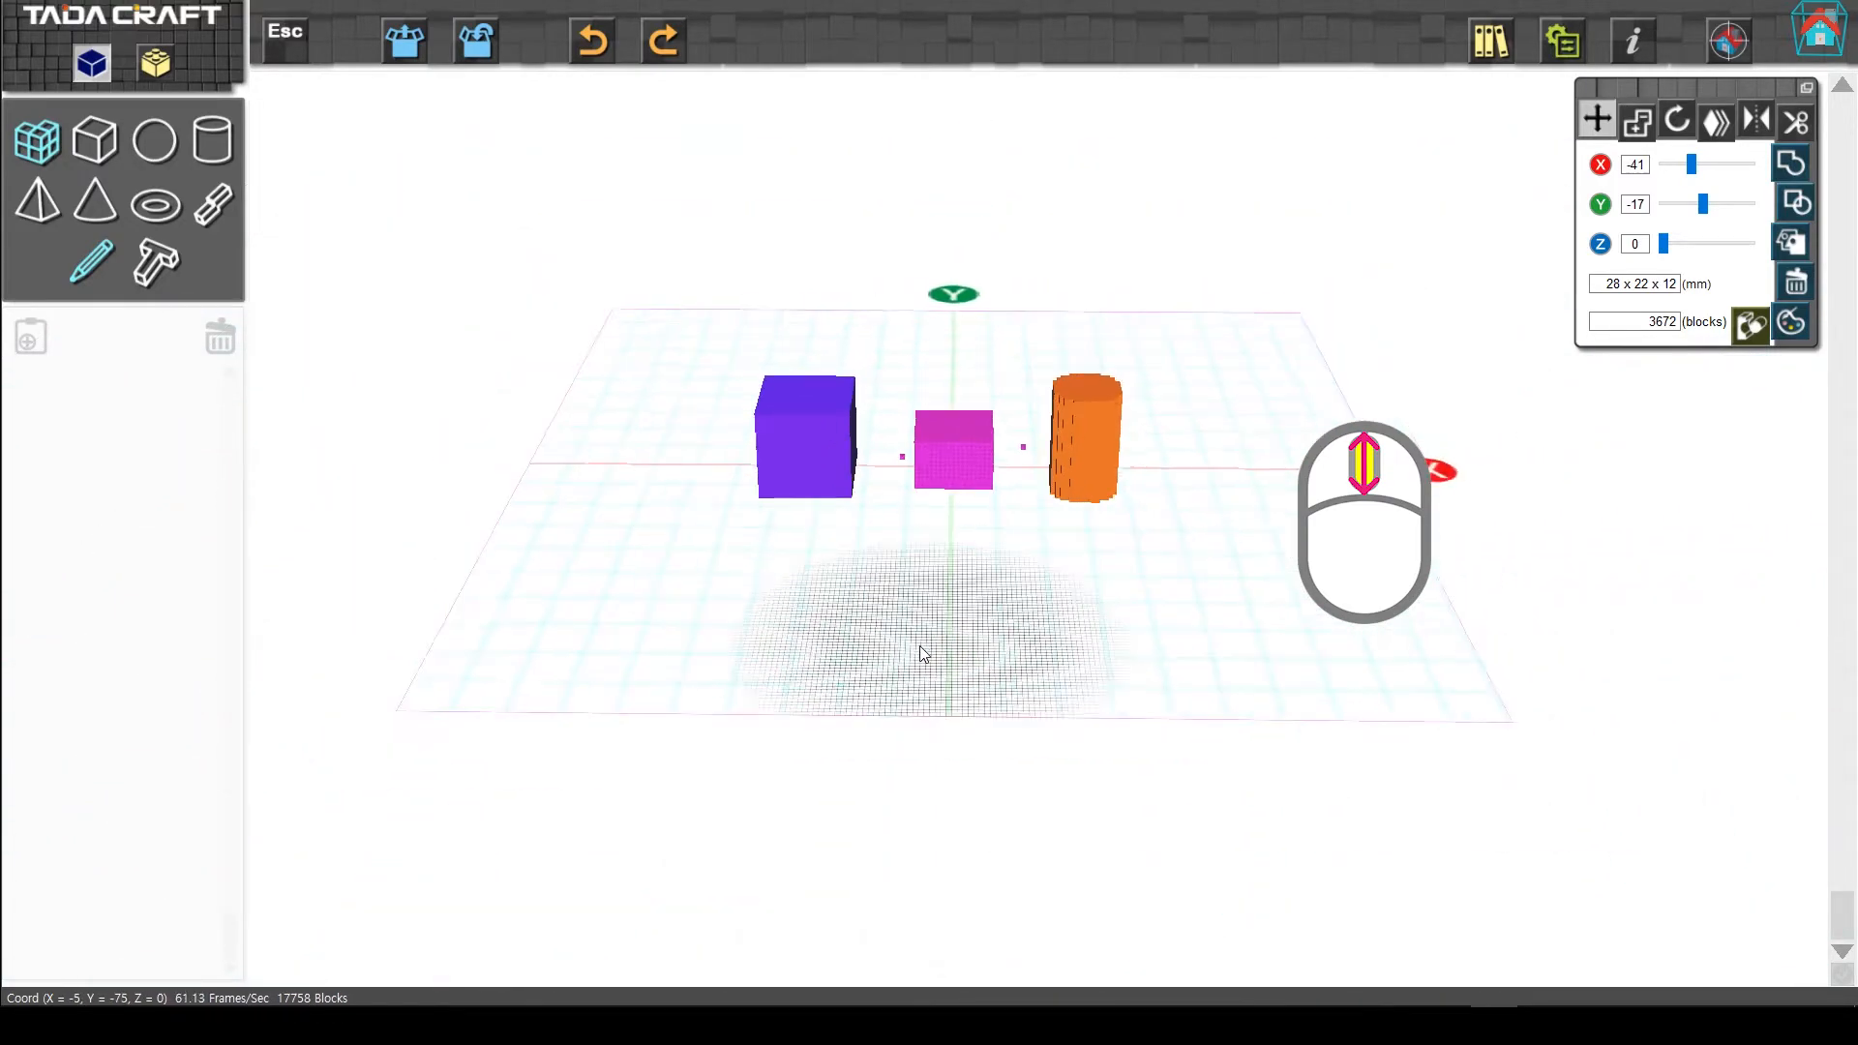
scroll(920, 657, up, 5)
scroll(910, 668, down, 3)
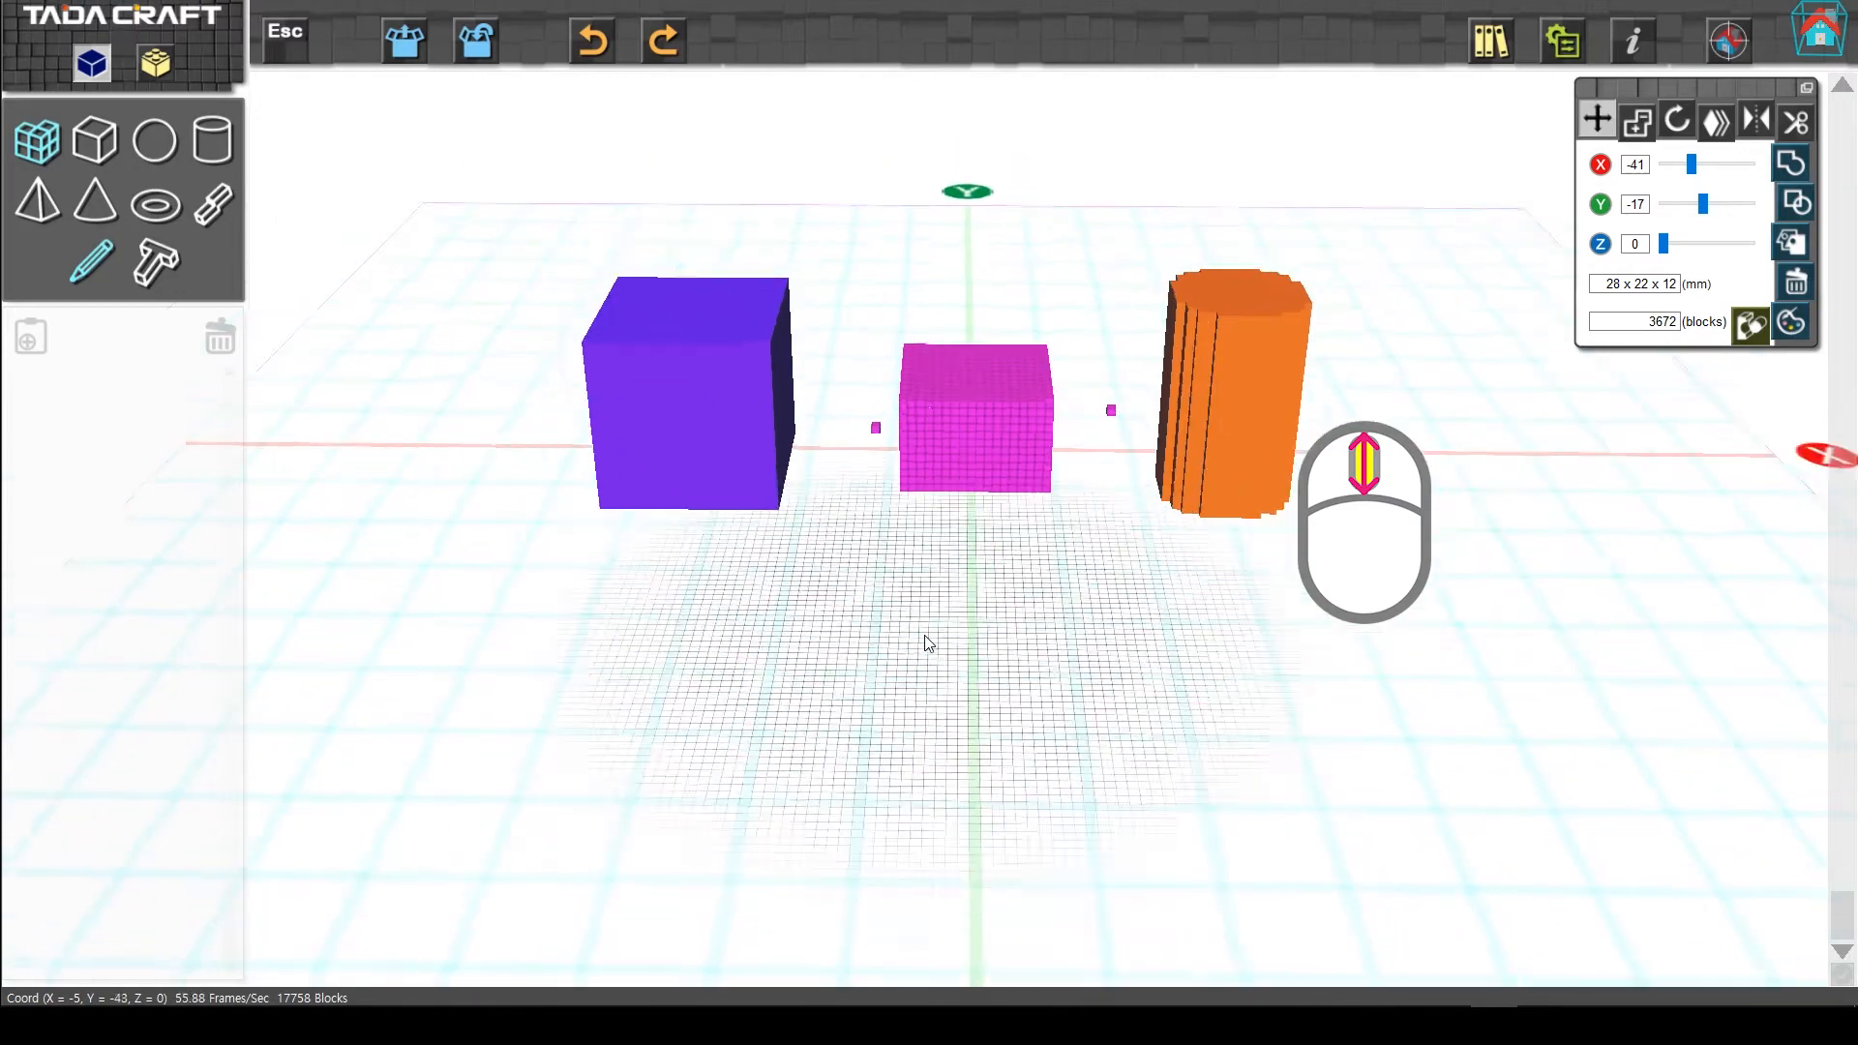
Examine the shapes from above, close up and at a distance, and return to an angled frontal view.
right_drag(996, 589, 996, 689)
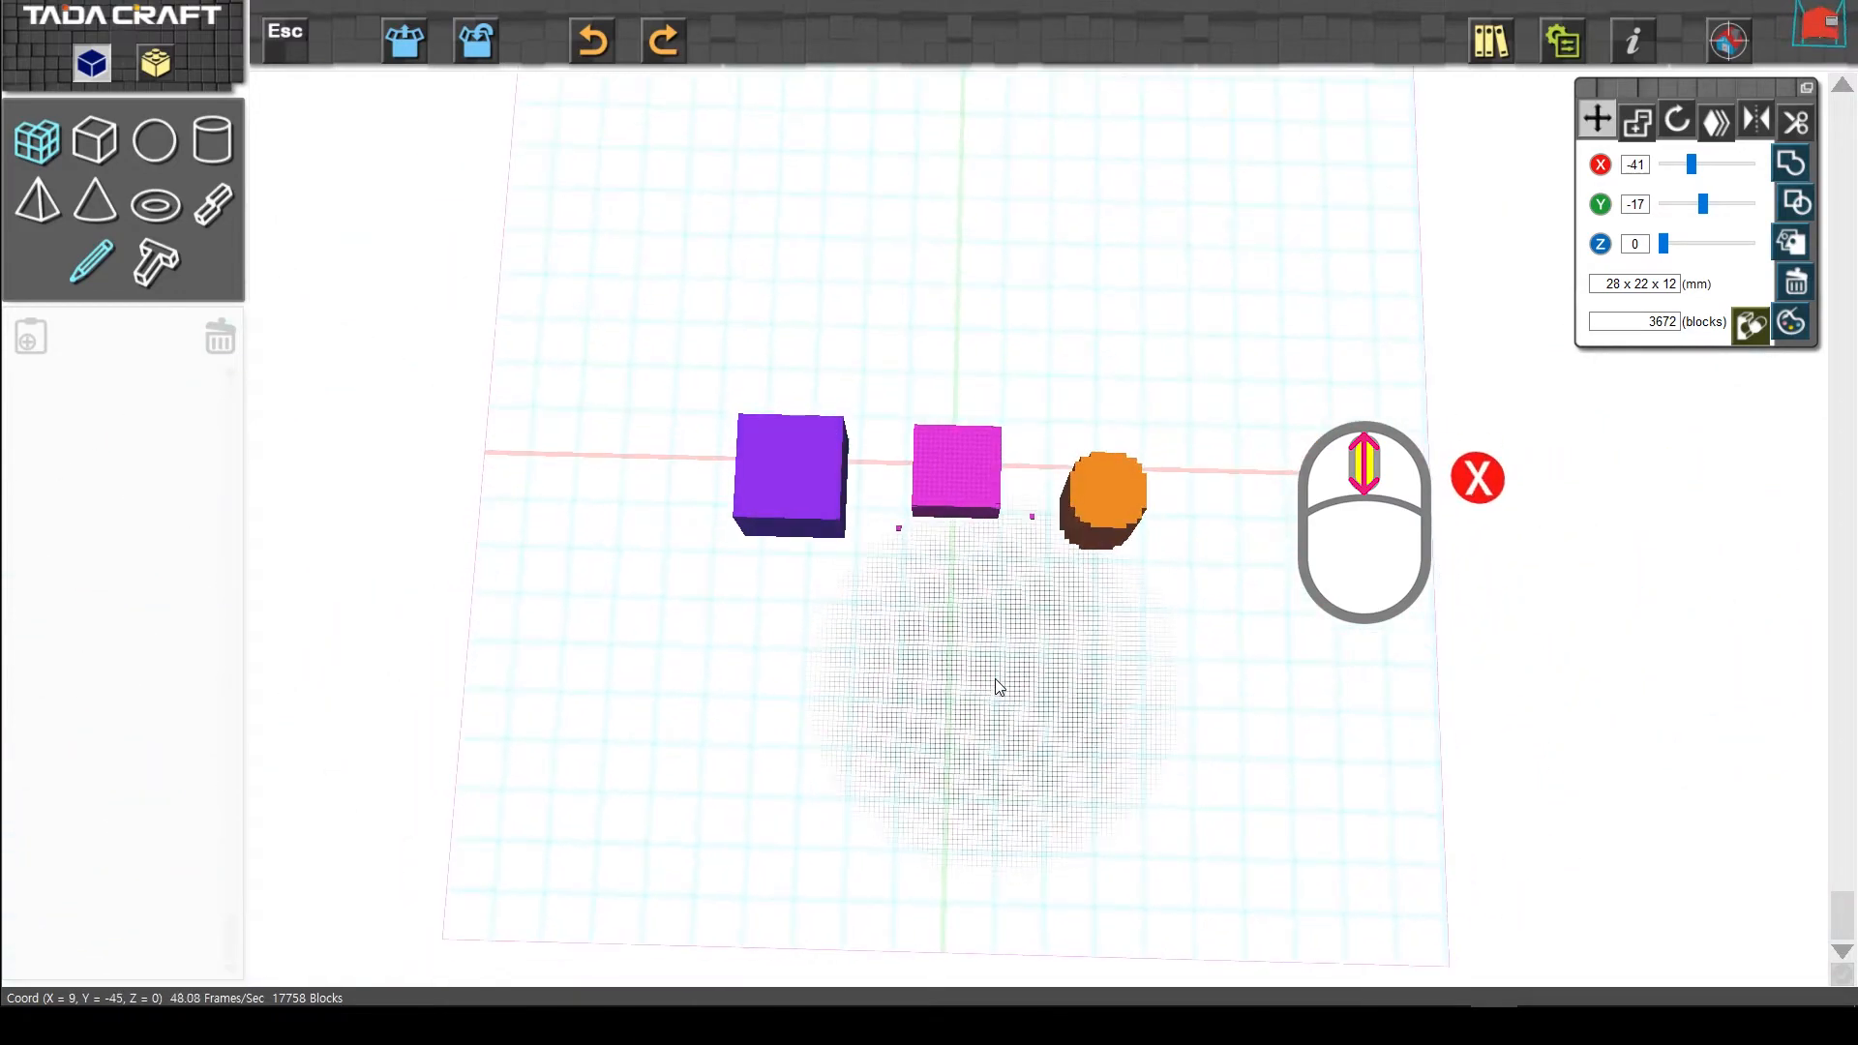
scroll(998, 685, up, 6)
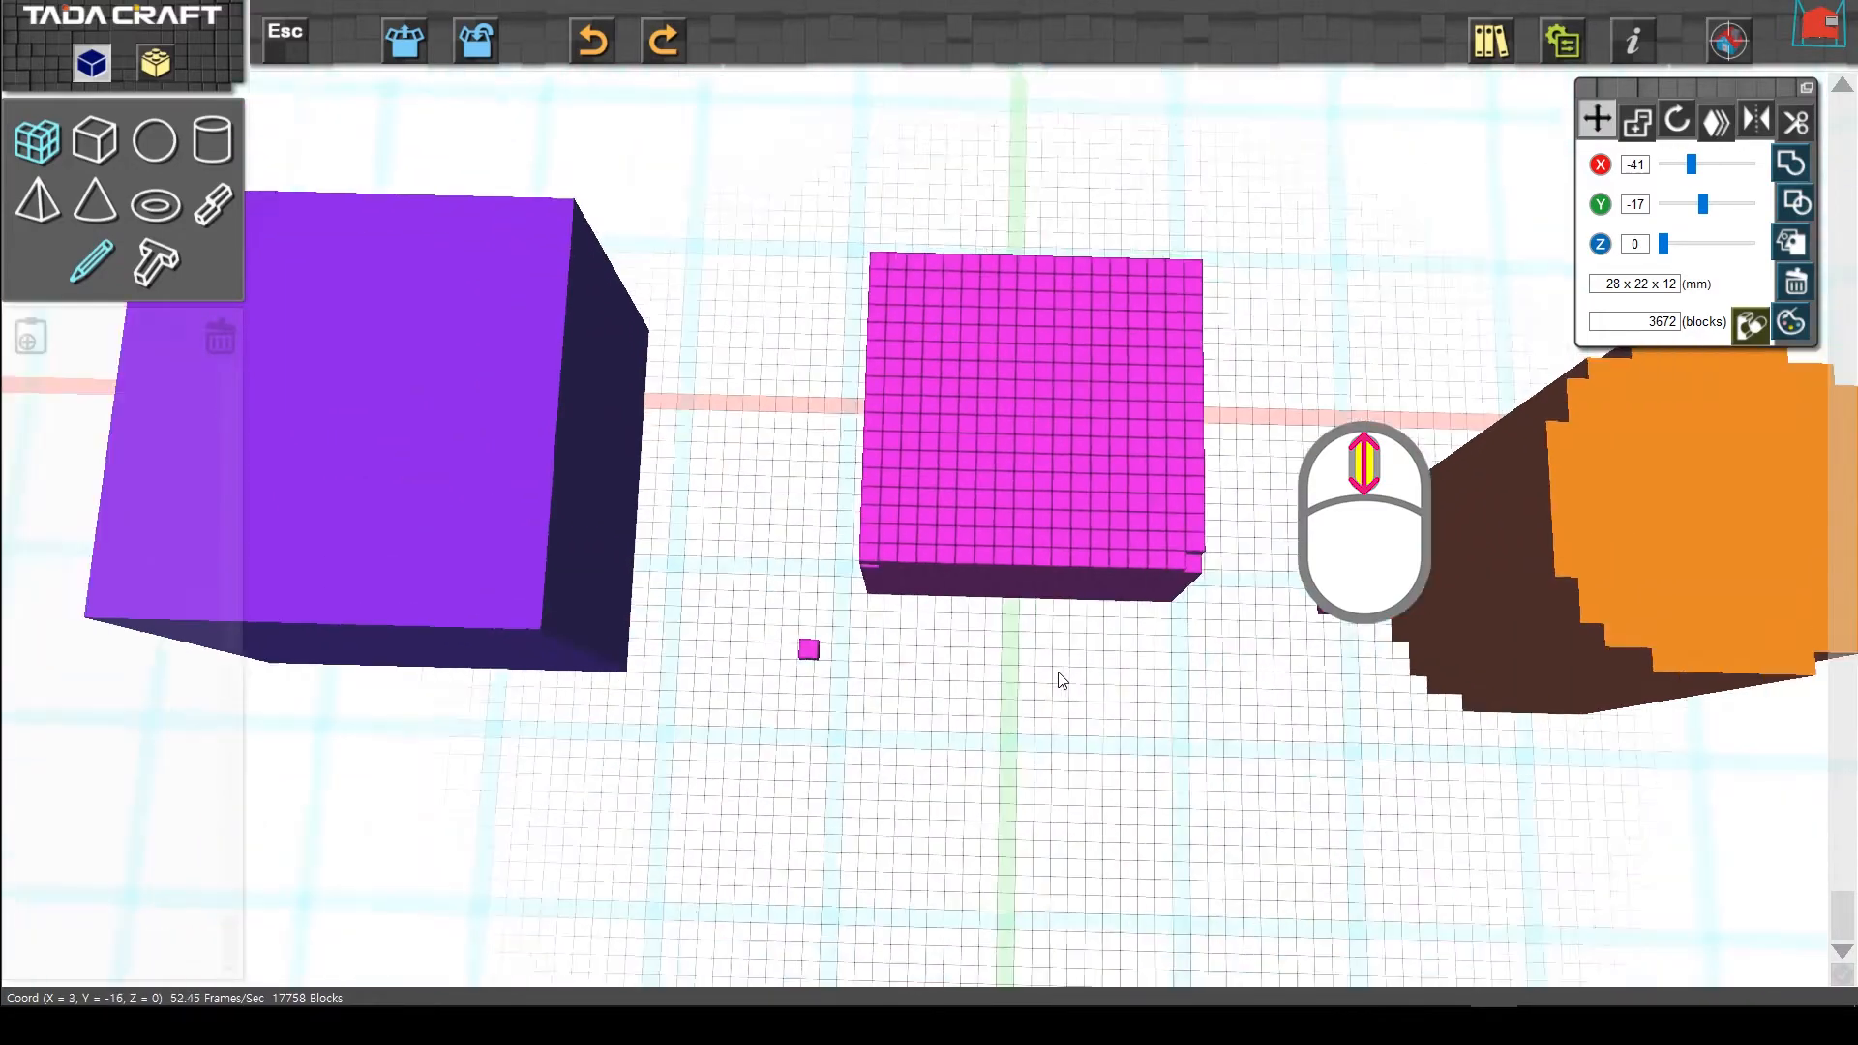
scroll(1062, 680, down, 6)
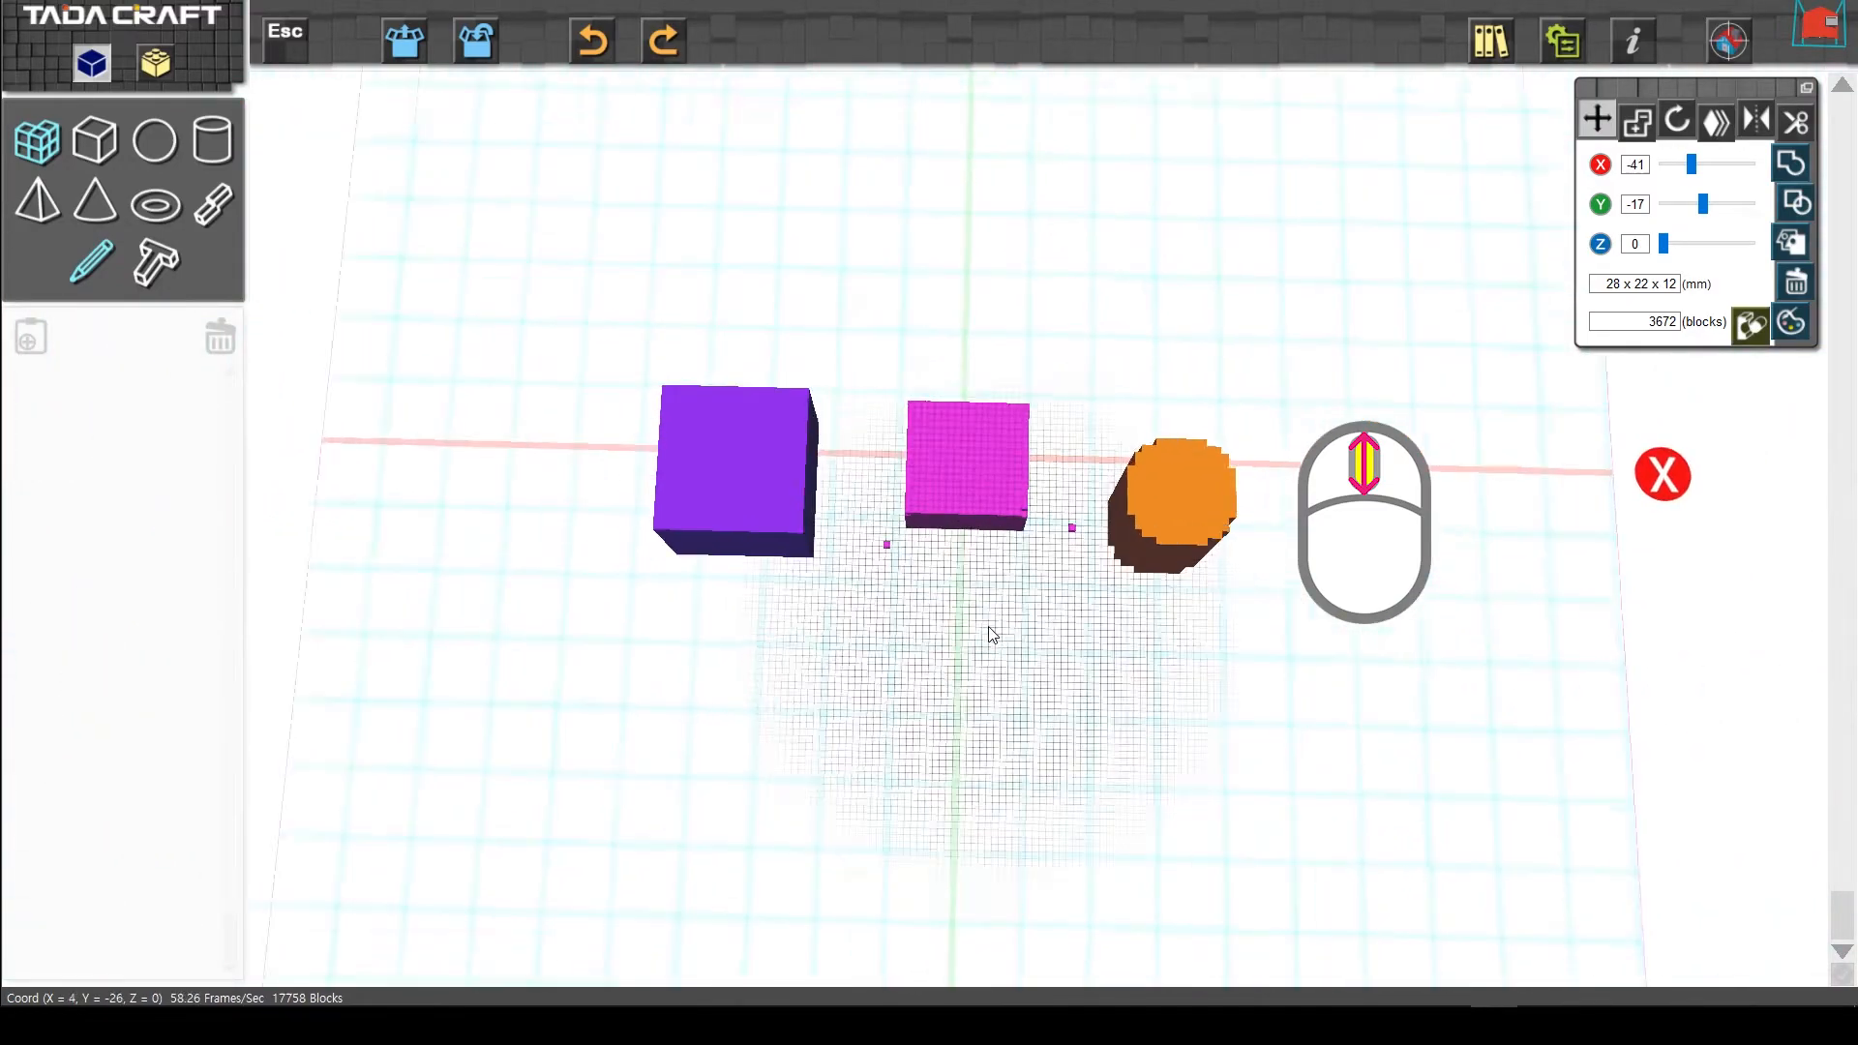
scroll(992, 634, up, 2)
scroll(992, 634, down, 3)
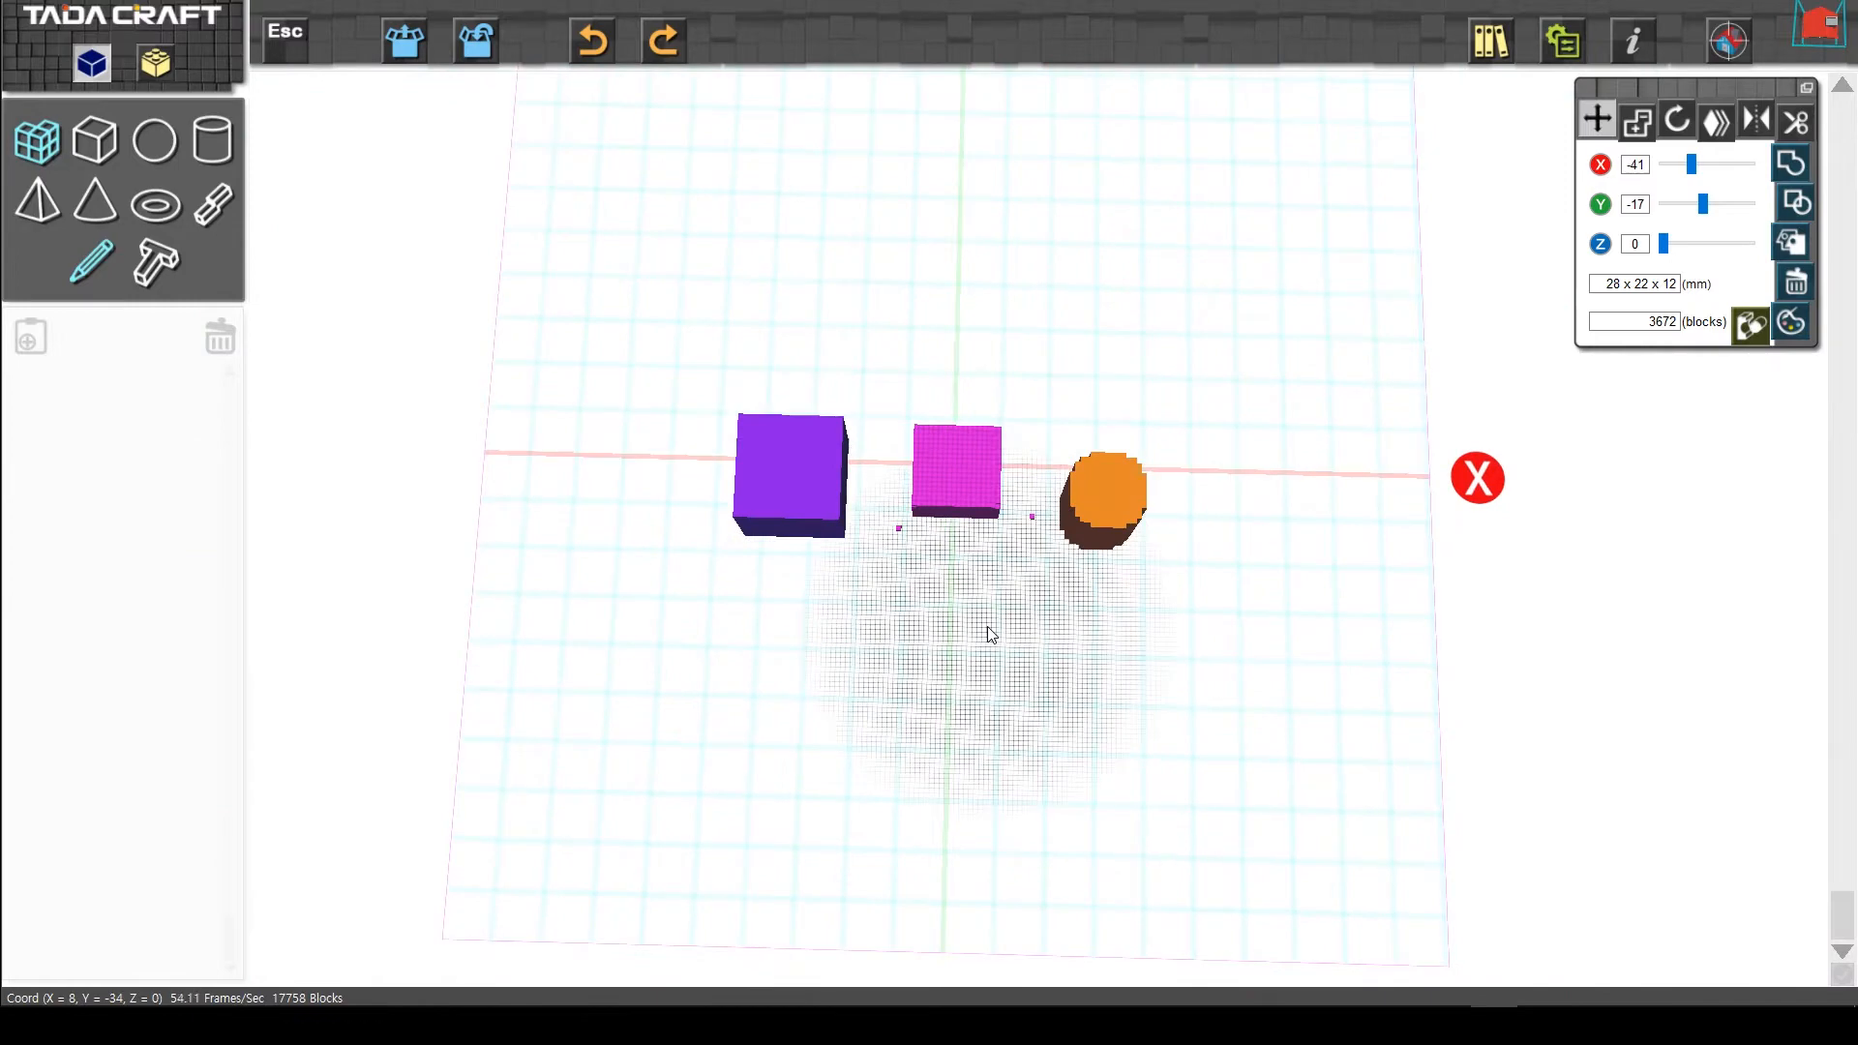
right_drag(1049, 654, 1050, 578)
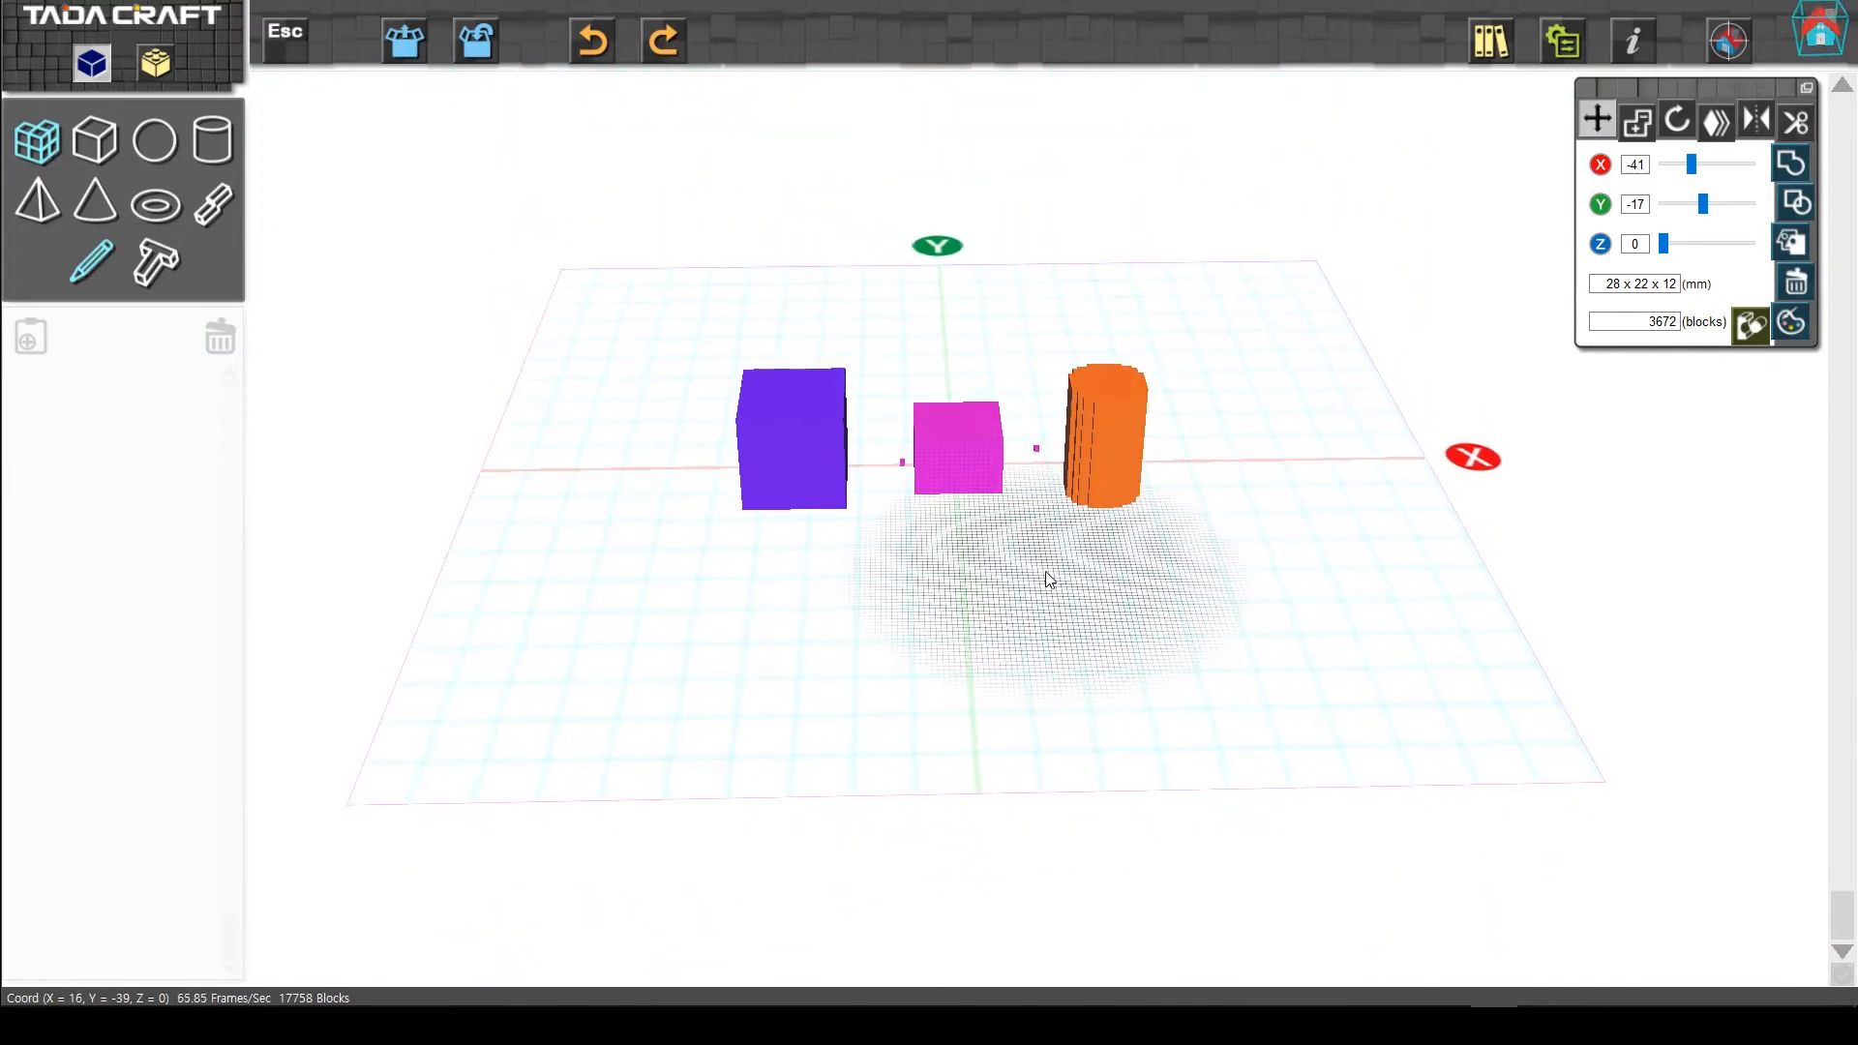
right_drag(949, 303, 958, 349)
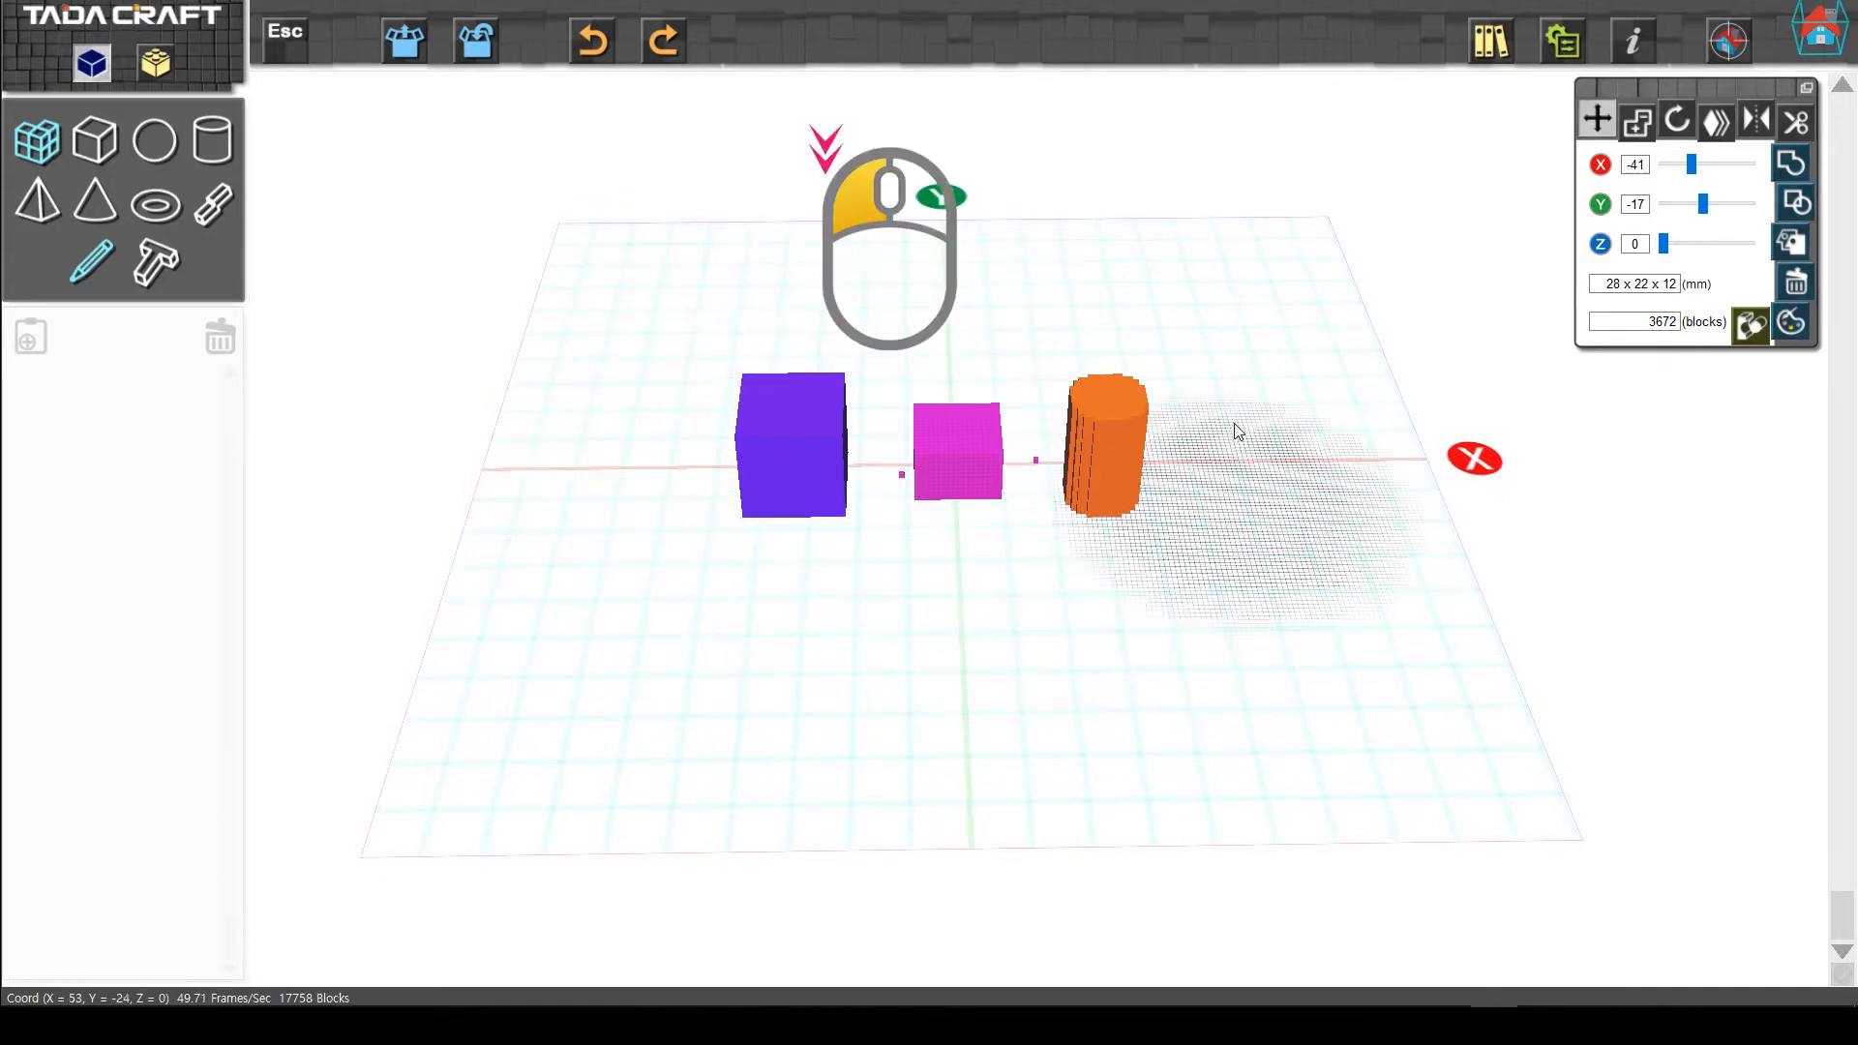
Move the orange cylinder away from the other shapes toward the grid's front corner on the positive X side.
double_click(666, 304)
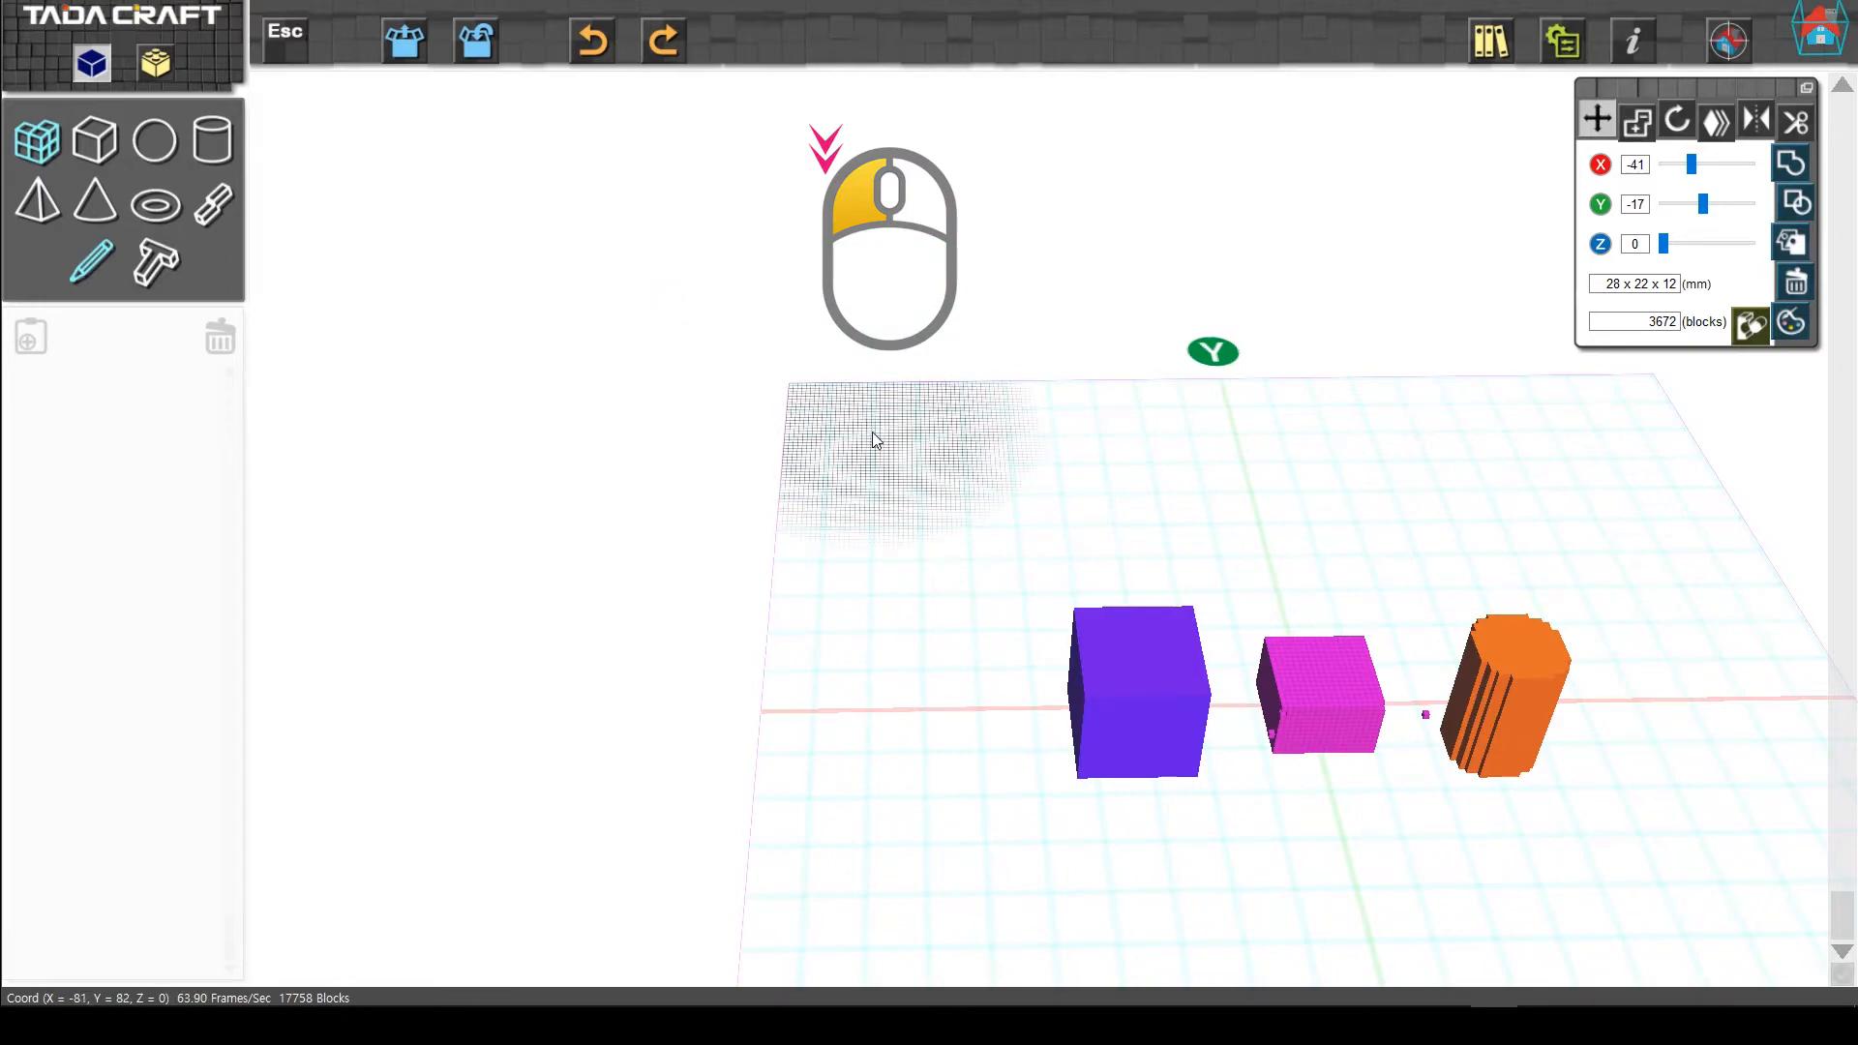
mouse_move(888, 456)
middle_down()
mouse_move(1030, 458)
mouse_move(1077, 429)
mouse_move(946, 481)
mouse_move(784, 410)
mouse_move(786, 440)
mouse_move(891, 454)
middle_up()
middle_drag(1257, 406, 1047, 246)
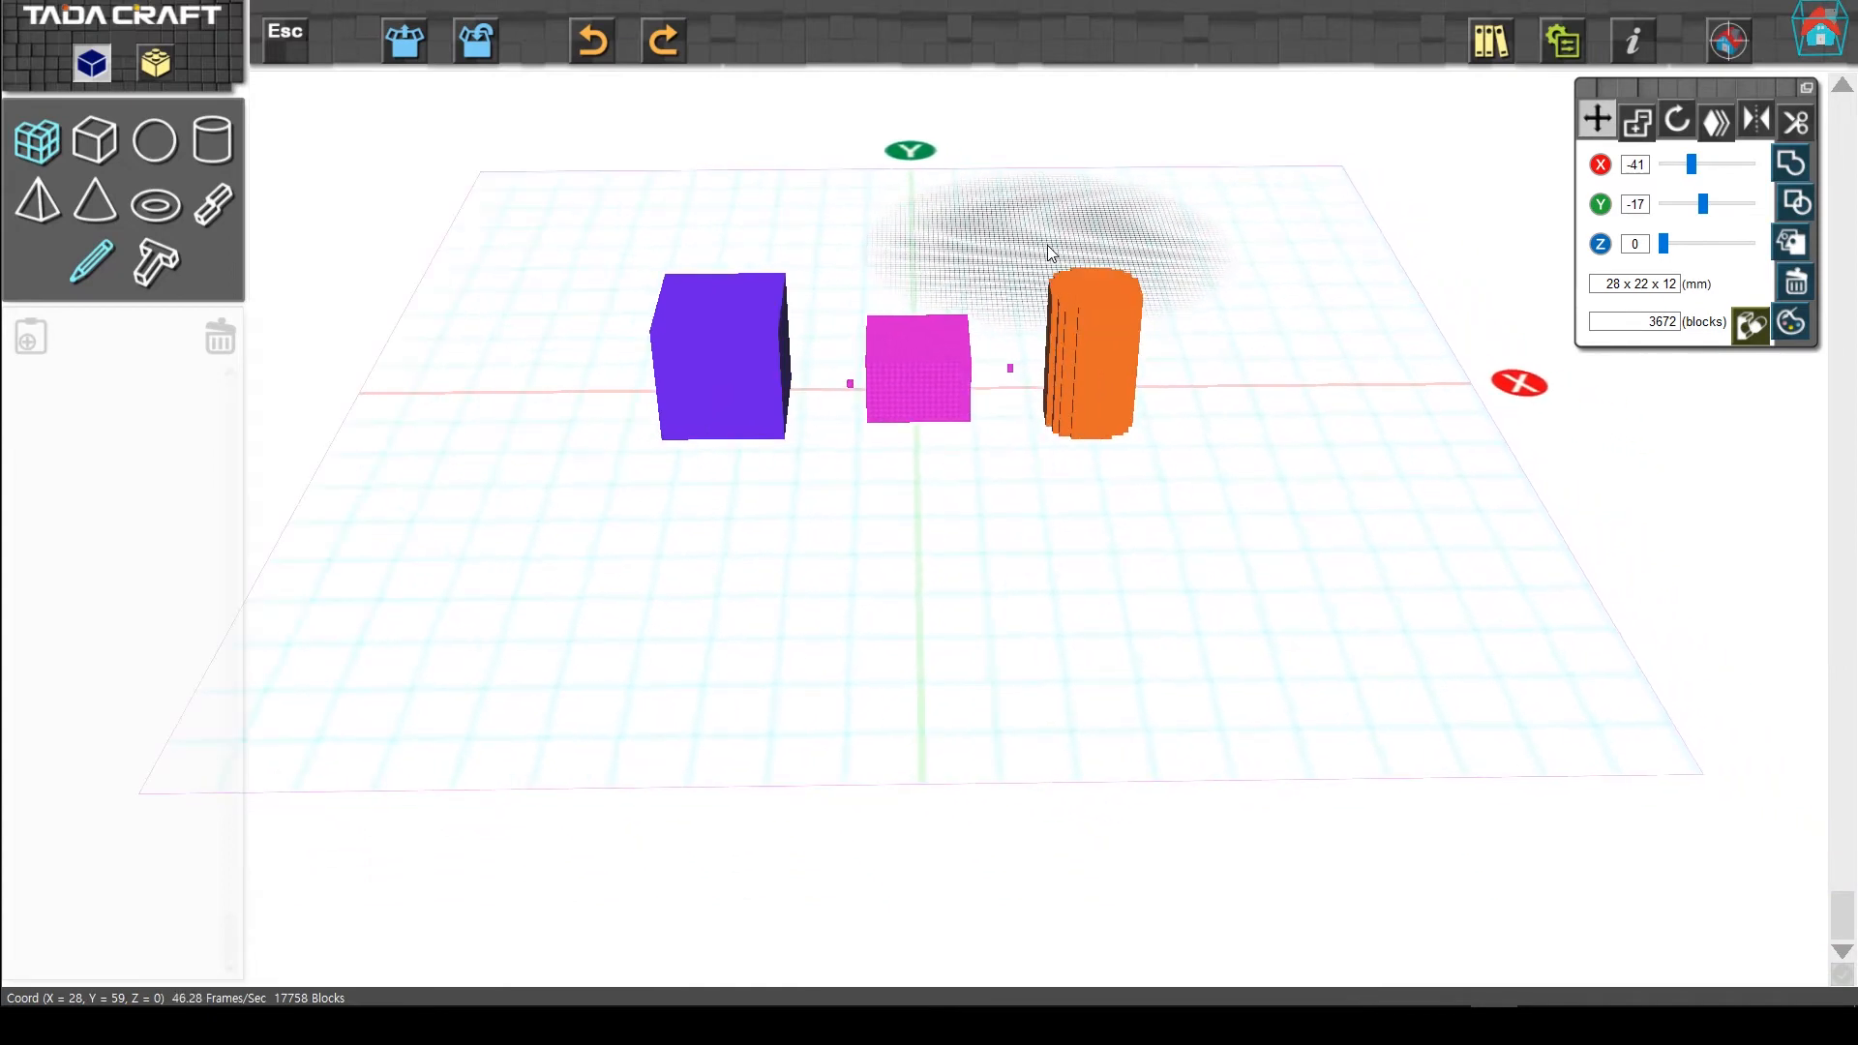
drag(1111, 364, 1420, 566)
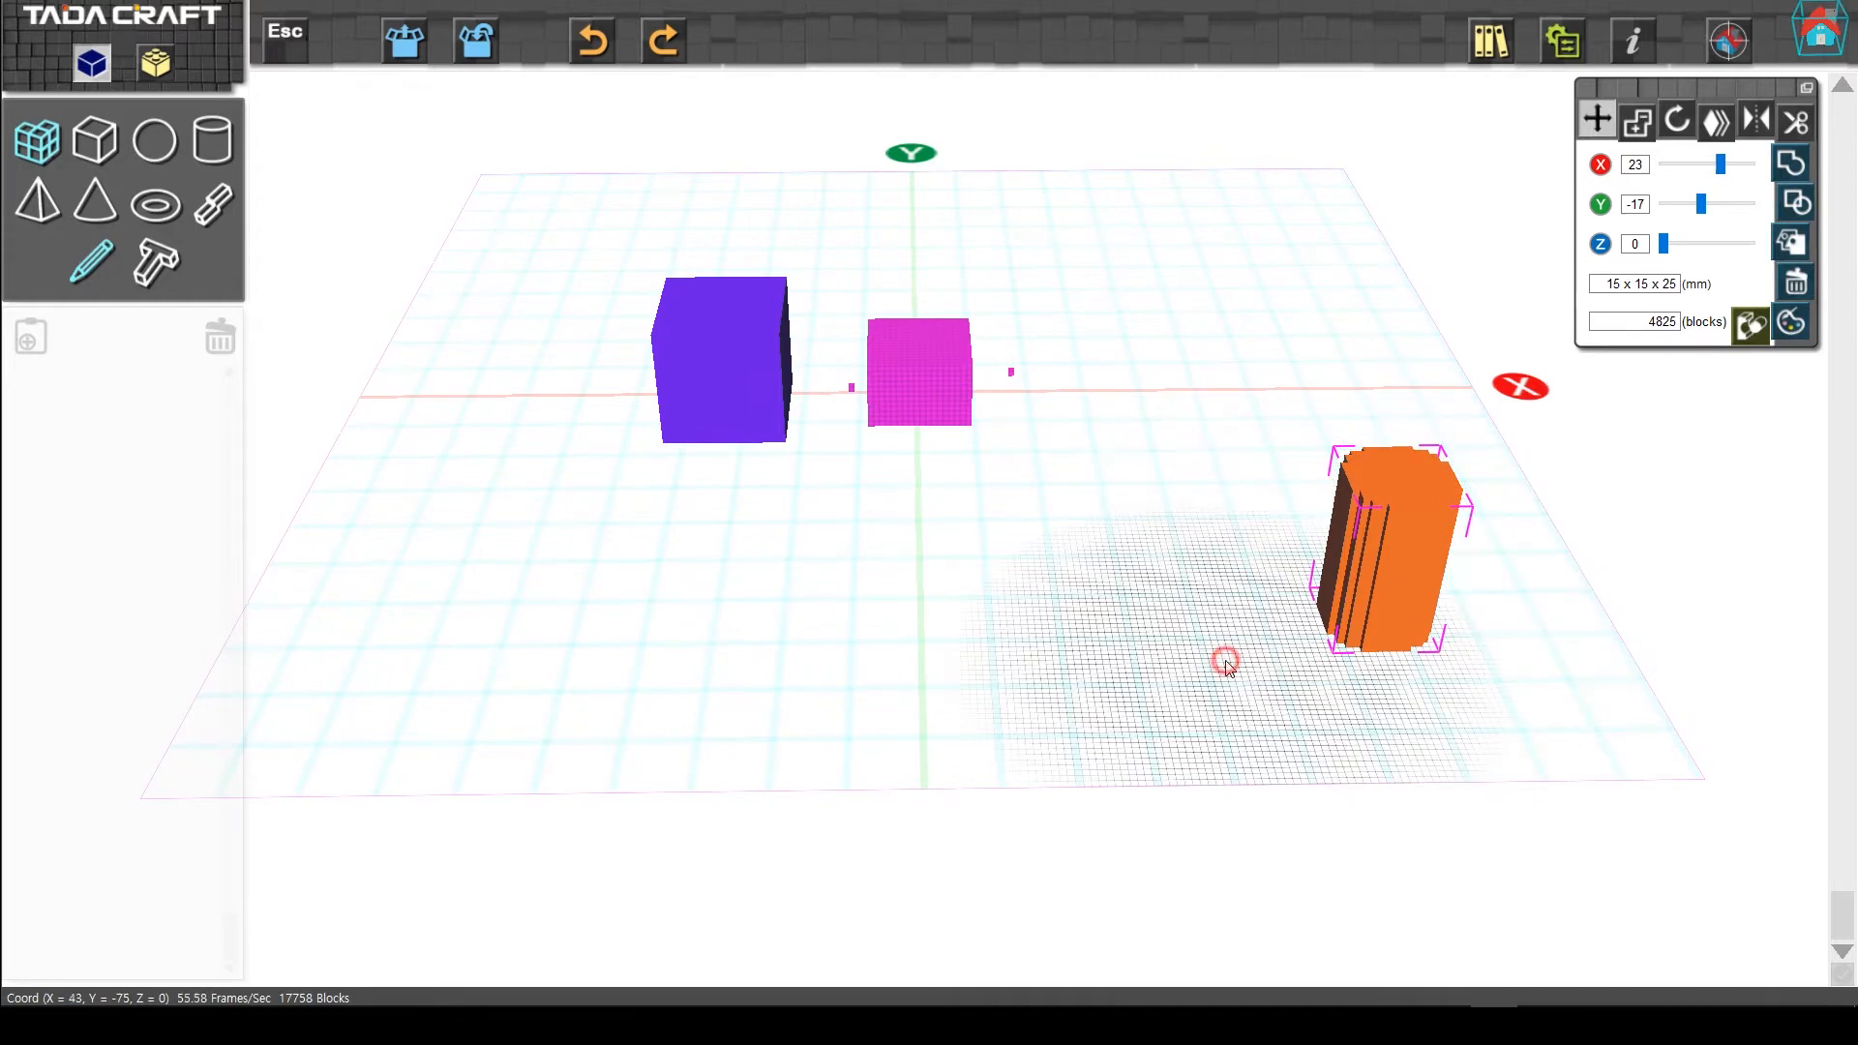
Centre the view on the orange cylinder to inspect it, and bring the view back to the pink body.
double_click(1396, 675)
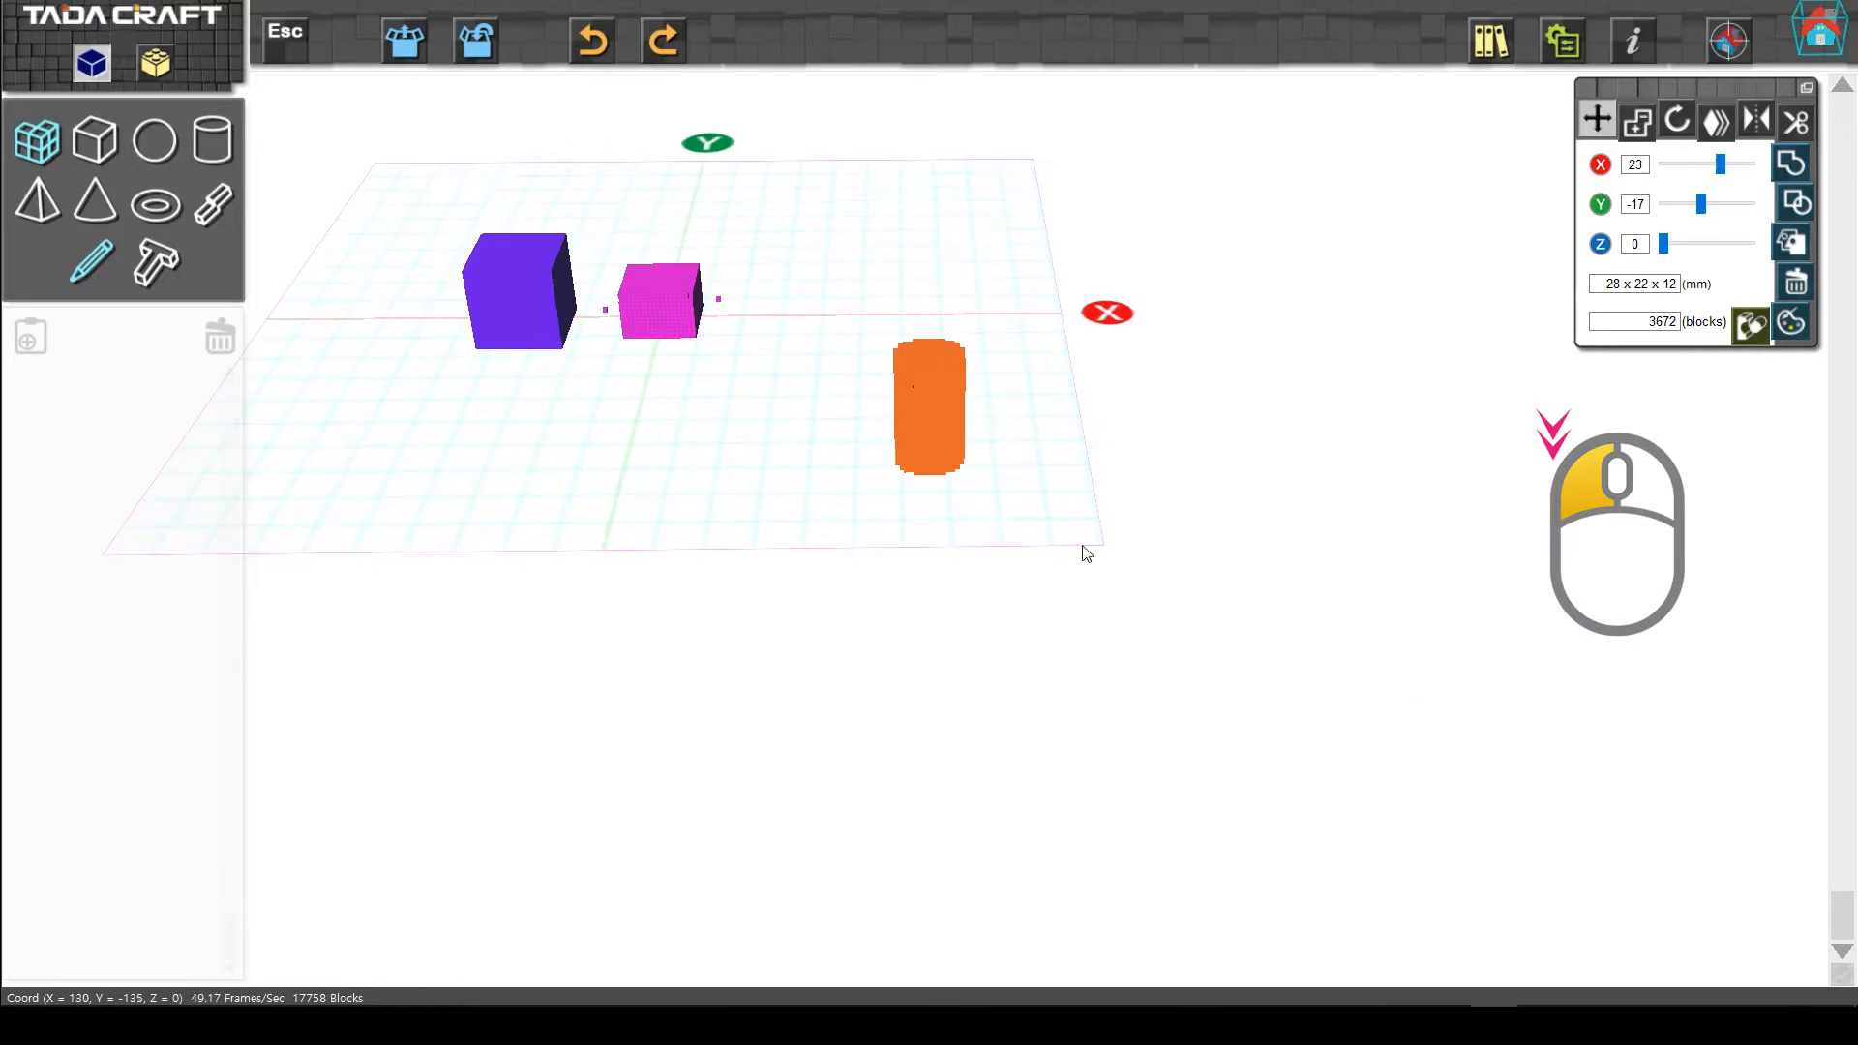
scroll(1055, 478, up, 2)
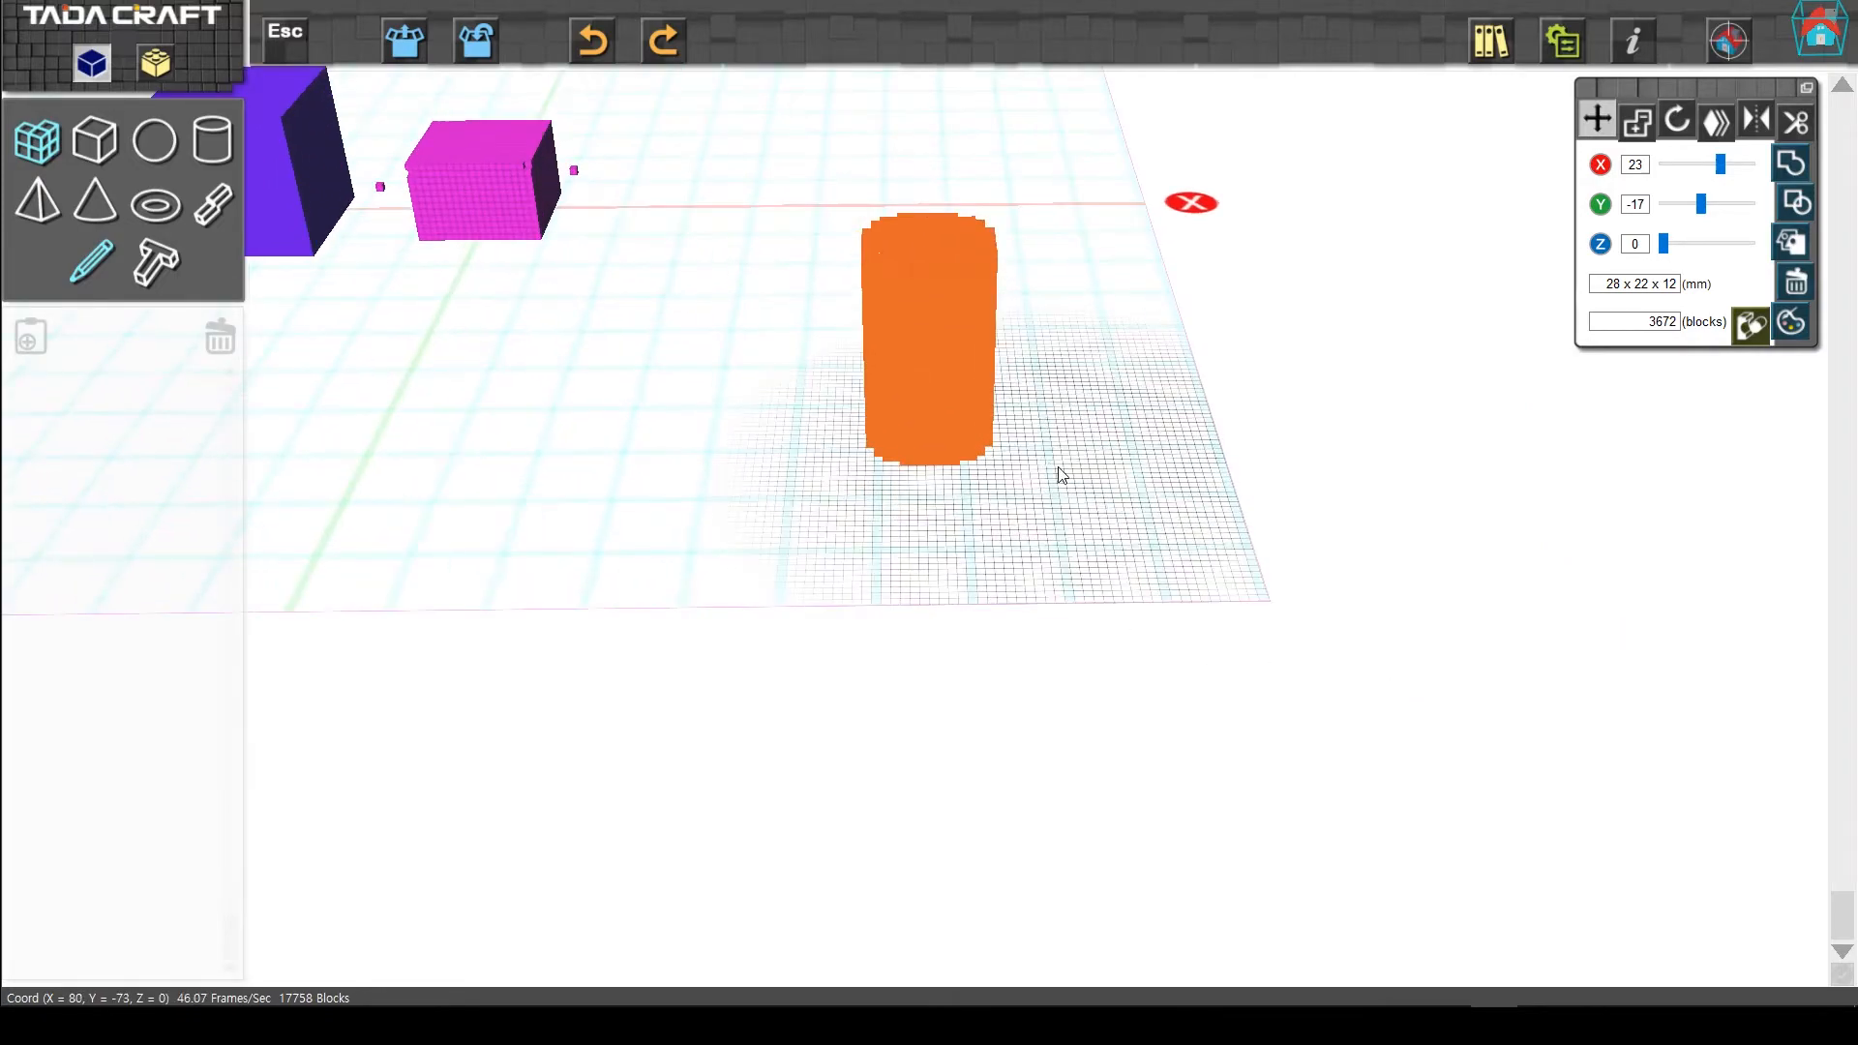
right_drag(1089, 450, 649, 199)
right_drag(775, 282, 1085, 746)
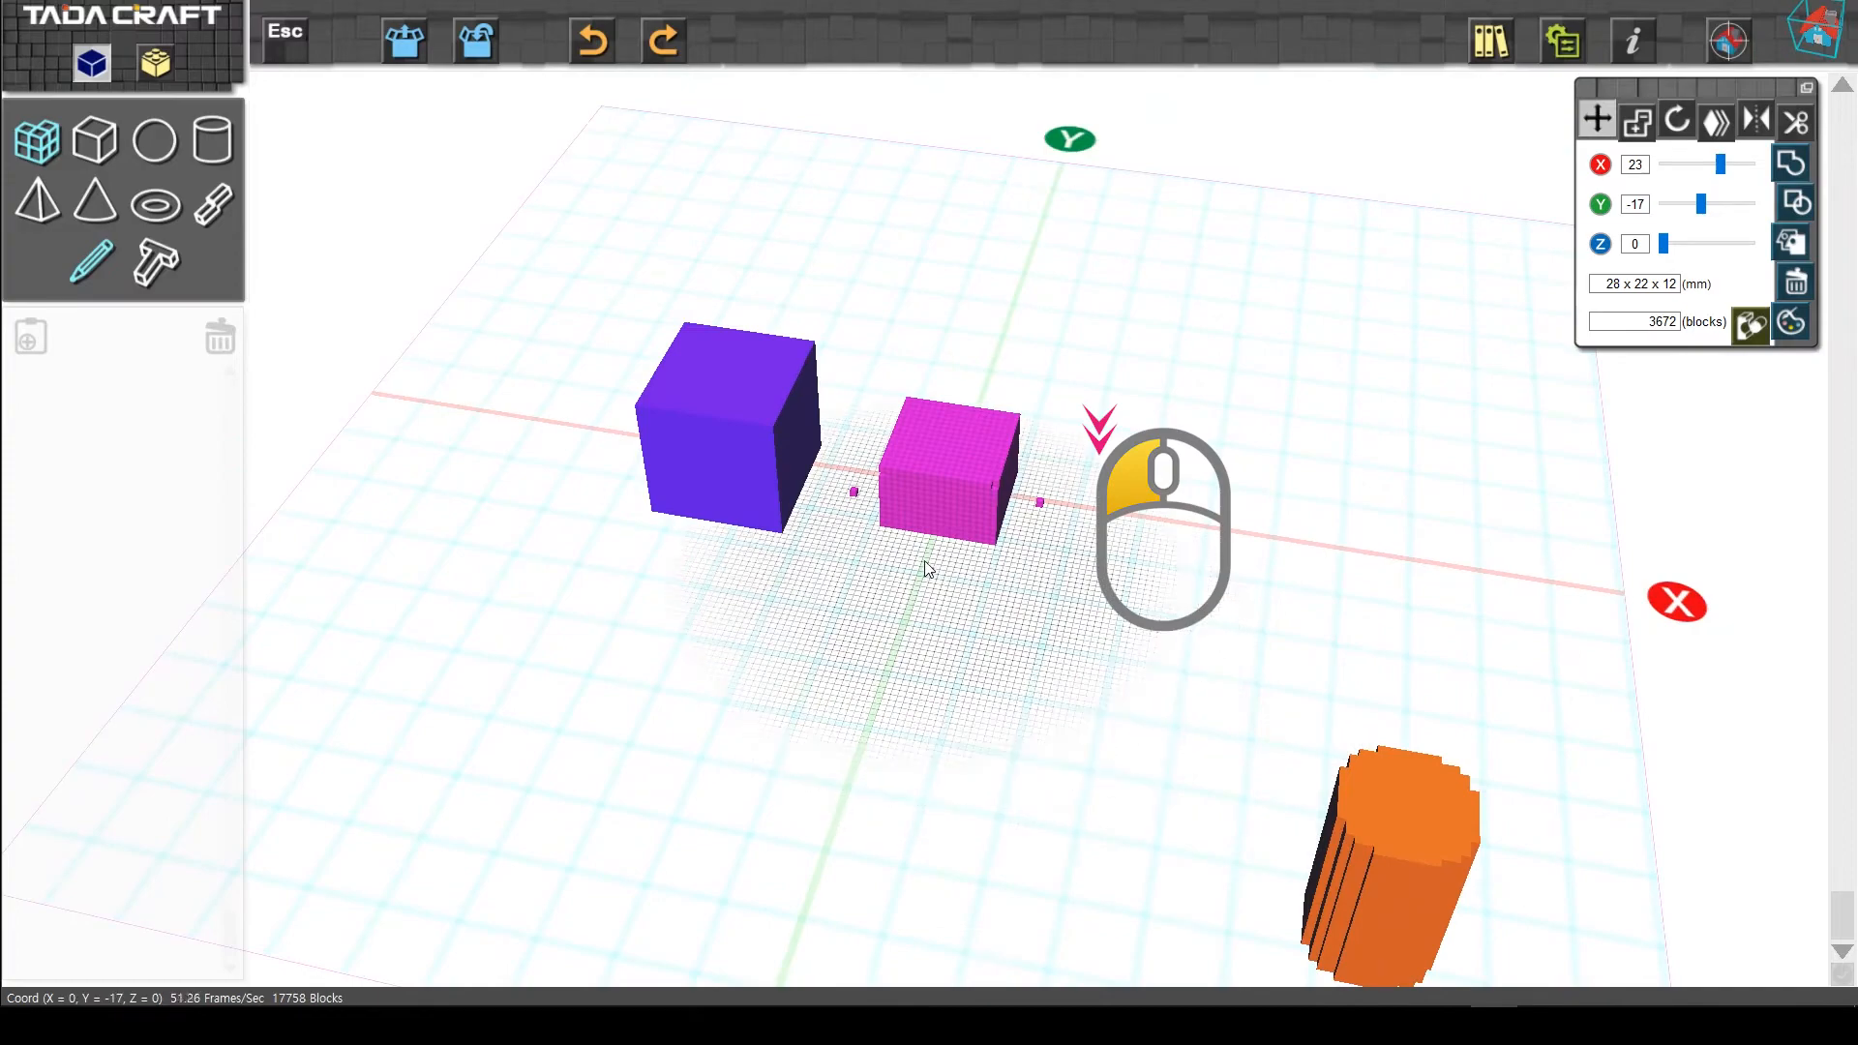
Move the purple box toward the grid's far corner at about X -71, Y 31.
scroll(1037, 559, up, 2)
scroll(1036, 557, down, 3)
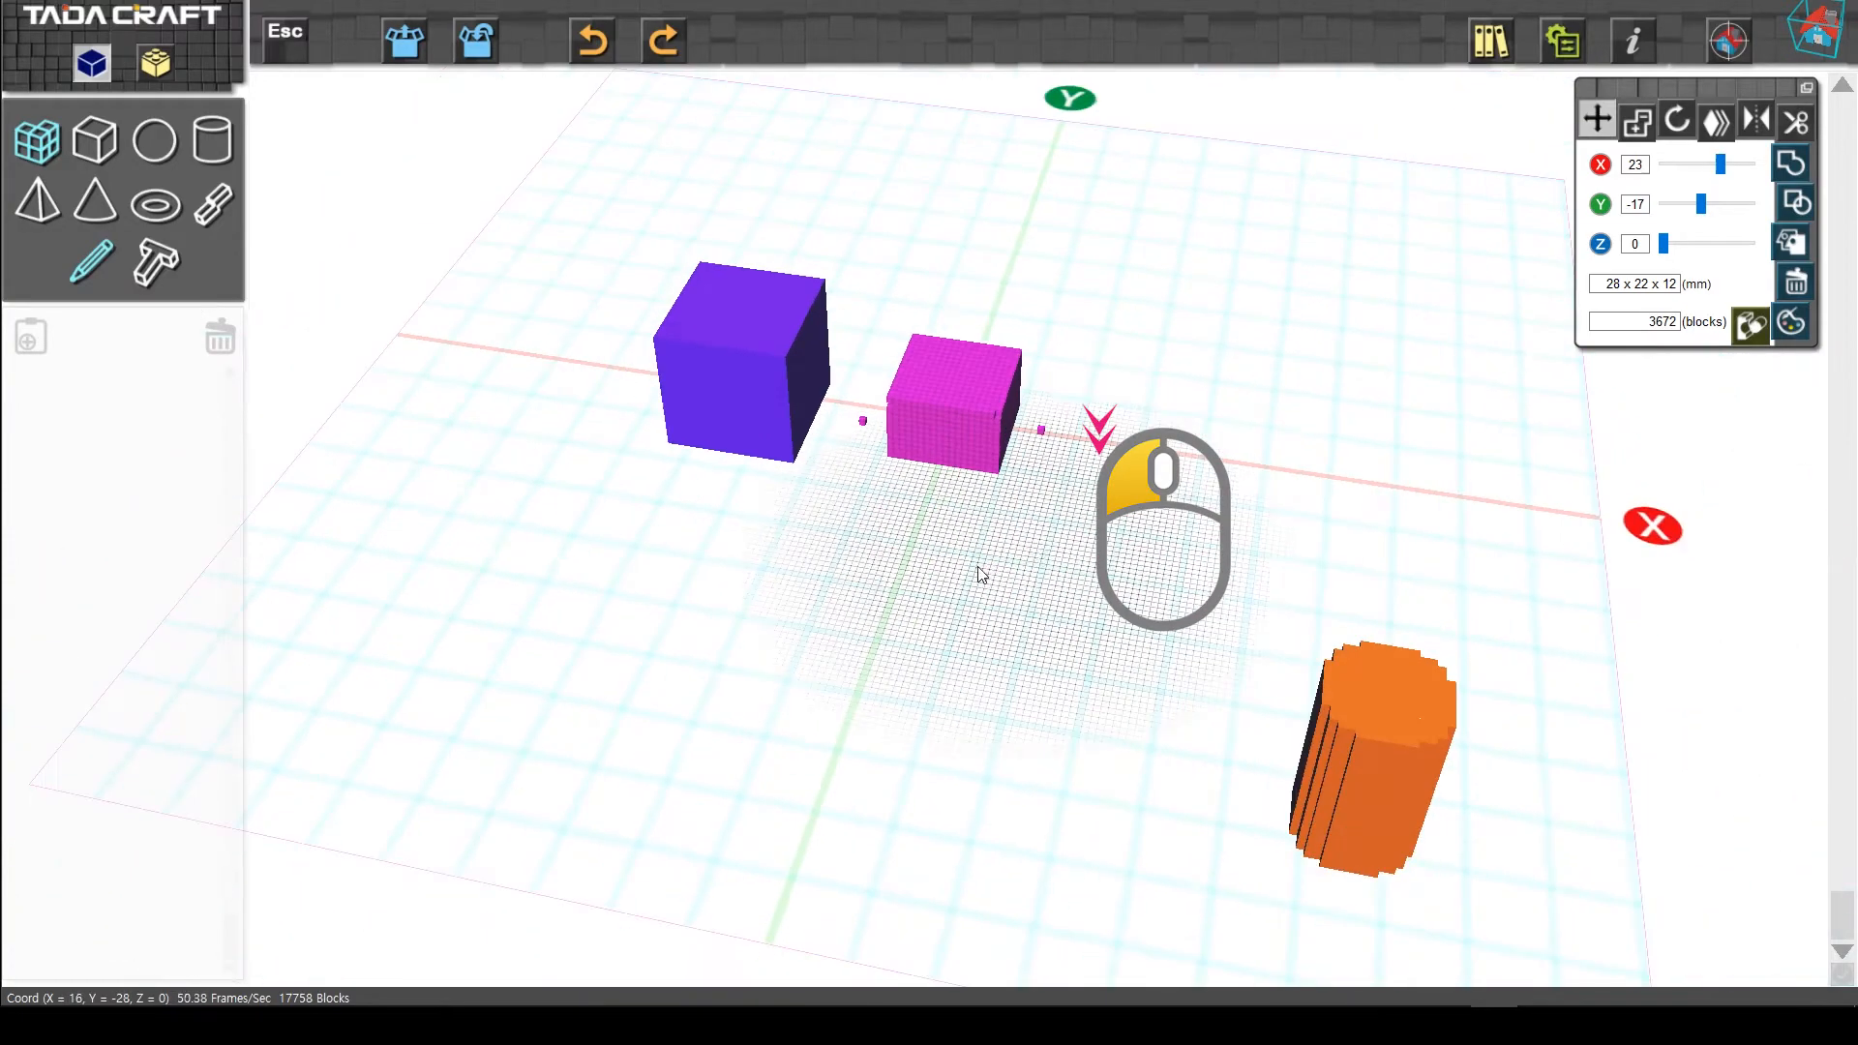
drag(982, 547, 771, 456)
click(771, 456)
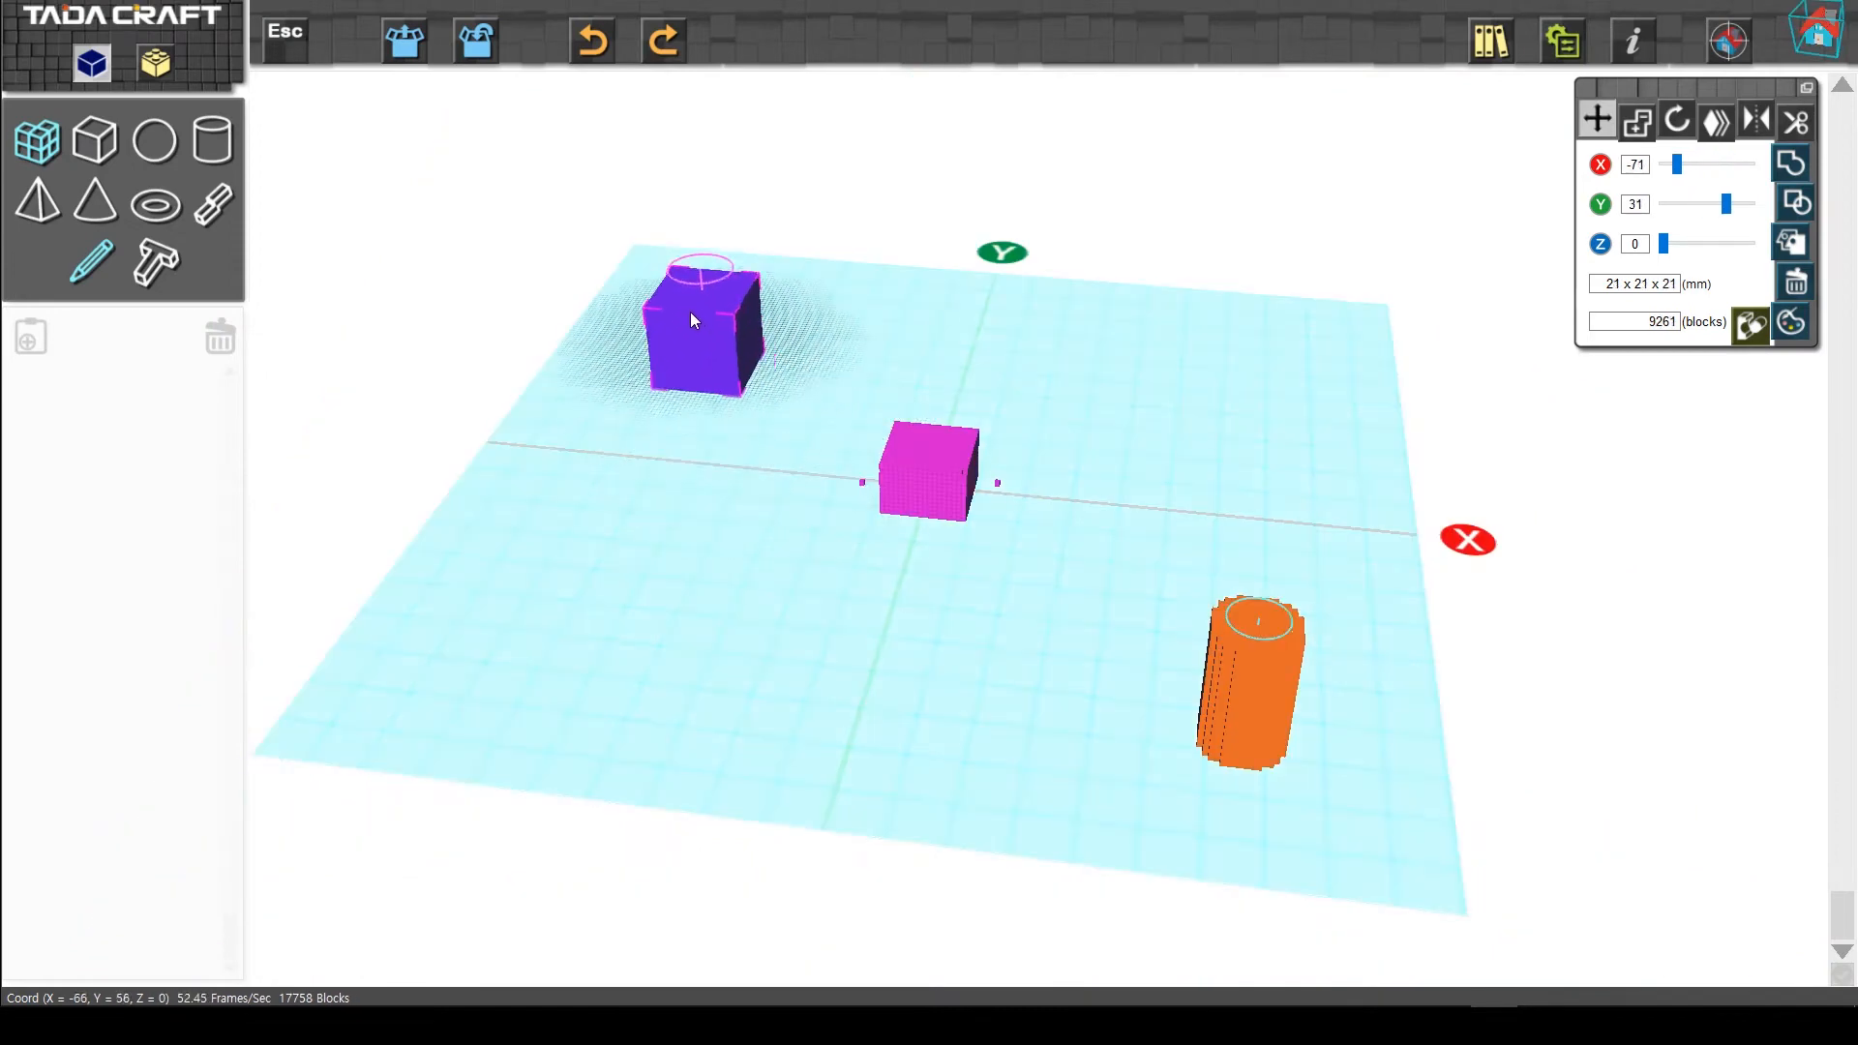
Centre the view on the purple box, and pan and orbit to see all three shapes from an angle.
drag(683, 300, 767, 334)
double_click(767, 328)
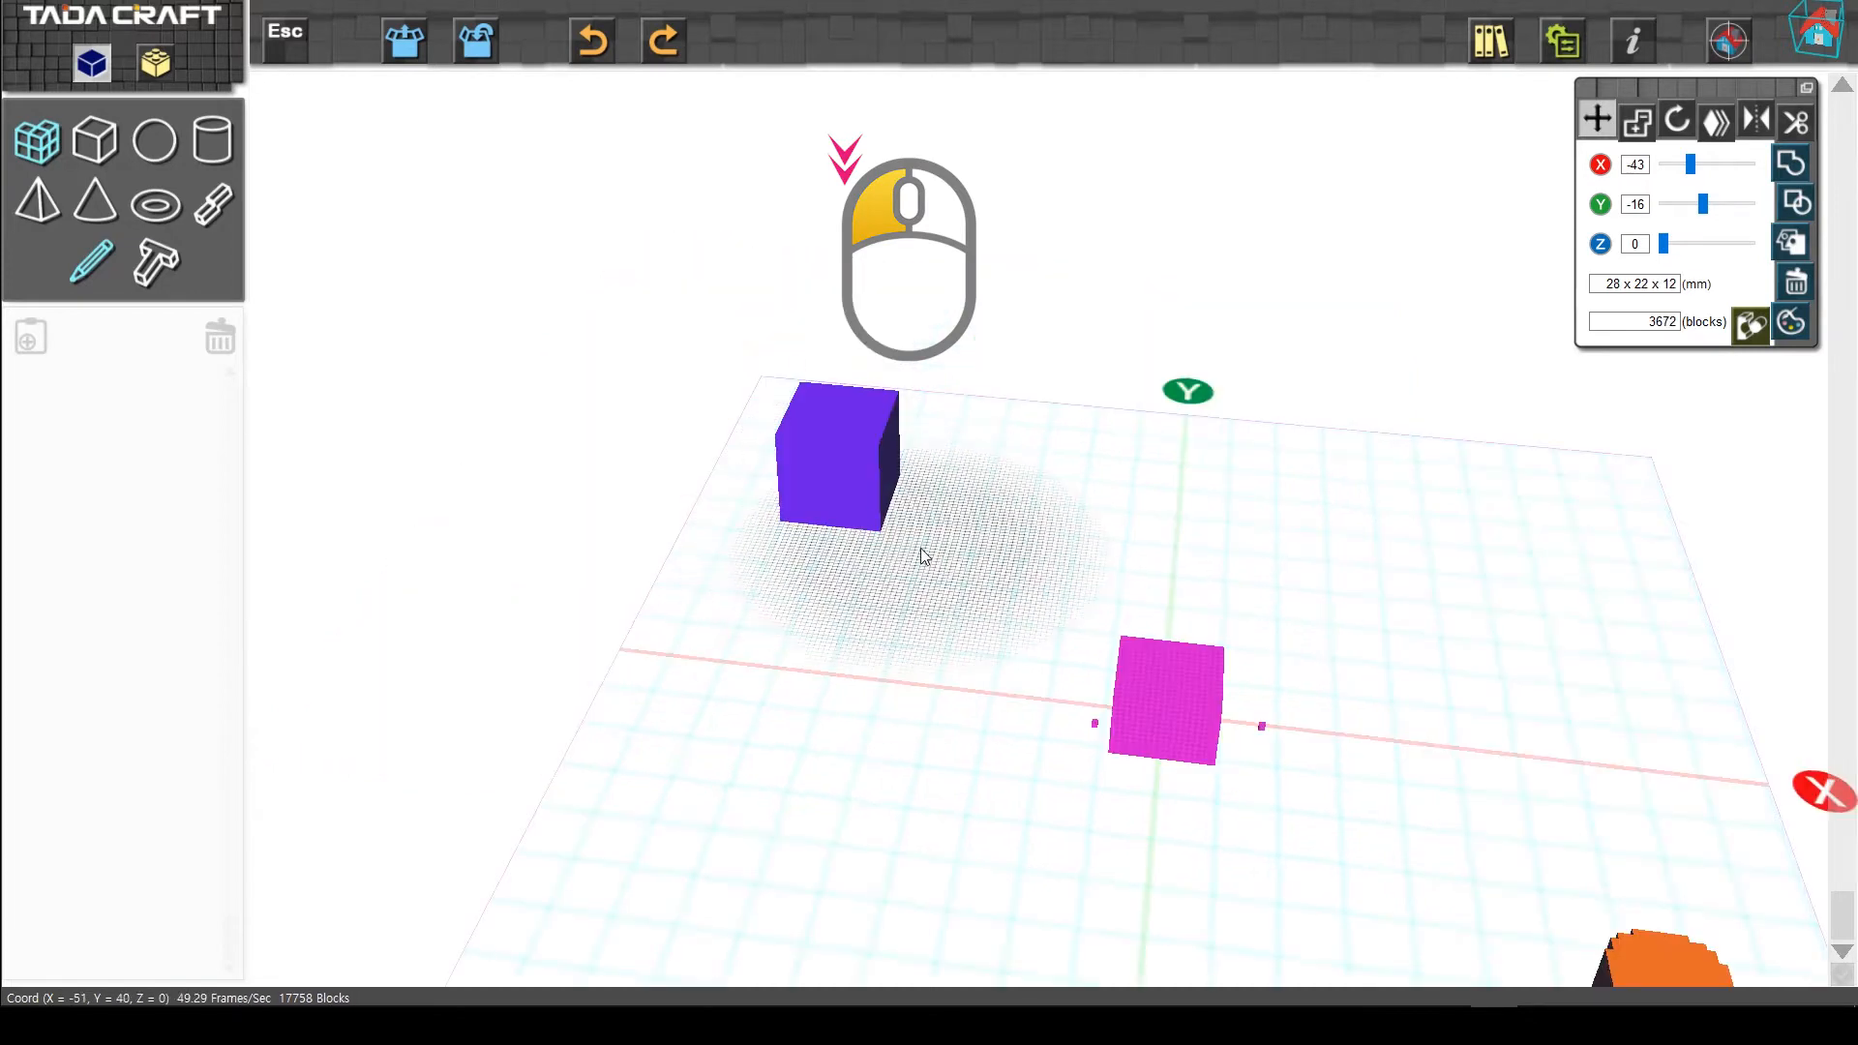
drag(935, 555, 1082, 547)
drag(898, 575, 875, 443)
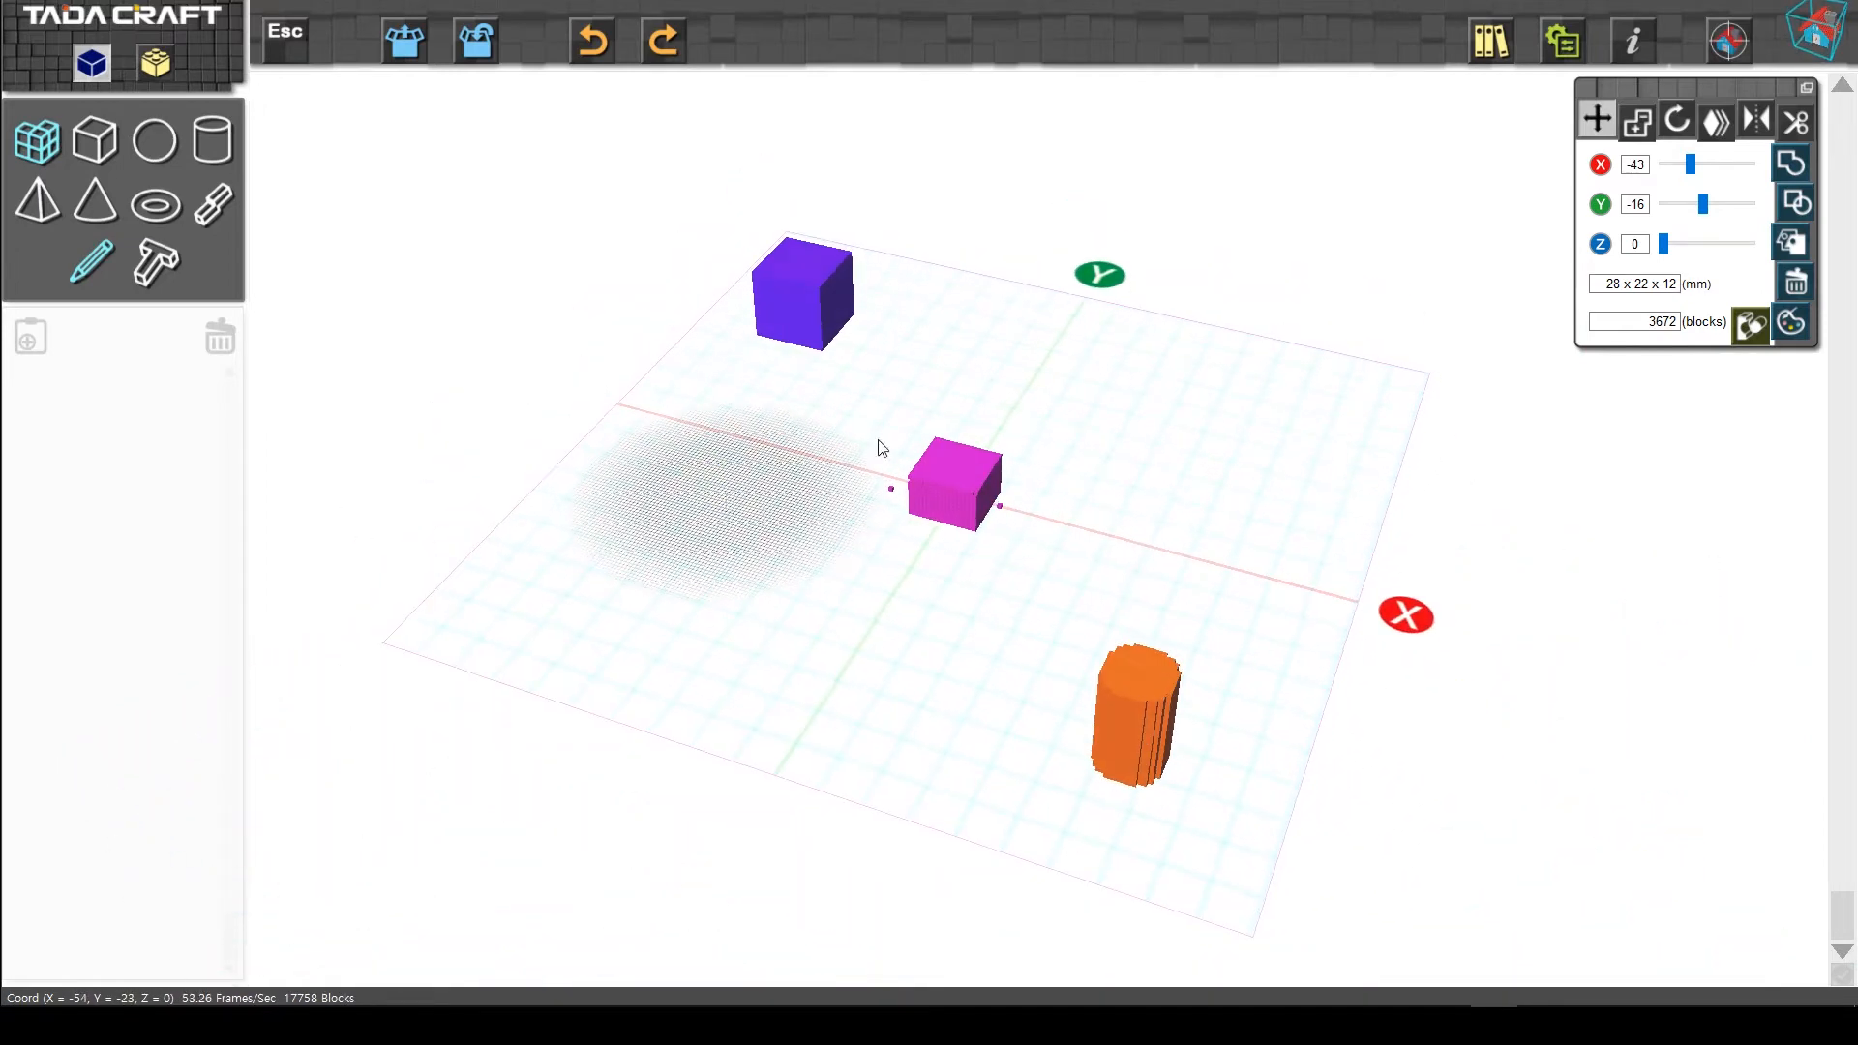
Restore the default view, turn it to the front, and move the purple box and orange cylinder close to either side of the pink body.
click(1727, 40)
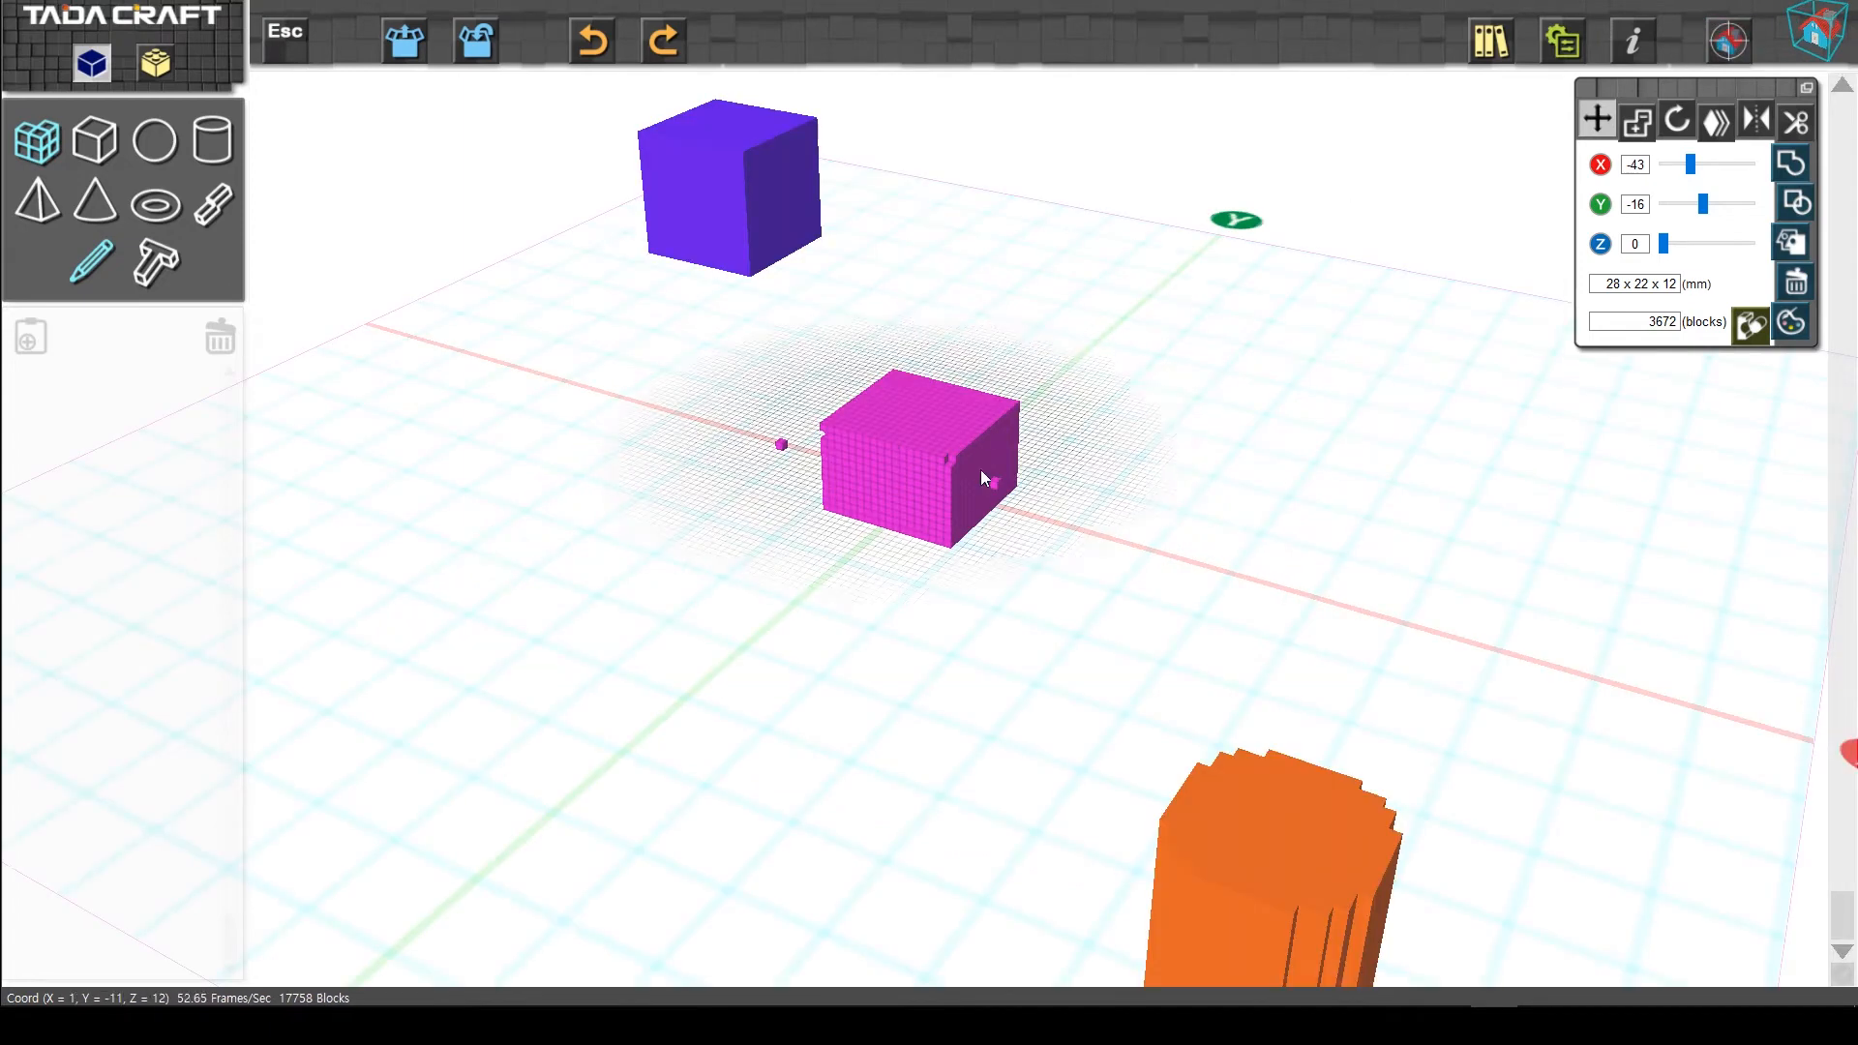
scroll(1025, 513, down, 2)
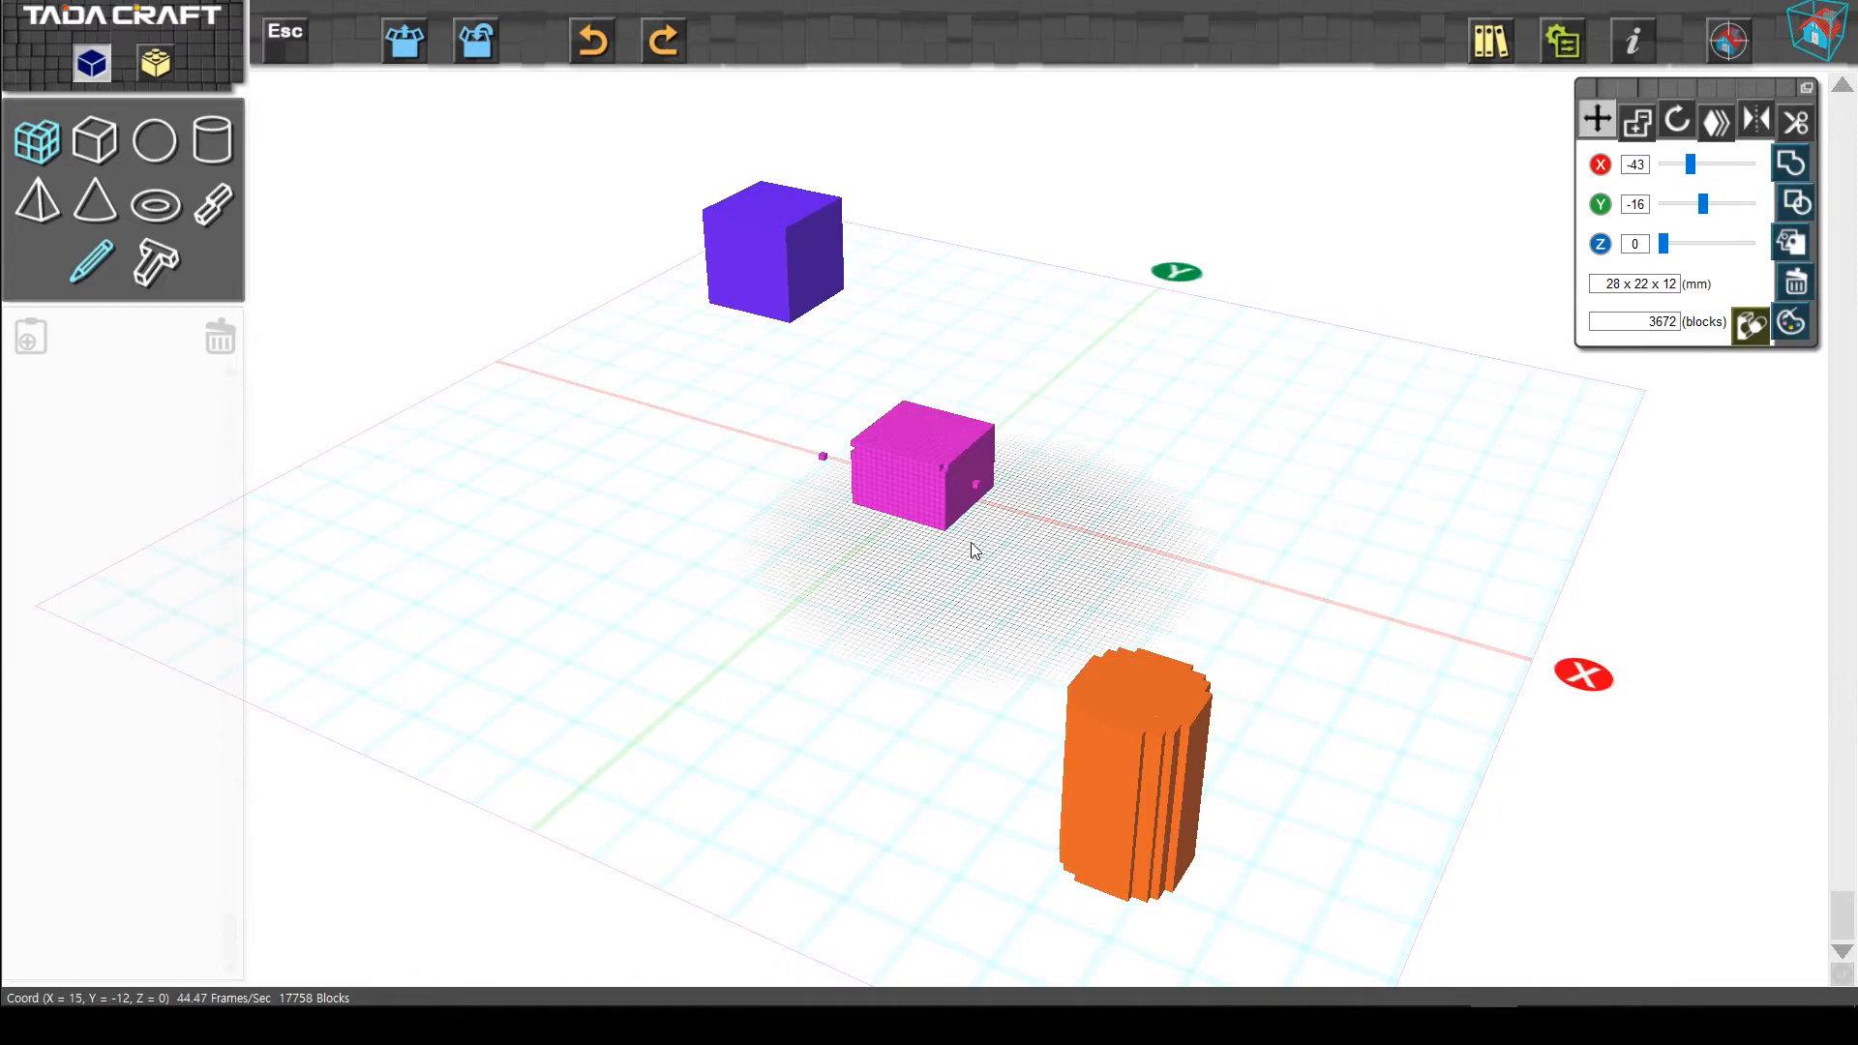
mouse_move(1018, 561)
right_down()
mouse_move(1239, 532)
mouse_move(977, 584)
mouse_move(813, 572)
mouse_move(809, 415)
mouse_move(793, 523)
mouse_move(846, 613)
mouse_move(992, 652)
mouse_move(1066, 614)
mouse_move(1087, 593)
mouse_move(1070, 580)
right_up()
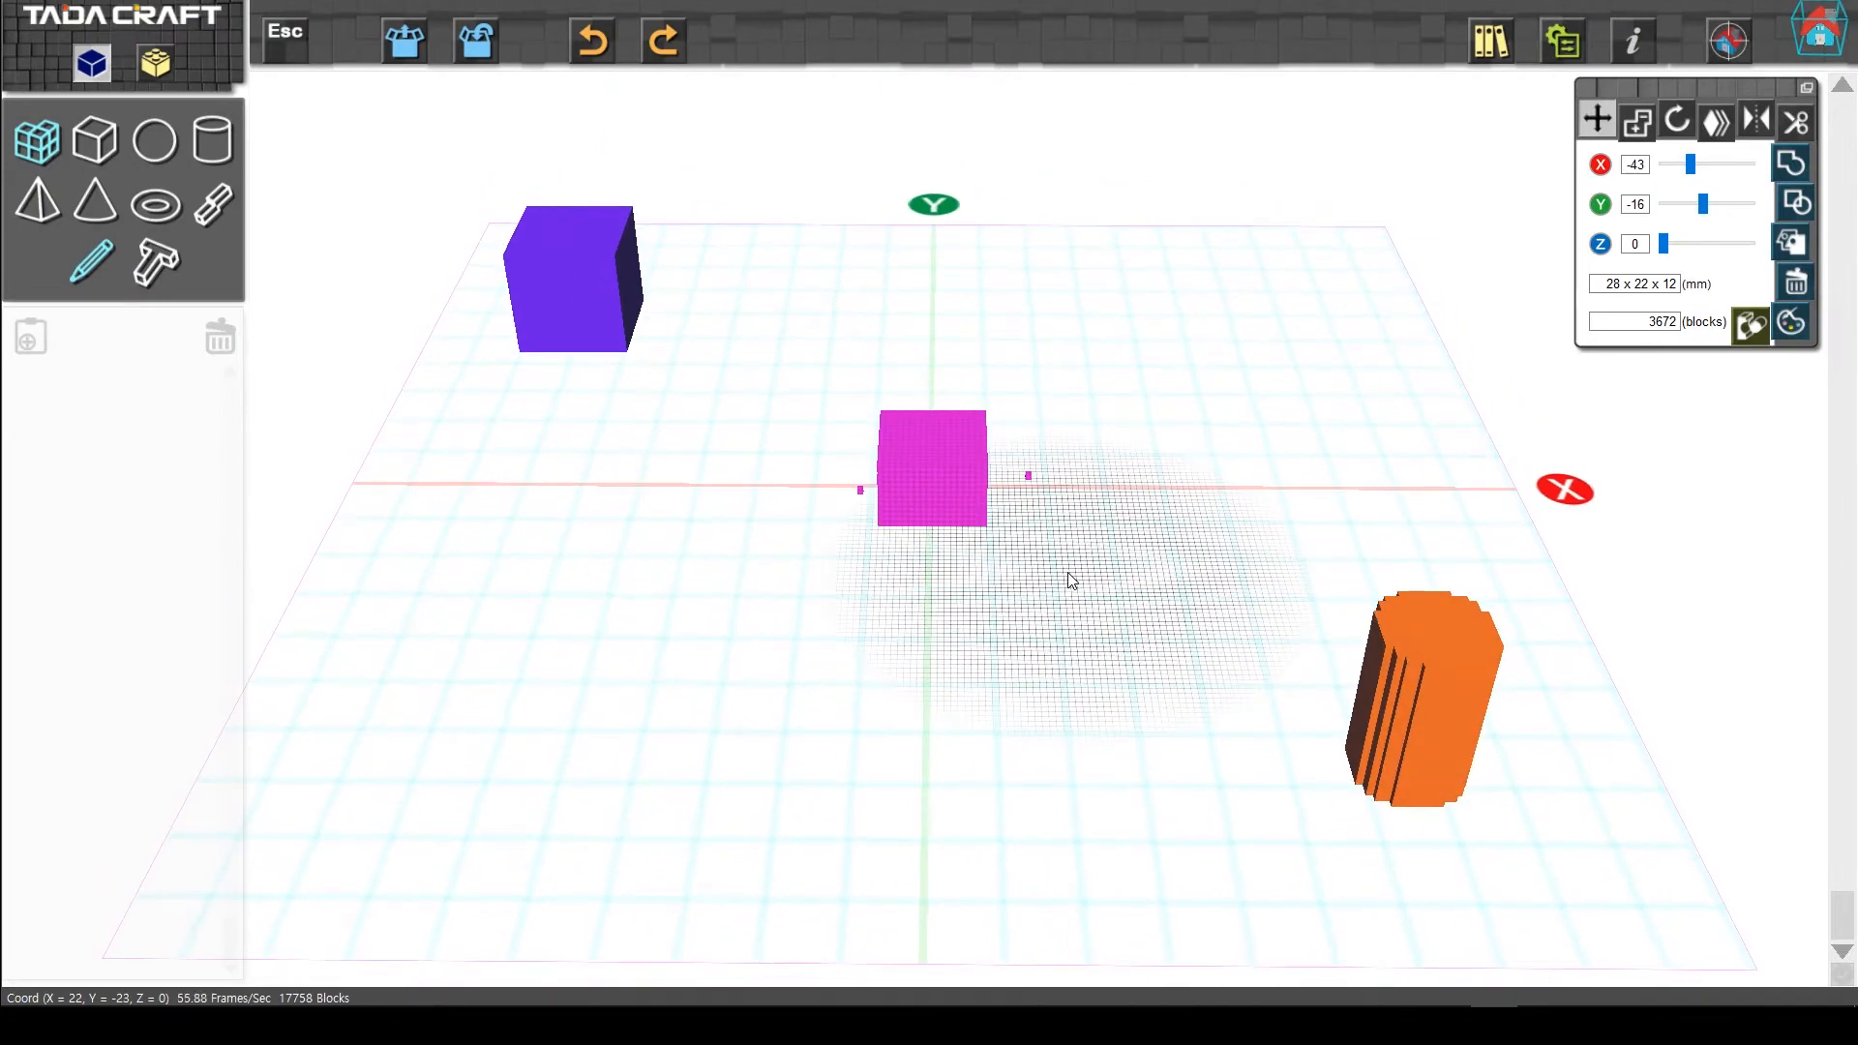
drag(575, 296, 718, 467)
drag(1436, 716, 1129, 478)
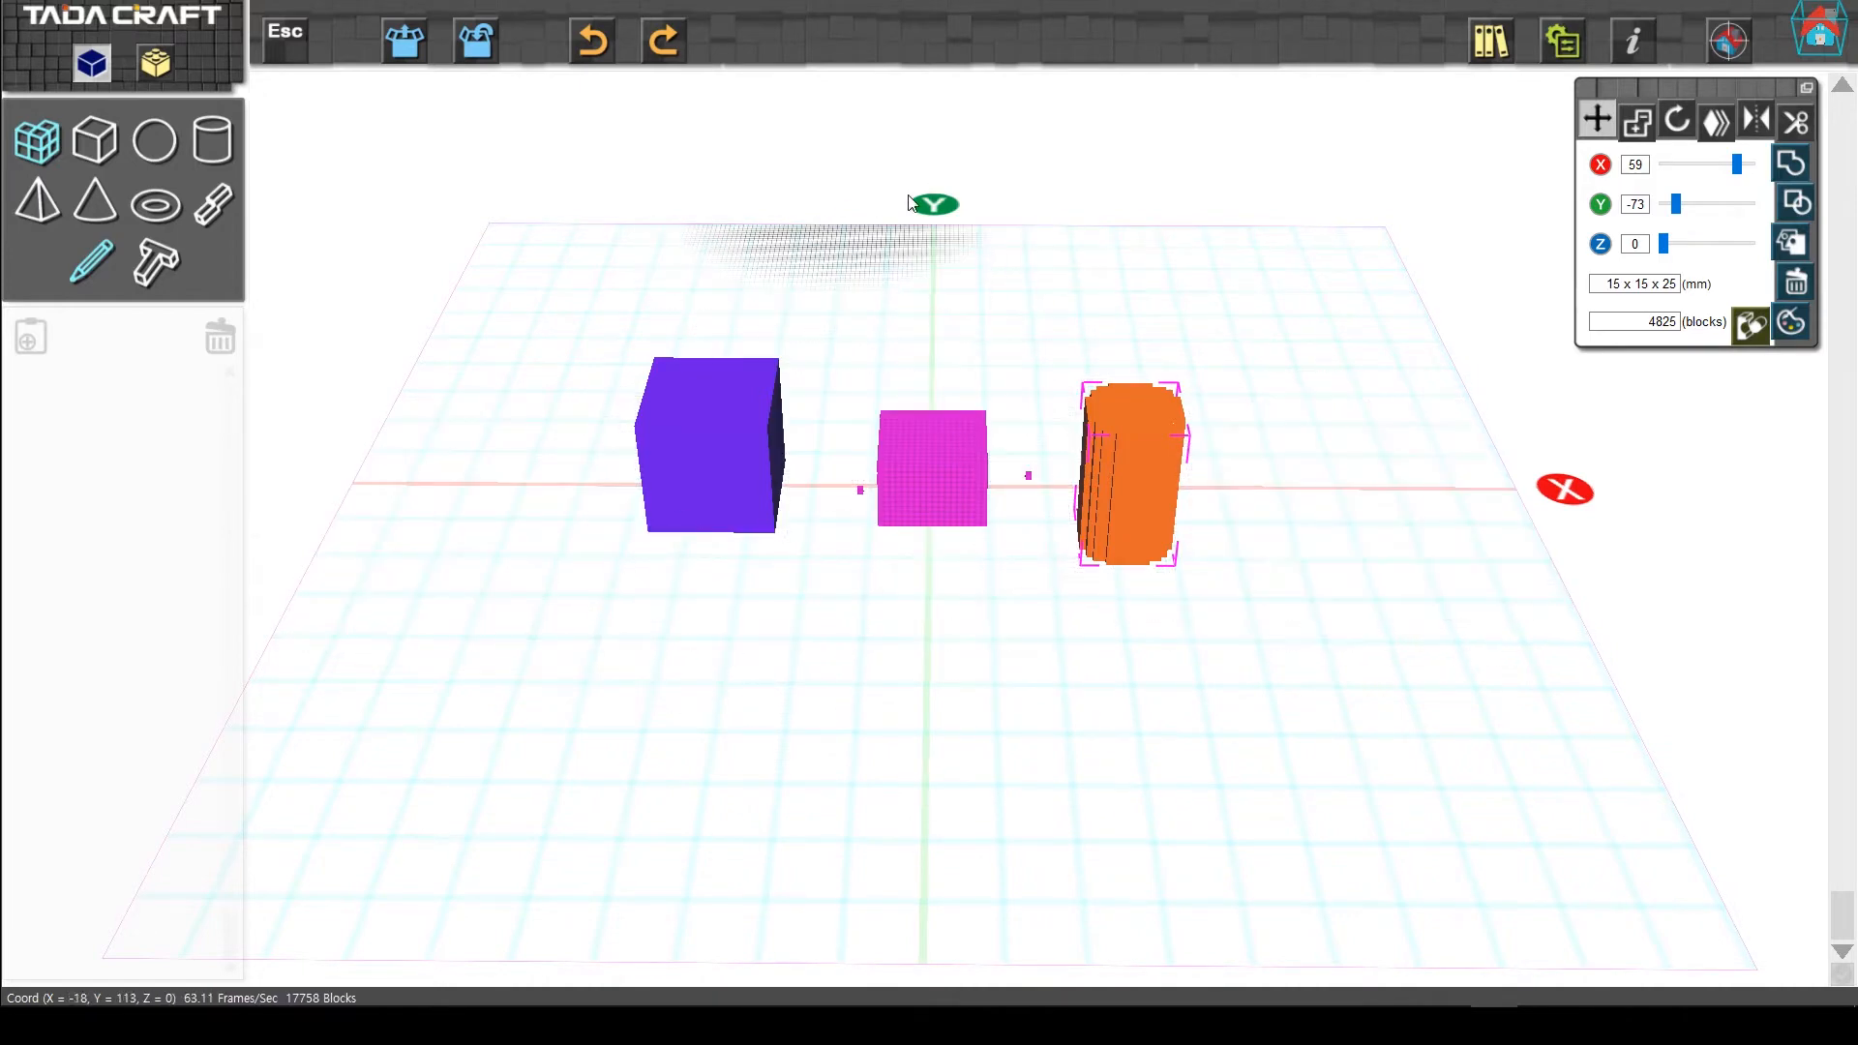
Move the purple box slightly toward the grid's far side from a low frontal view, and check it from an angle.
right_drag(941, 695, 943, 636)
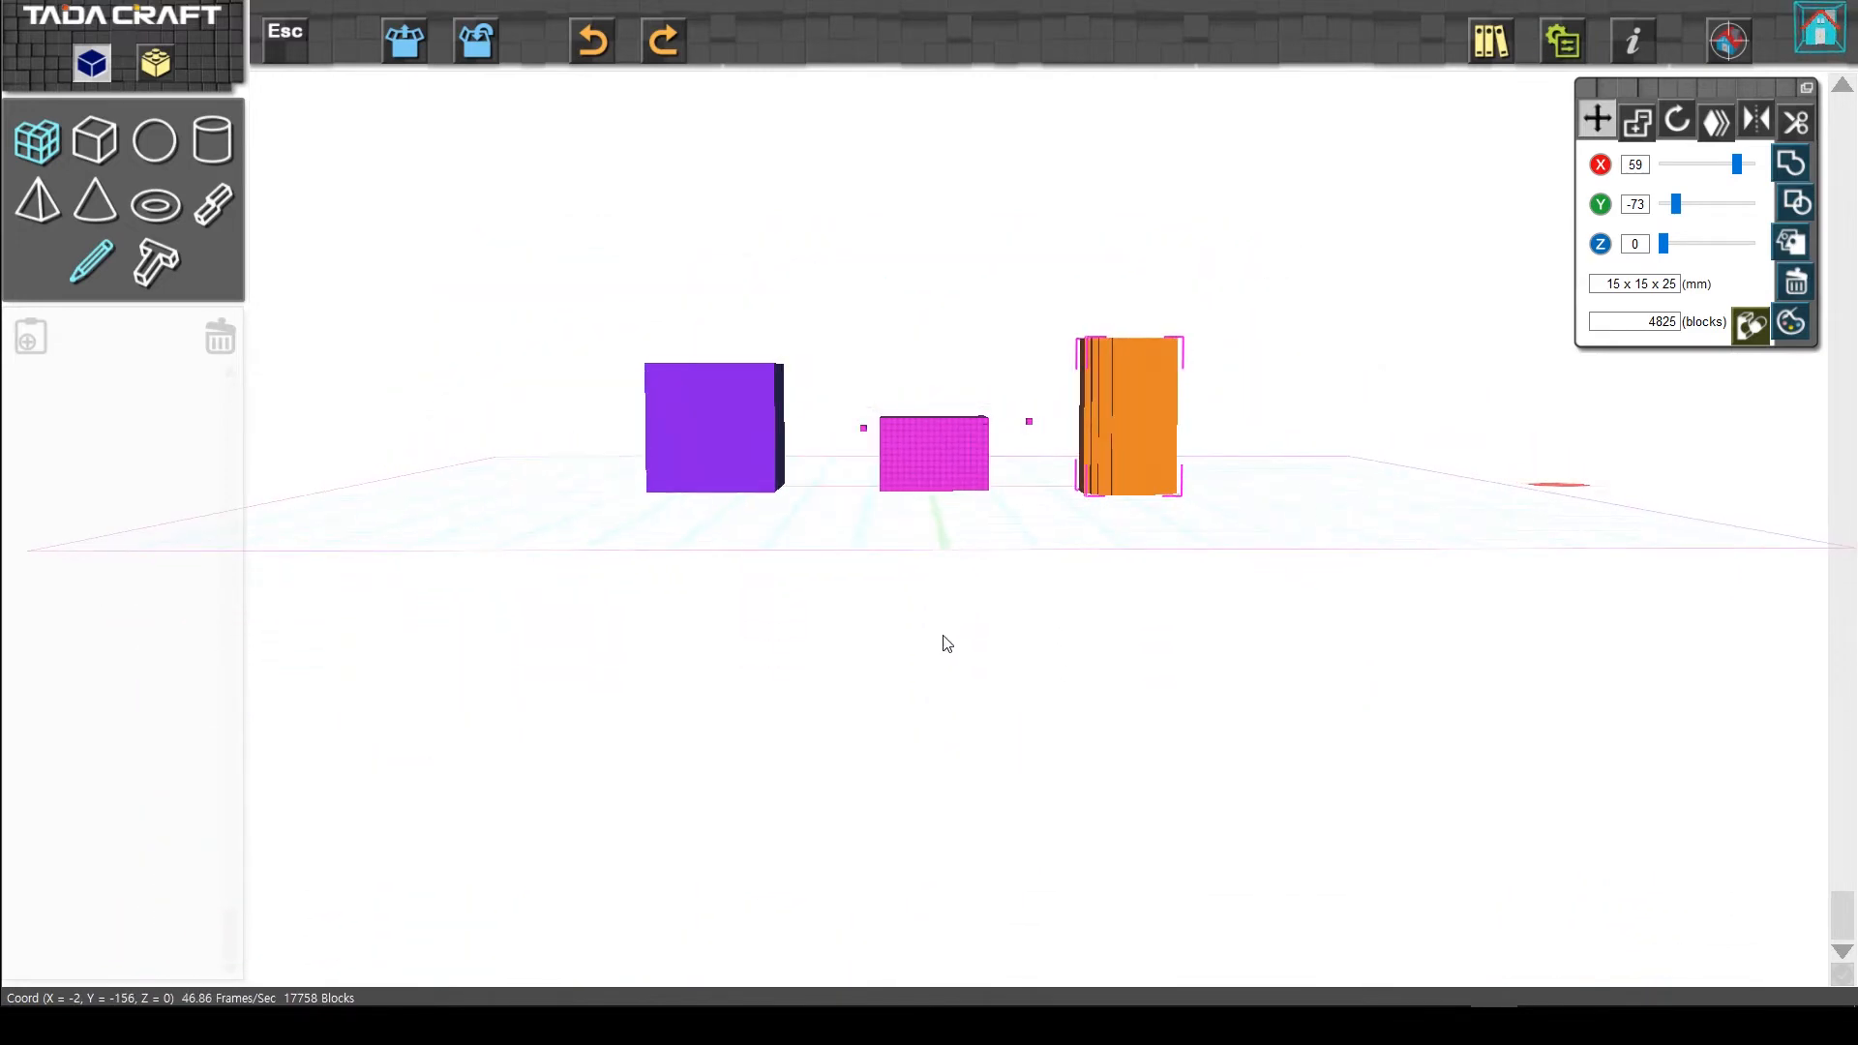
mouse_move(717, 463)
mouse_down()
mouse_move(642, 462)
mouse_move(718, 465)
mouse_move(720, 207)
mouse_move(740, 484)
mouse_up()
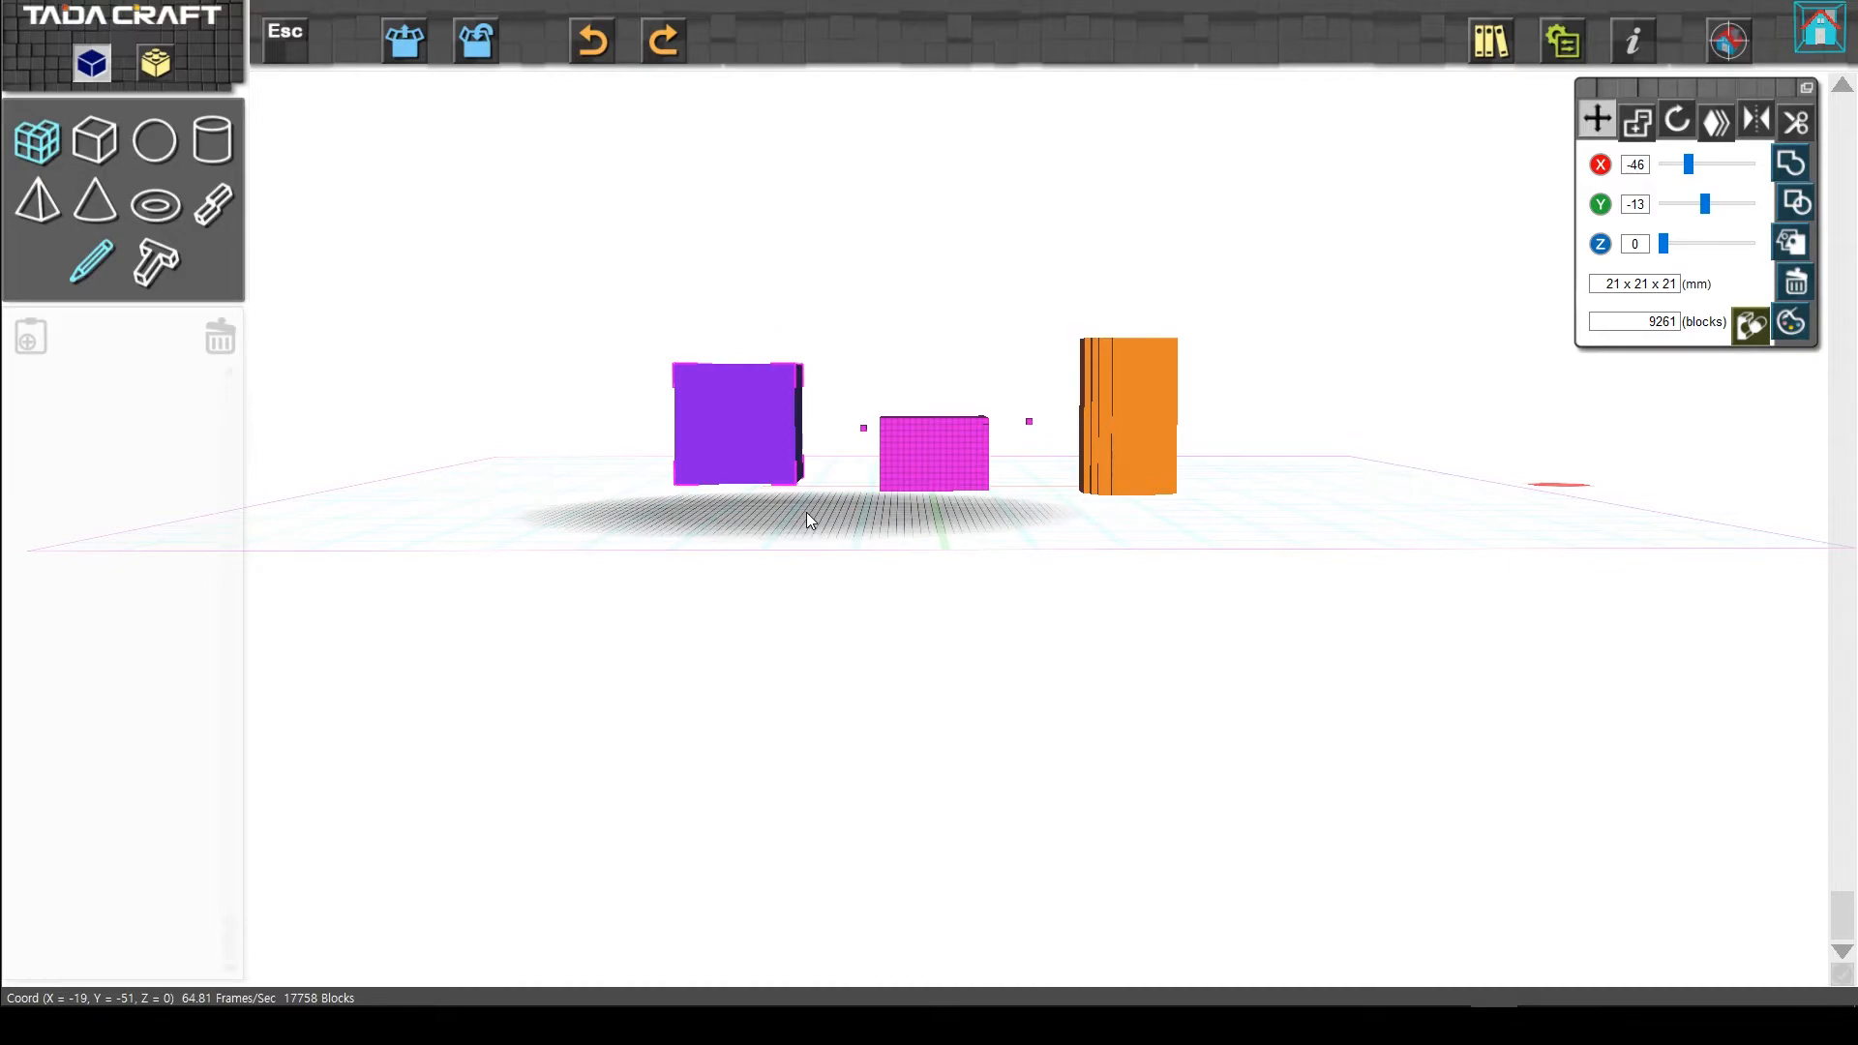
right_drag(805, 513, 774, 609)
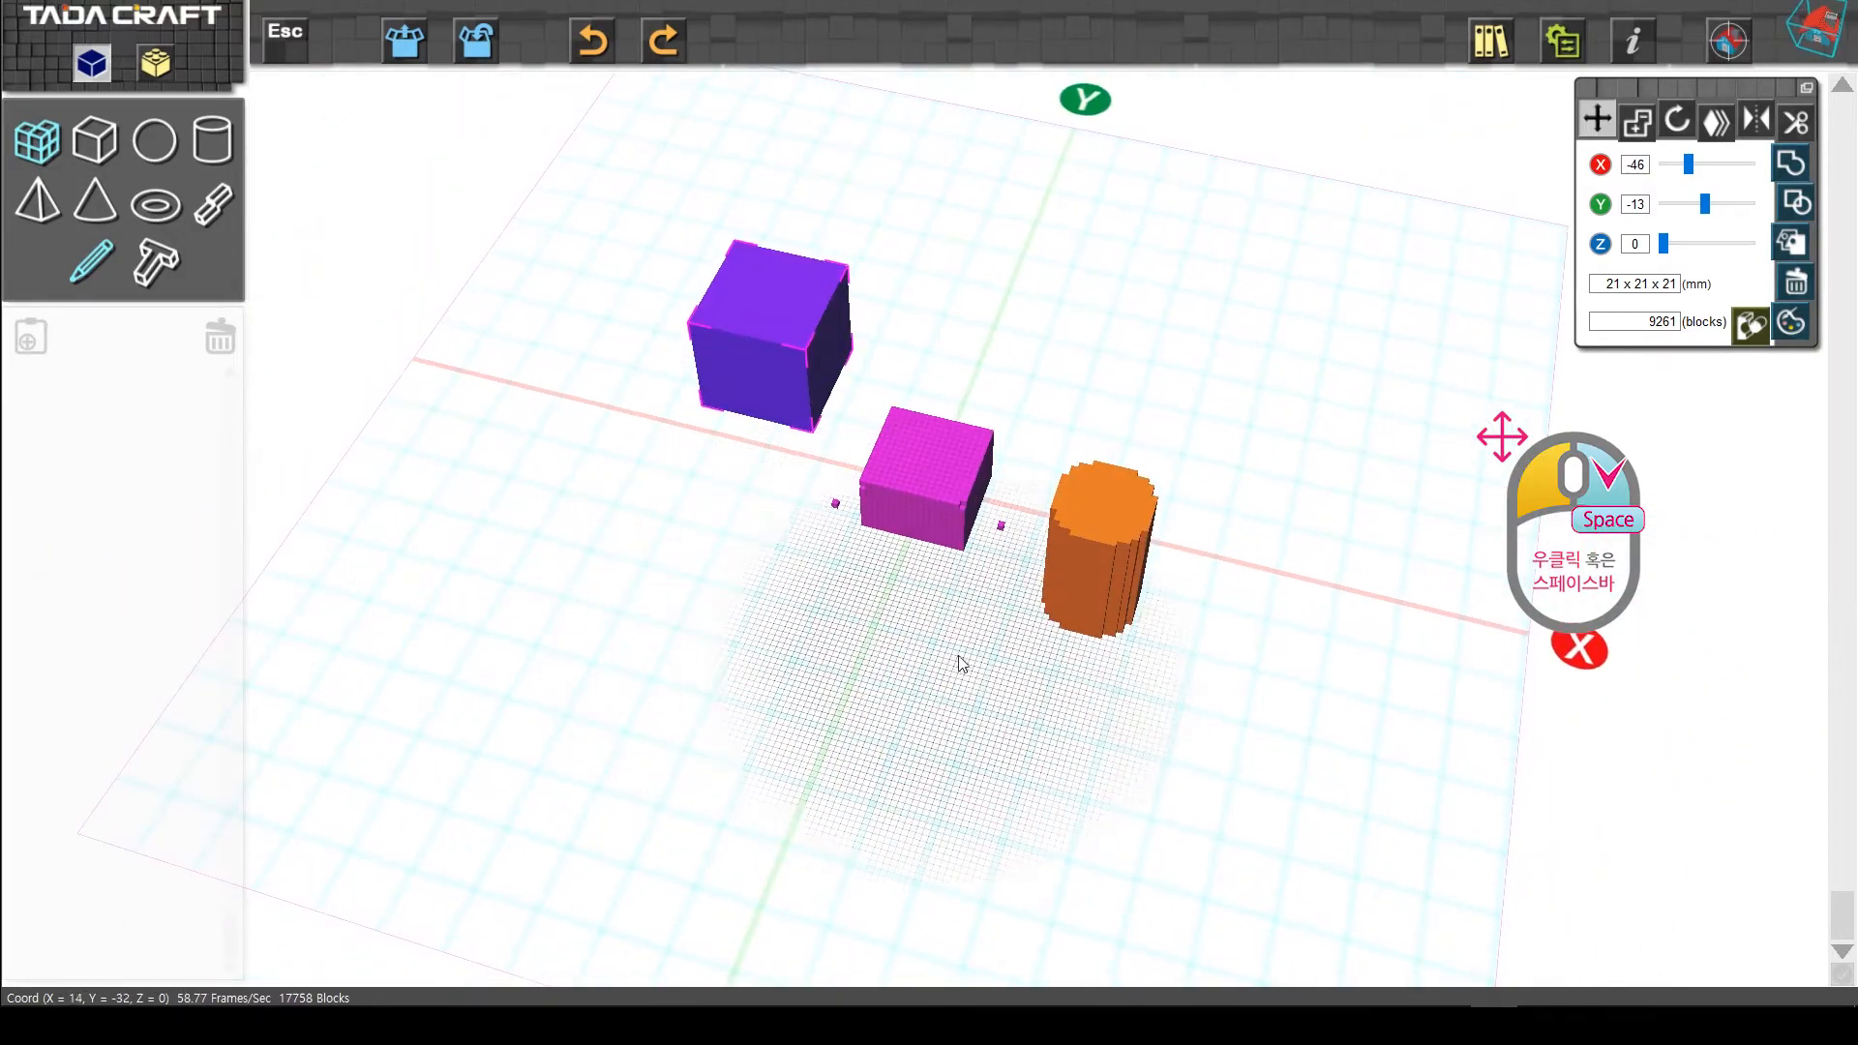
scroll(966, 654, up, 2)
right_drag(970, 744, 954, 713)
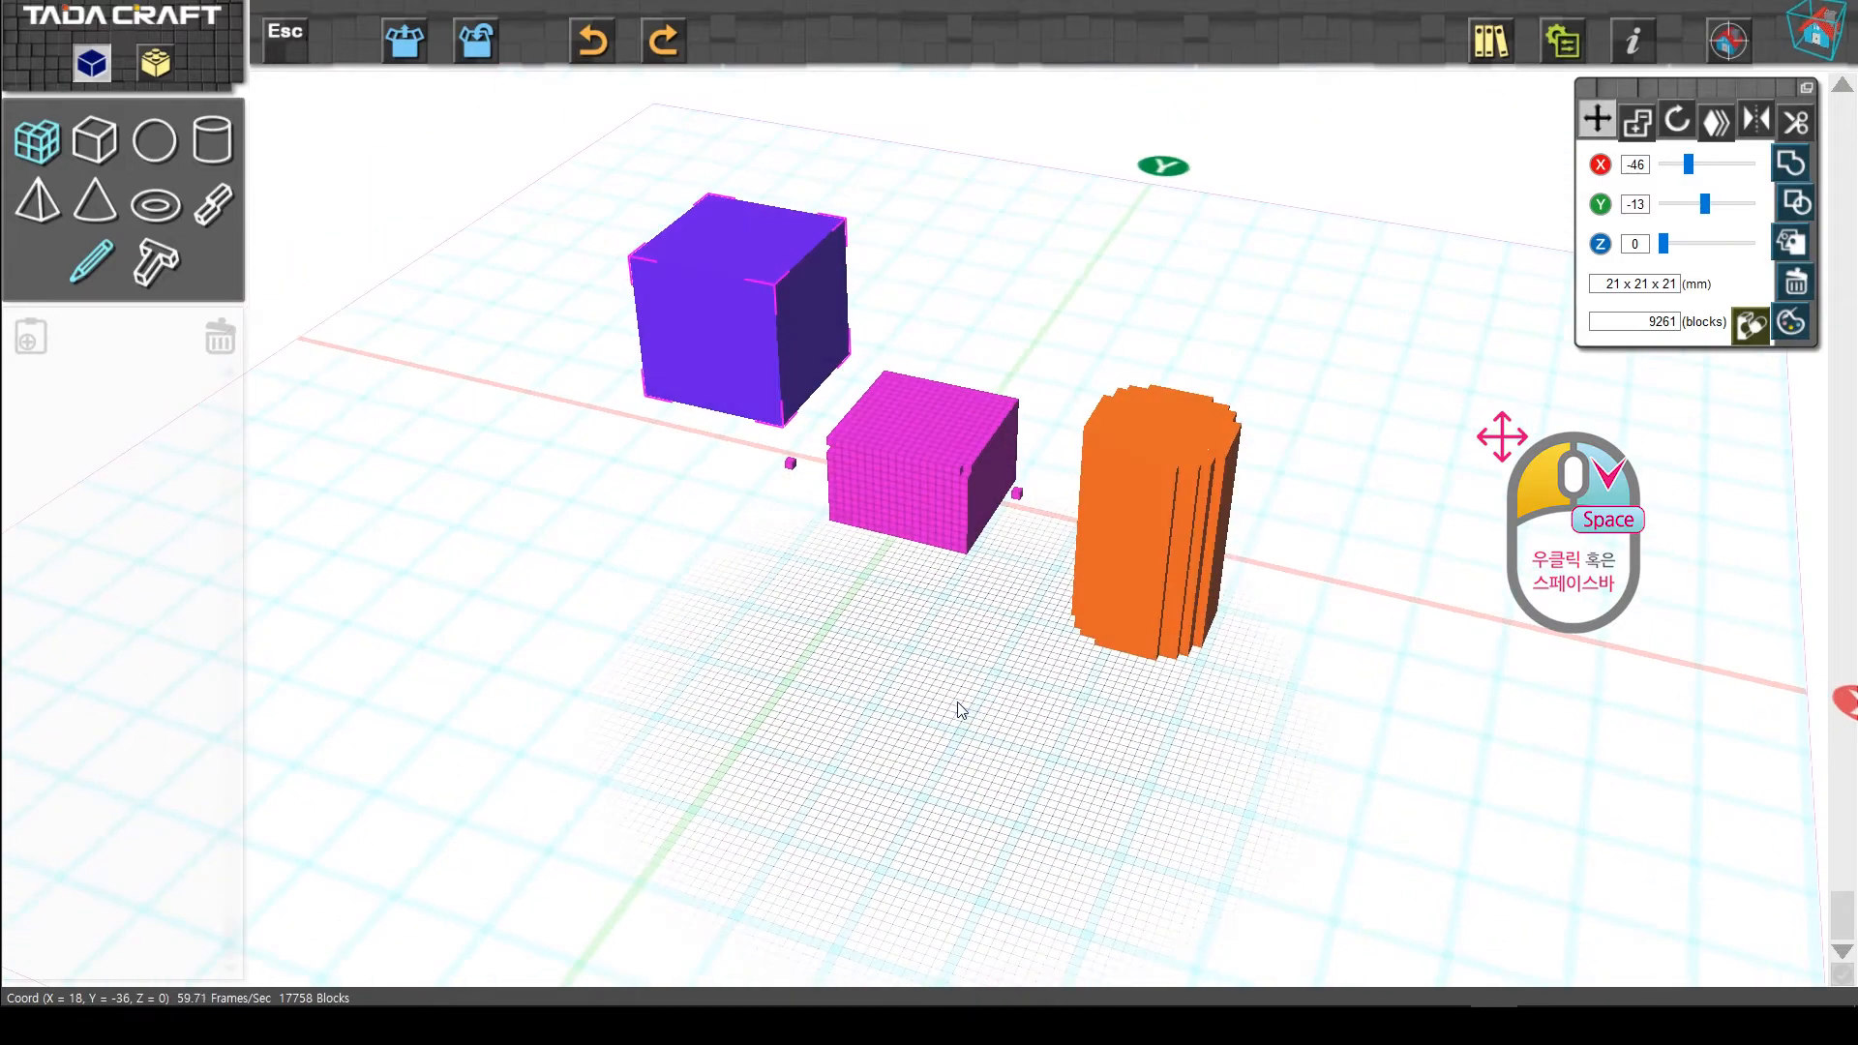
Raise the orange cylinder vertically to about Z 26 and lower it back onto the grid.
right_drag(1156, 588, 1143, 510)
mouse_move(1142, 509)
mouse_down()
mouse_move(1373, 546)
mouse_move(1130, 486)
mouse_move(1062, 577)
mouse_move(1023, 679)
mouse_move(1152, 446)
mouse_move(1136, 523)
mouse_up()
drag(1143, 507, 1157, 263)
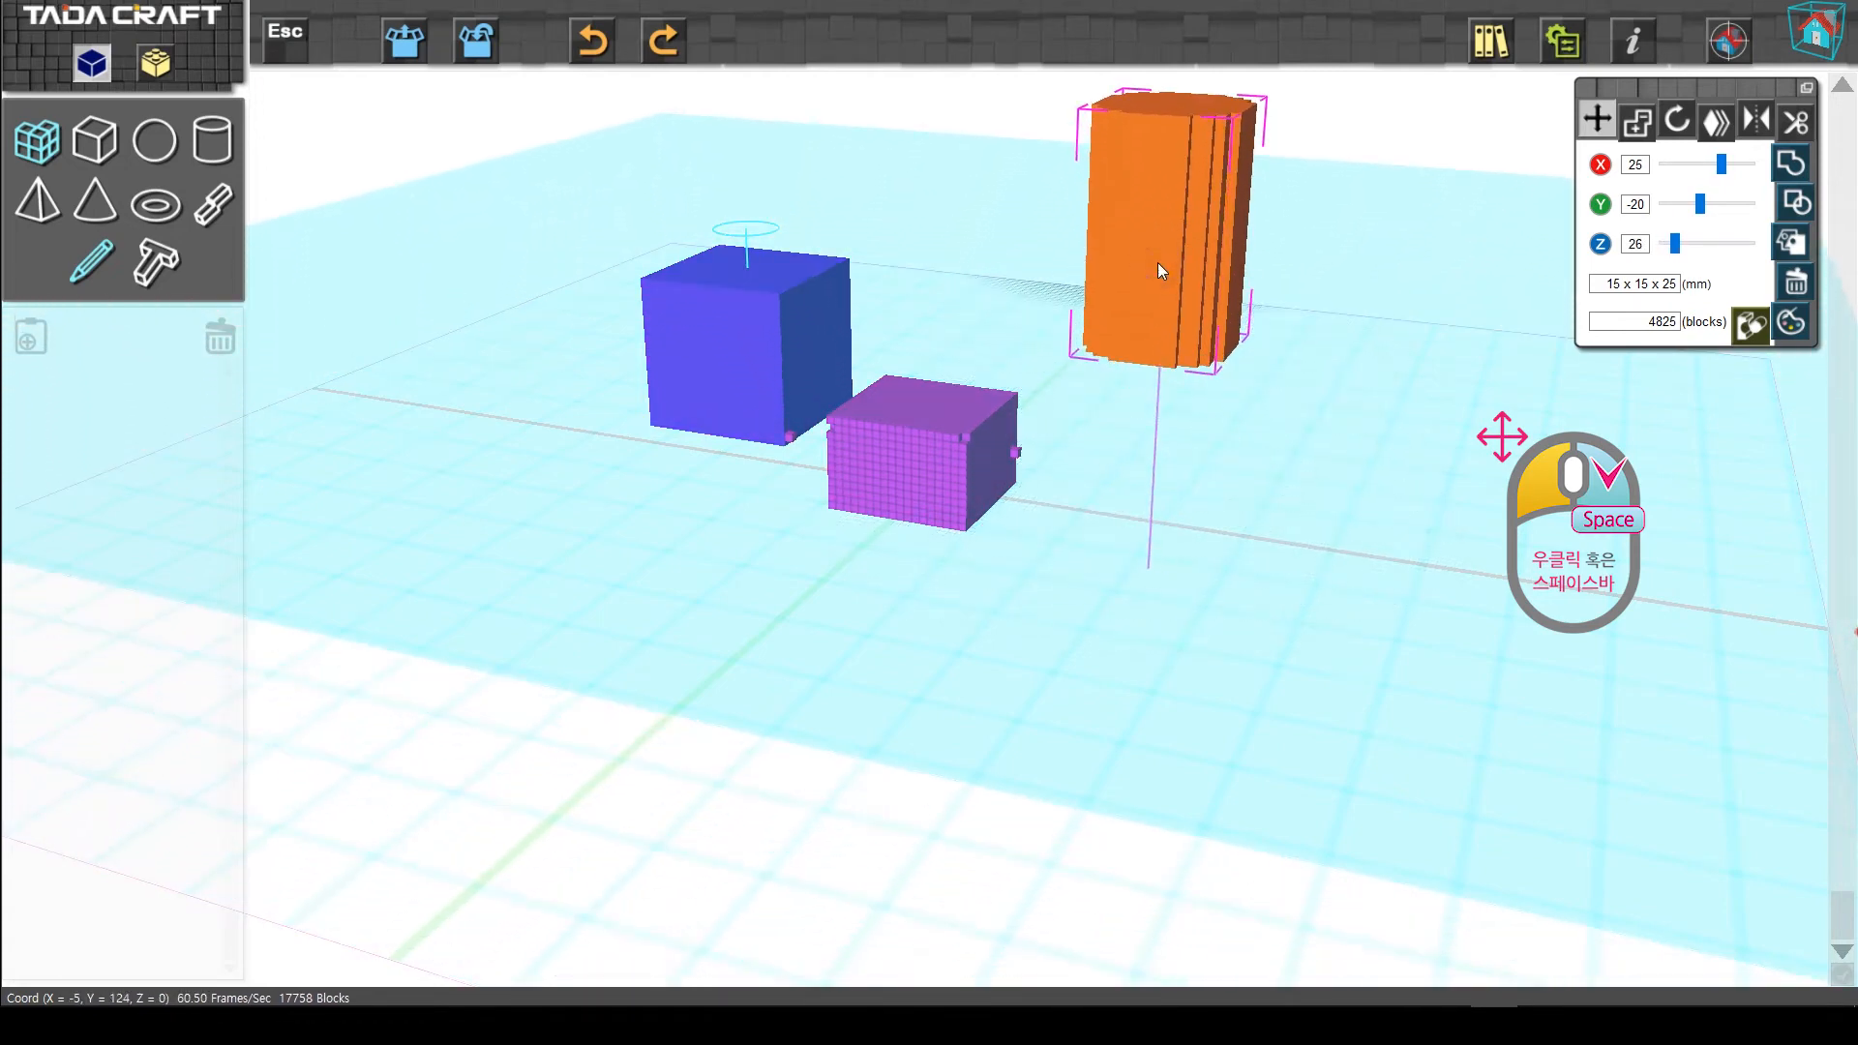
drag(1157, 263, 1194, 689)
Move the orange cylinder along the grid to about X 34, Y -13.
click(1403, 682)
right_drag(1120, 750, 1185, 787)
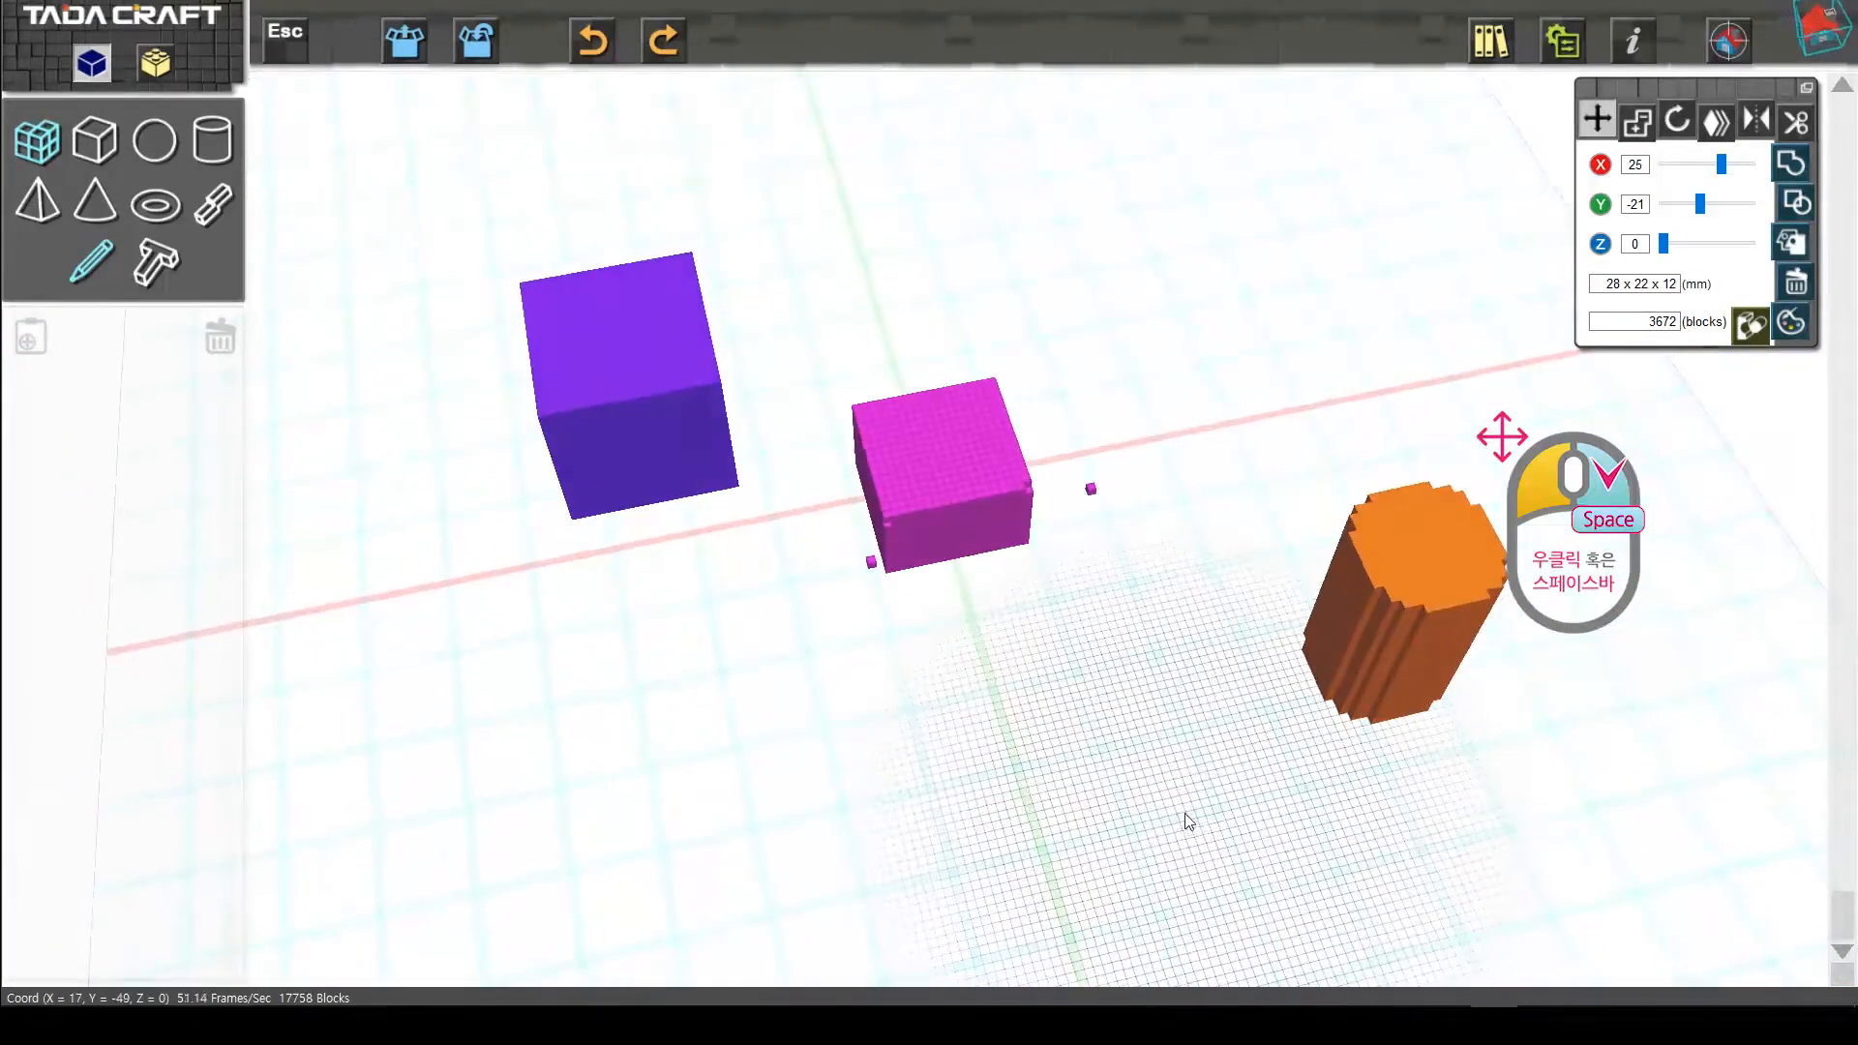
click(1316, 550)
drag(1316, 550, 1280, 505)
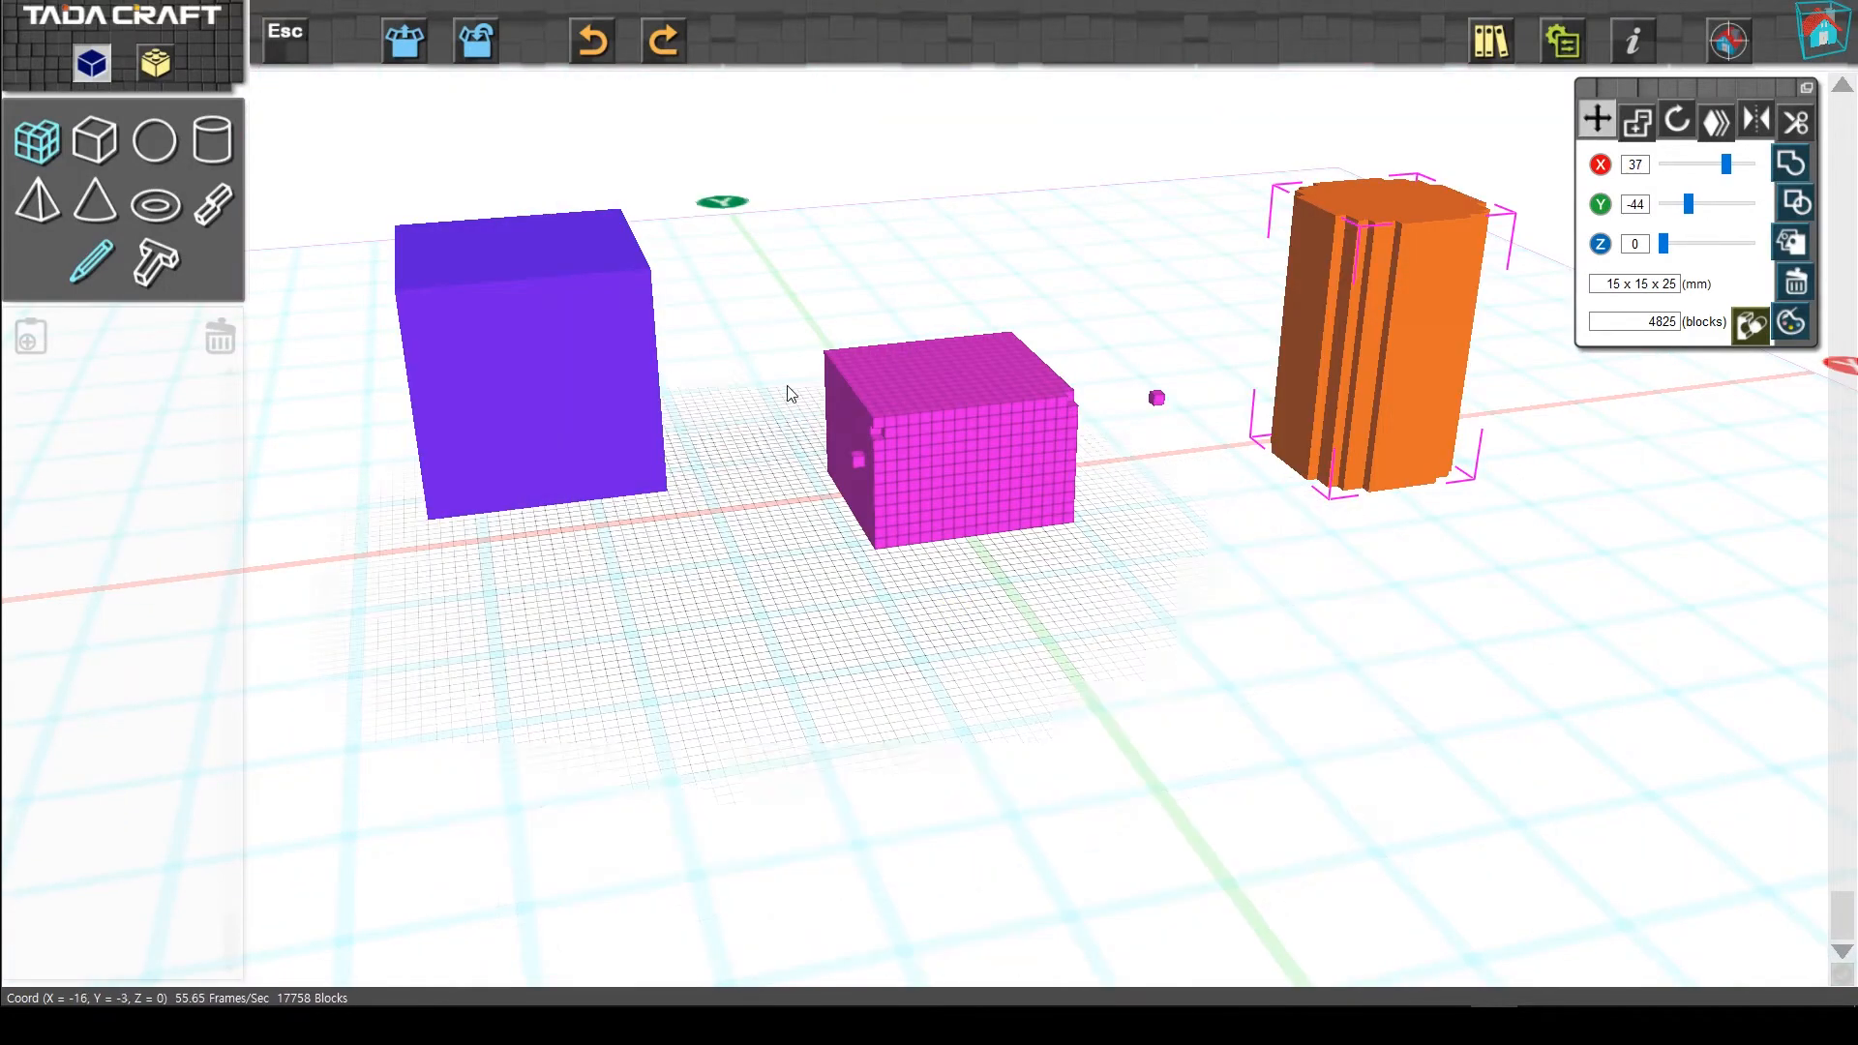
Create a yellow cone of 10 x 10 x 13 mm and place it on the grid at about X -25, Y -21.
click(99, 198)
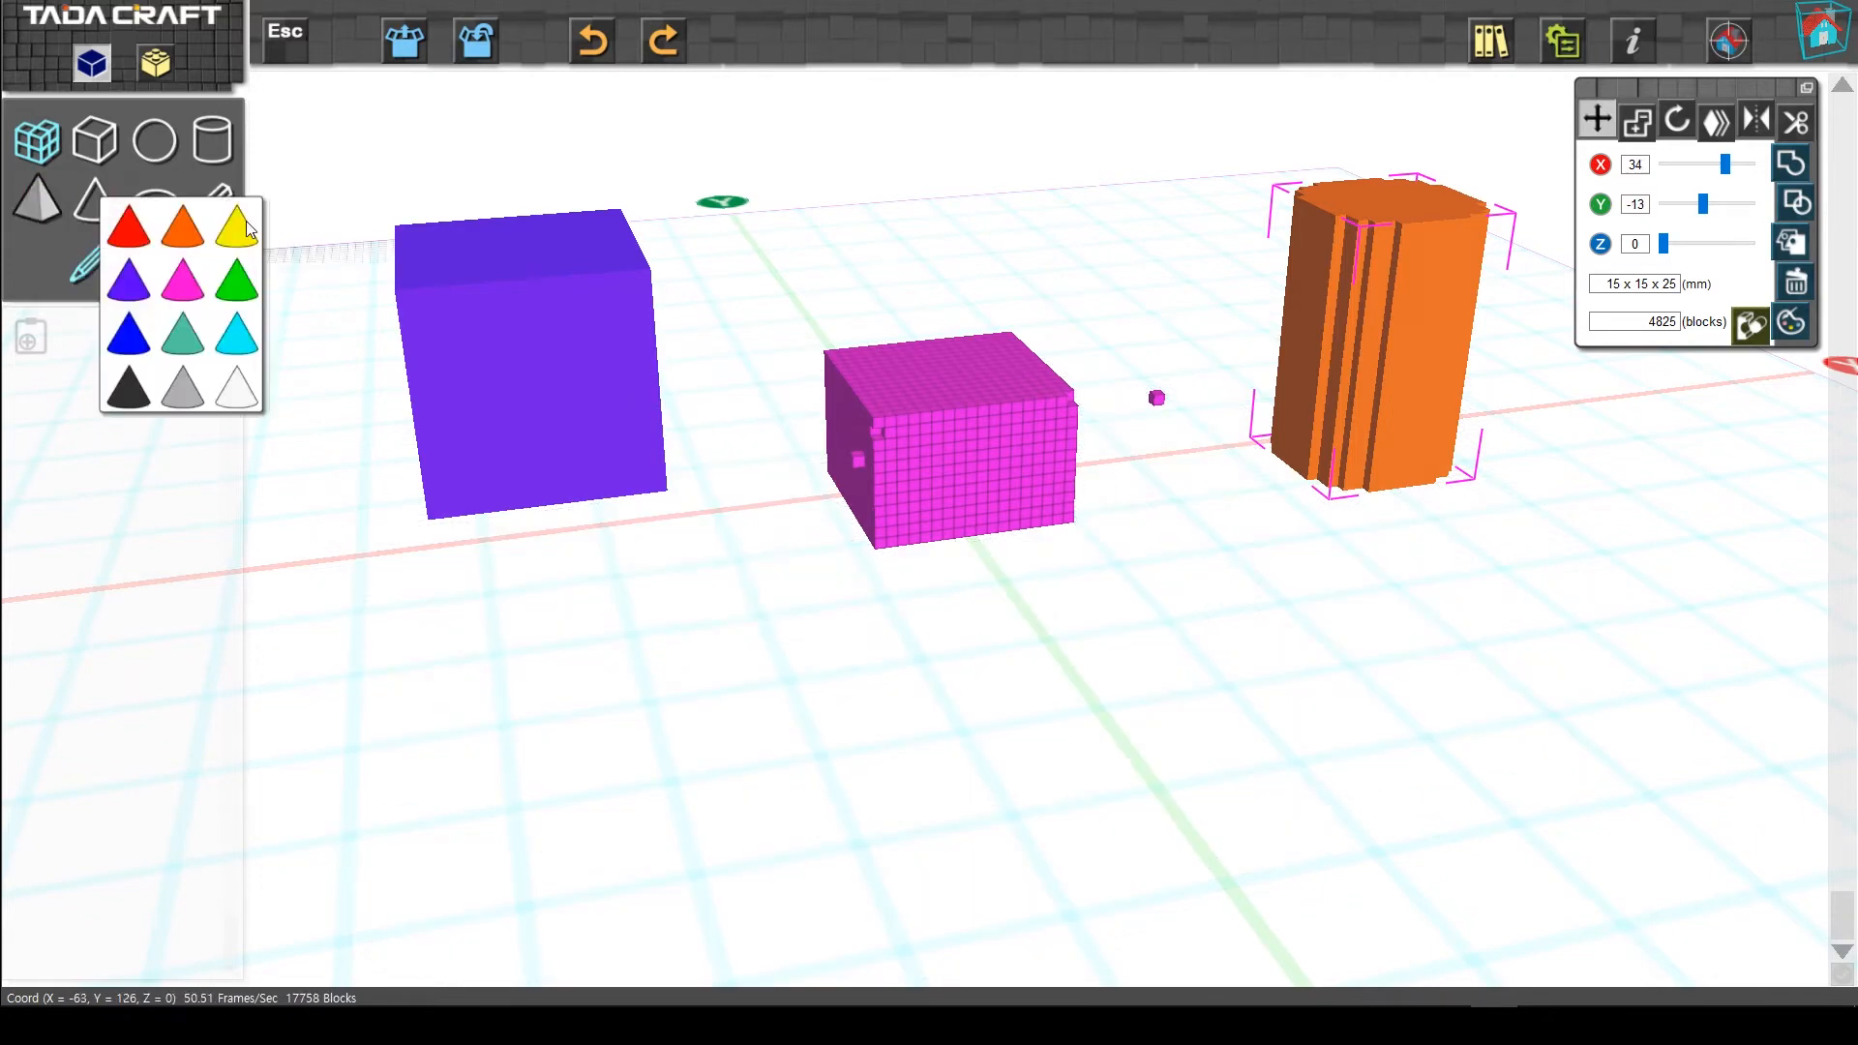
click(241, 225)
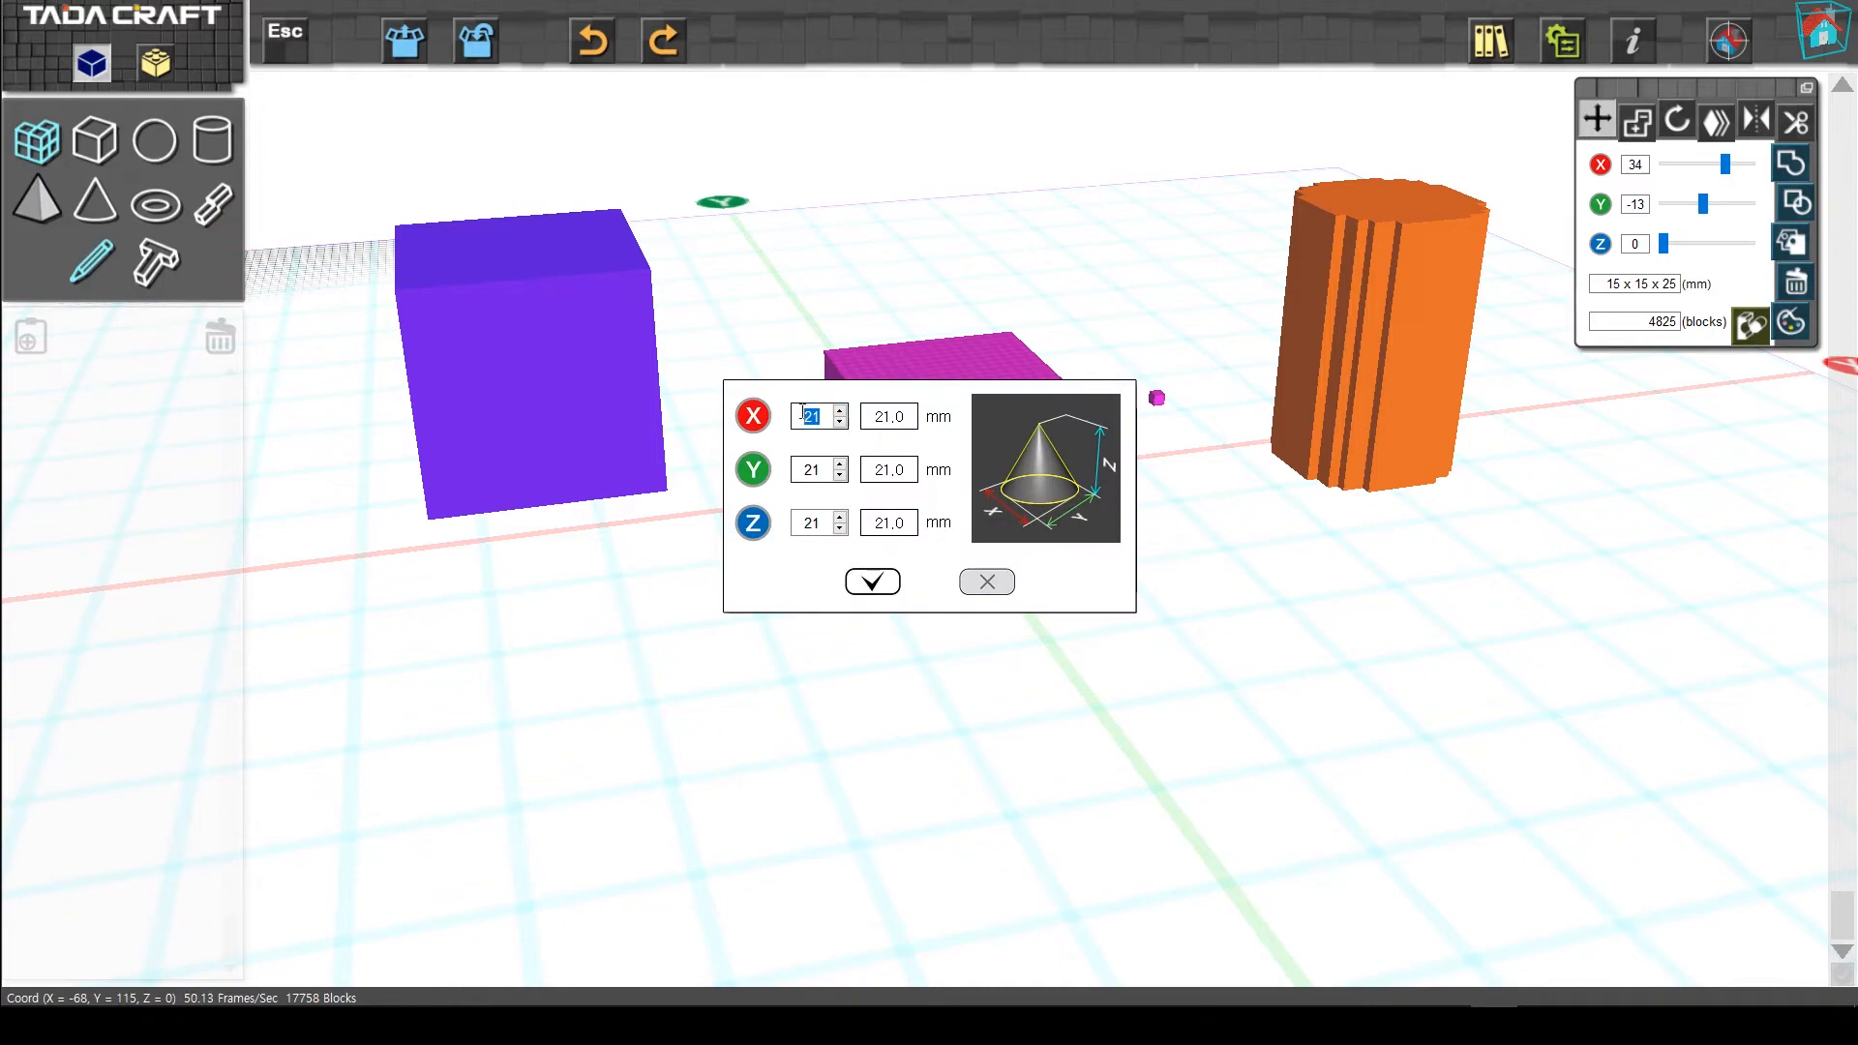
text(15)
click(873, 582)
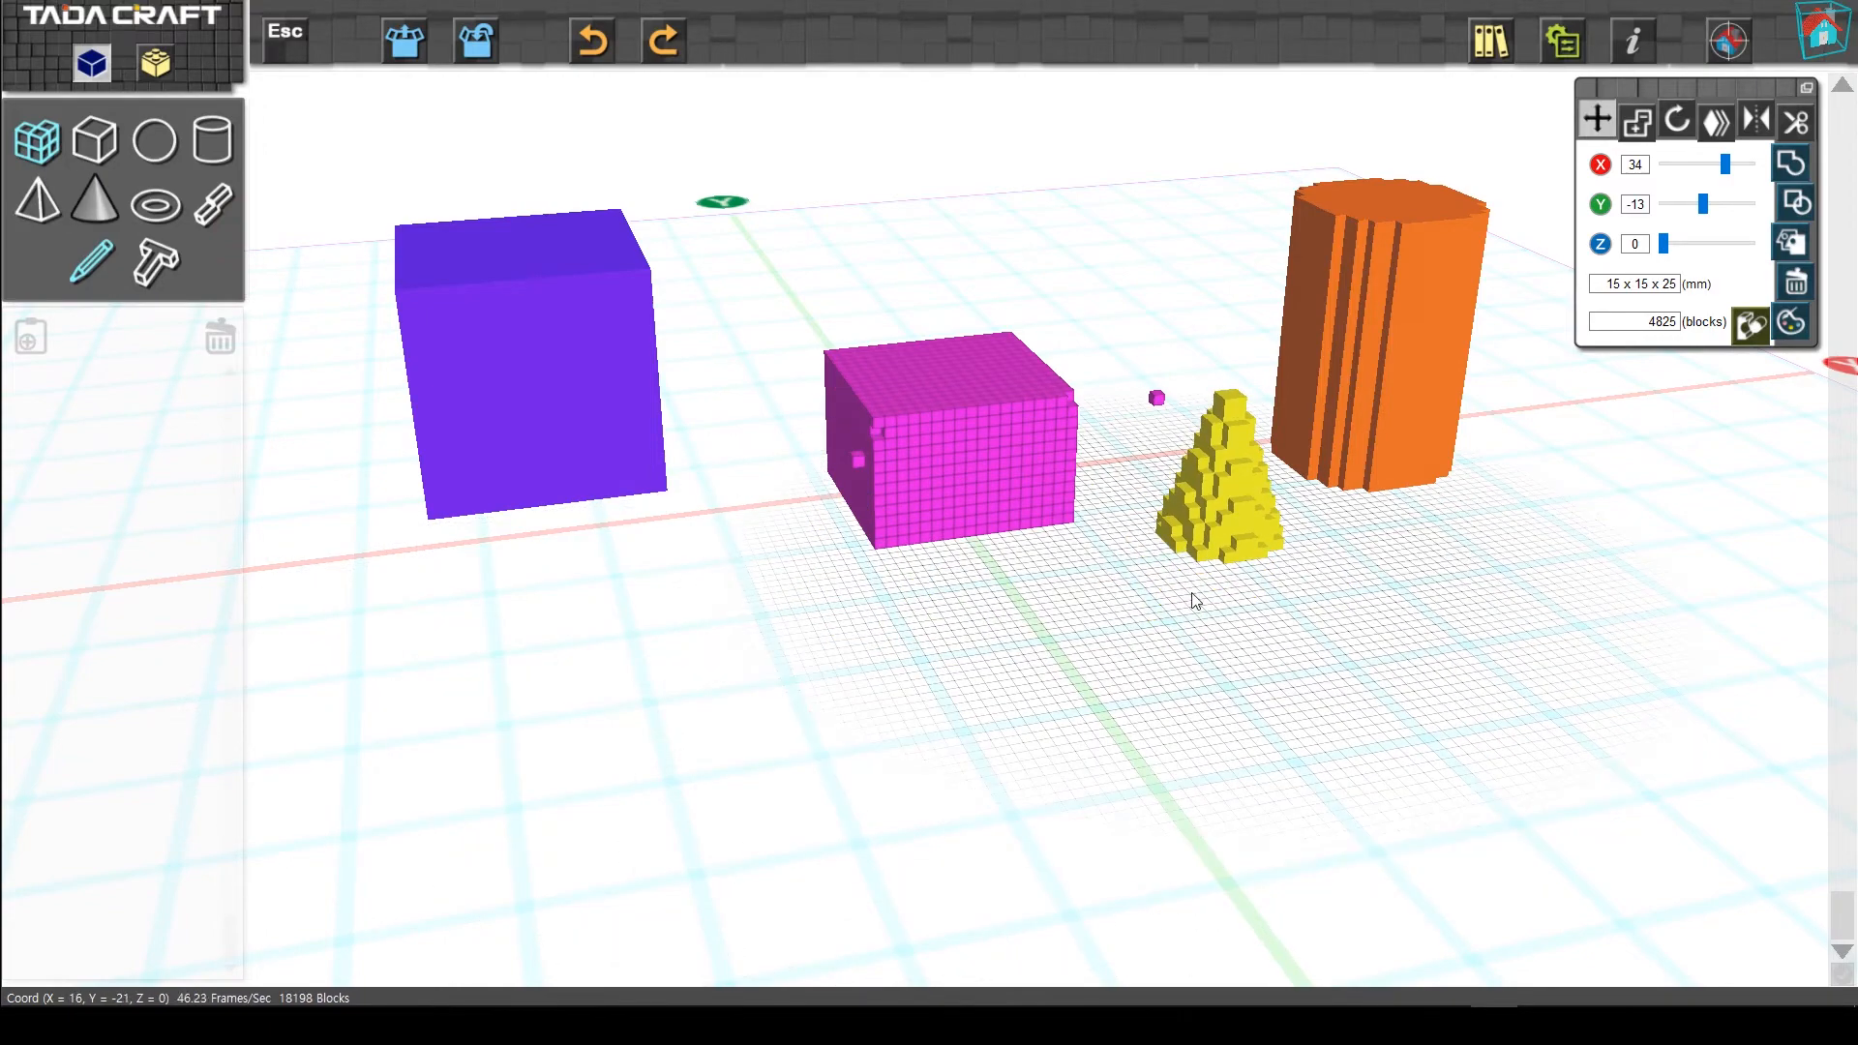
click(700, 625)
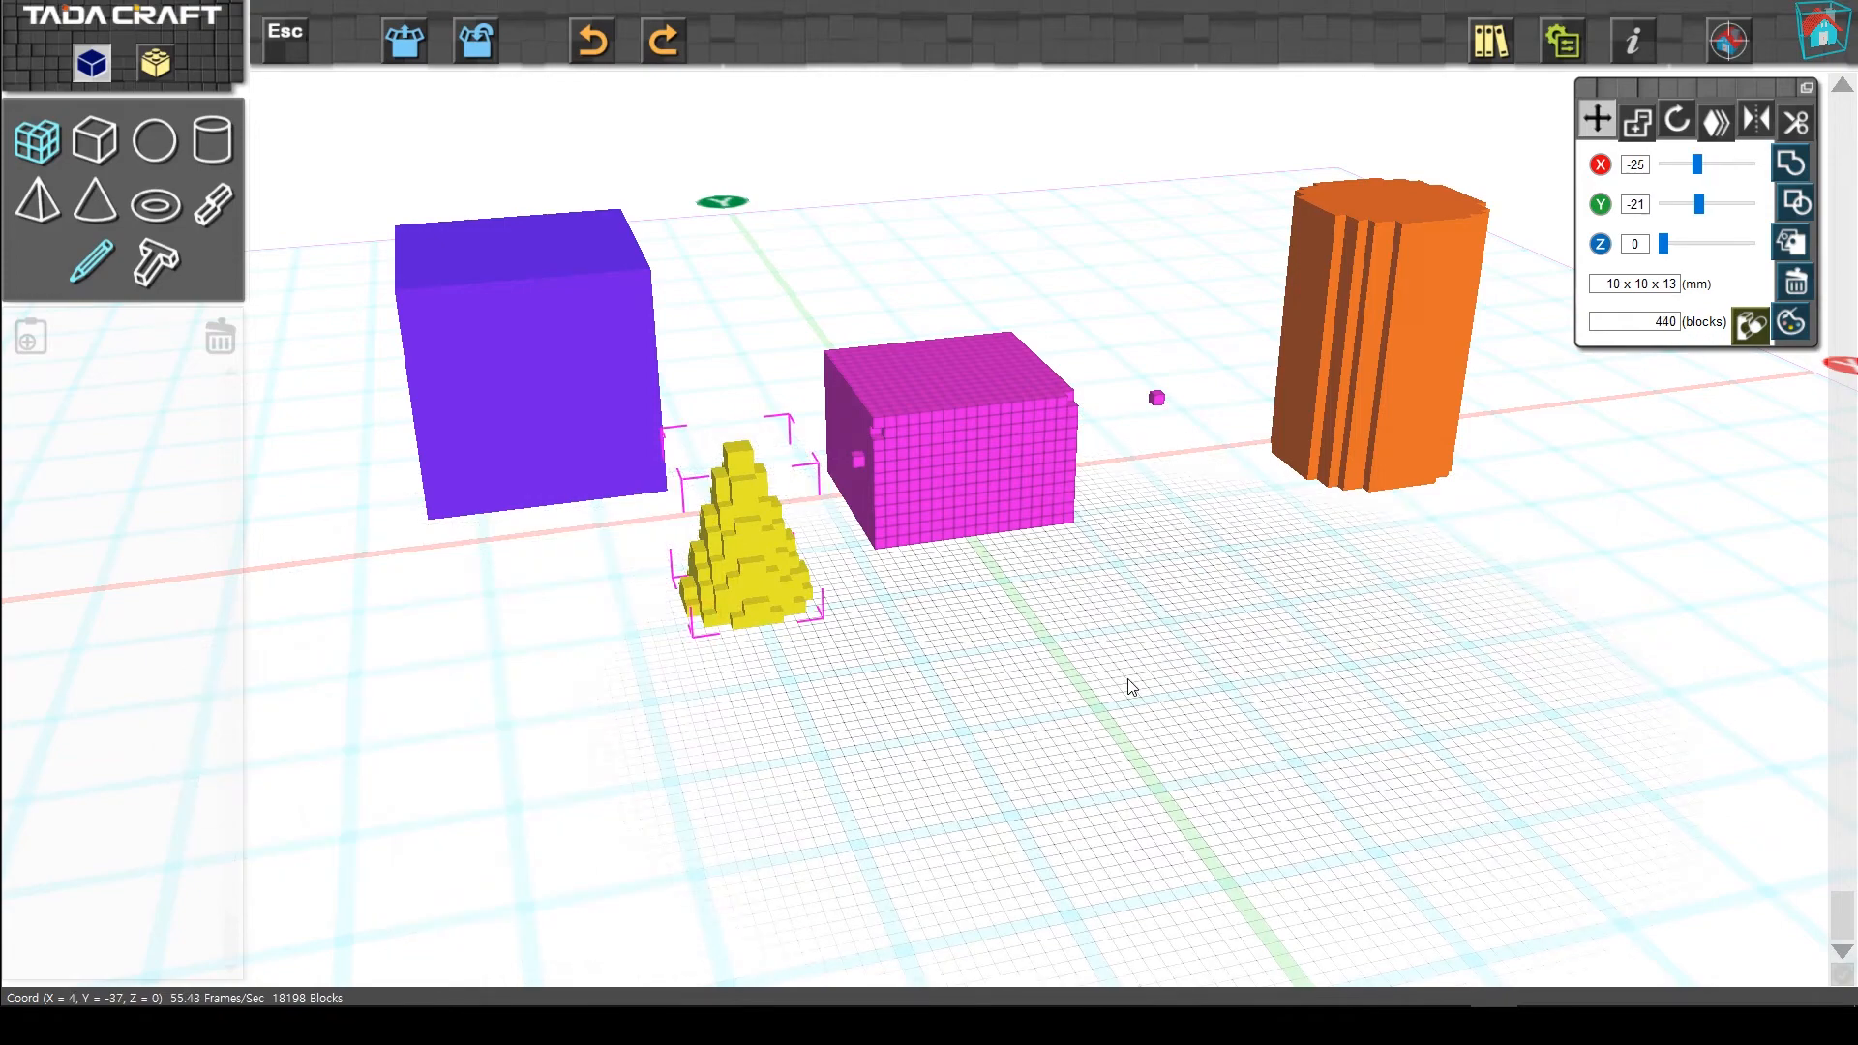
Move the yellow cone onto the top face of the pink body at about X -4, Y -8, Z 12.
right_drag(1126, 680, 1144, 695)
mouse_move(782, 641)
mouse_down()
mouse_move(768, 594)
mouse_move(968, 480)
mouse_move(837, 498)
mouse_move(775, 532)
mouse_move(1132, 431)
mouse_move(1003, 444)
mouse_move(958, 368)
mouse_move(1095, 726)
mouse_move(1082, 646)
mouse_move(985, 455)
mouse_move(903, 372)
mouse_move(1020, 578)
mouse_move(1018, 456)
mouse_up()
key(space)
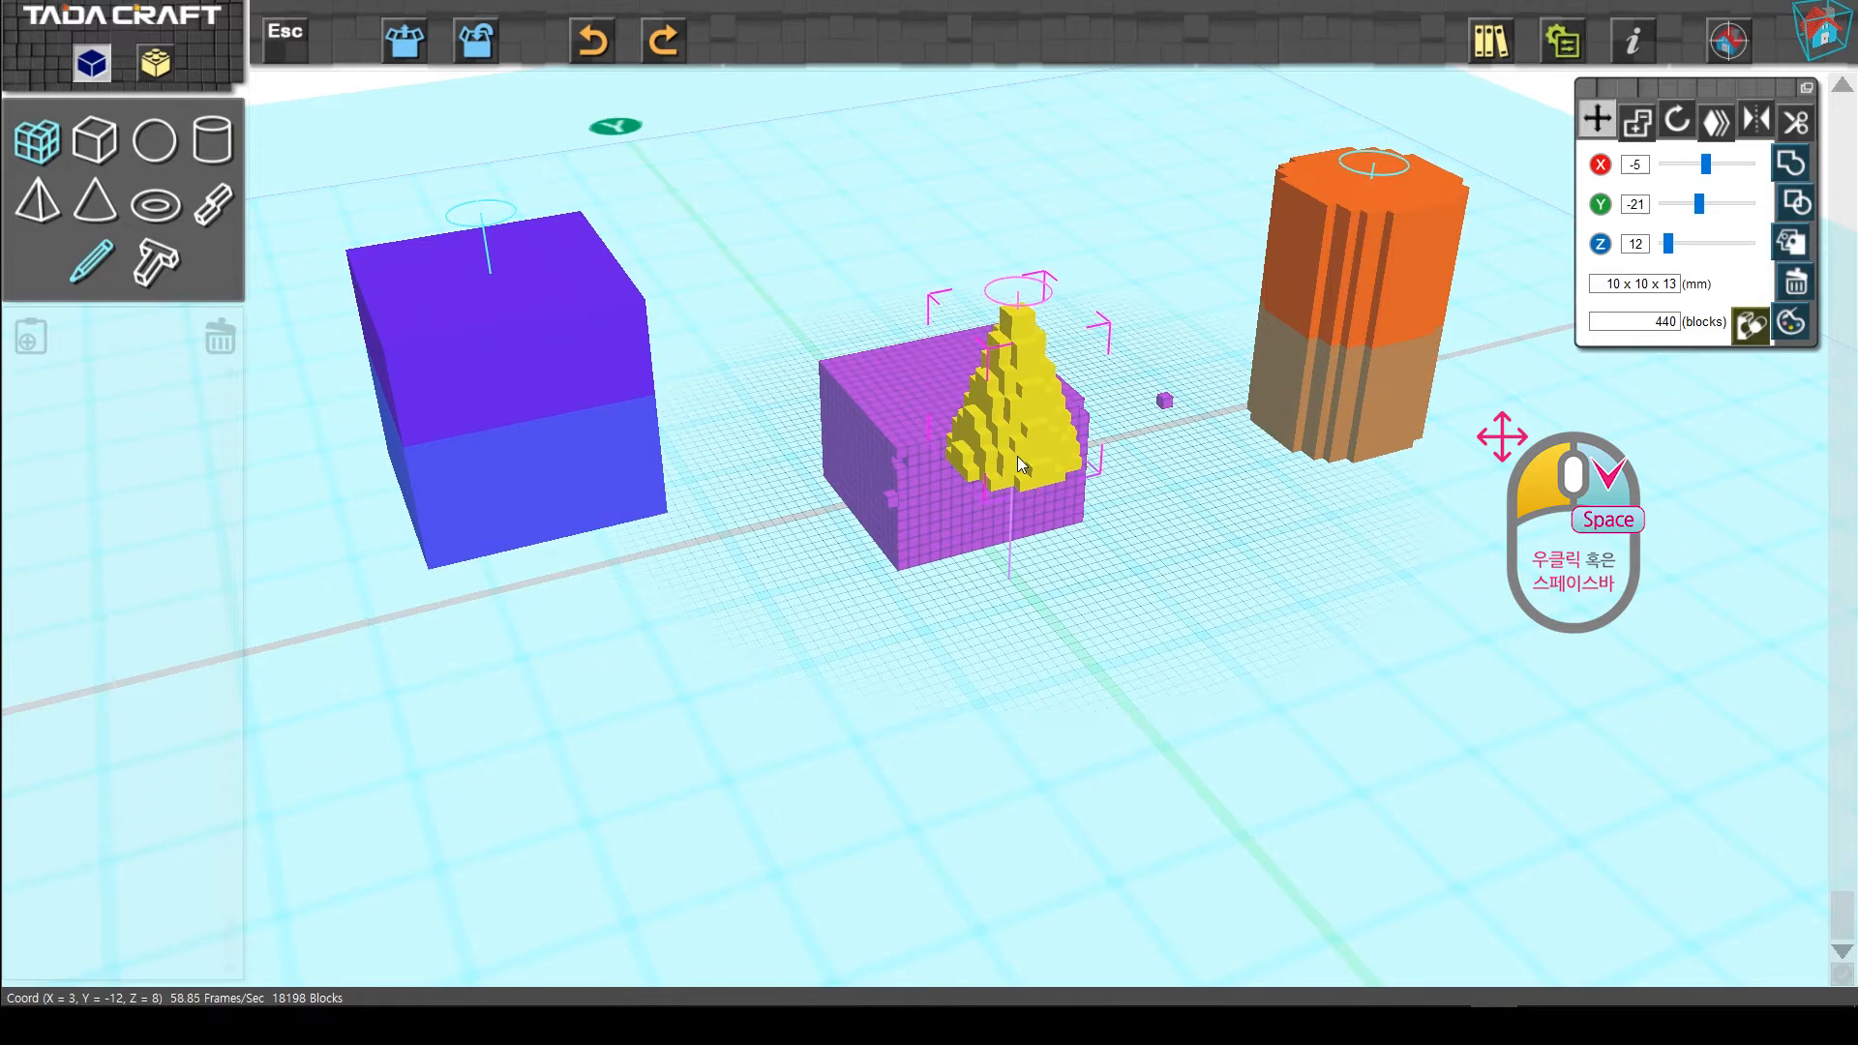
drag(1018, 456, 957, 377)
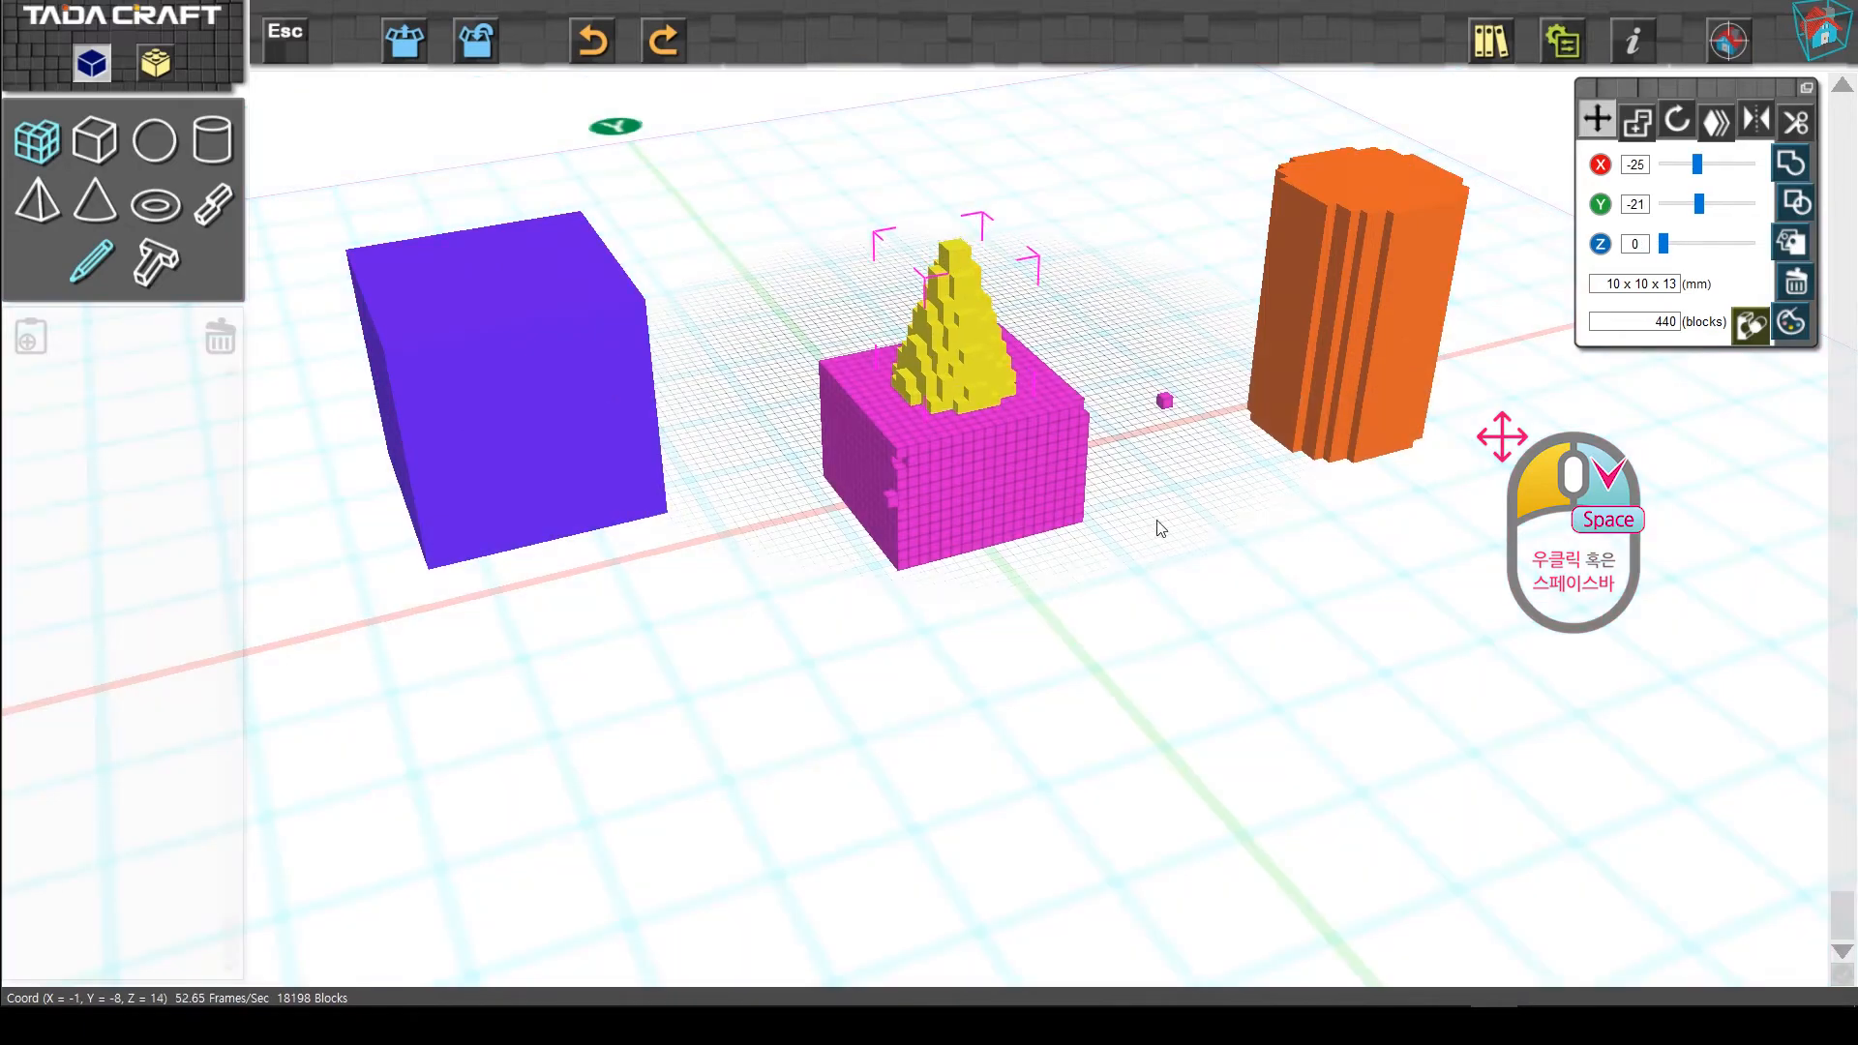
mouse_move(1095, 634)
right_down()
mouse_move(1049, 577)
mouse_move(912, 609)
mouse_move(915, 658)
mouse_move(983, 681)
mouse_move(1095, 635)
mouse_move(1021, 641)
mouse_move(1045, 576)
mouse_move(1048, 634)
right_up()
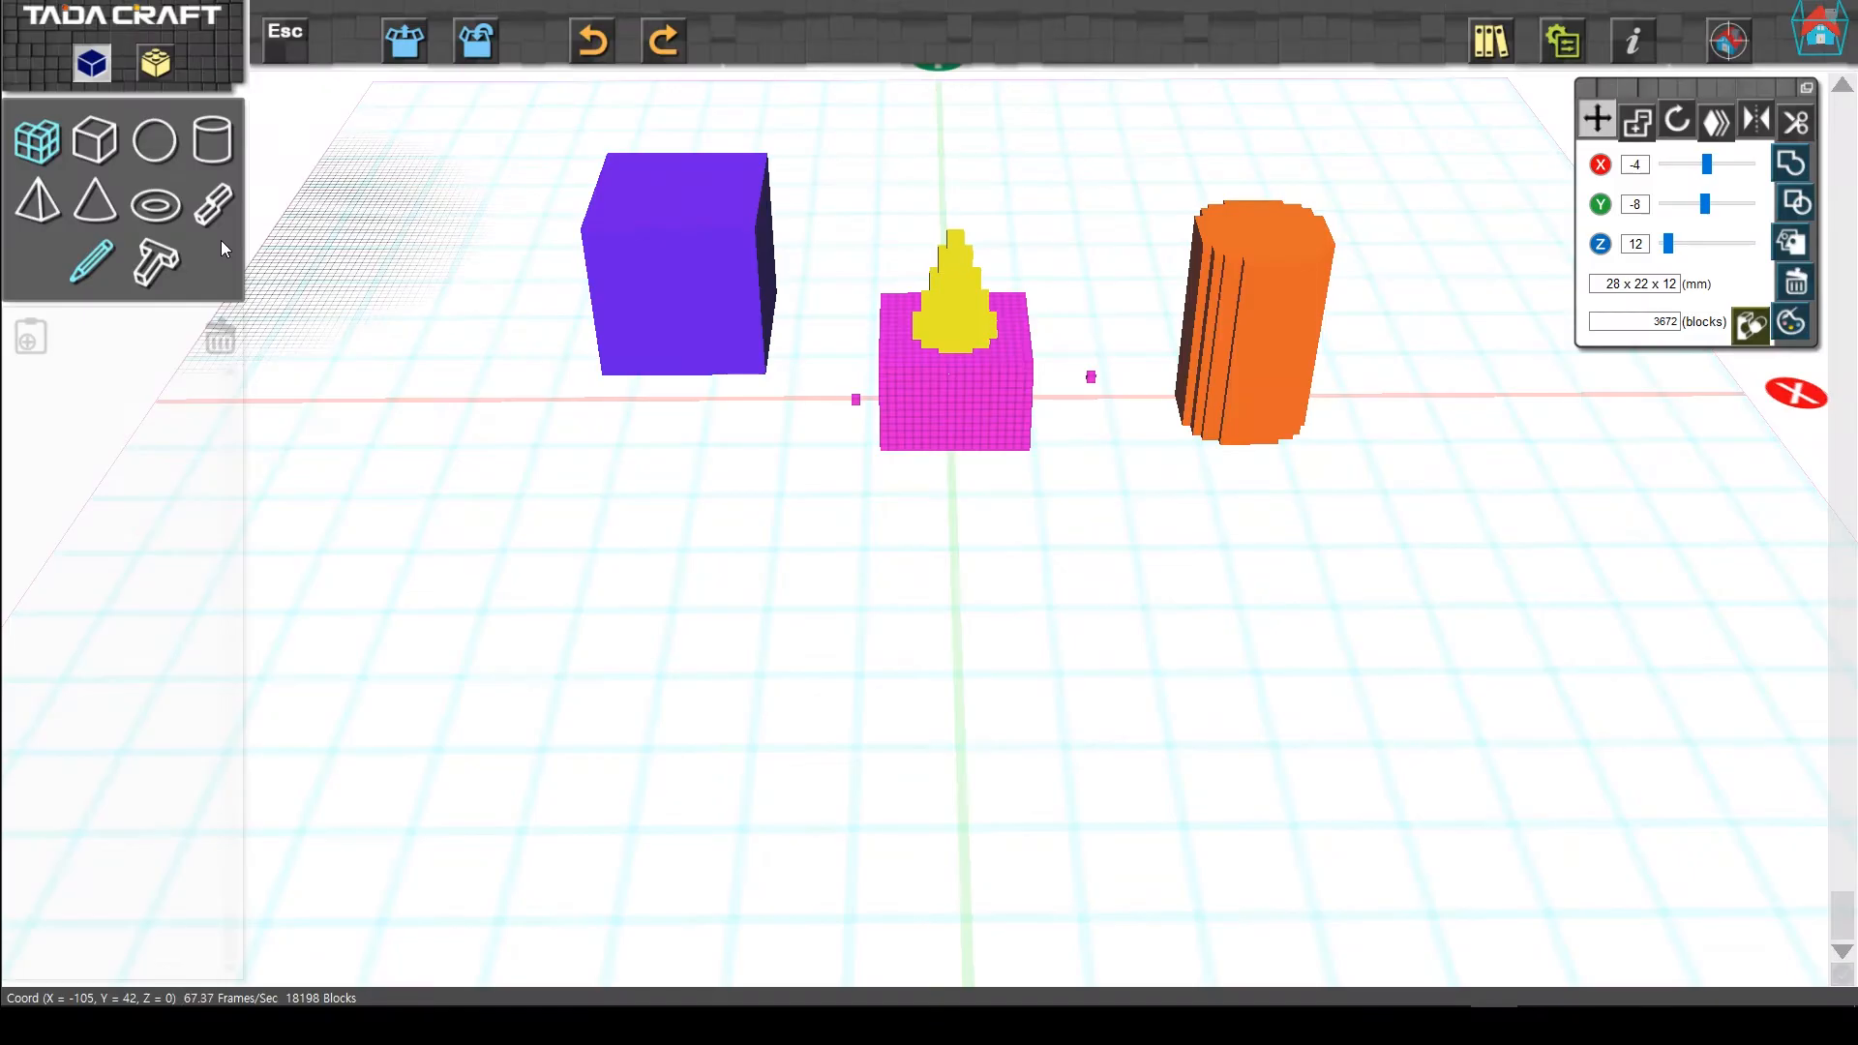
Draw a flat rectangular plate of cyan blocks, one block high, on the grid in front of the purple box.
click(38, 145)
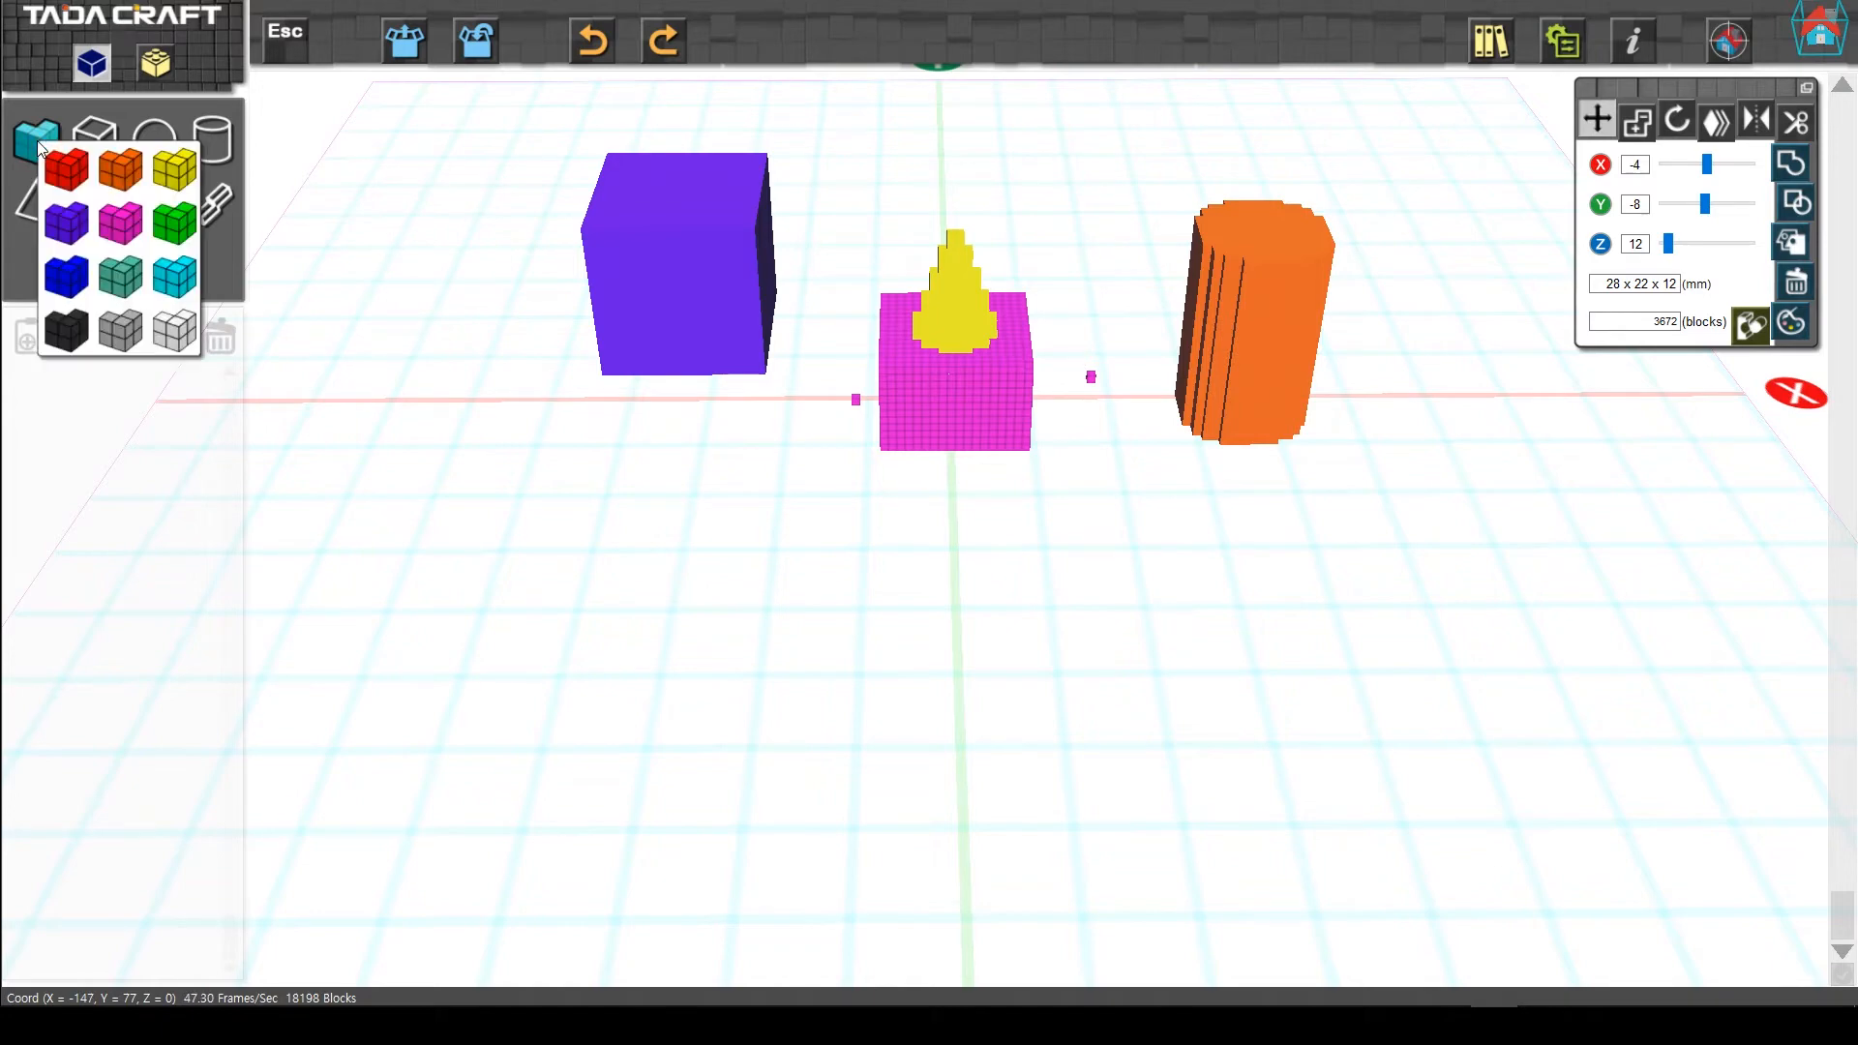
click(179, 280)
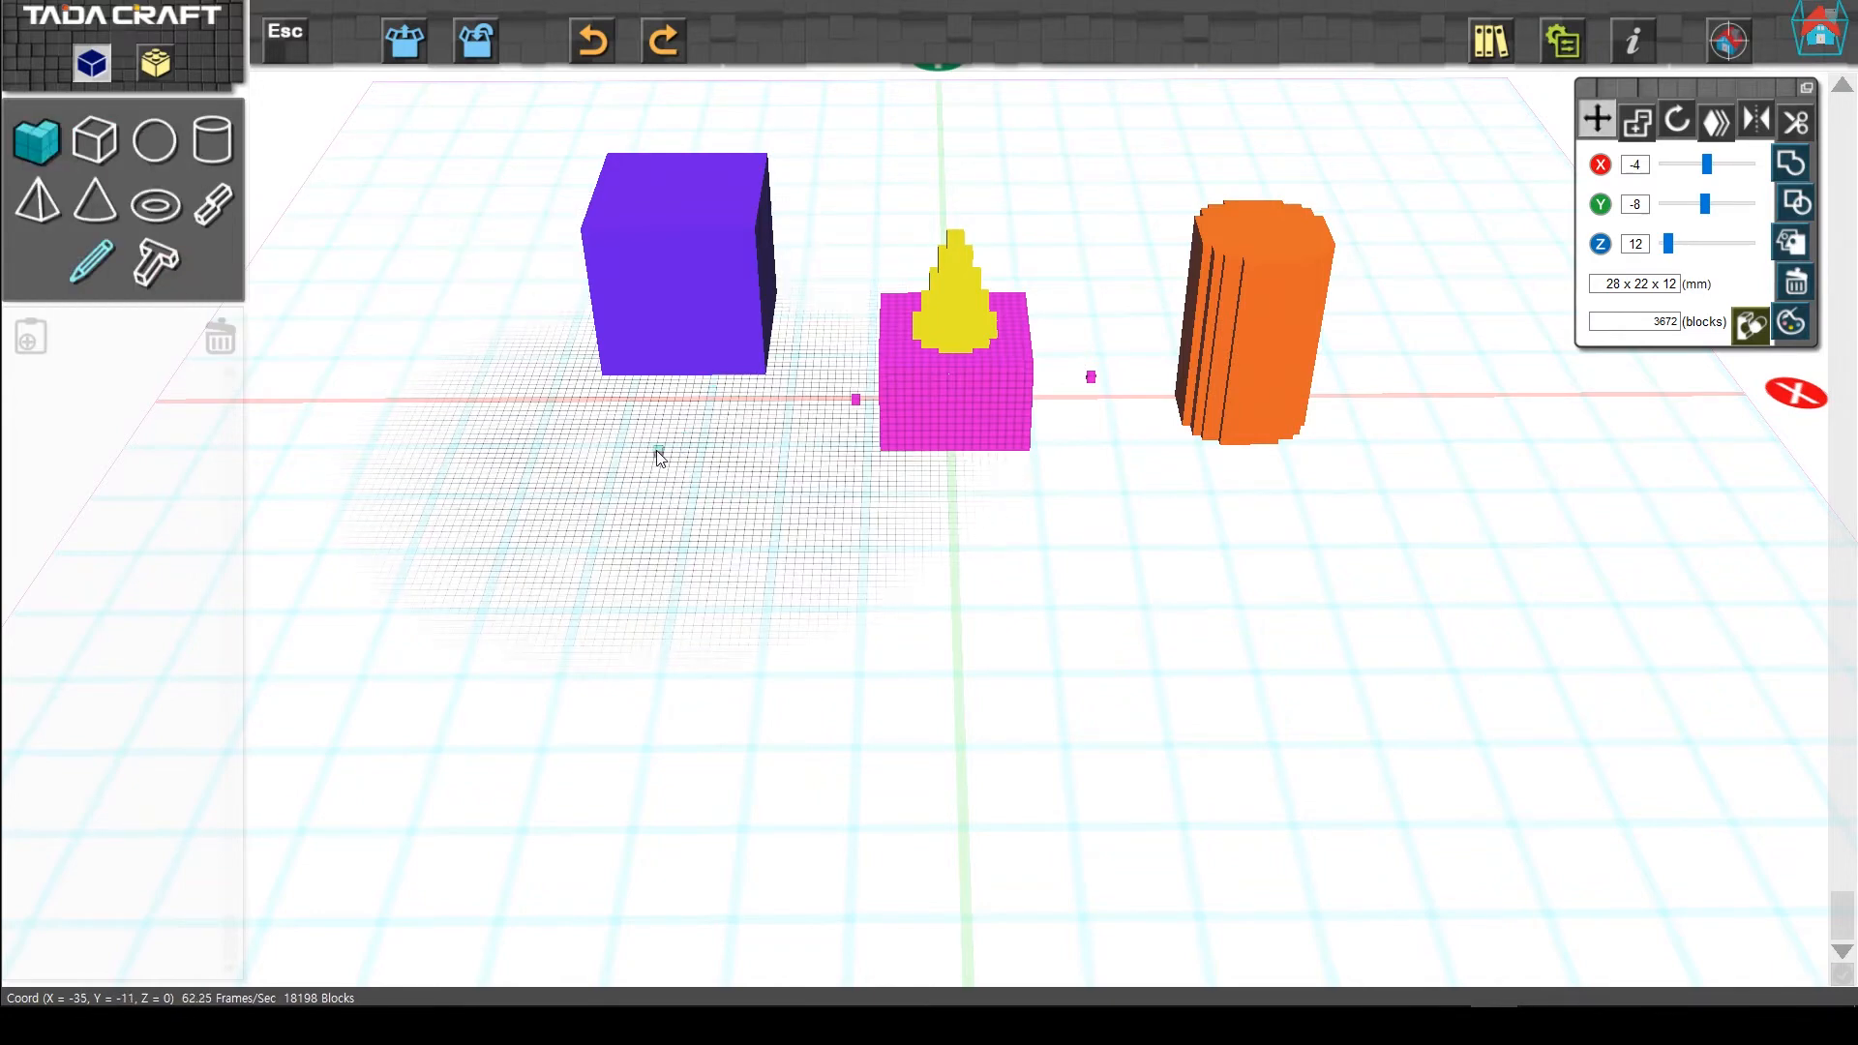
scroll(706, 475, up, 5)
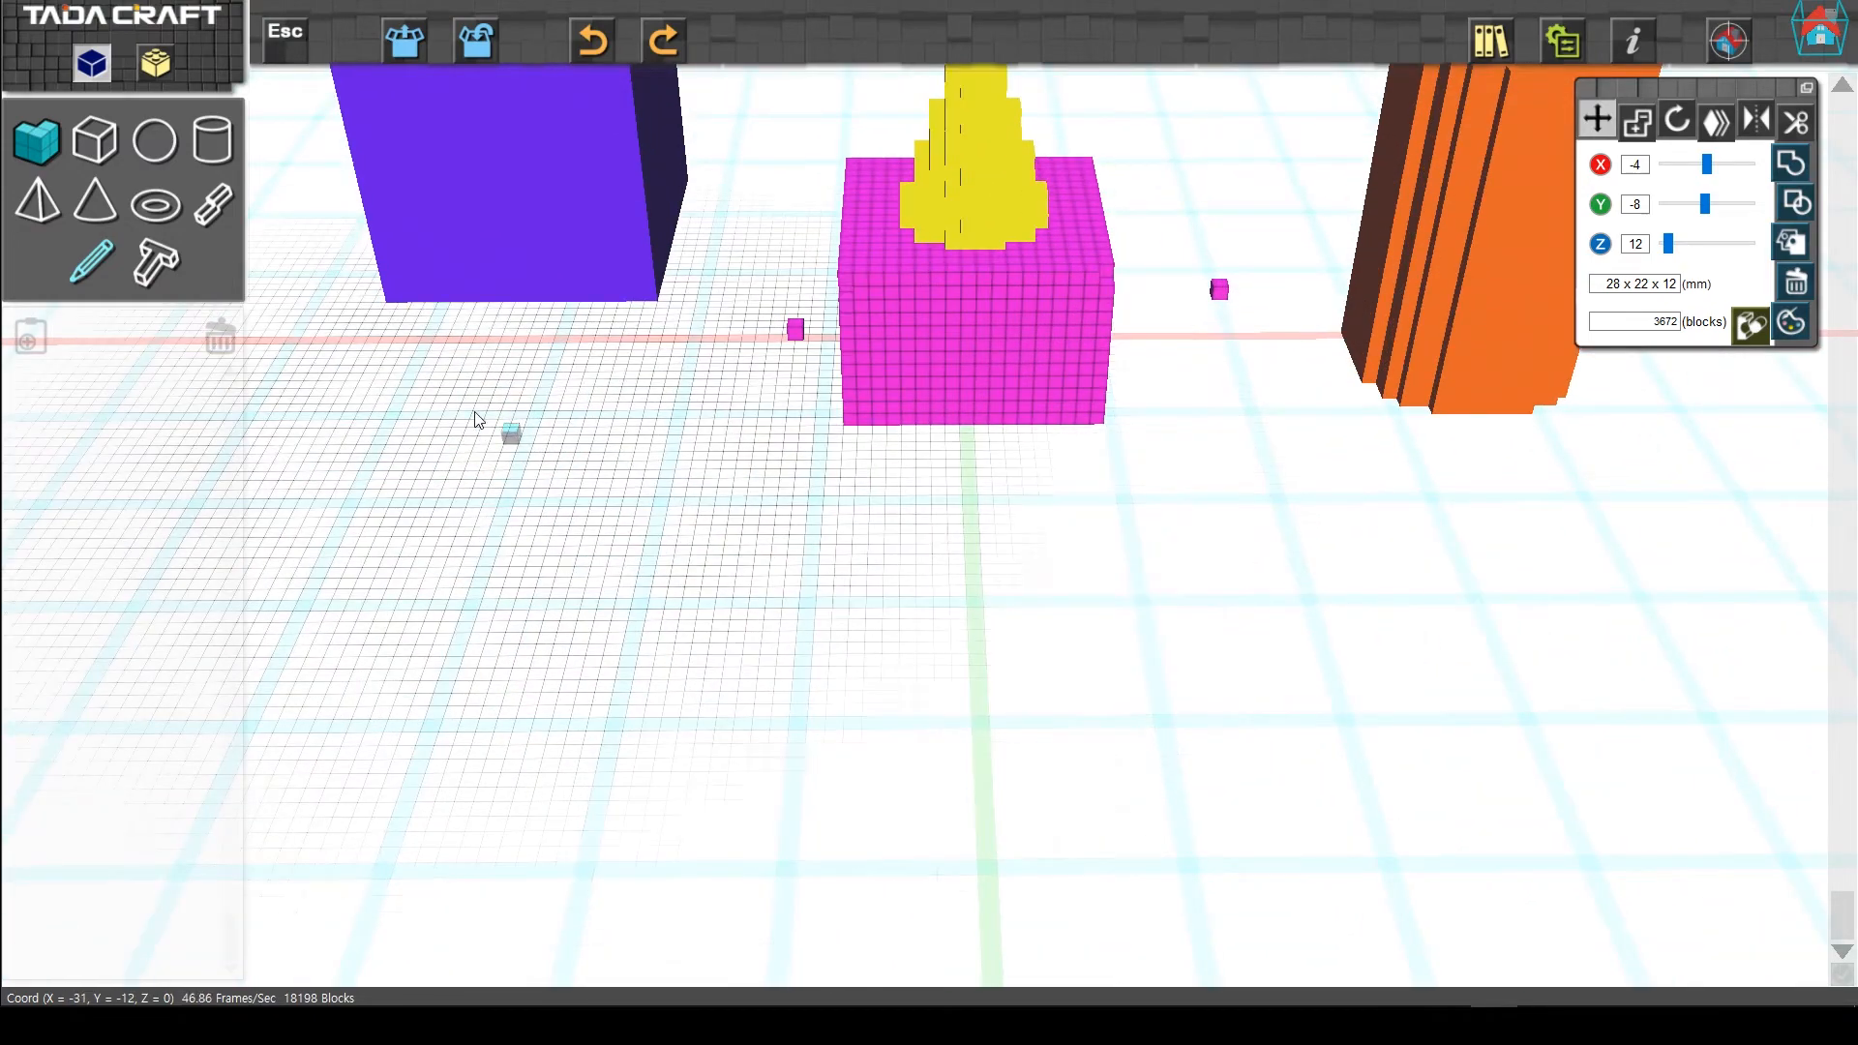
right_drag(534, 397, 816, 429)
drag(816, 430, 1057, 435)
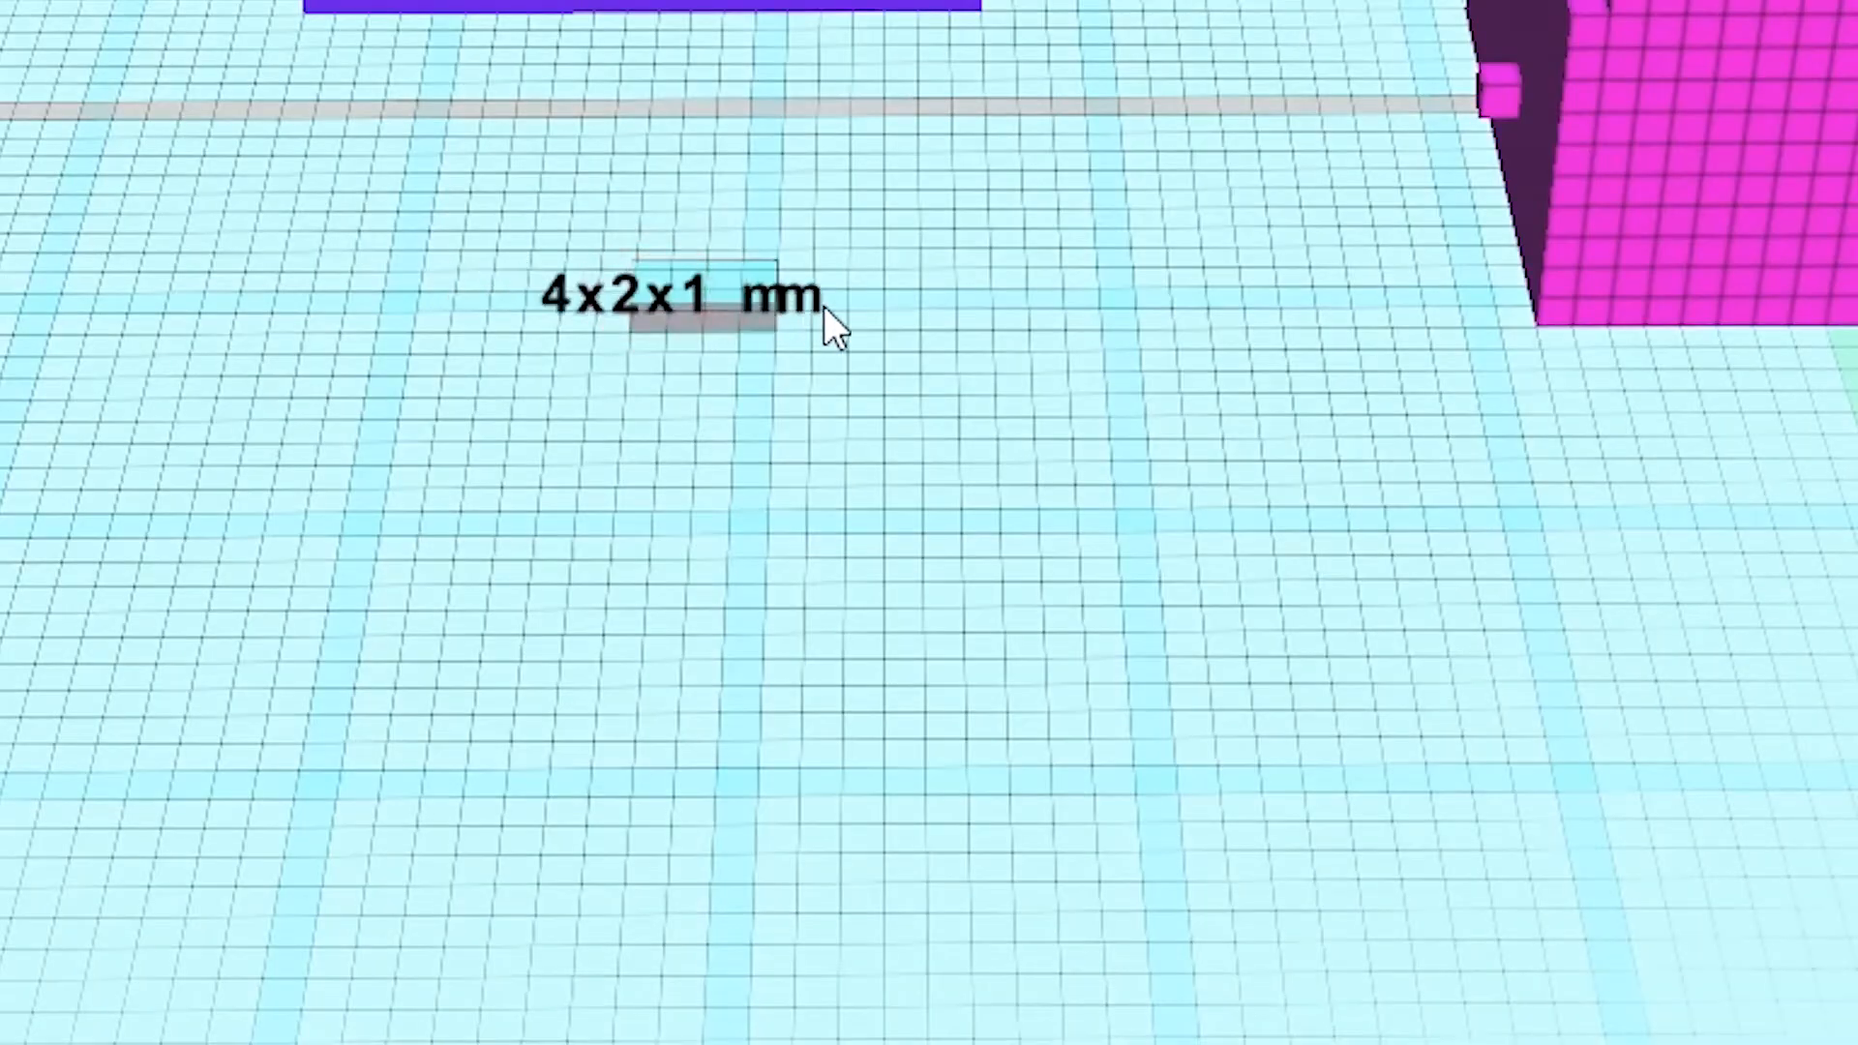
drag(1242, 299, 1269, 763)
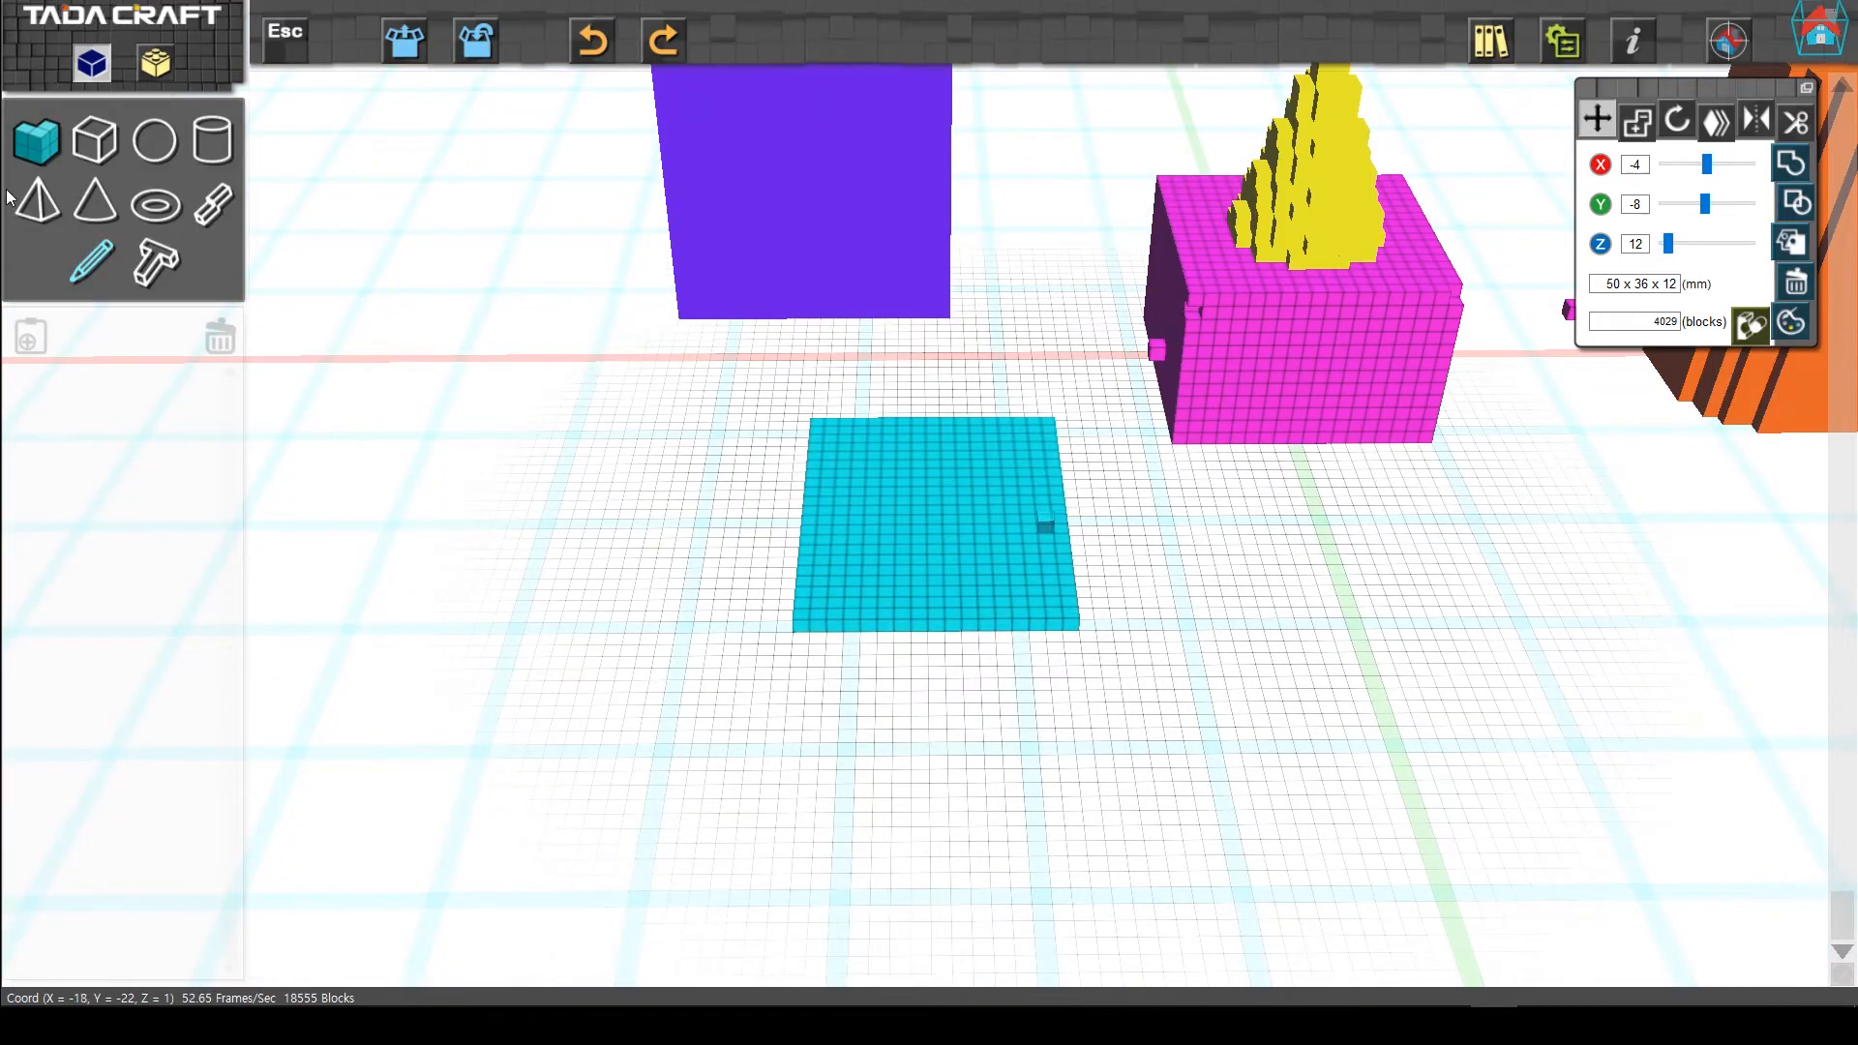
Build a pink block cuboid with a base of about 13 x 14 mm on the grid in front of the pink body.
click(46, 145)
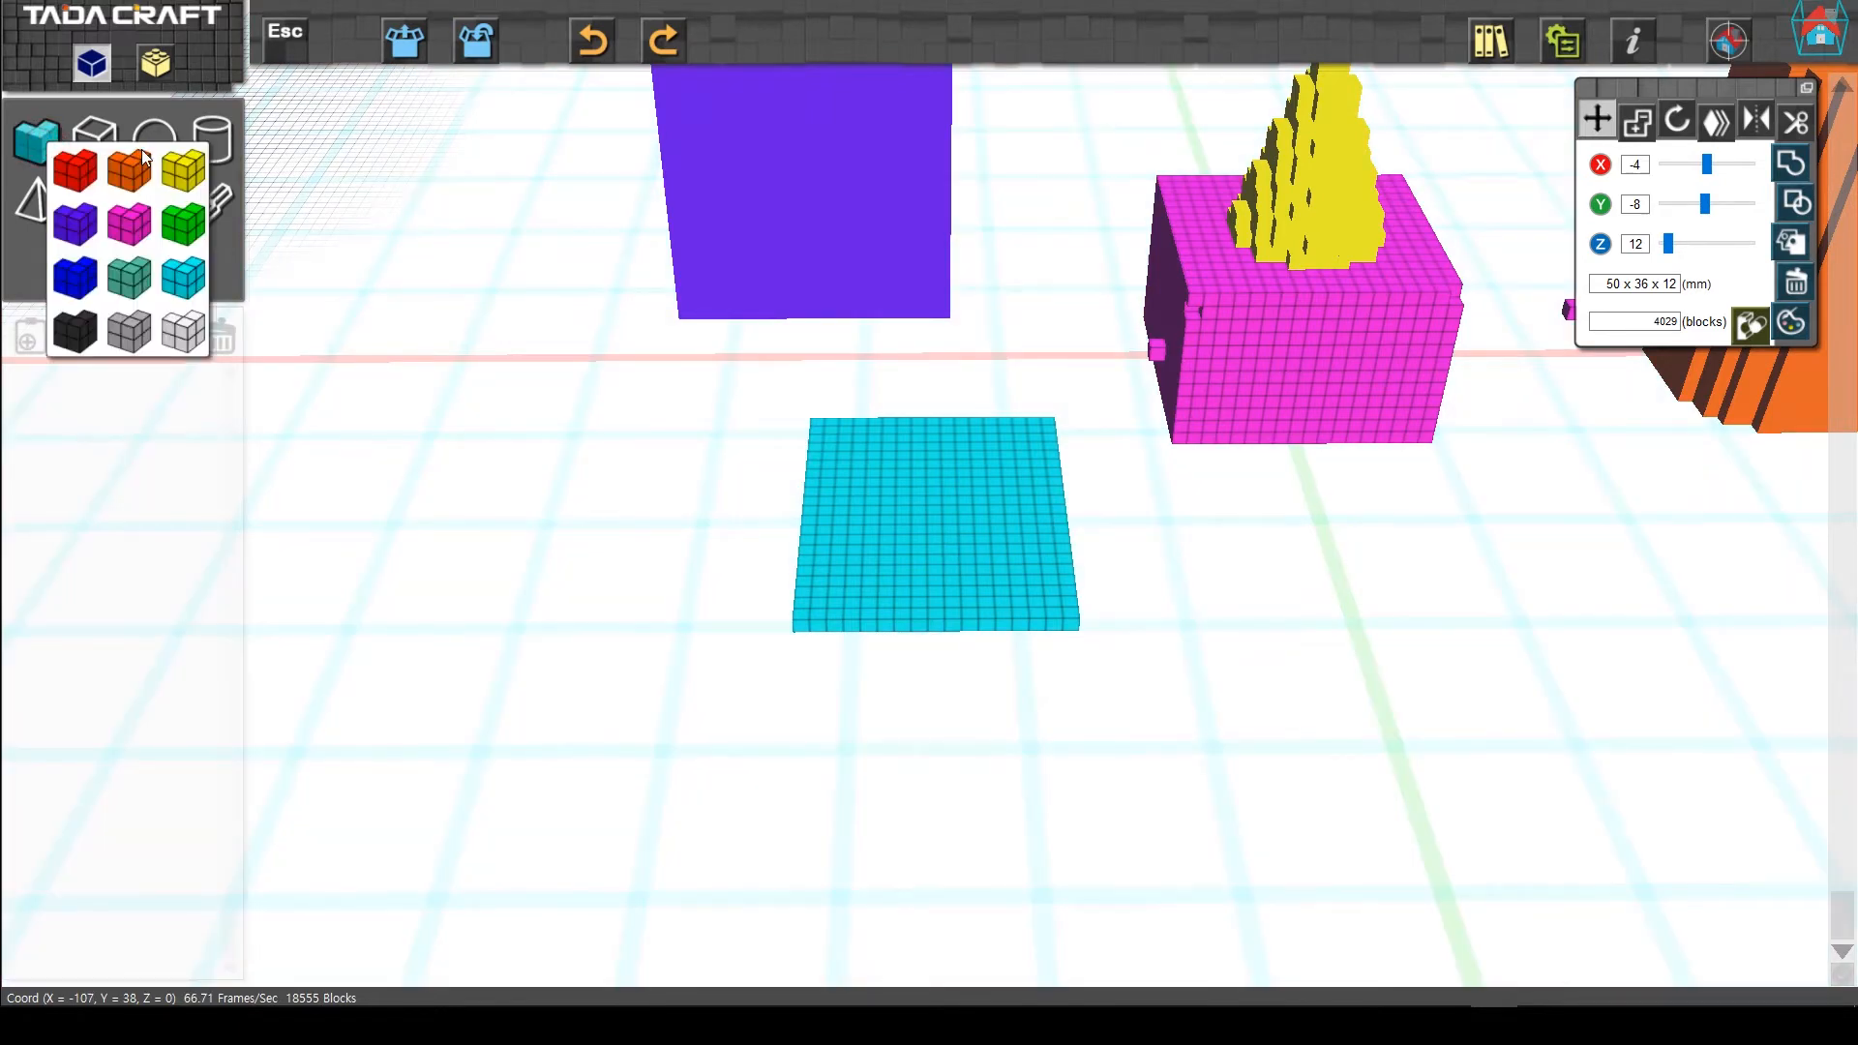
click(133, 225)
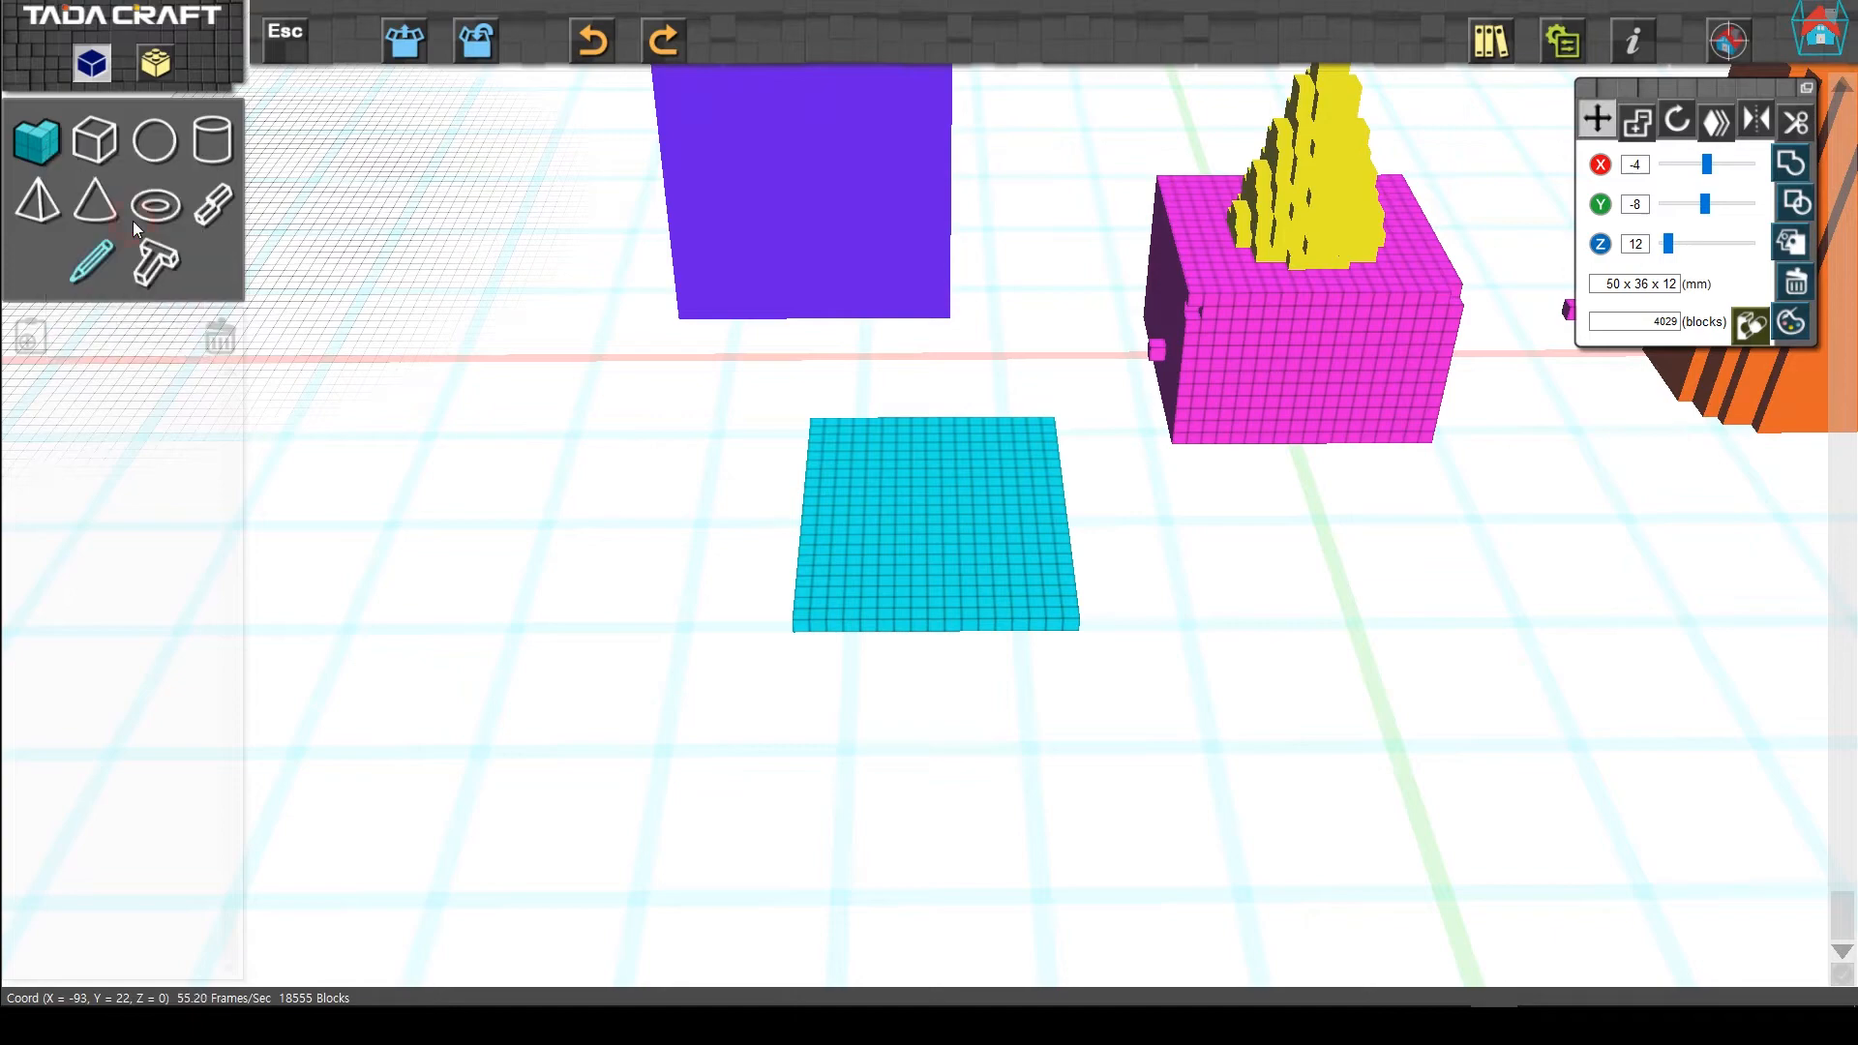
right_drag(1382, 499, 1064, 419)
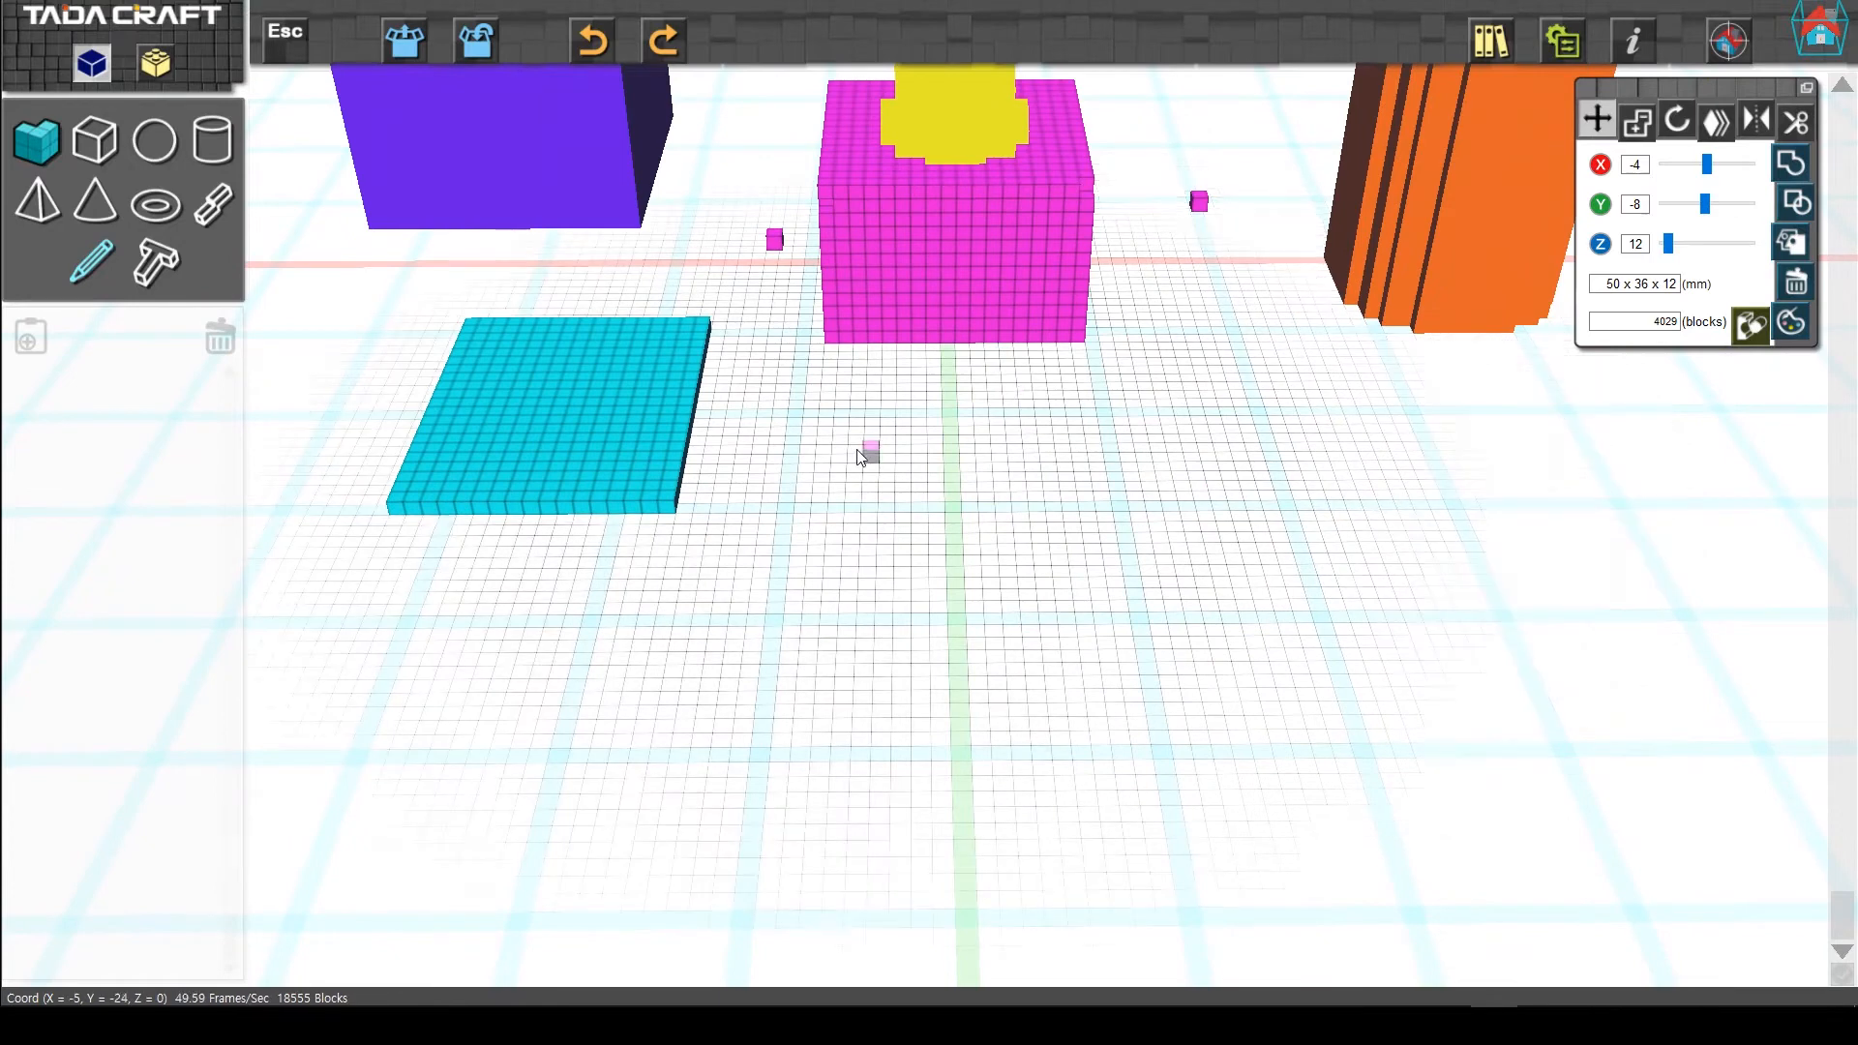
drag(838, 441, 1082, 606)
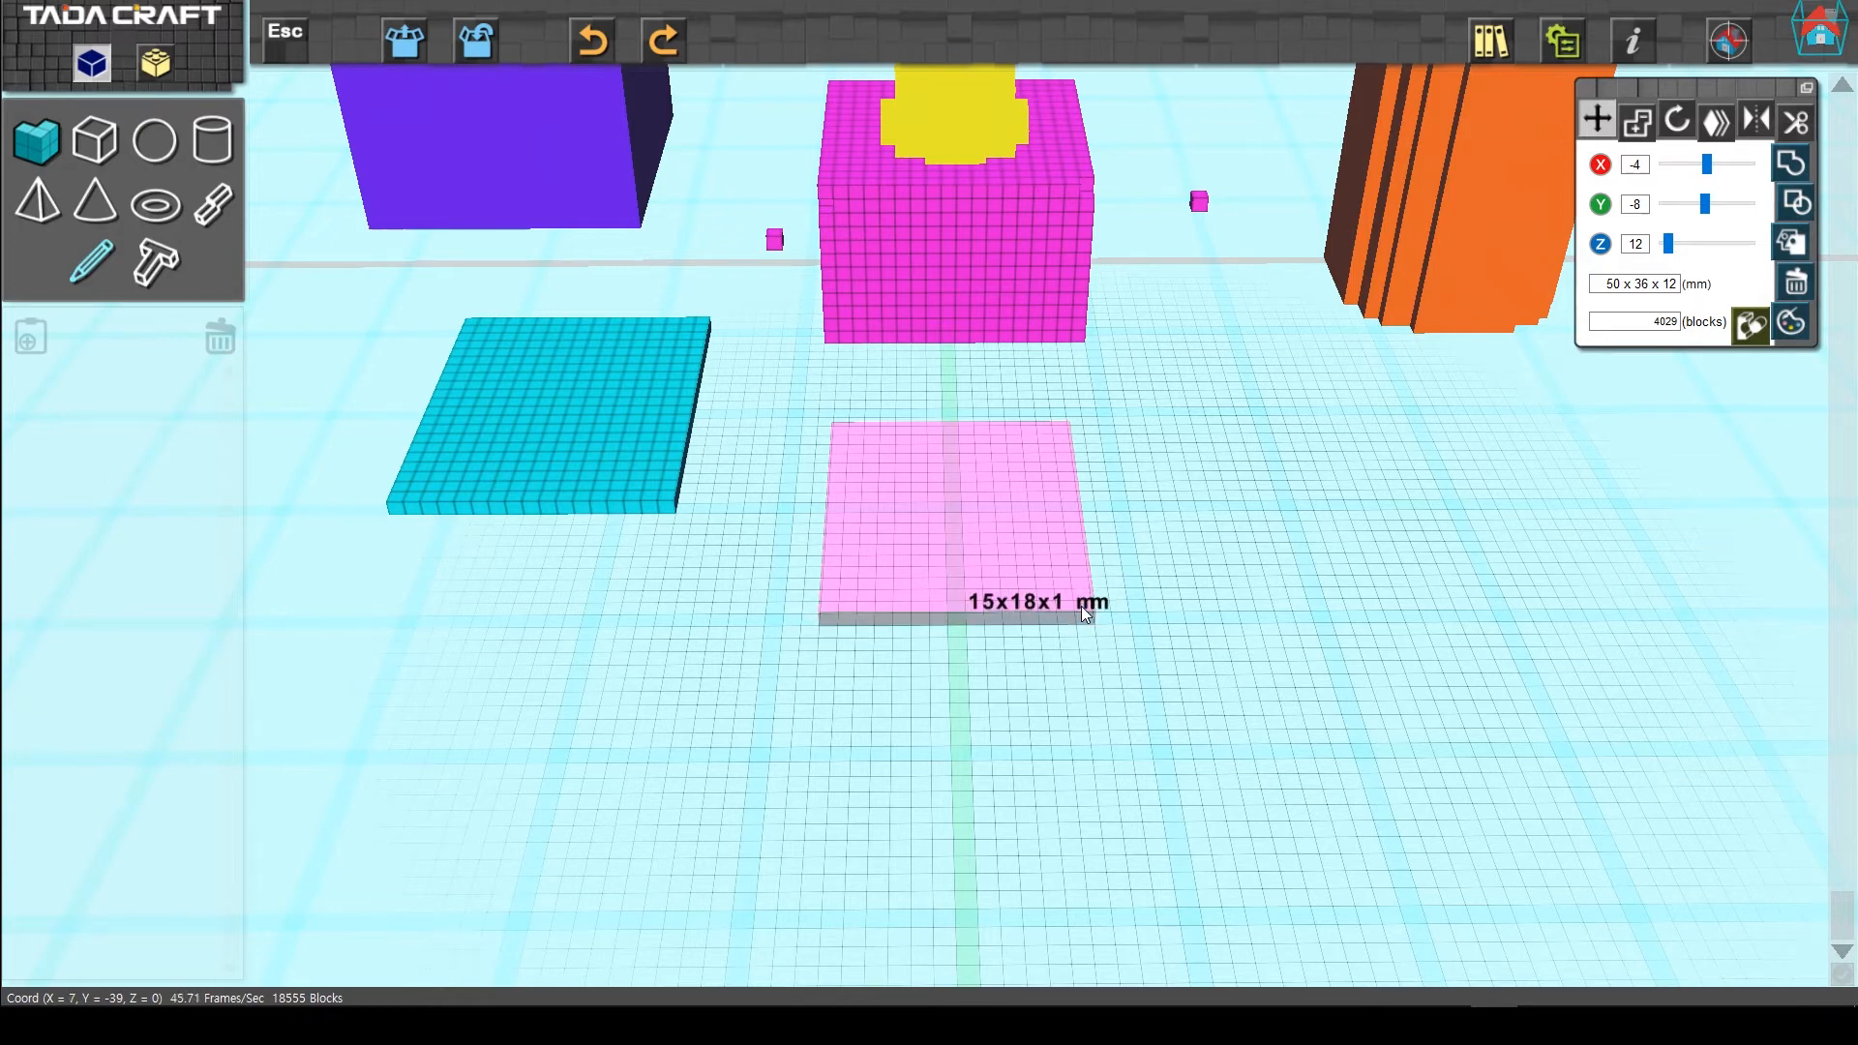
mouse_move(1082, 605)
mouse_down()
mouse_move(1086, 560)
mouse_move(1078, 592)
mouse_up()
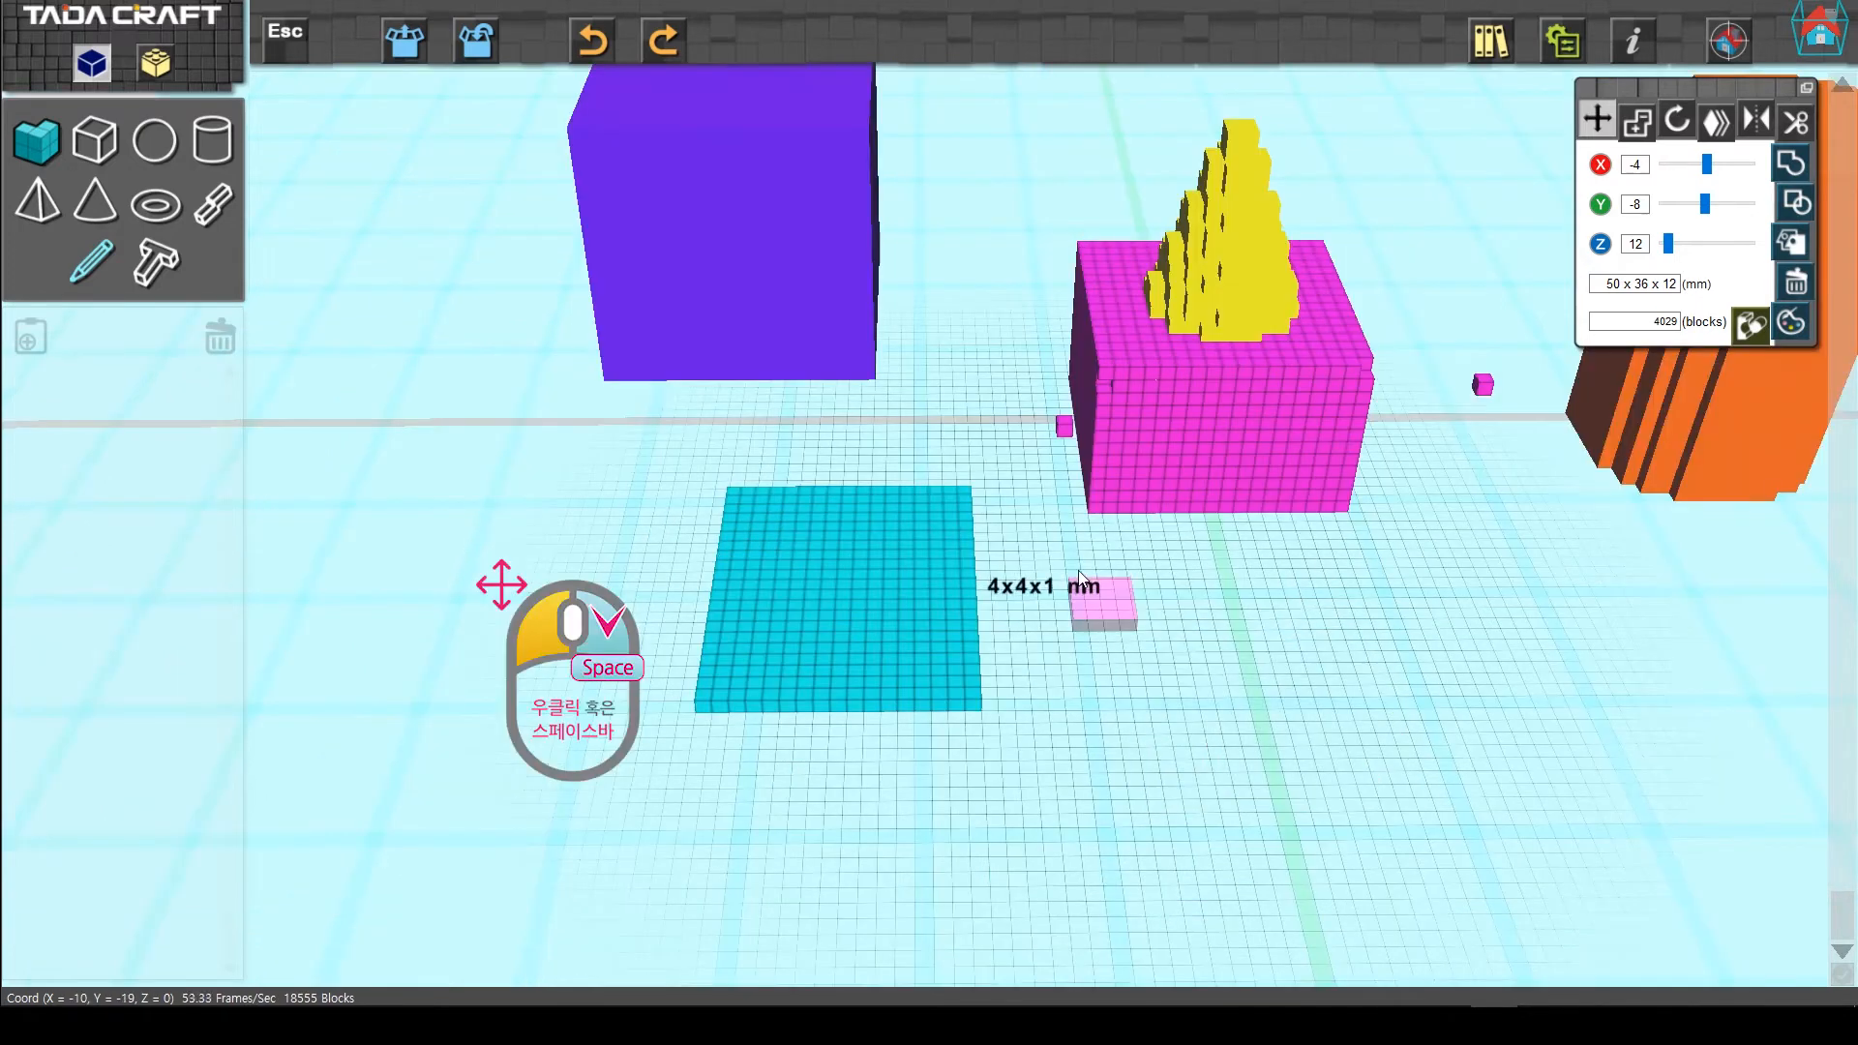
drag(1137, 615, 1409, 794)
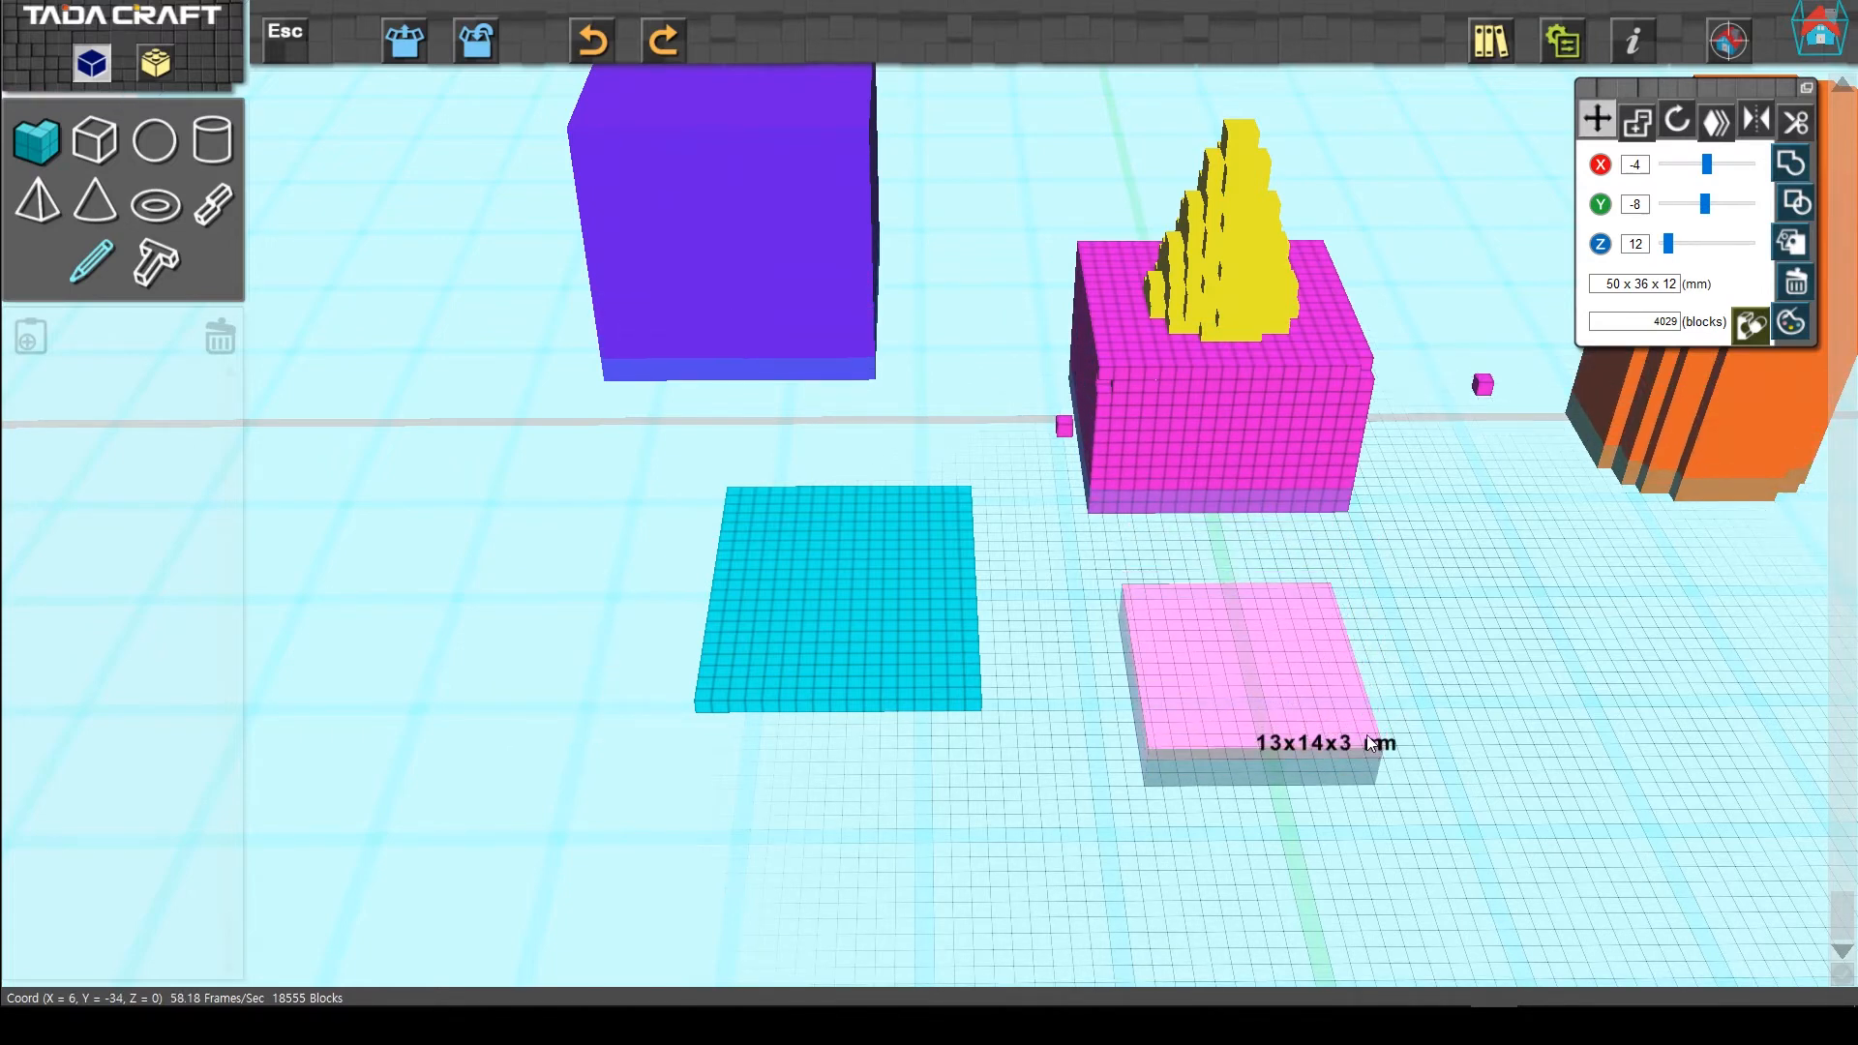
click(1374, 649)
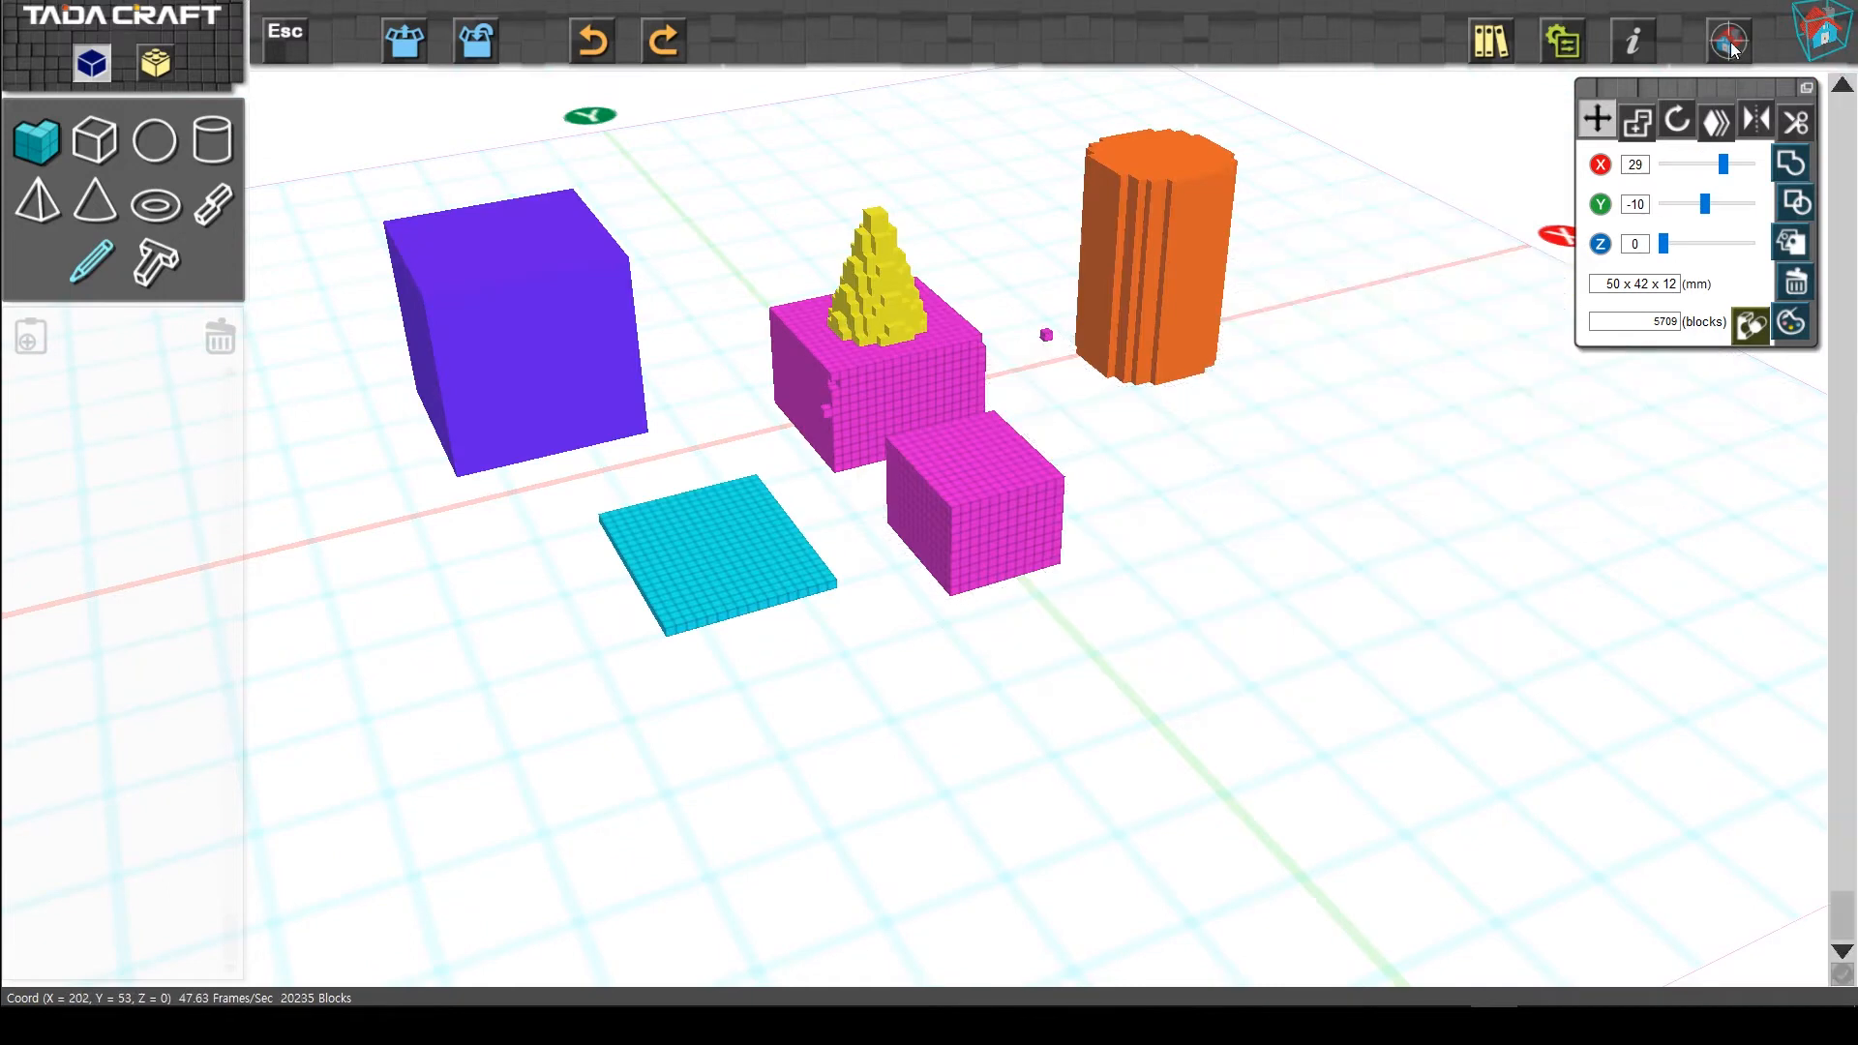
Start a new empty project, discarding the current work without saving.
click(1729, 42)
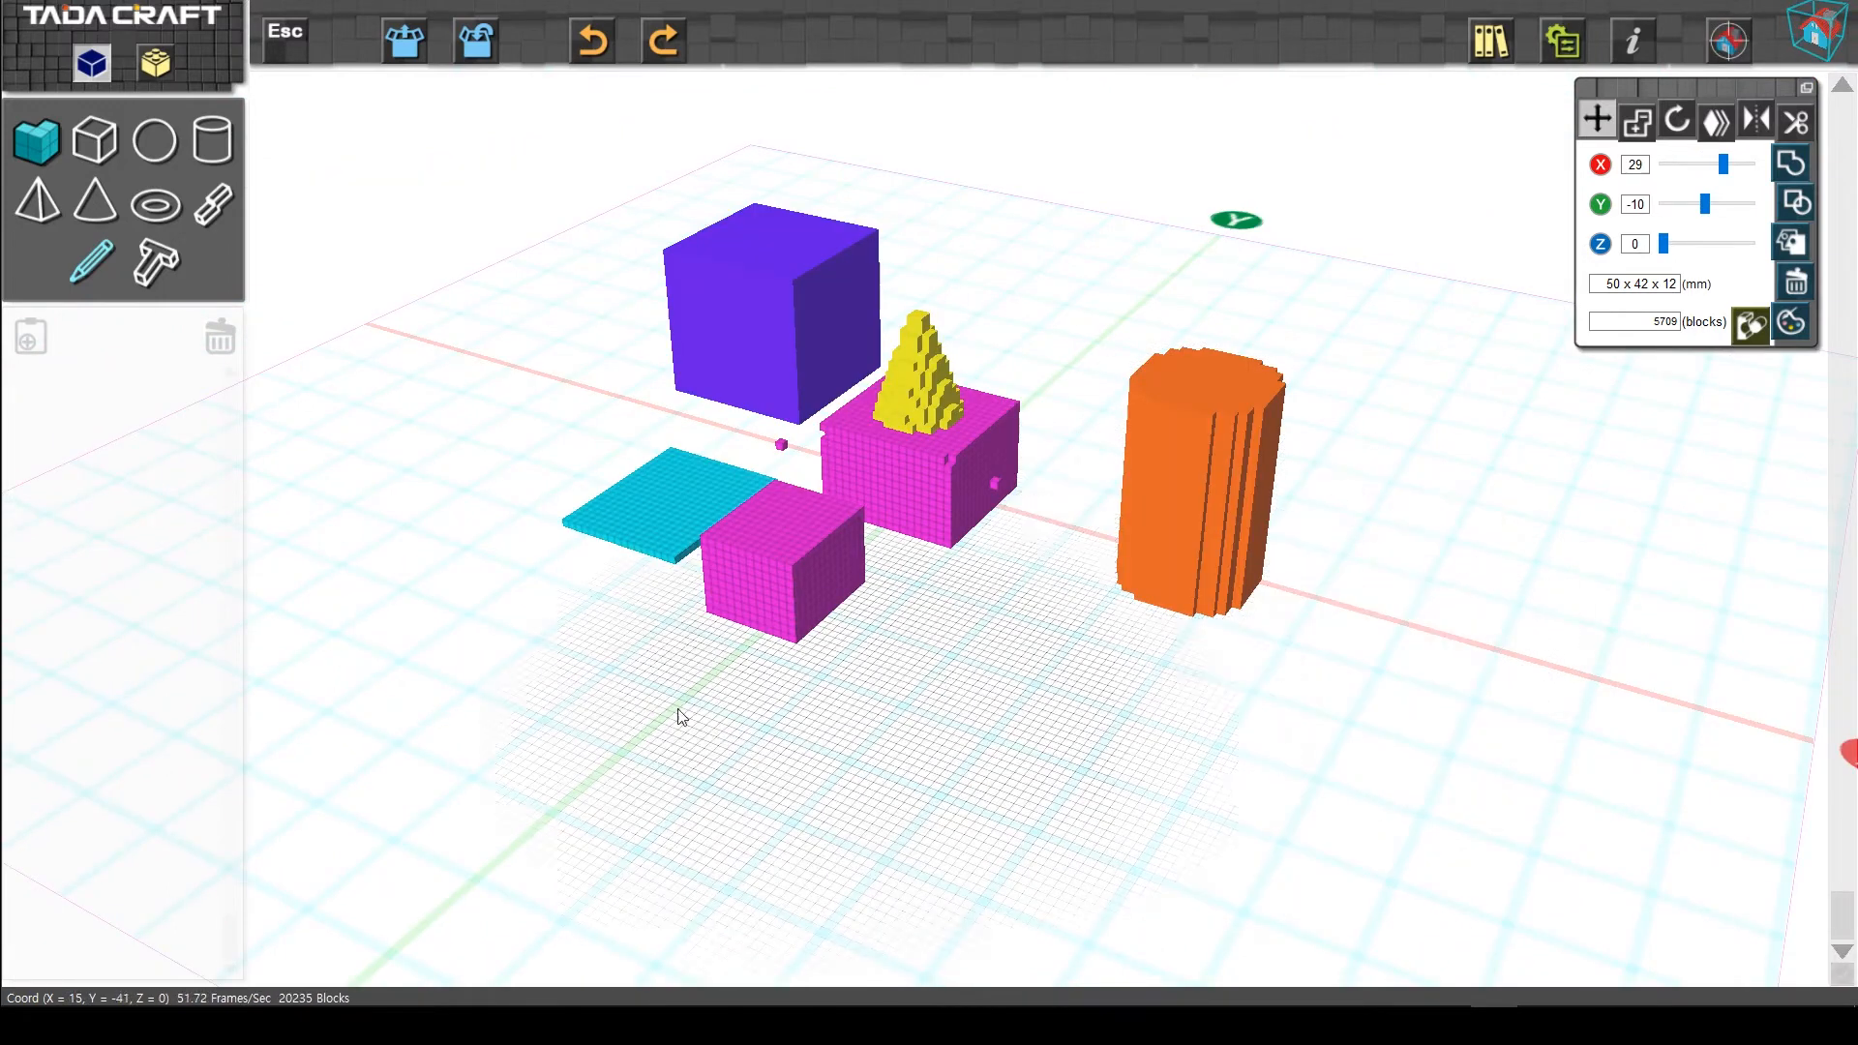
click(403, 40)
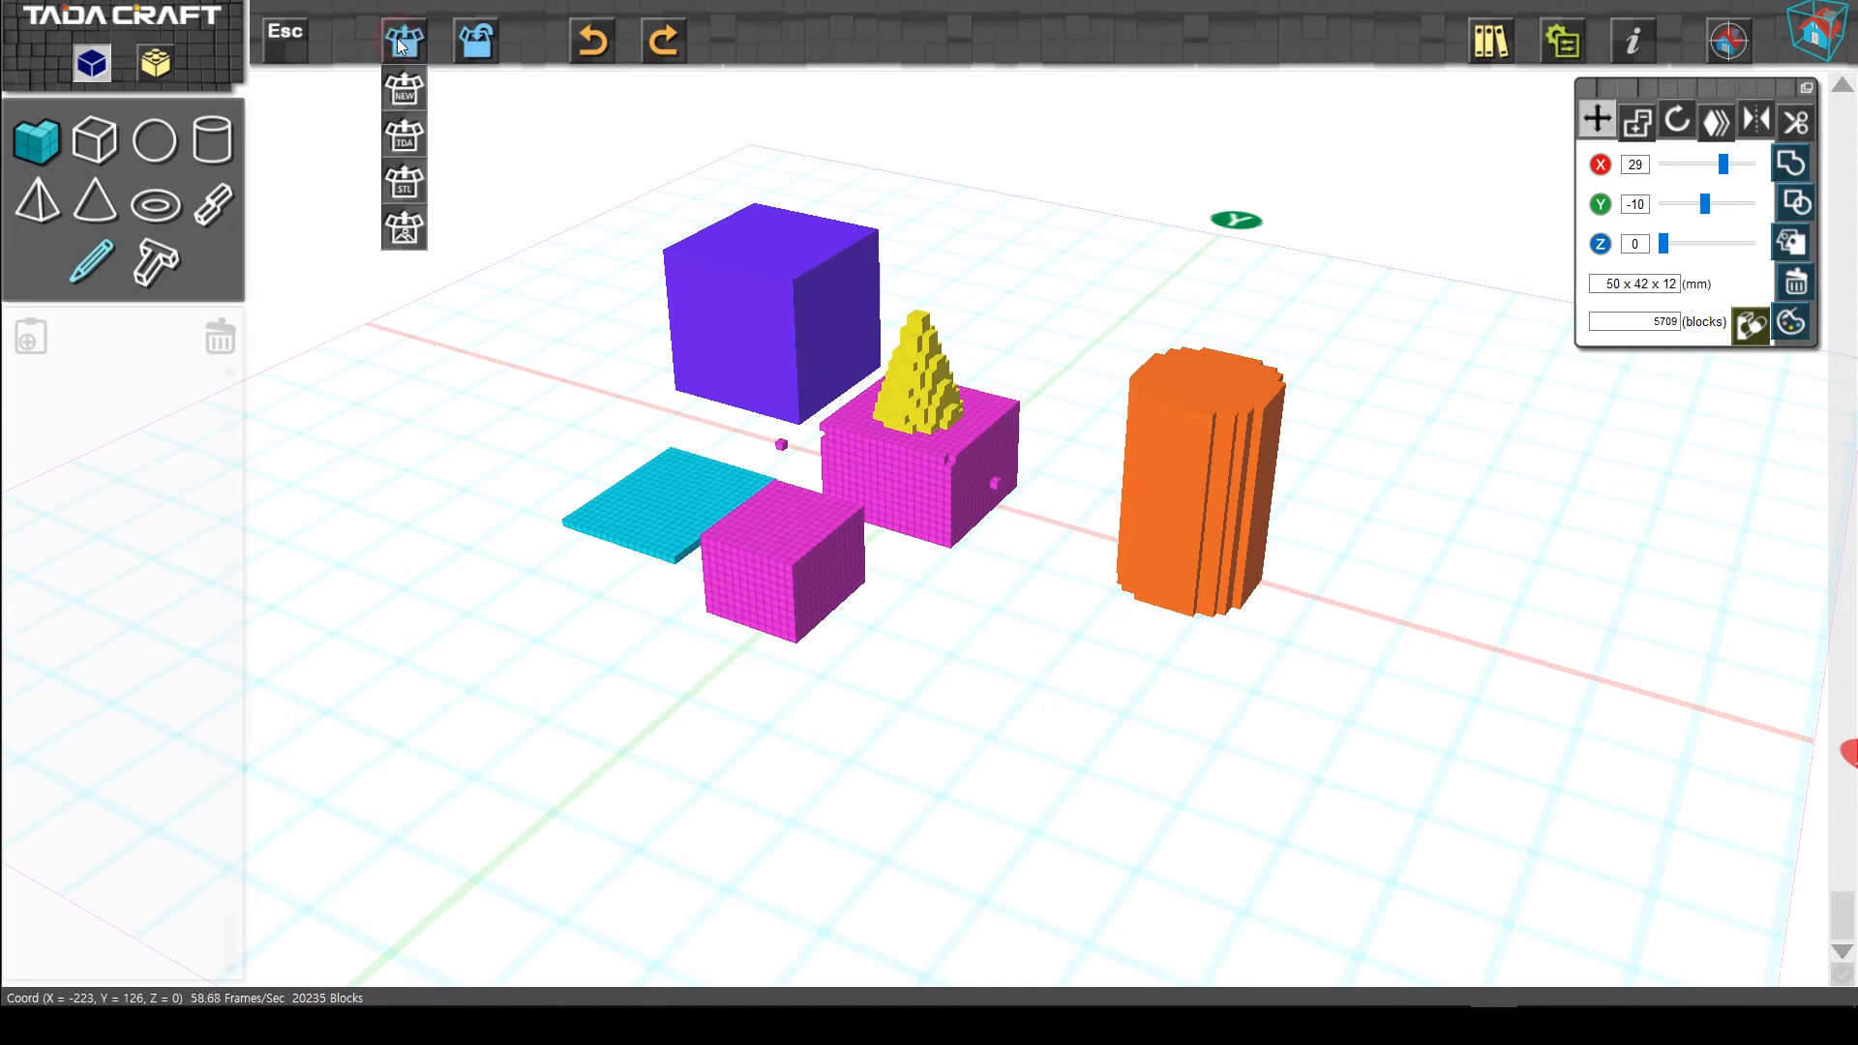
click(407, 93)
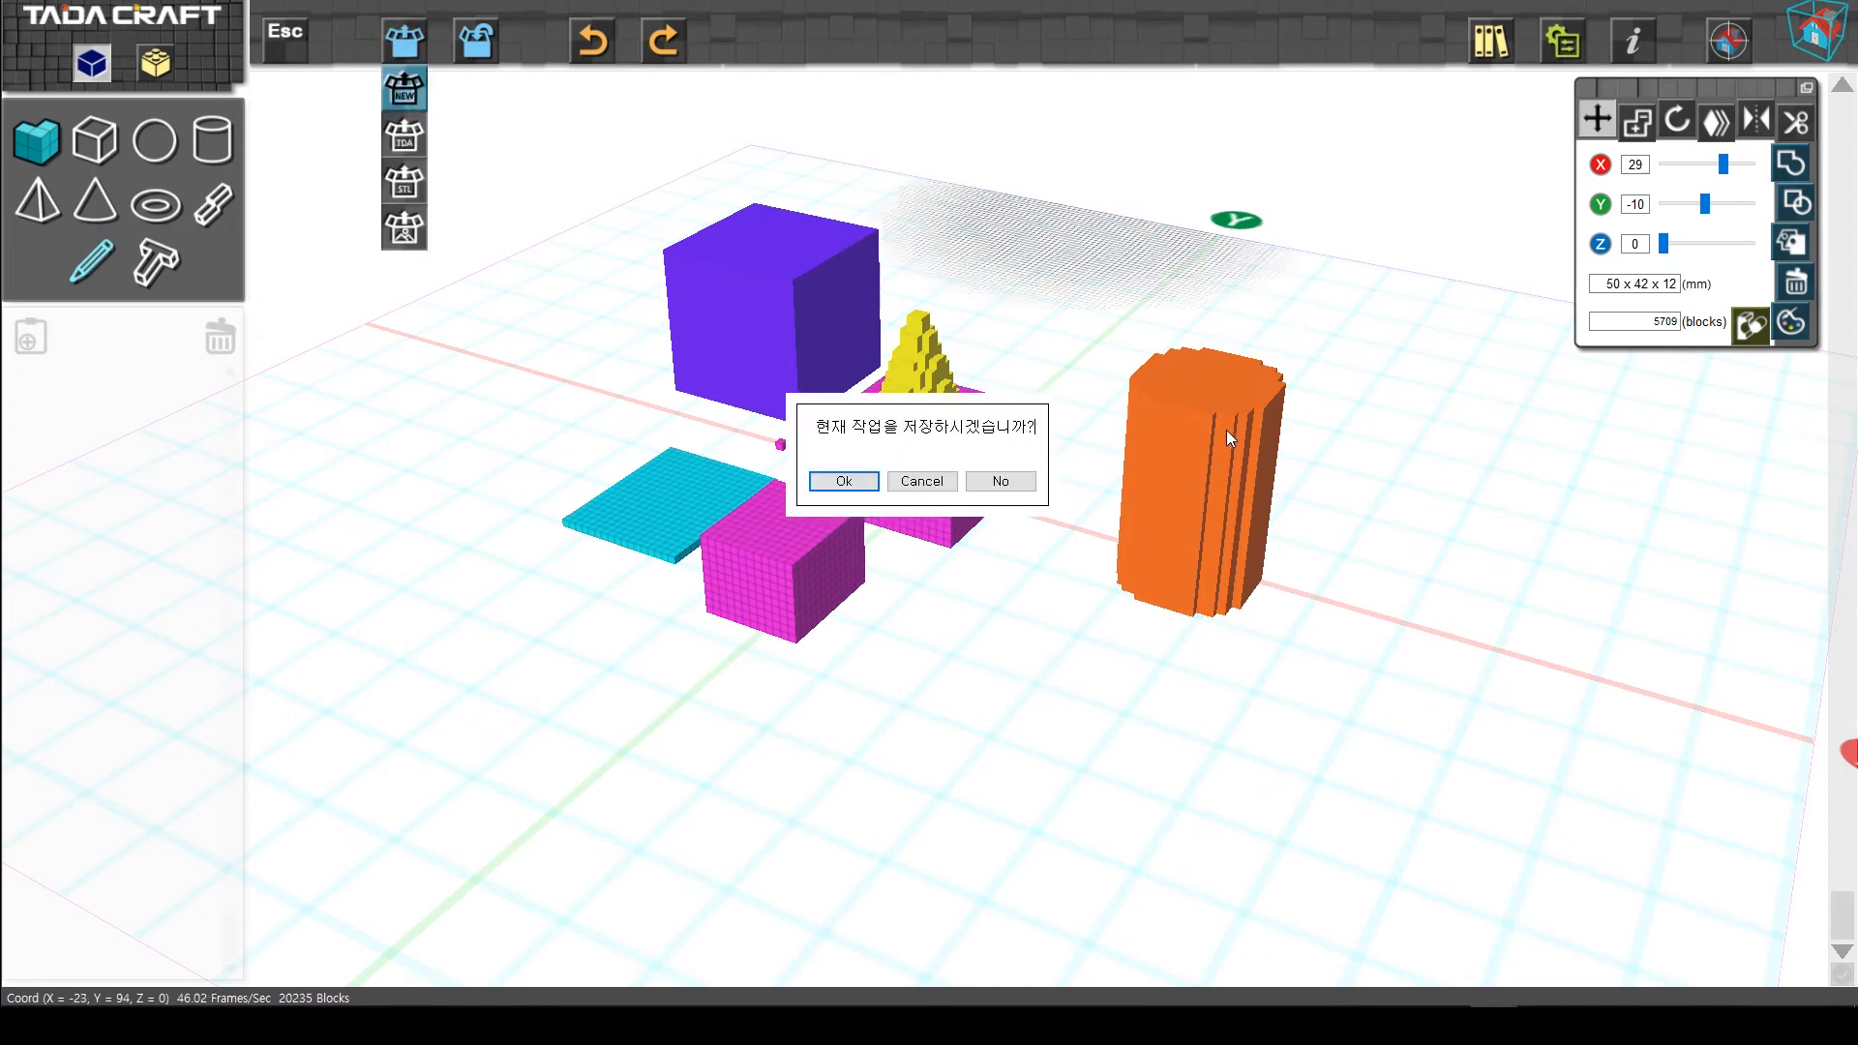
click(1000, 481)
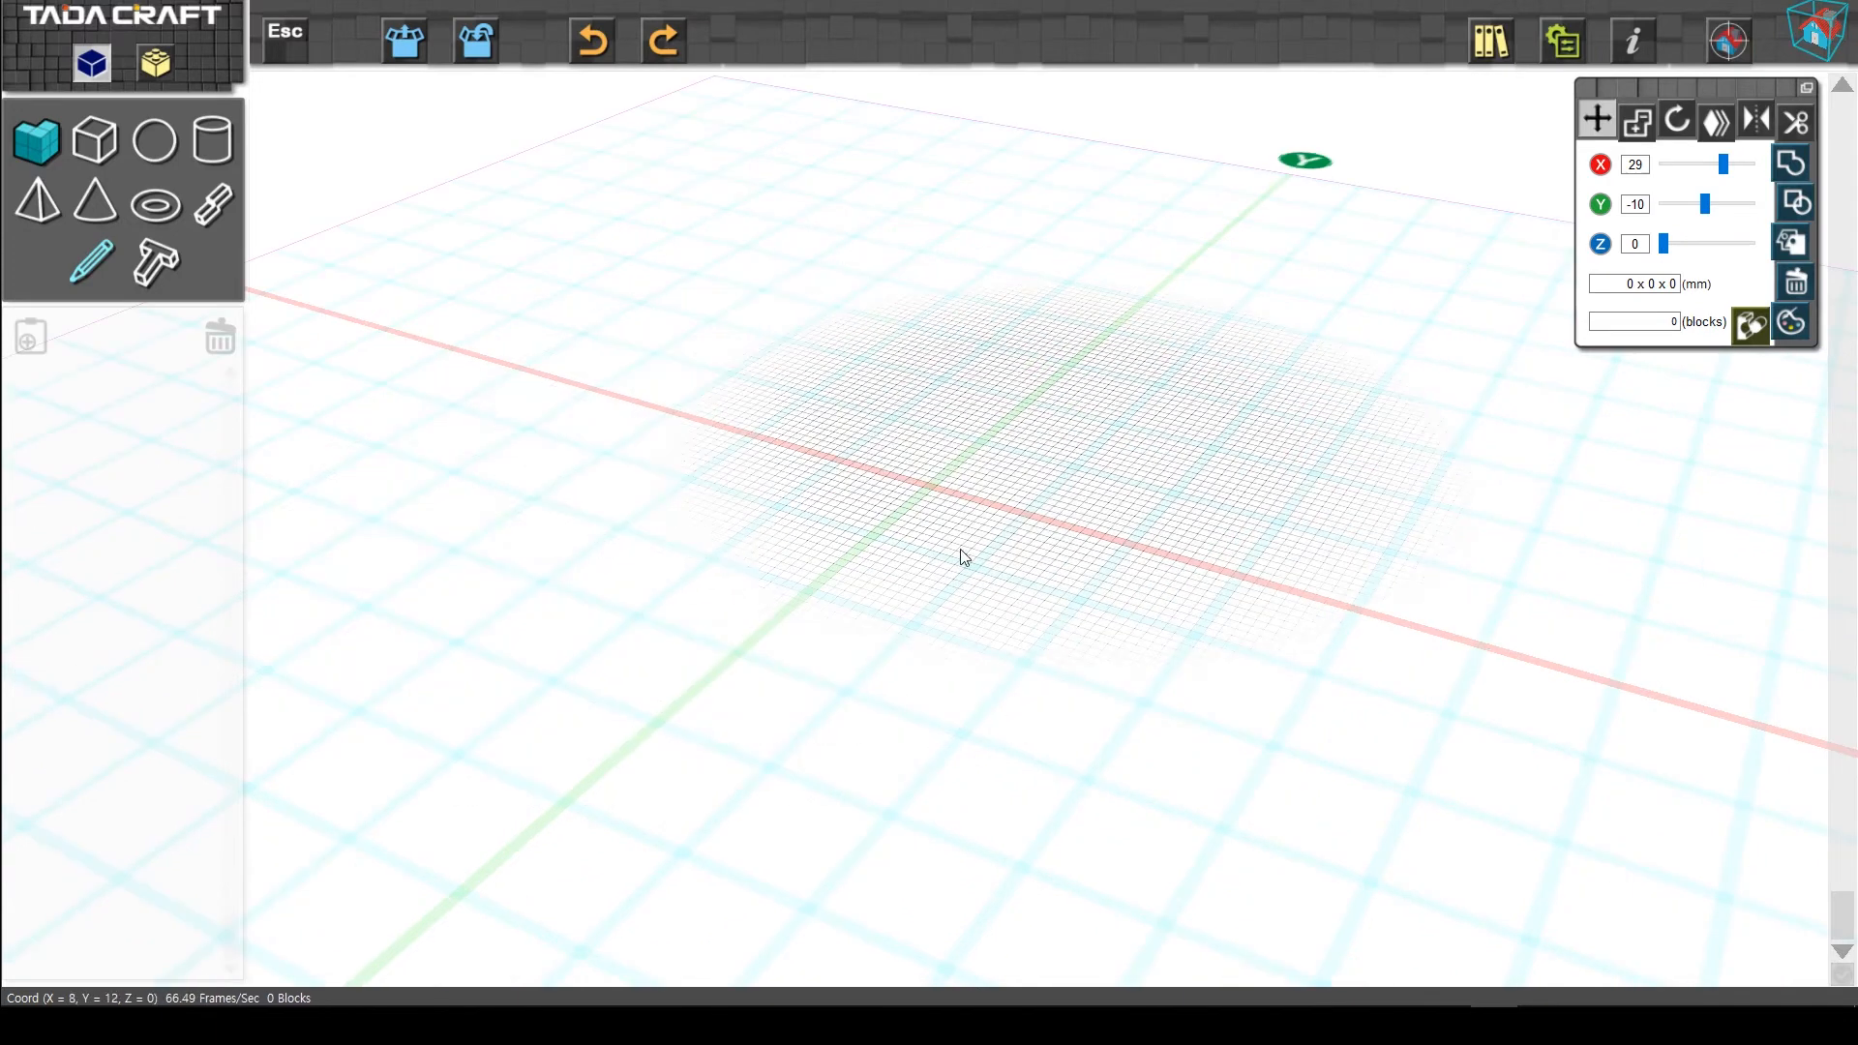
Build a 27 x 27 x 3 mm plate of blue blocks on the grid around the origin.
click(26, 151)
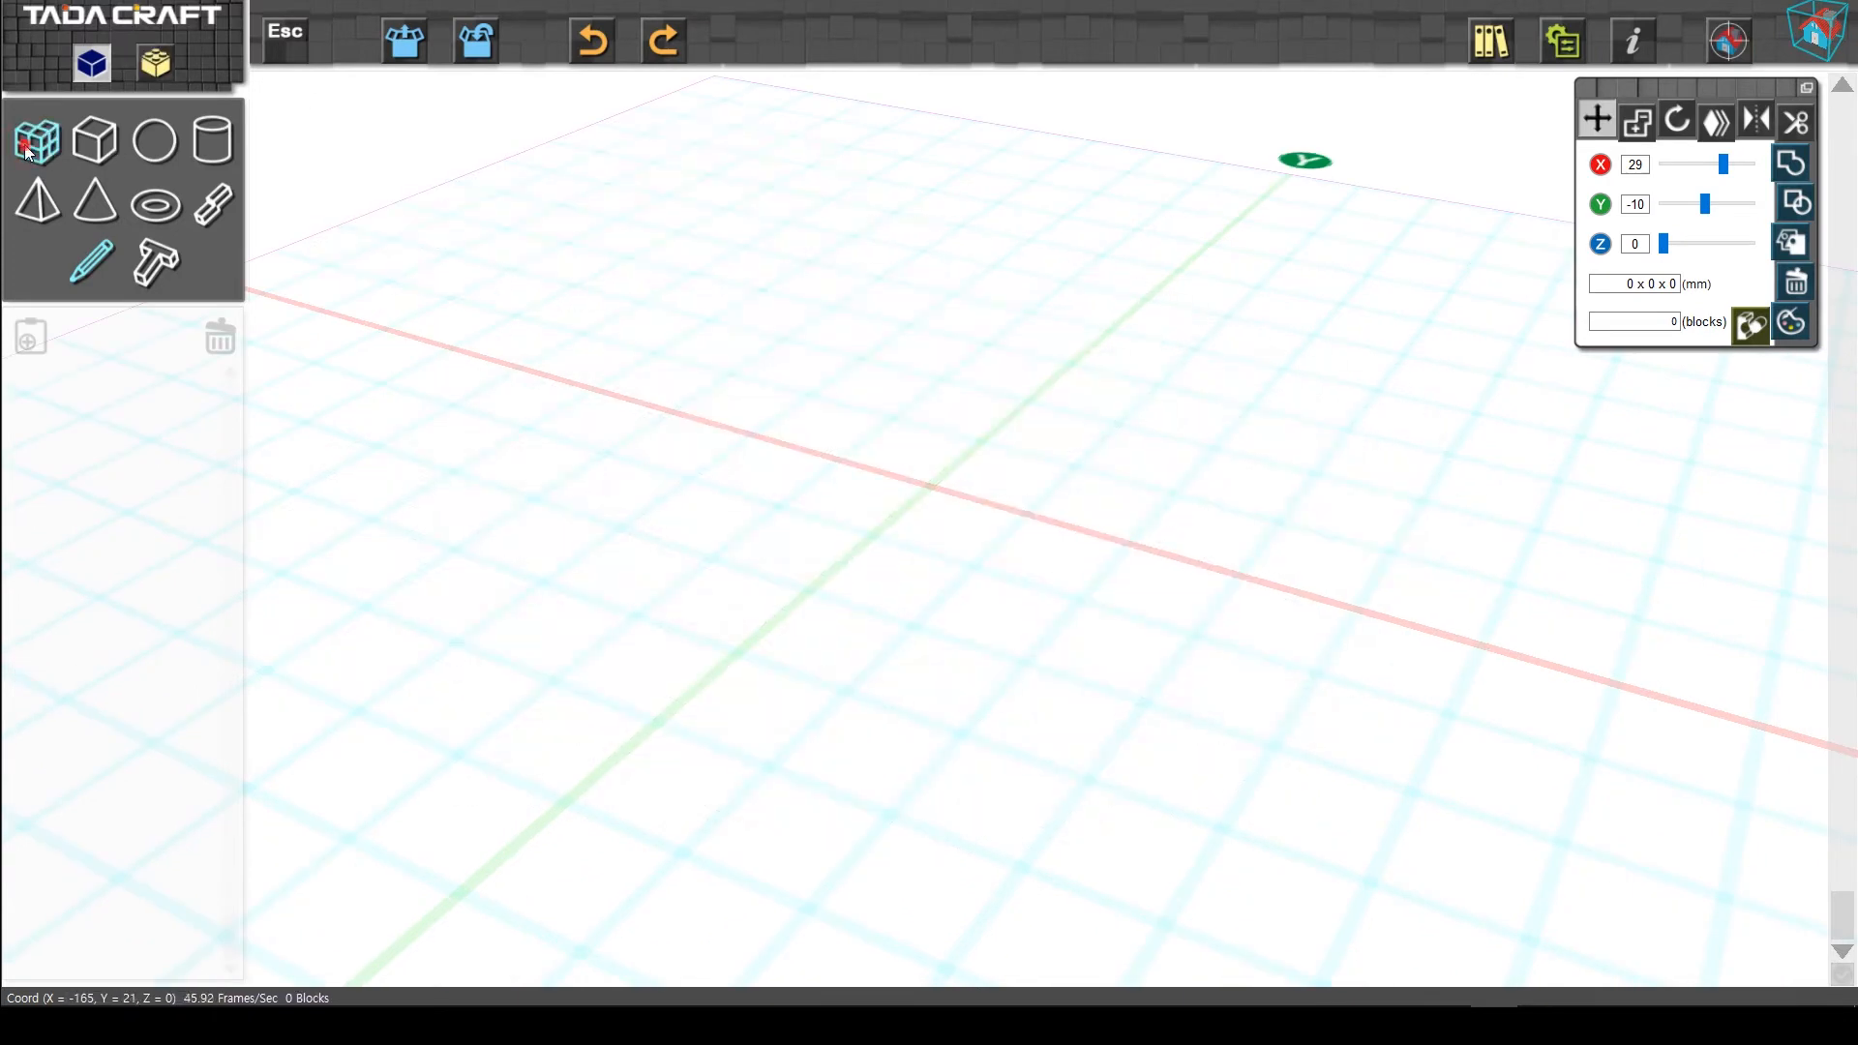
click(26, 151)
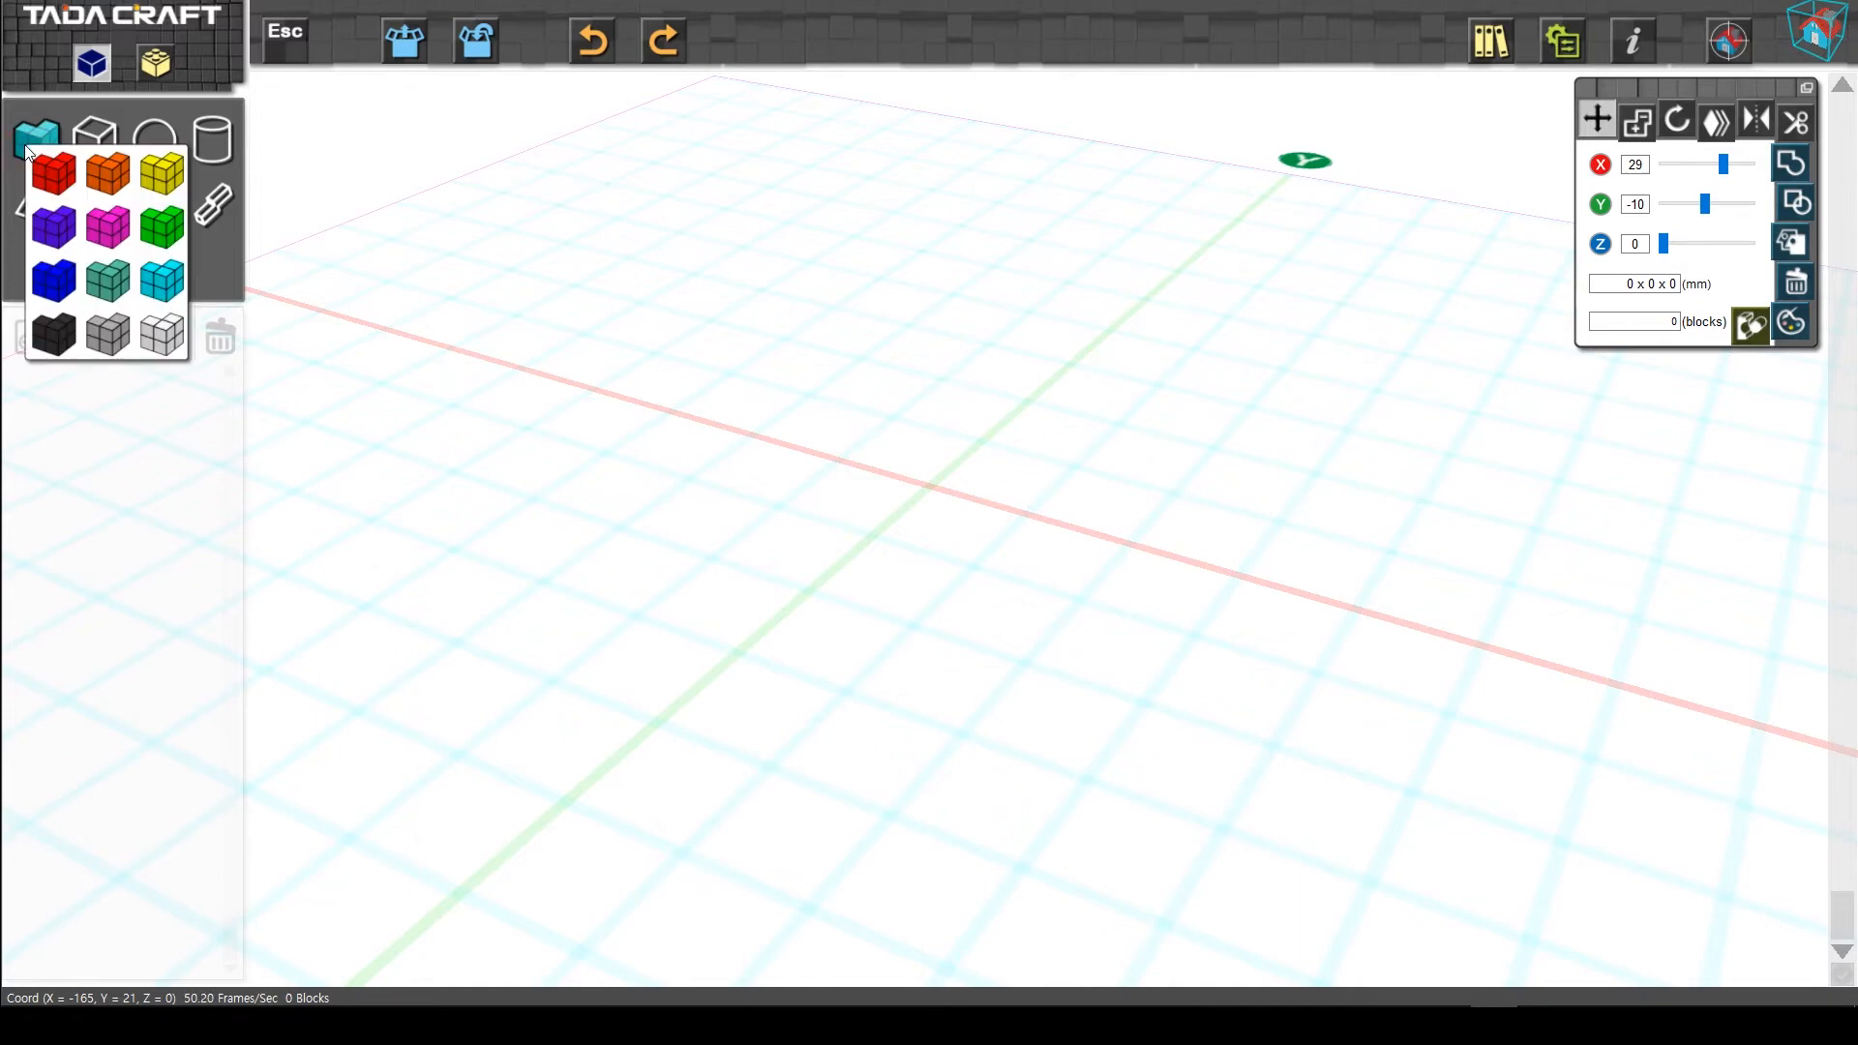
click(53, 280)
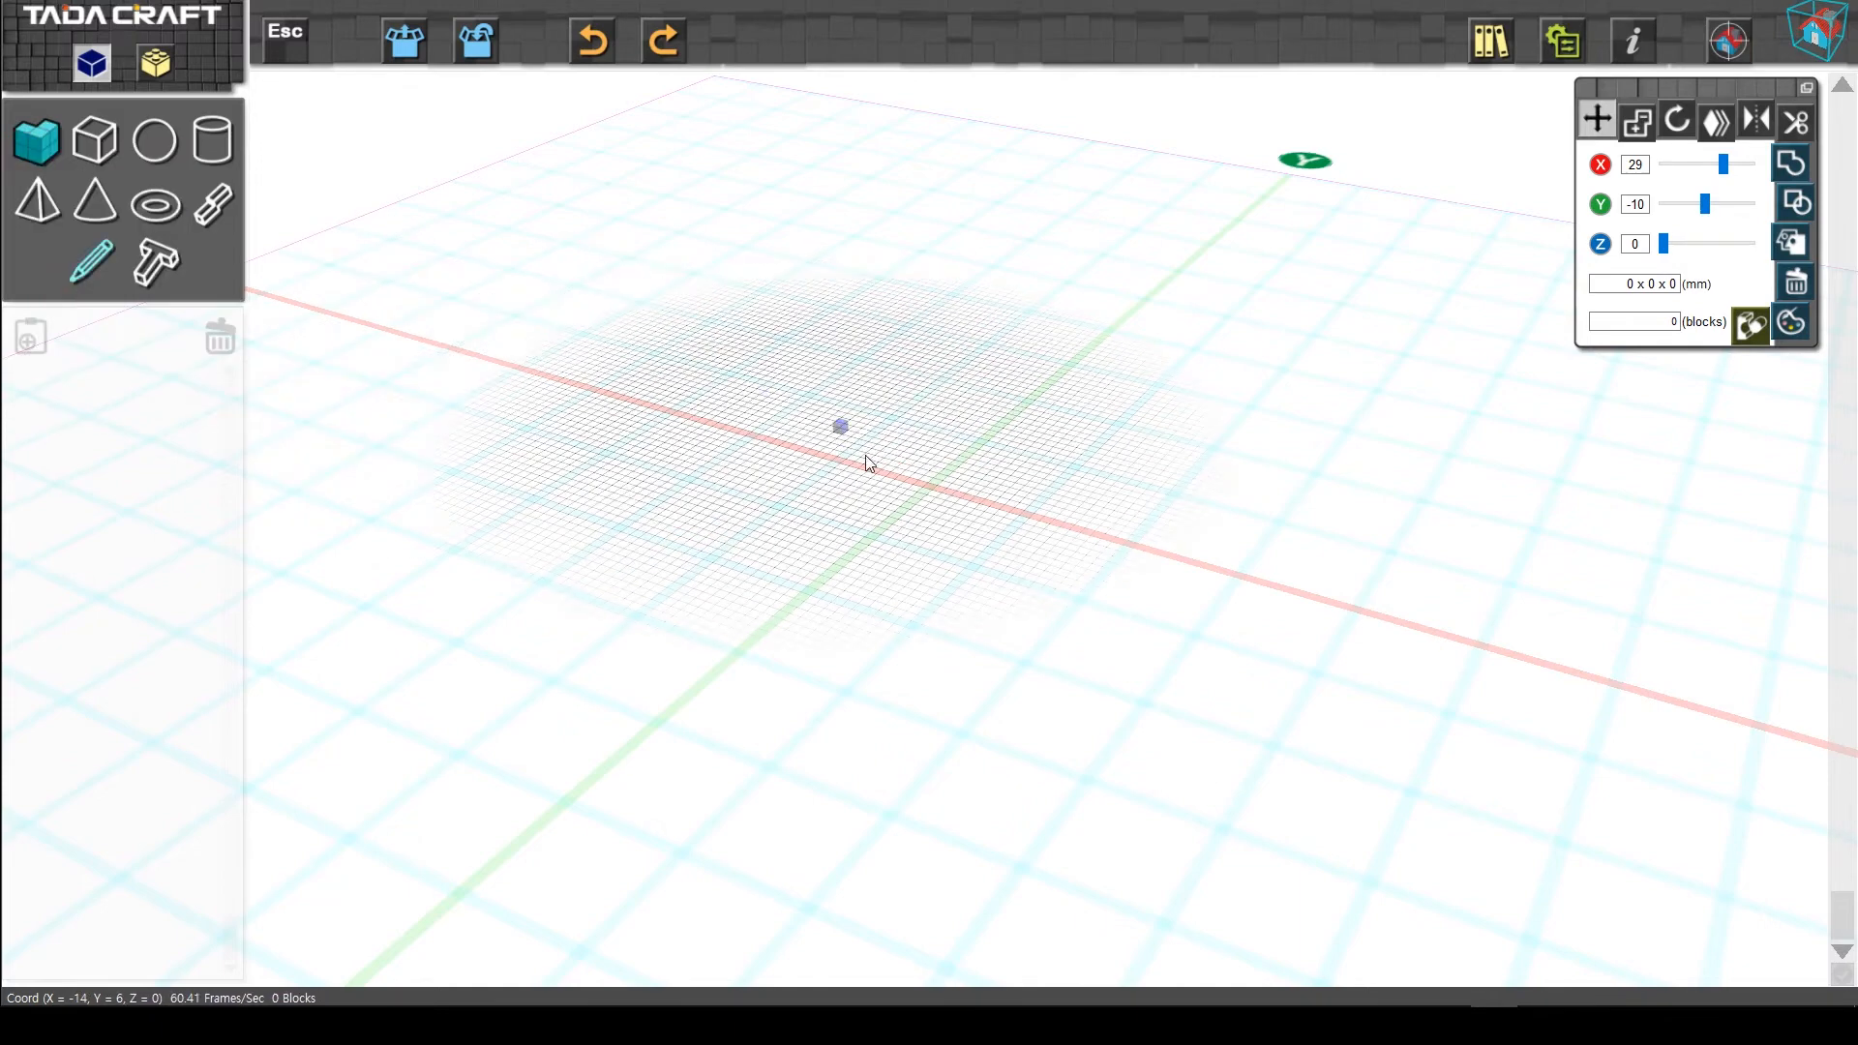
drag(883, 406, 986, 577)
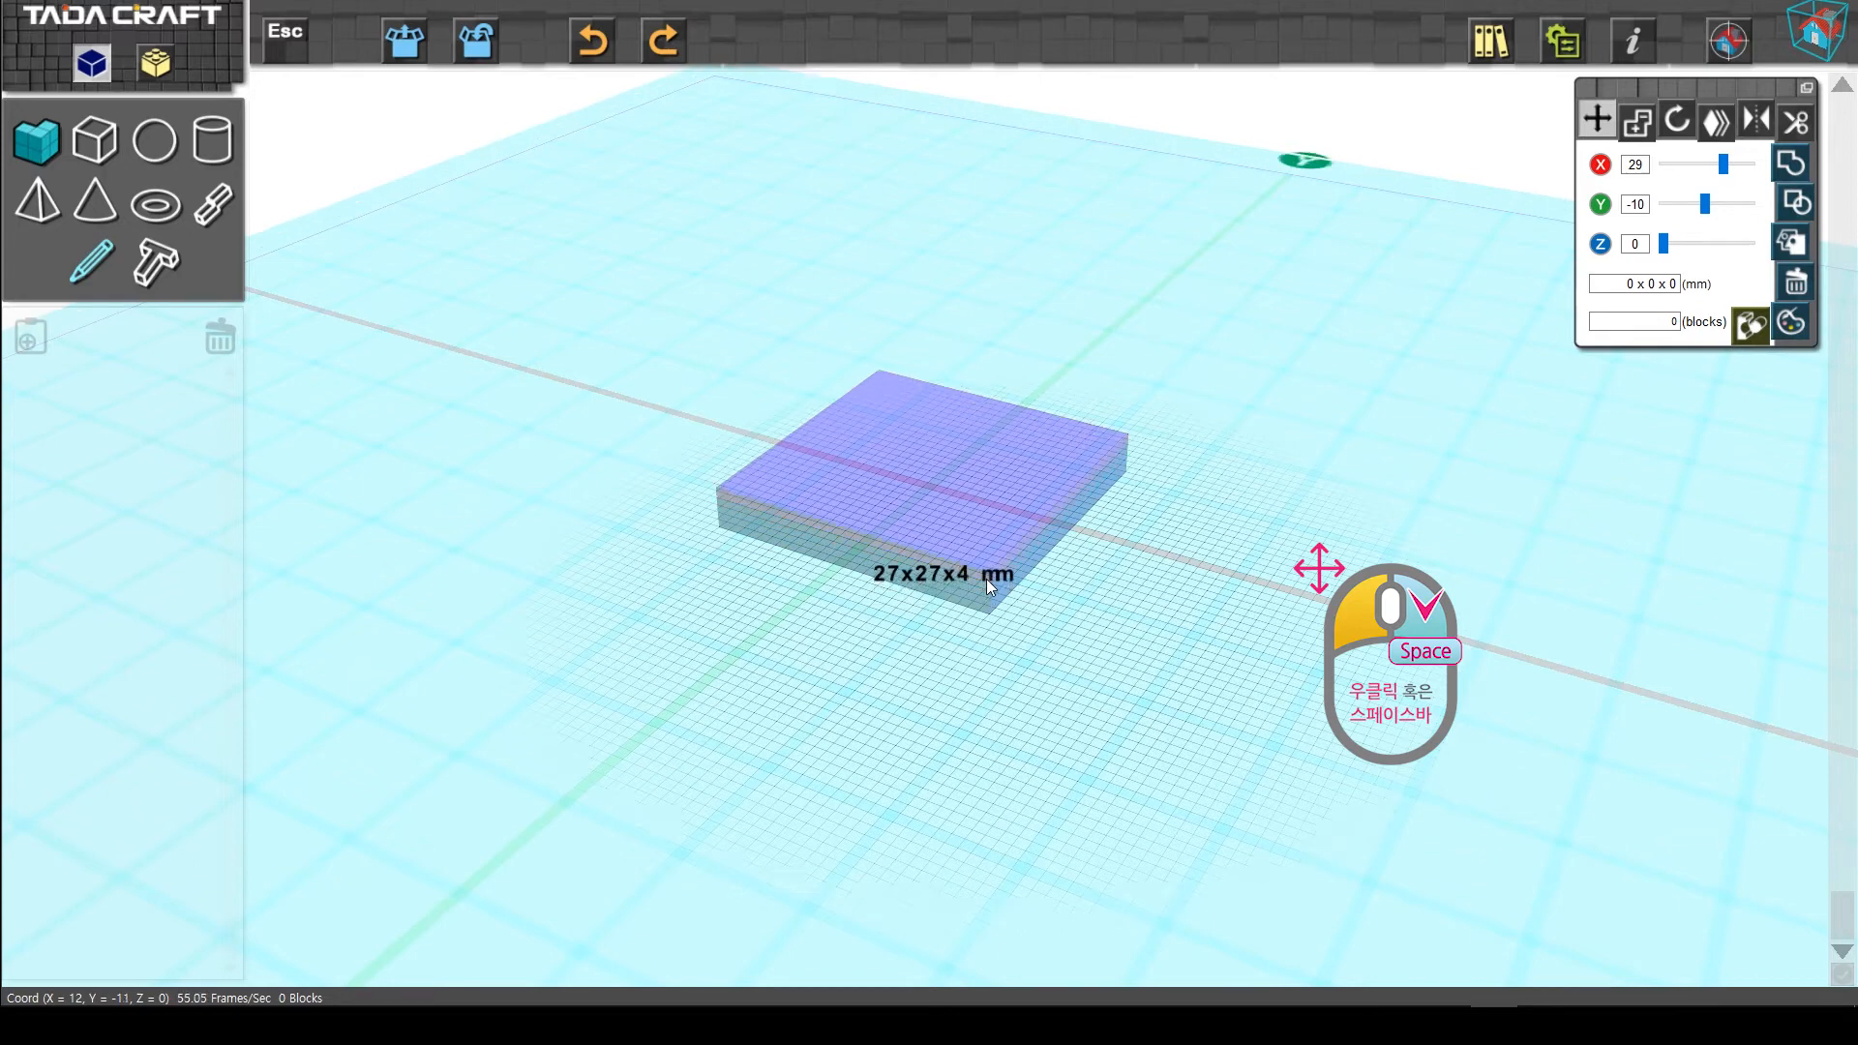
click(985, 580)
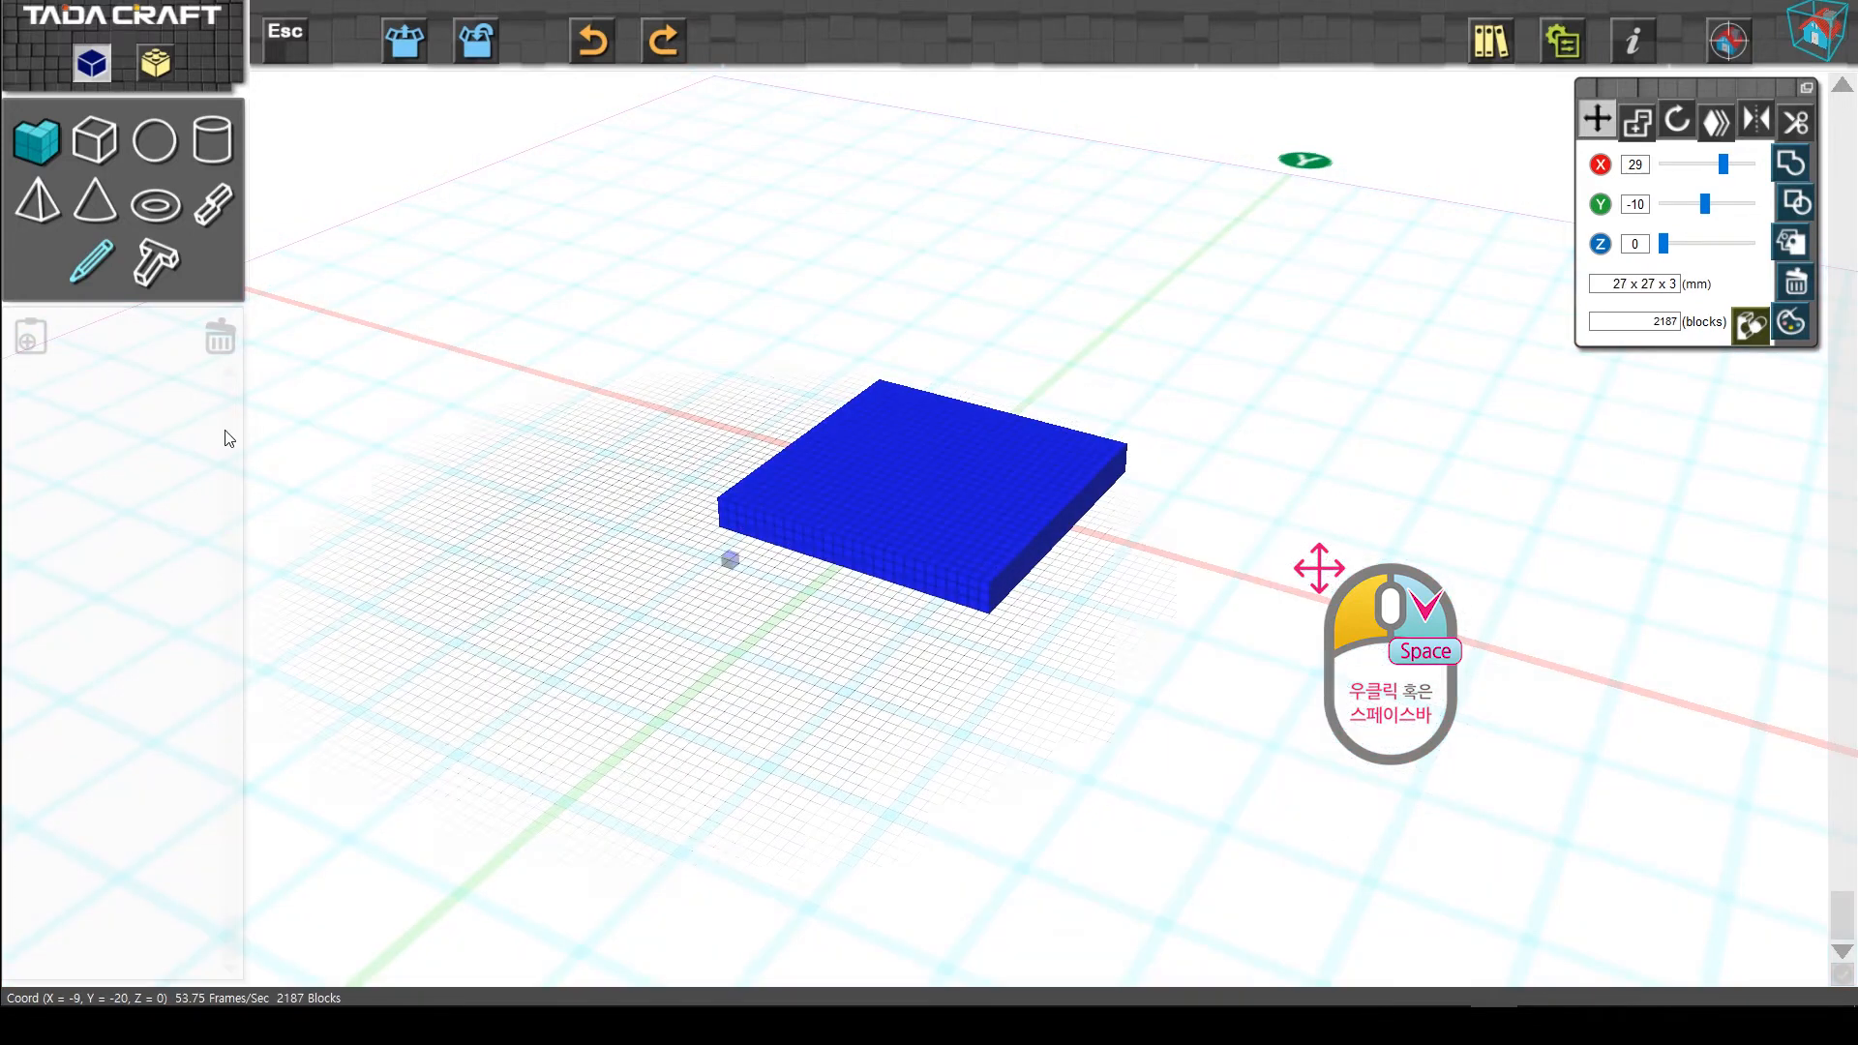
Build a smaller teal block cuboid, 5 mm high, on top of the blue plate.
click(37, 152)
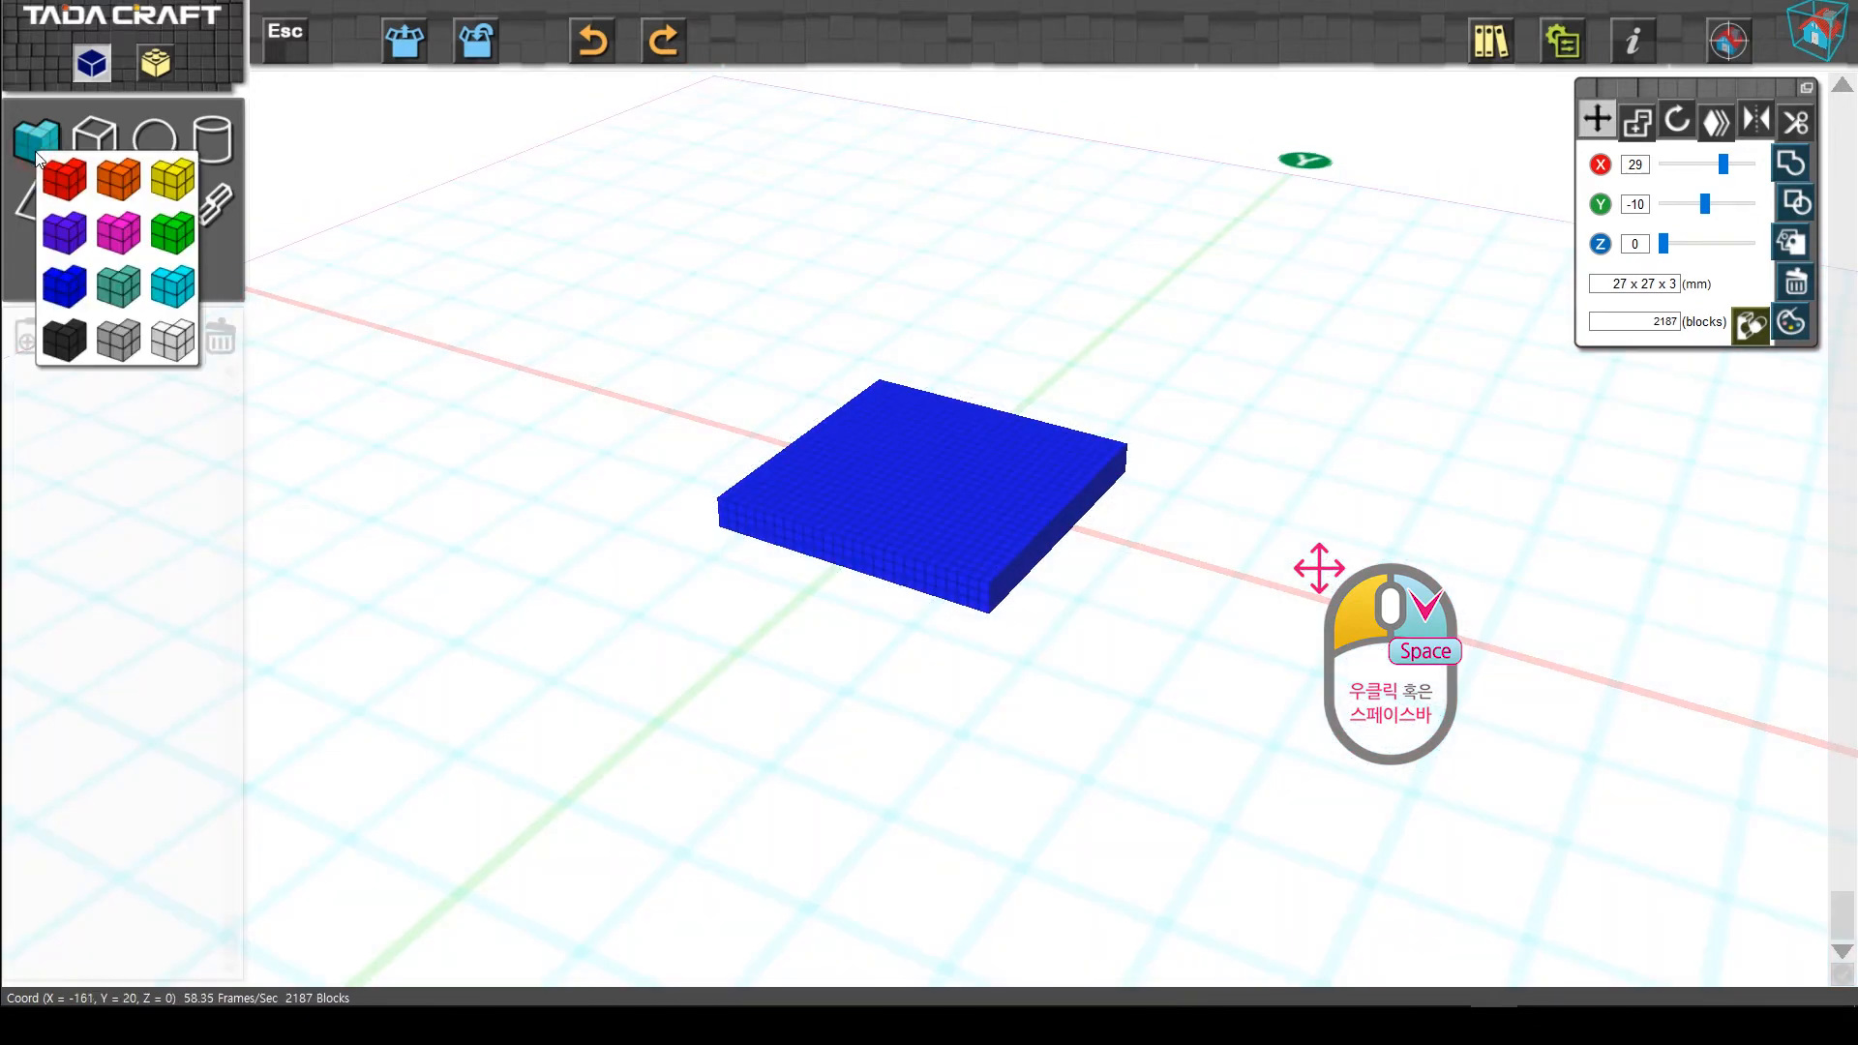
click(116, 281)
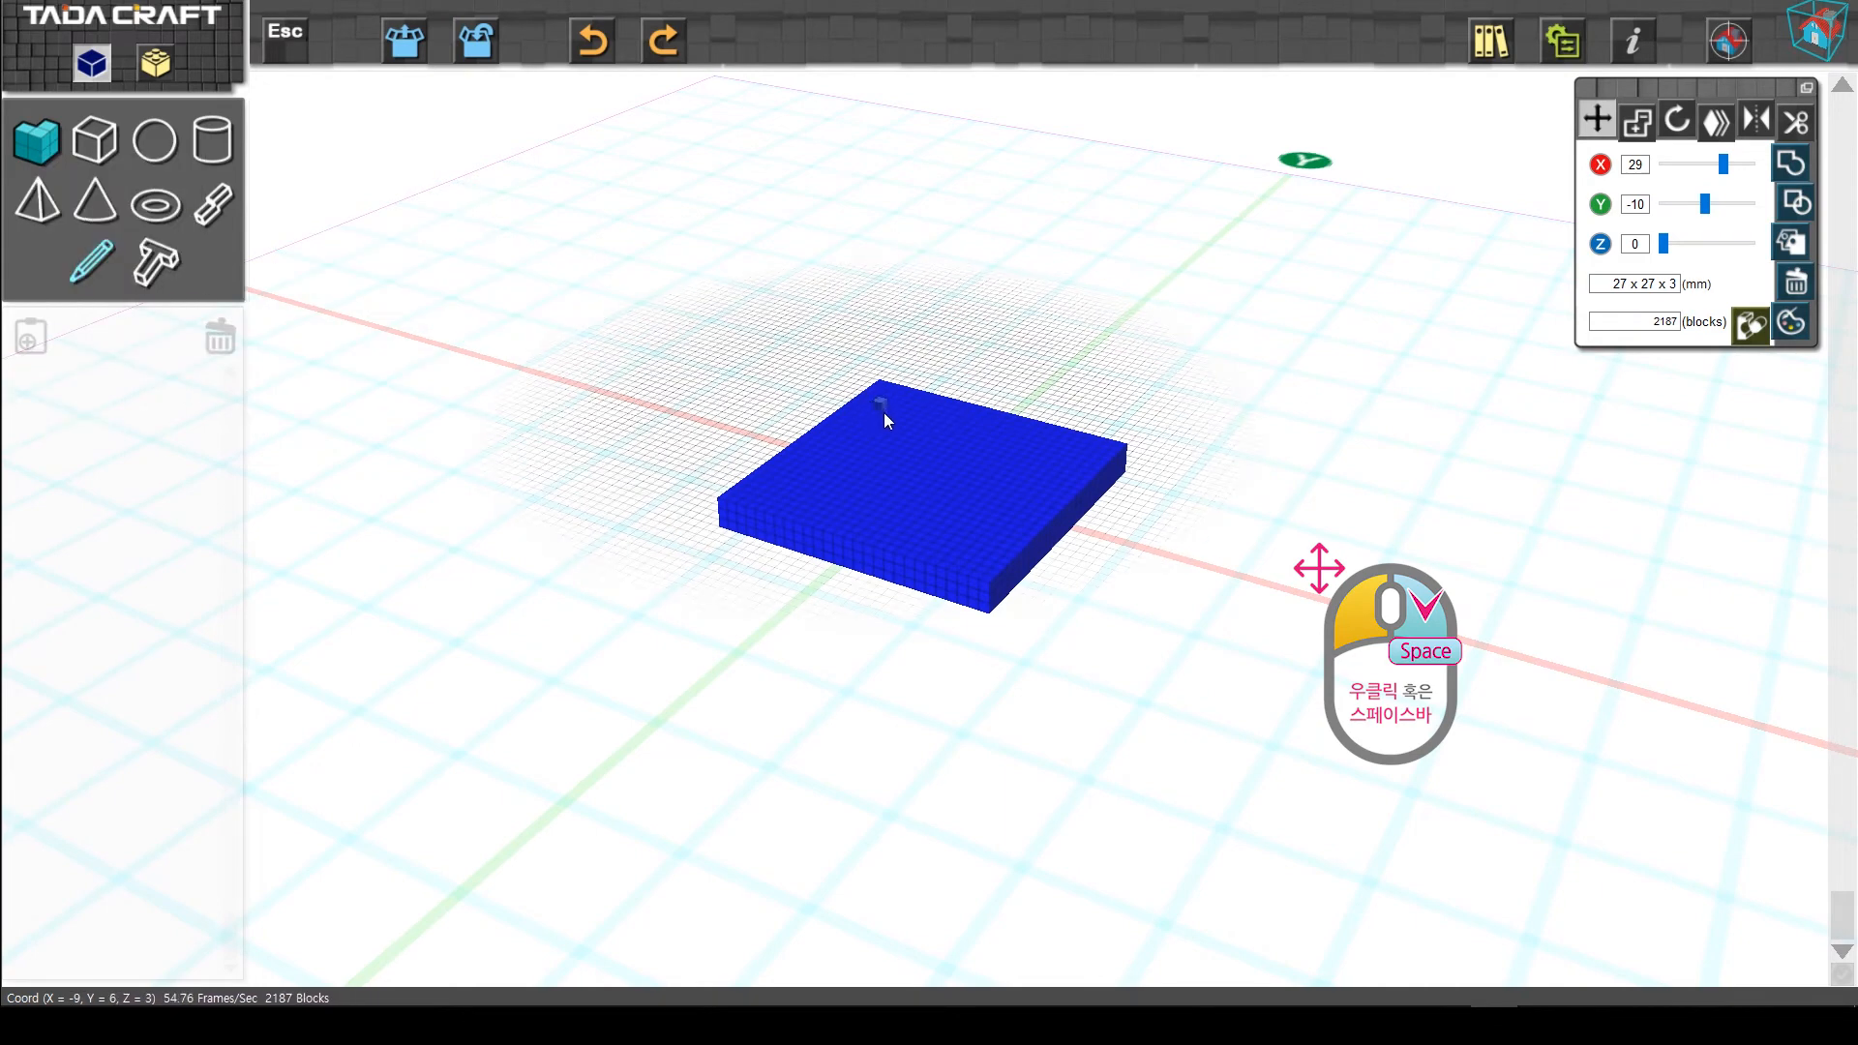
drag(885, 414, 983, 494)
key(space)
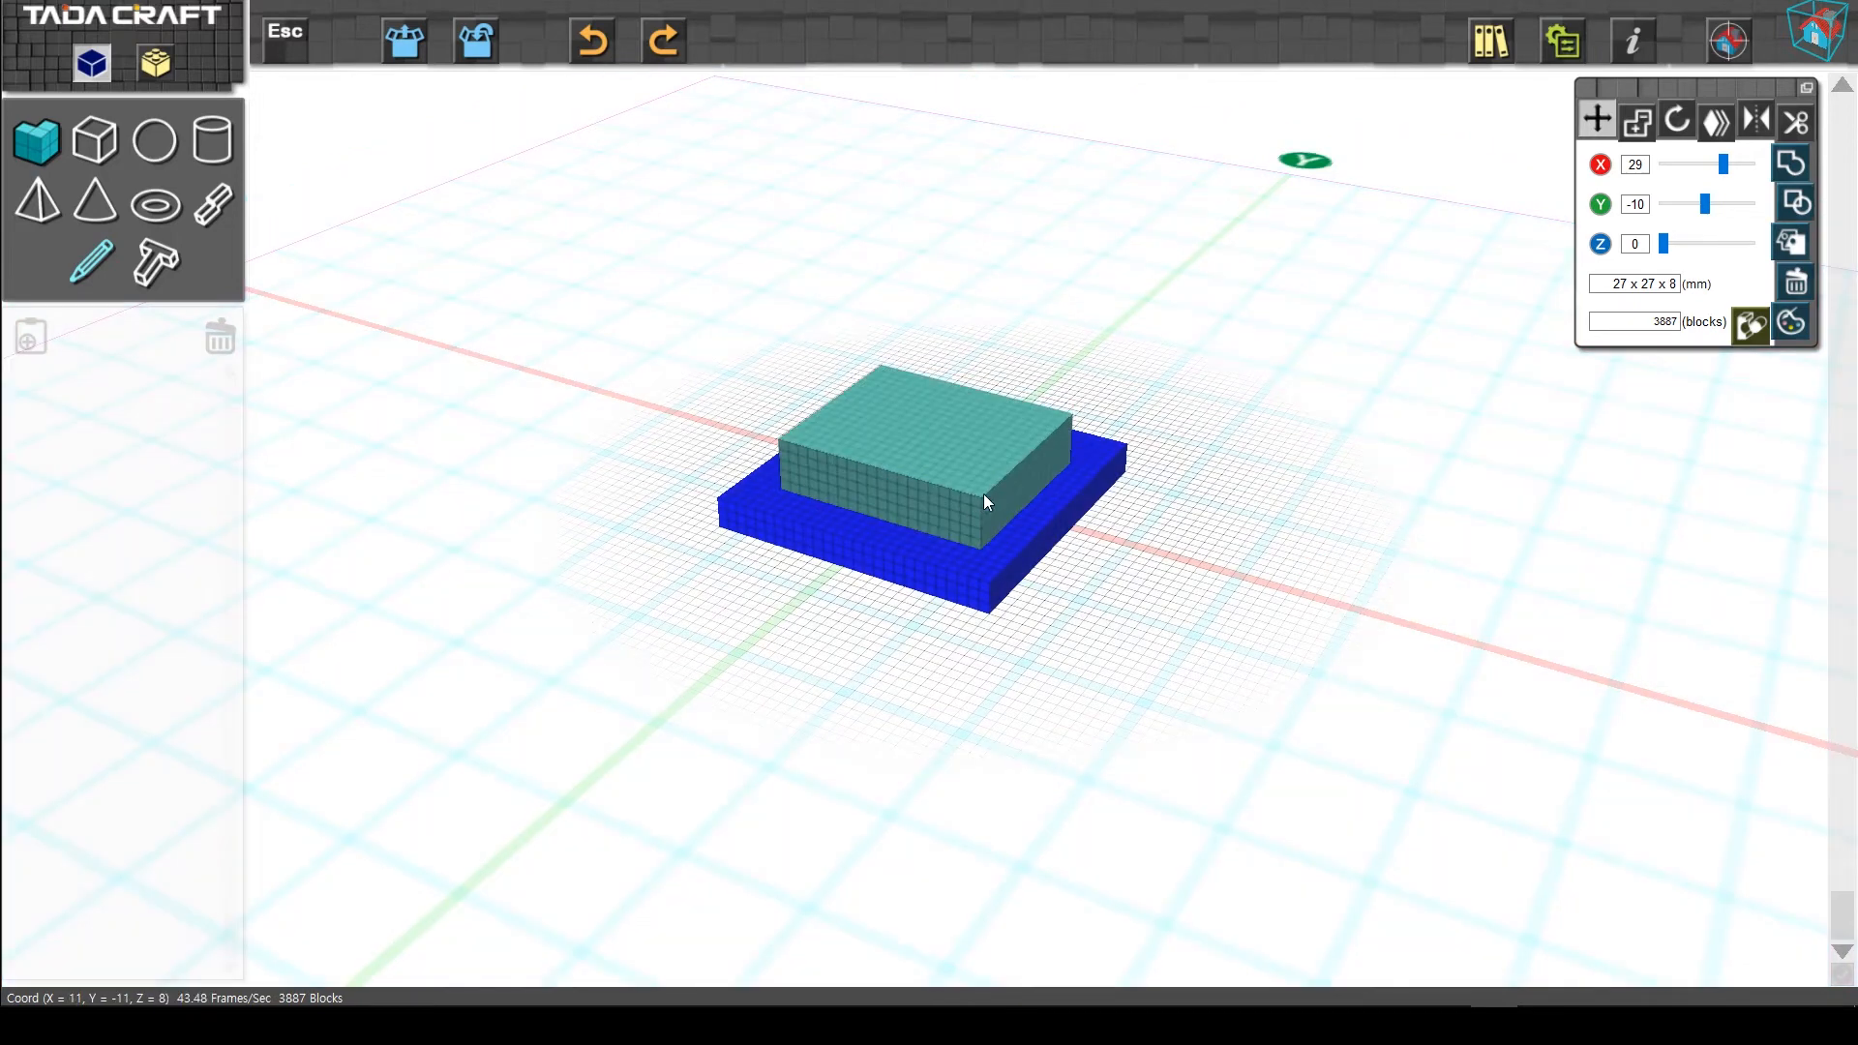
Build a smaller green block cuboid, 11 mm high, on top of the teal tier.
click(43, 137)
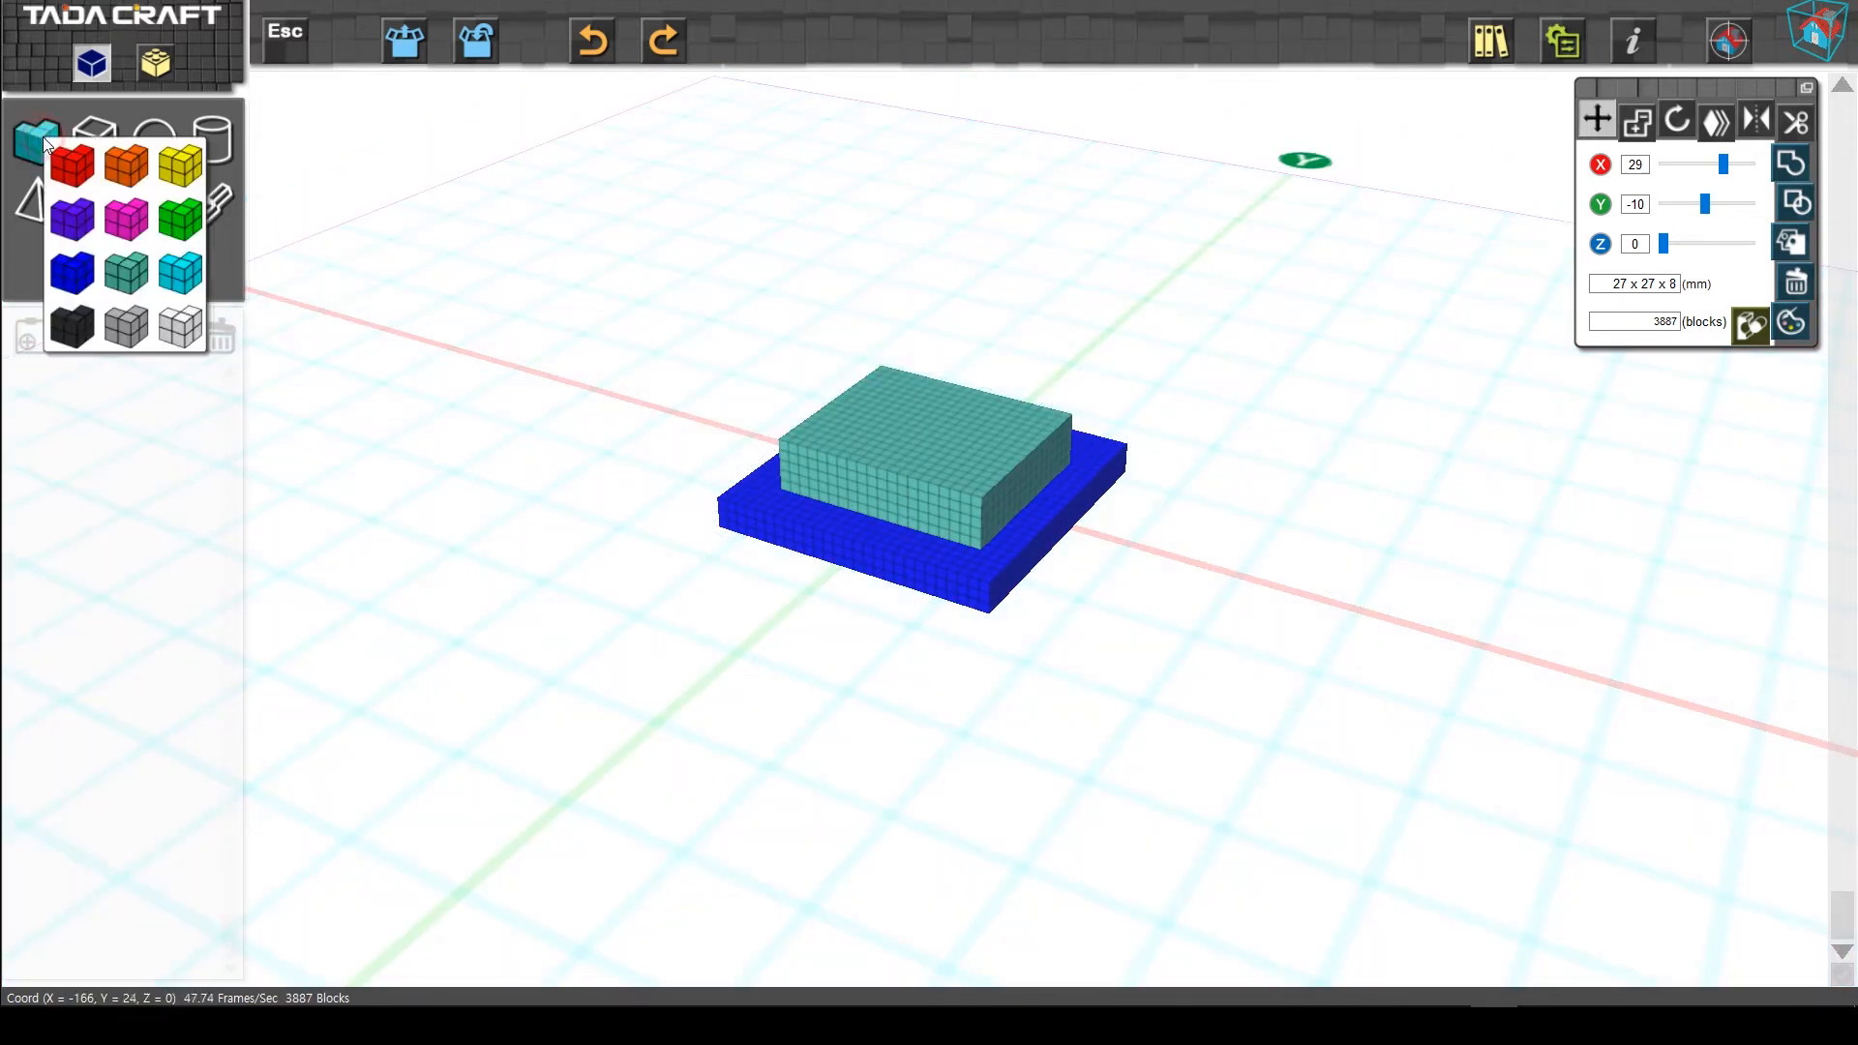
click(166, 223)
drag(888, 393, 962, 356)
scroll(1104, 327, down, 1)
scroll(1109, 327, up, 2)
middle_drag(1141, 316, 1167, 441)
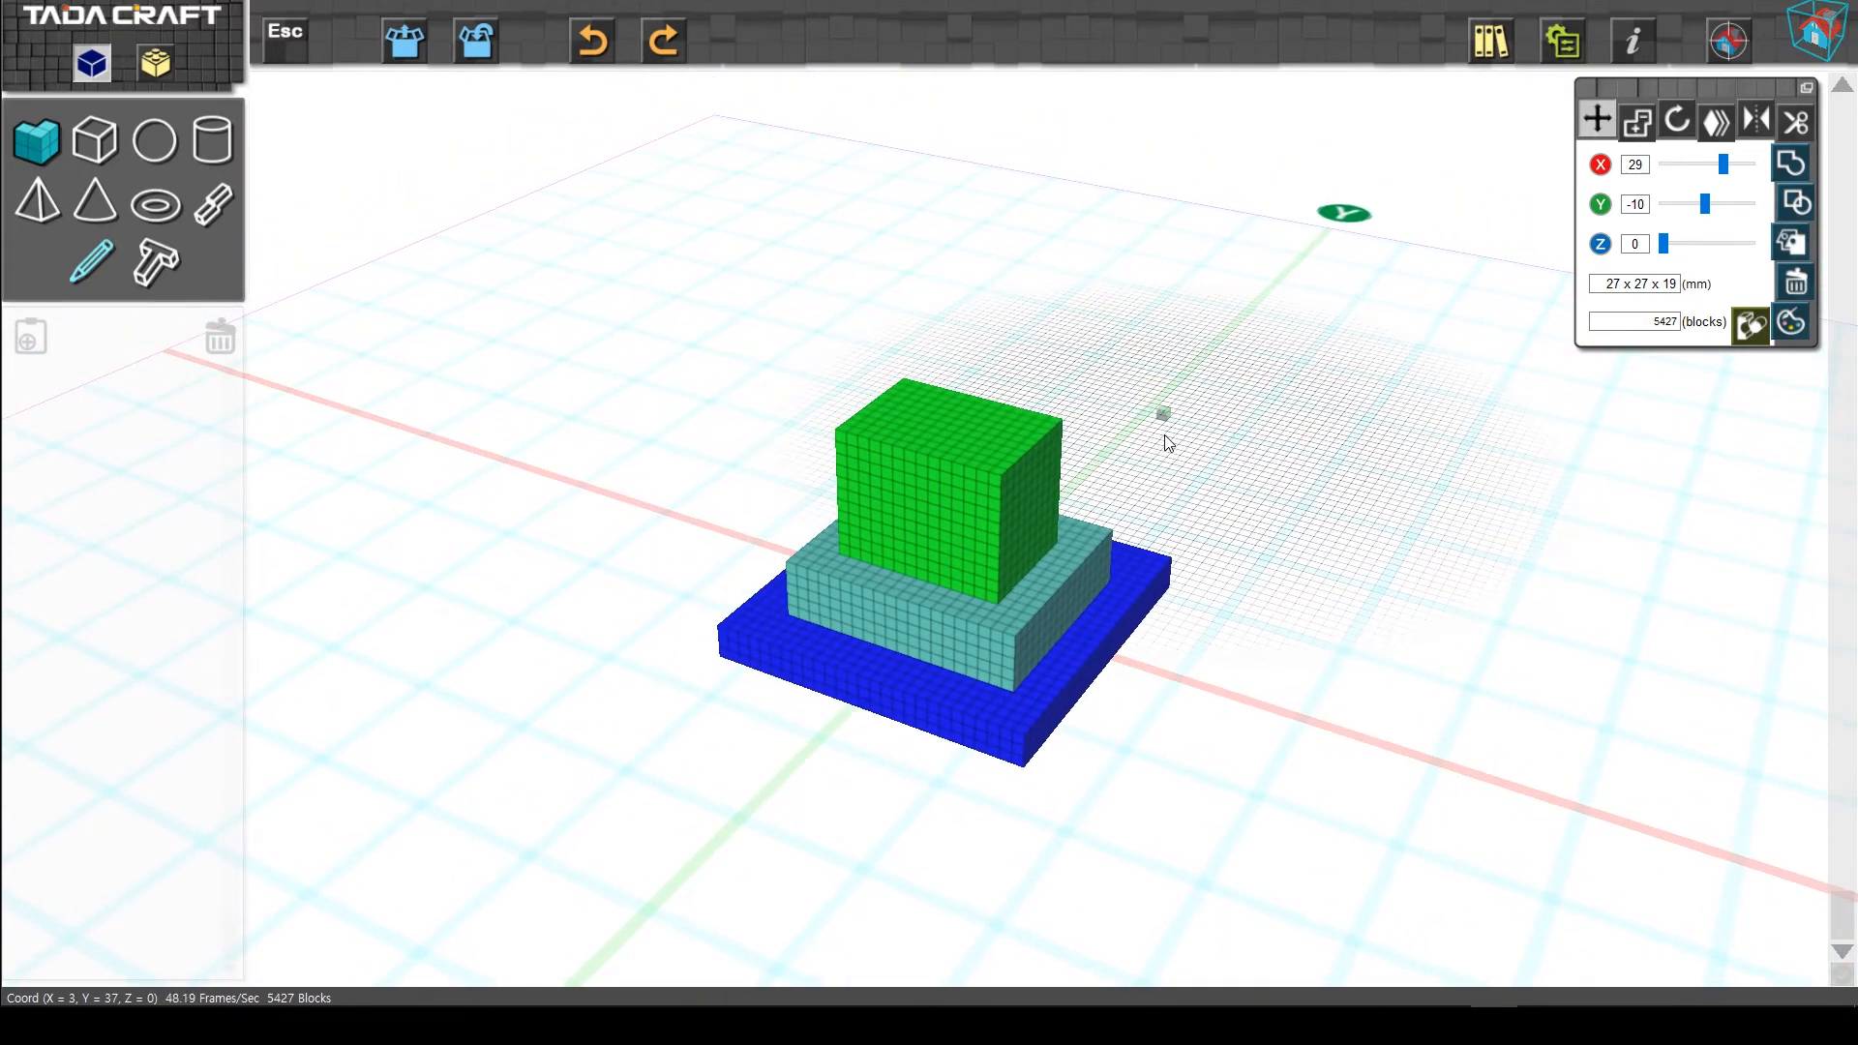
Build an orange block cuboid of 10 x 5 x 10 mm on top of the green tier.
click(29, 142)
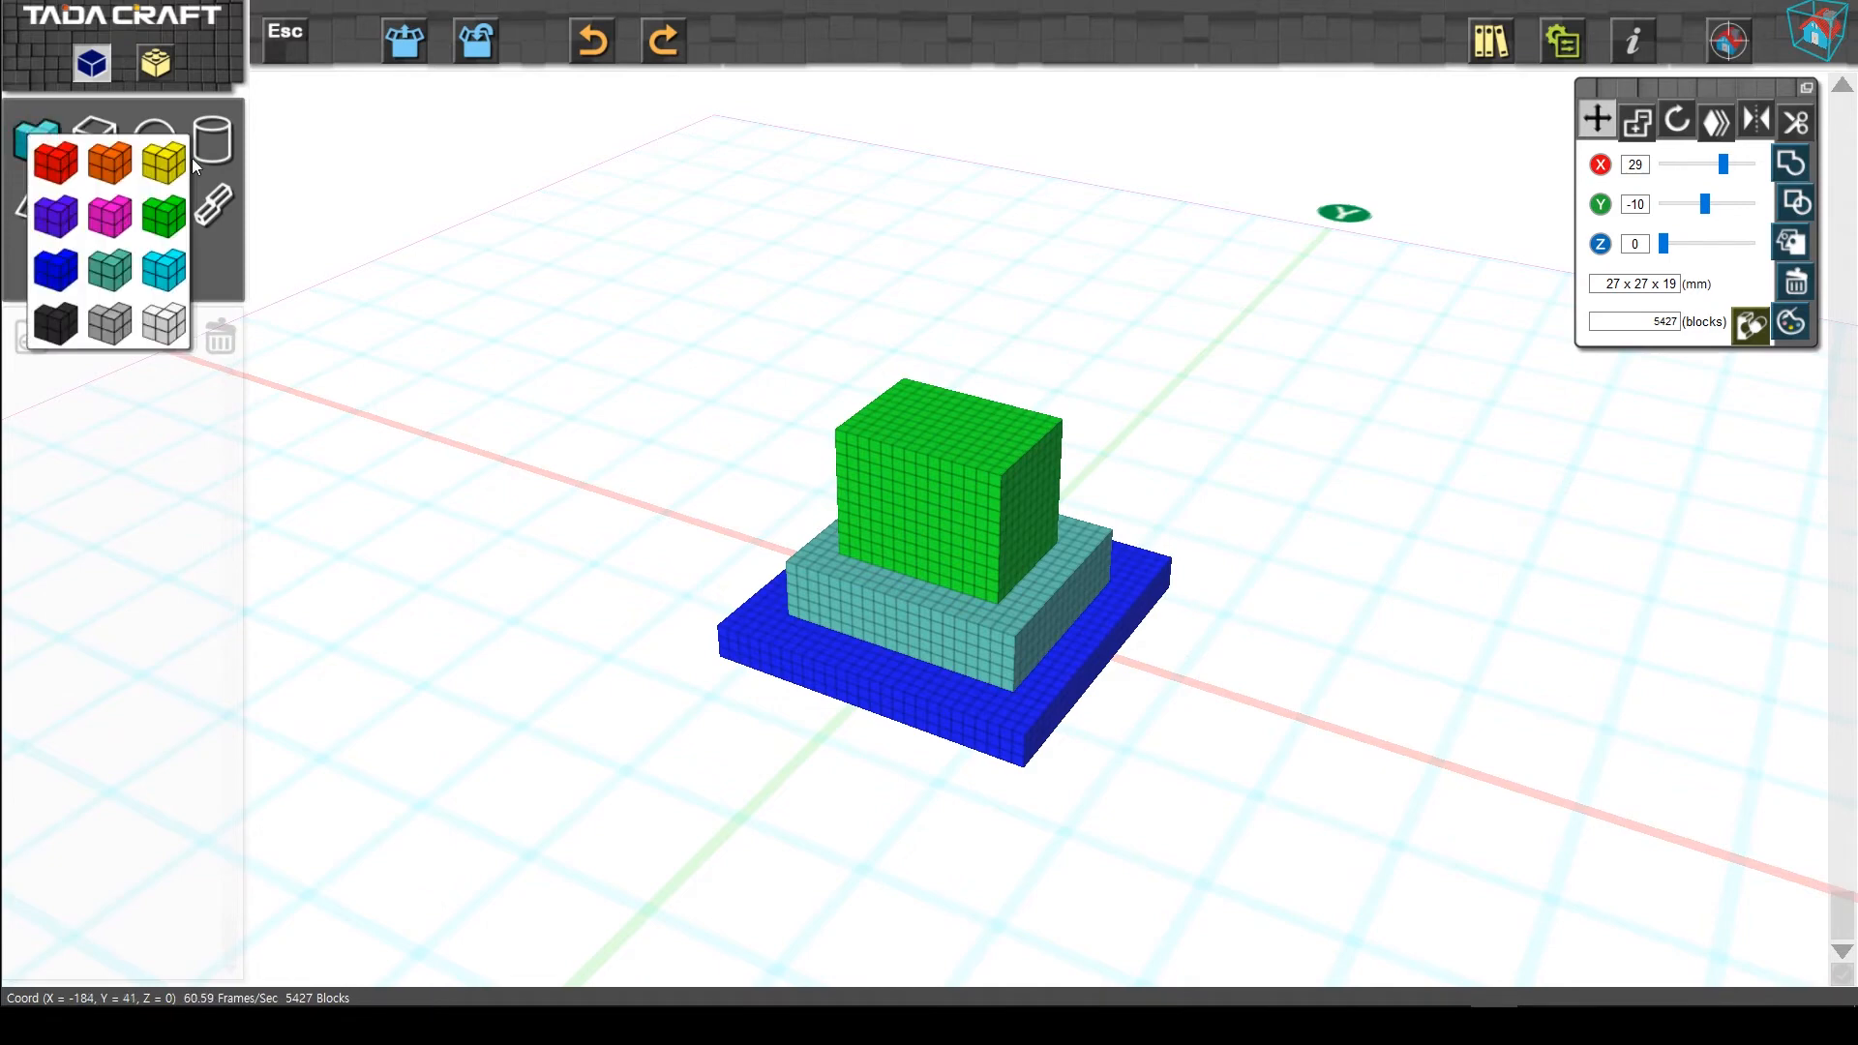
click(112, 169)
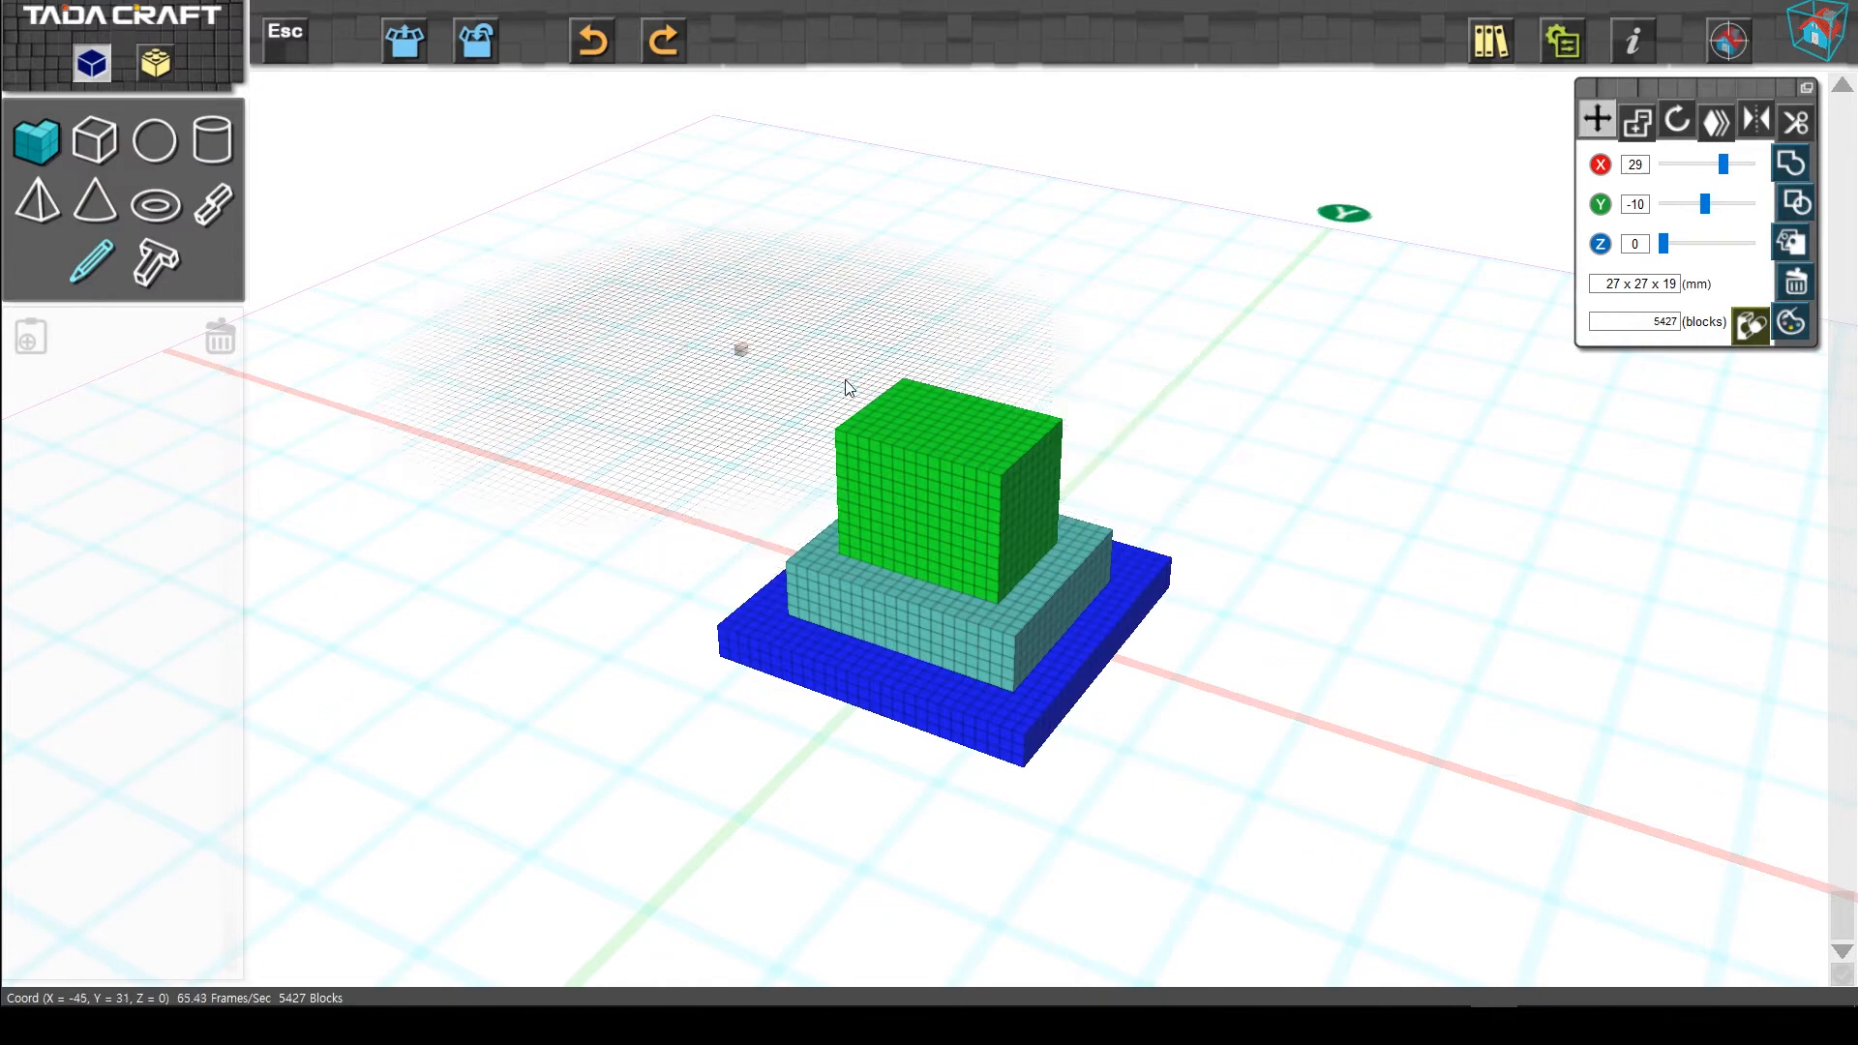
drag(909, 401, 991, 445)
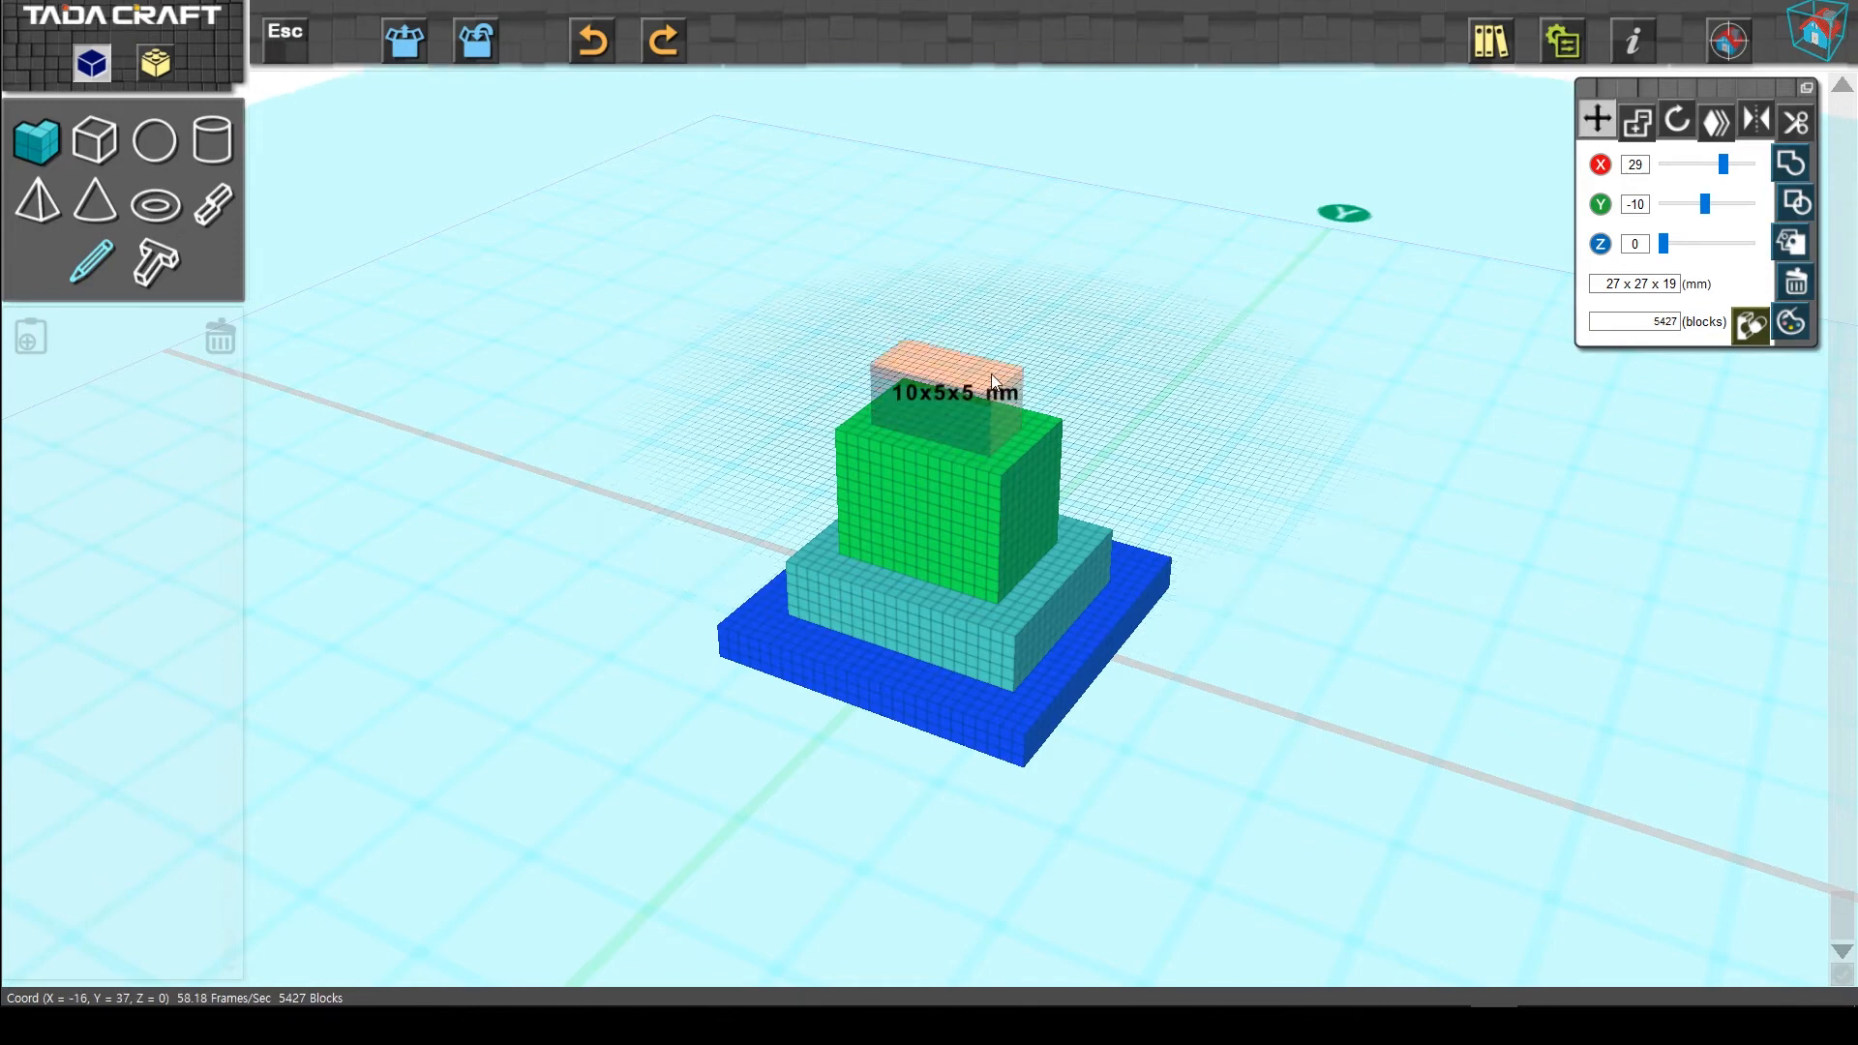
click(990, 329)
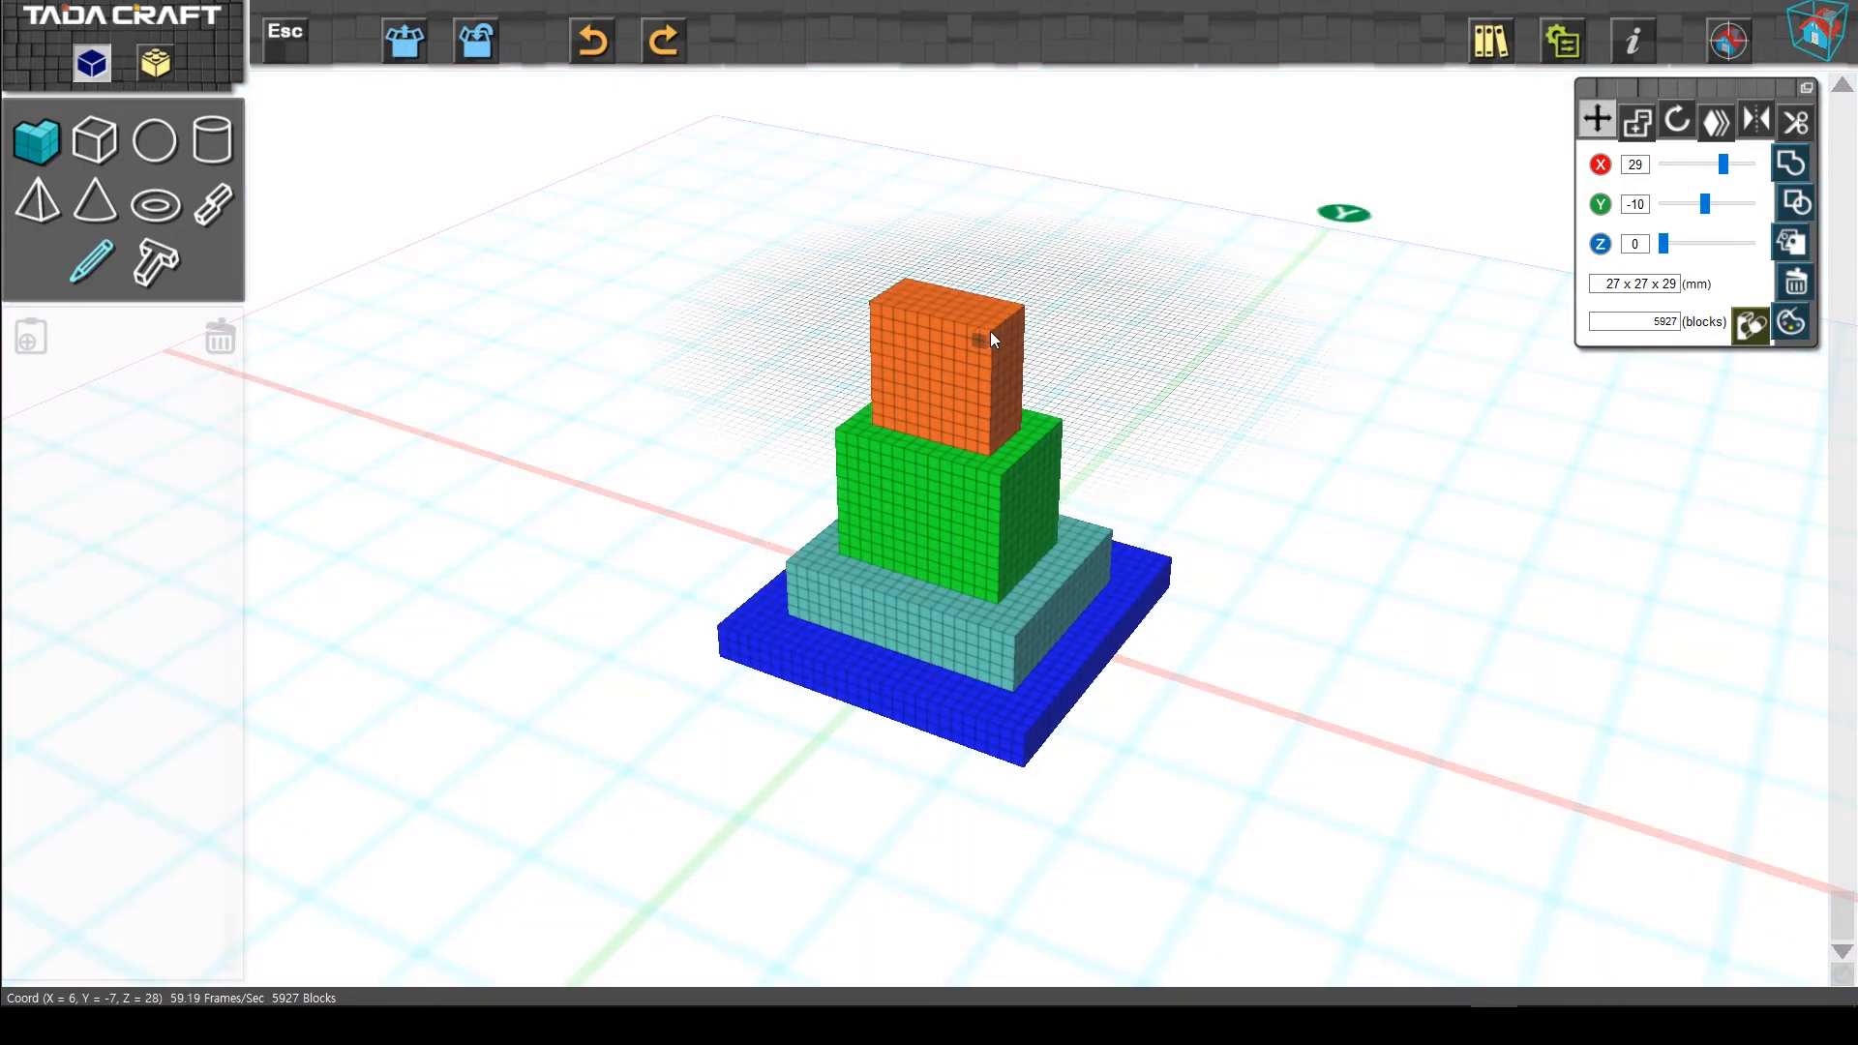
Build a pink block column of 6 x 5 x 12 mm on top of the orange tier.
click(29, 141)
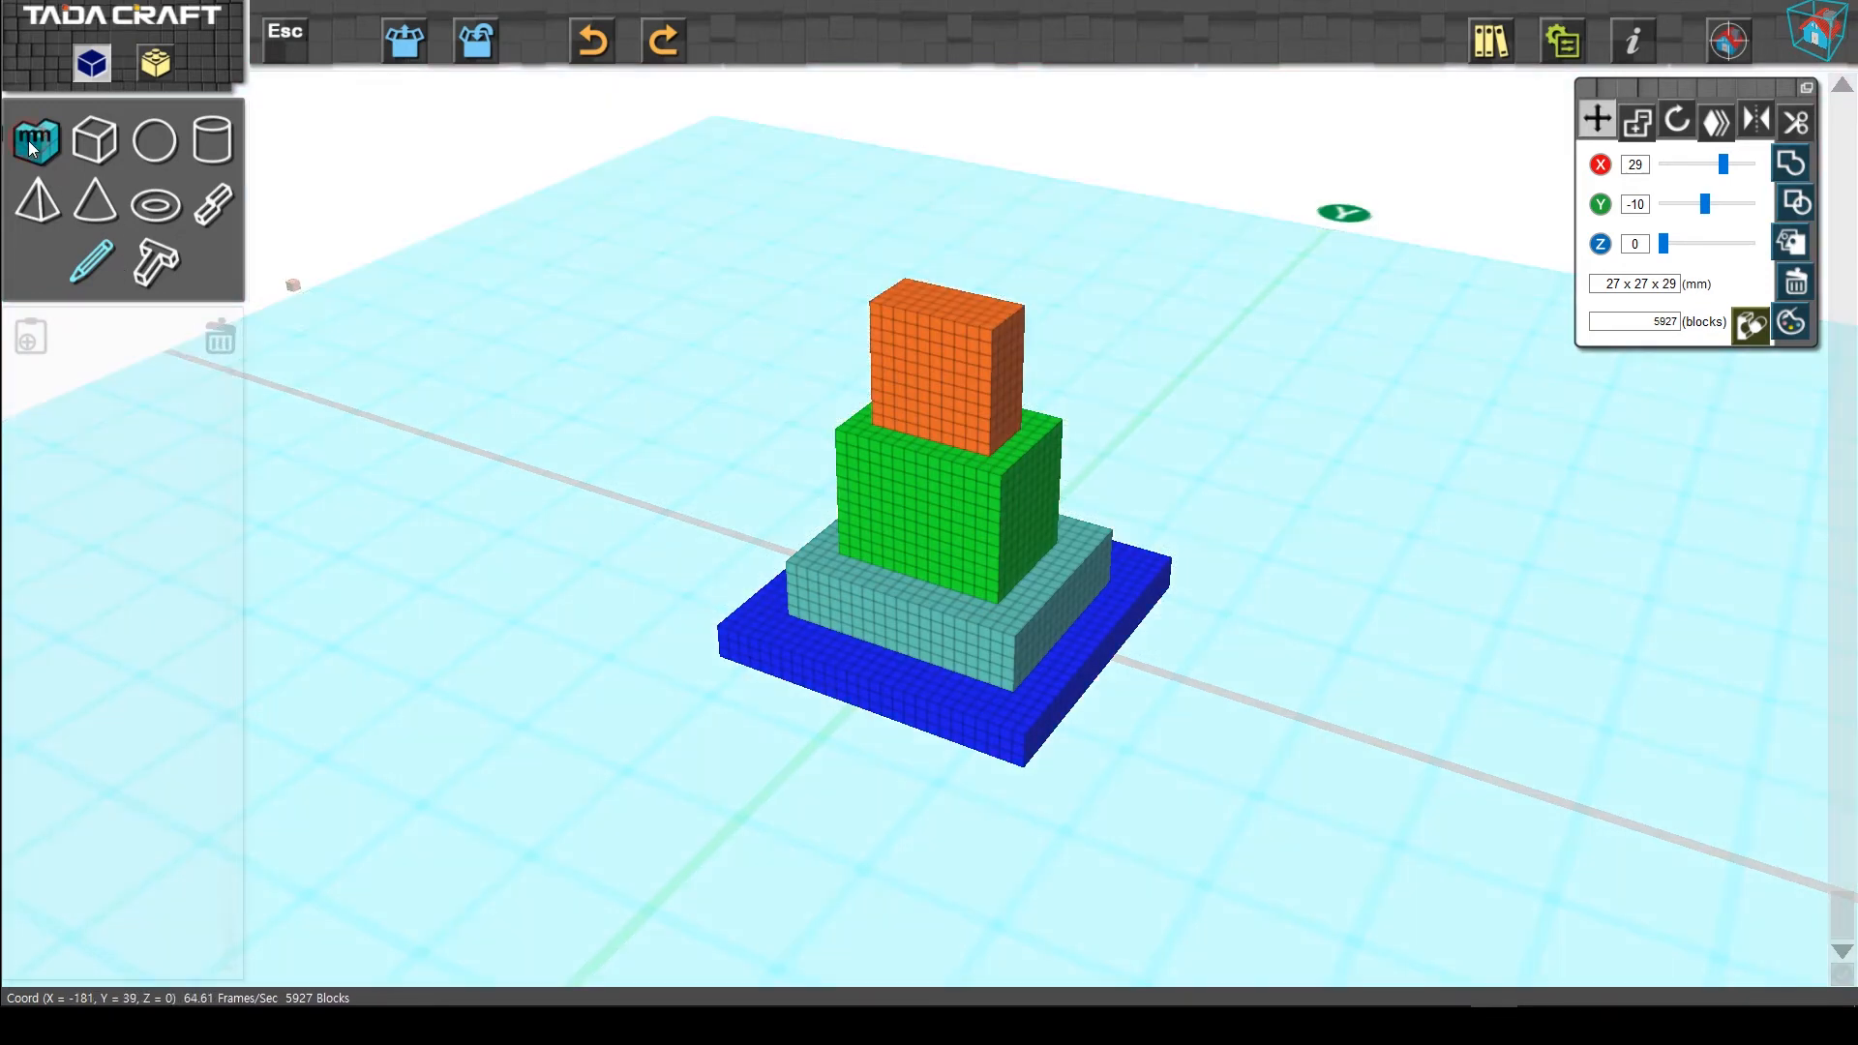
right_click(29, 141)
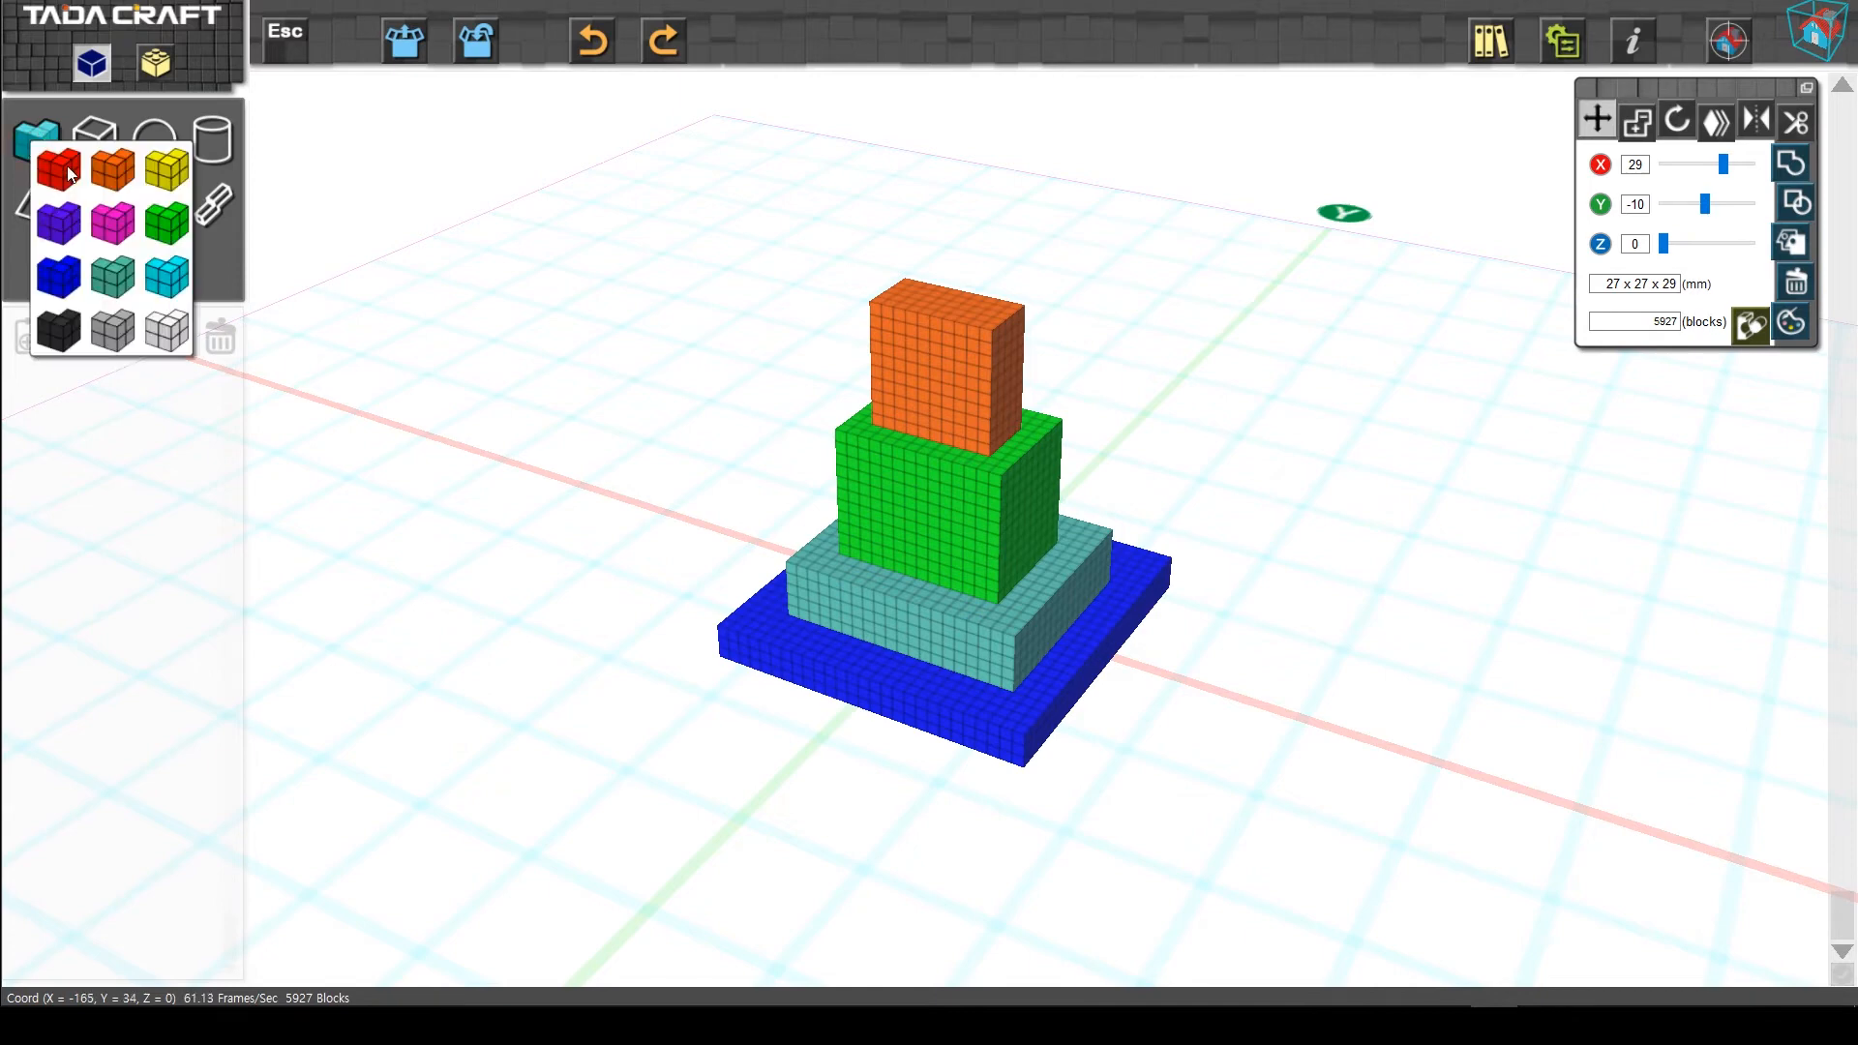
click(123, 229)
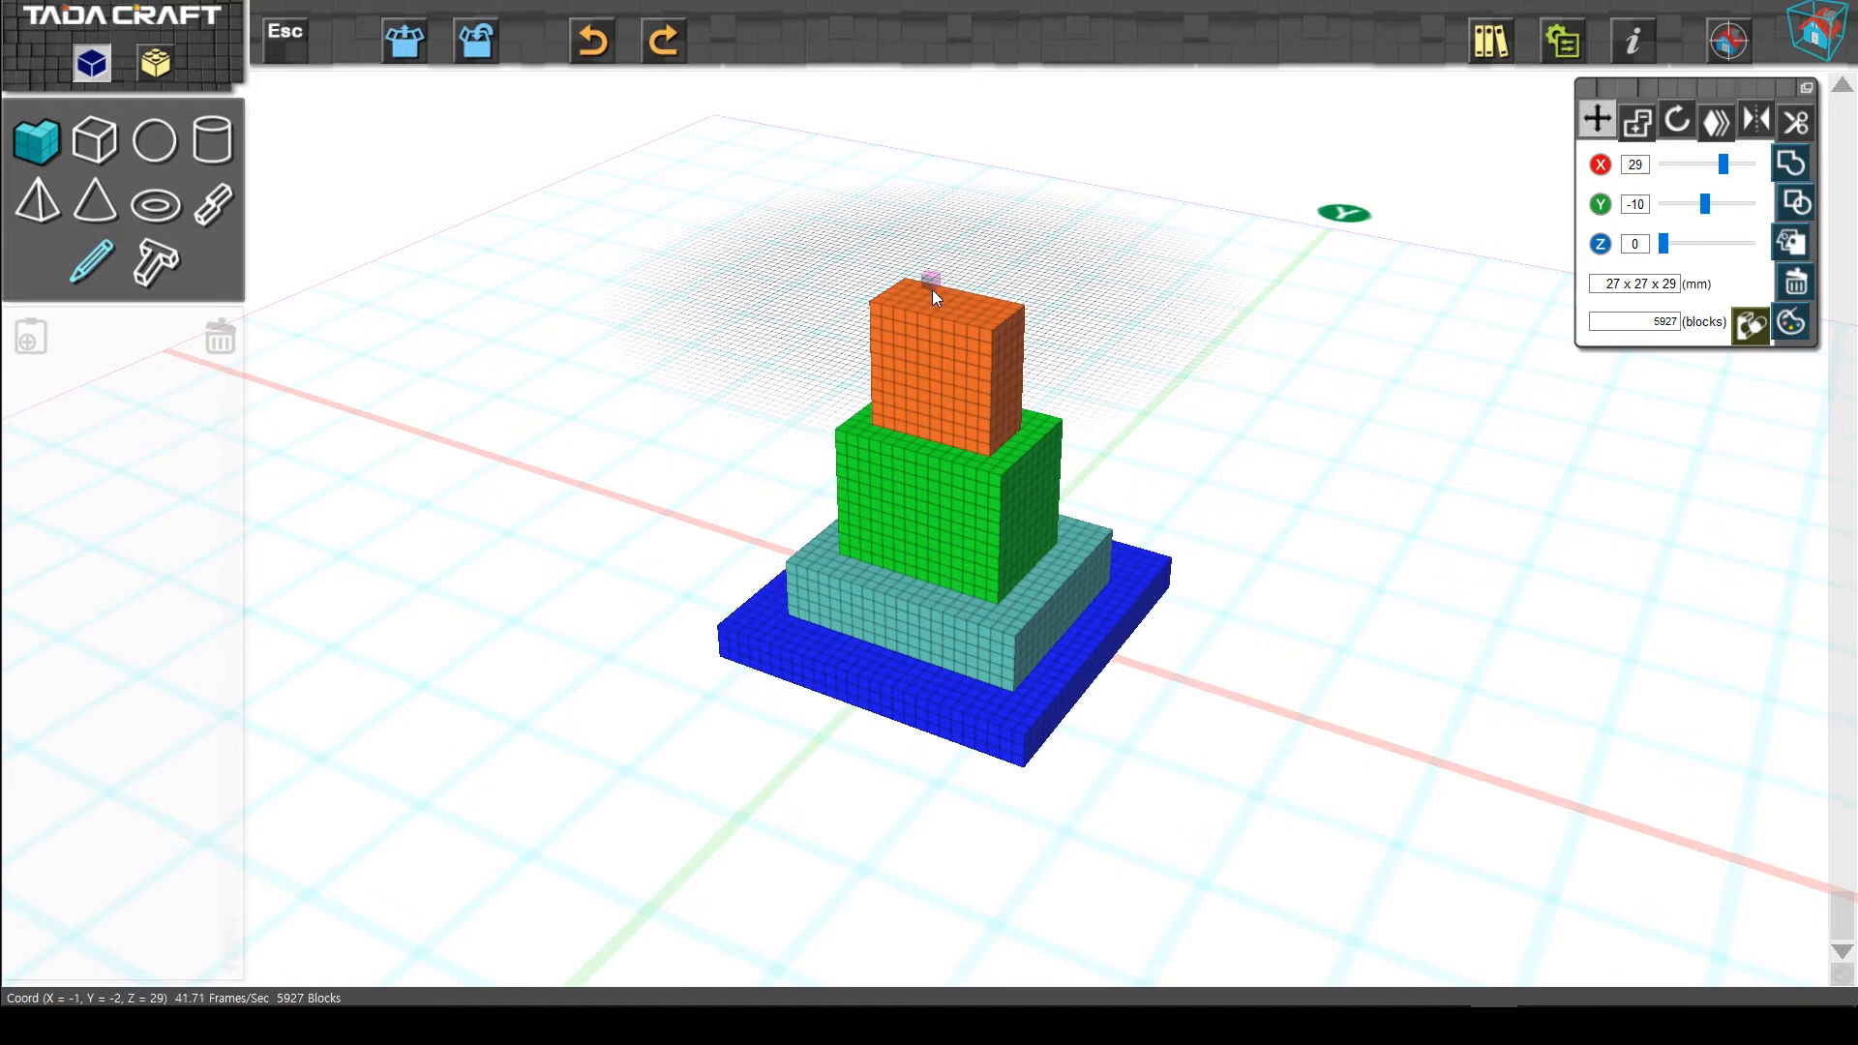
drag(932, 288, 963, 312)
click(962, 314)
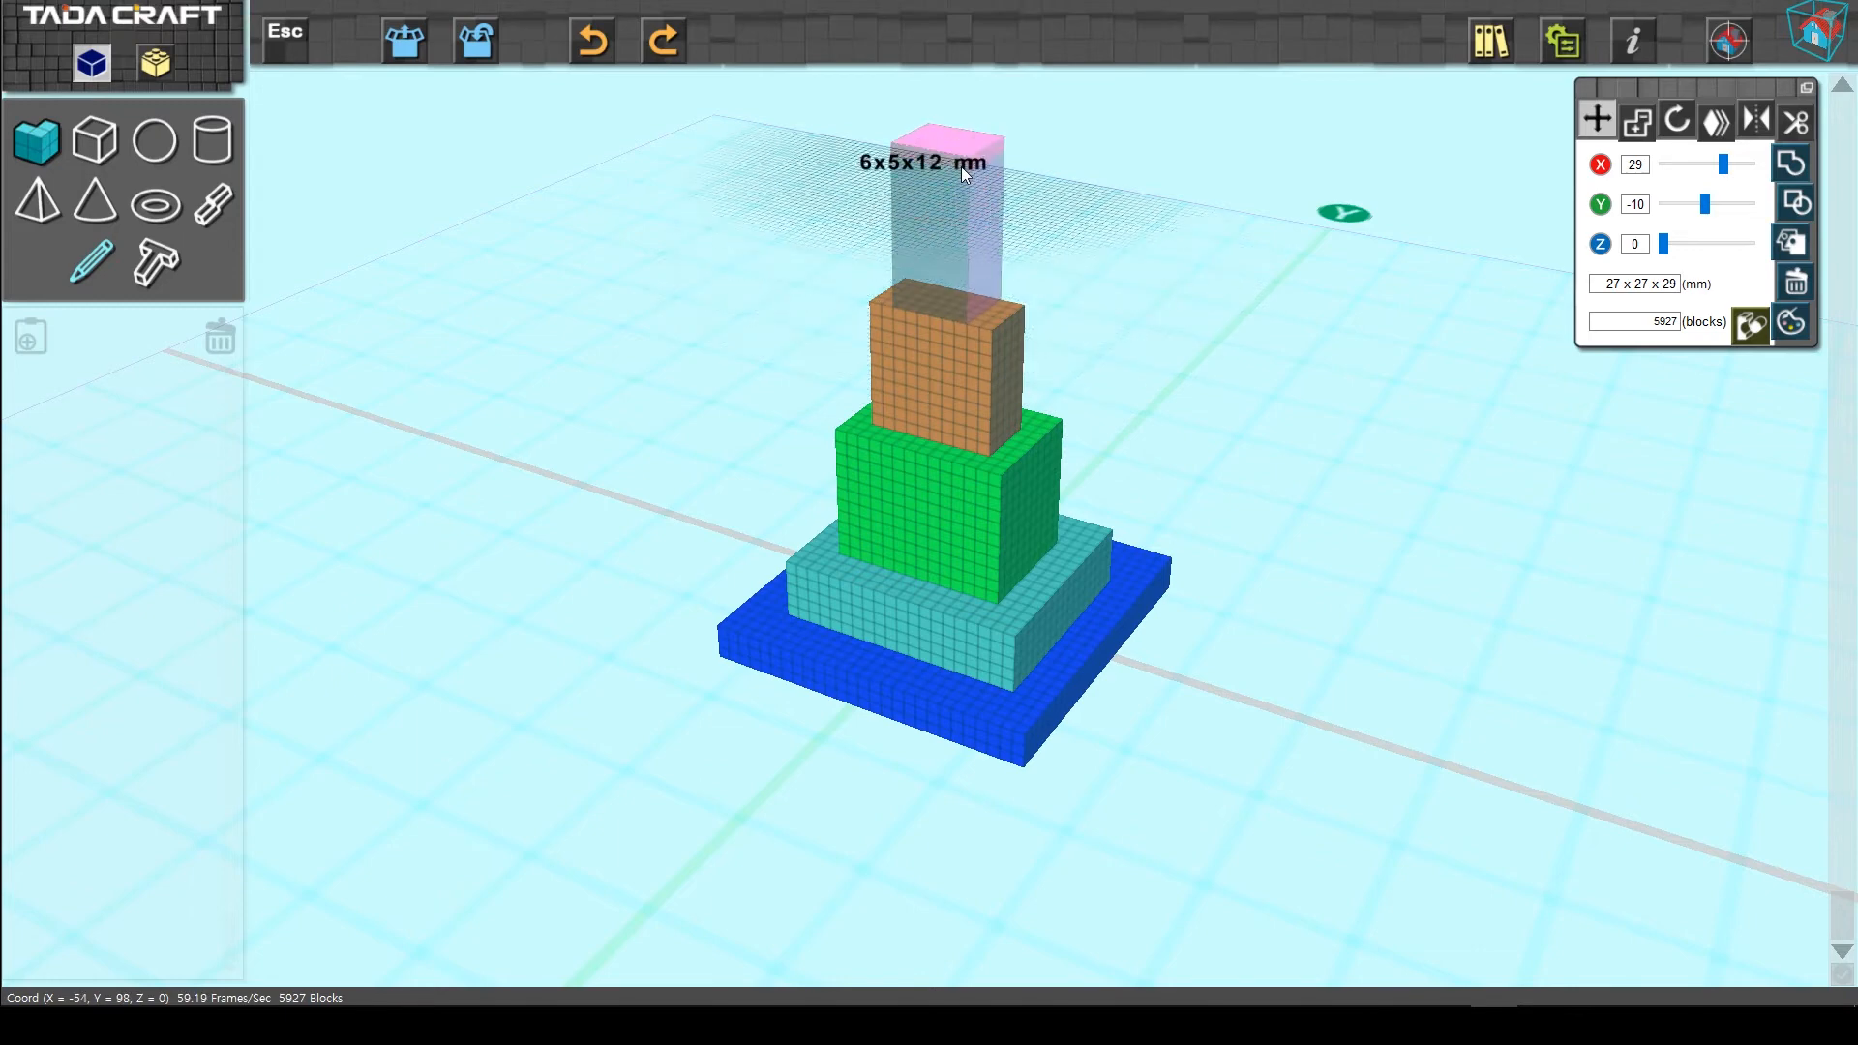
click(961, 167)
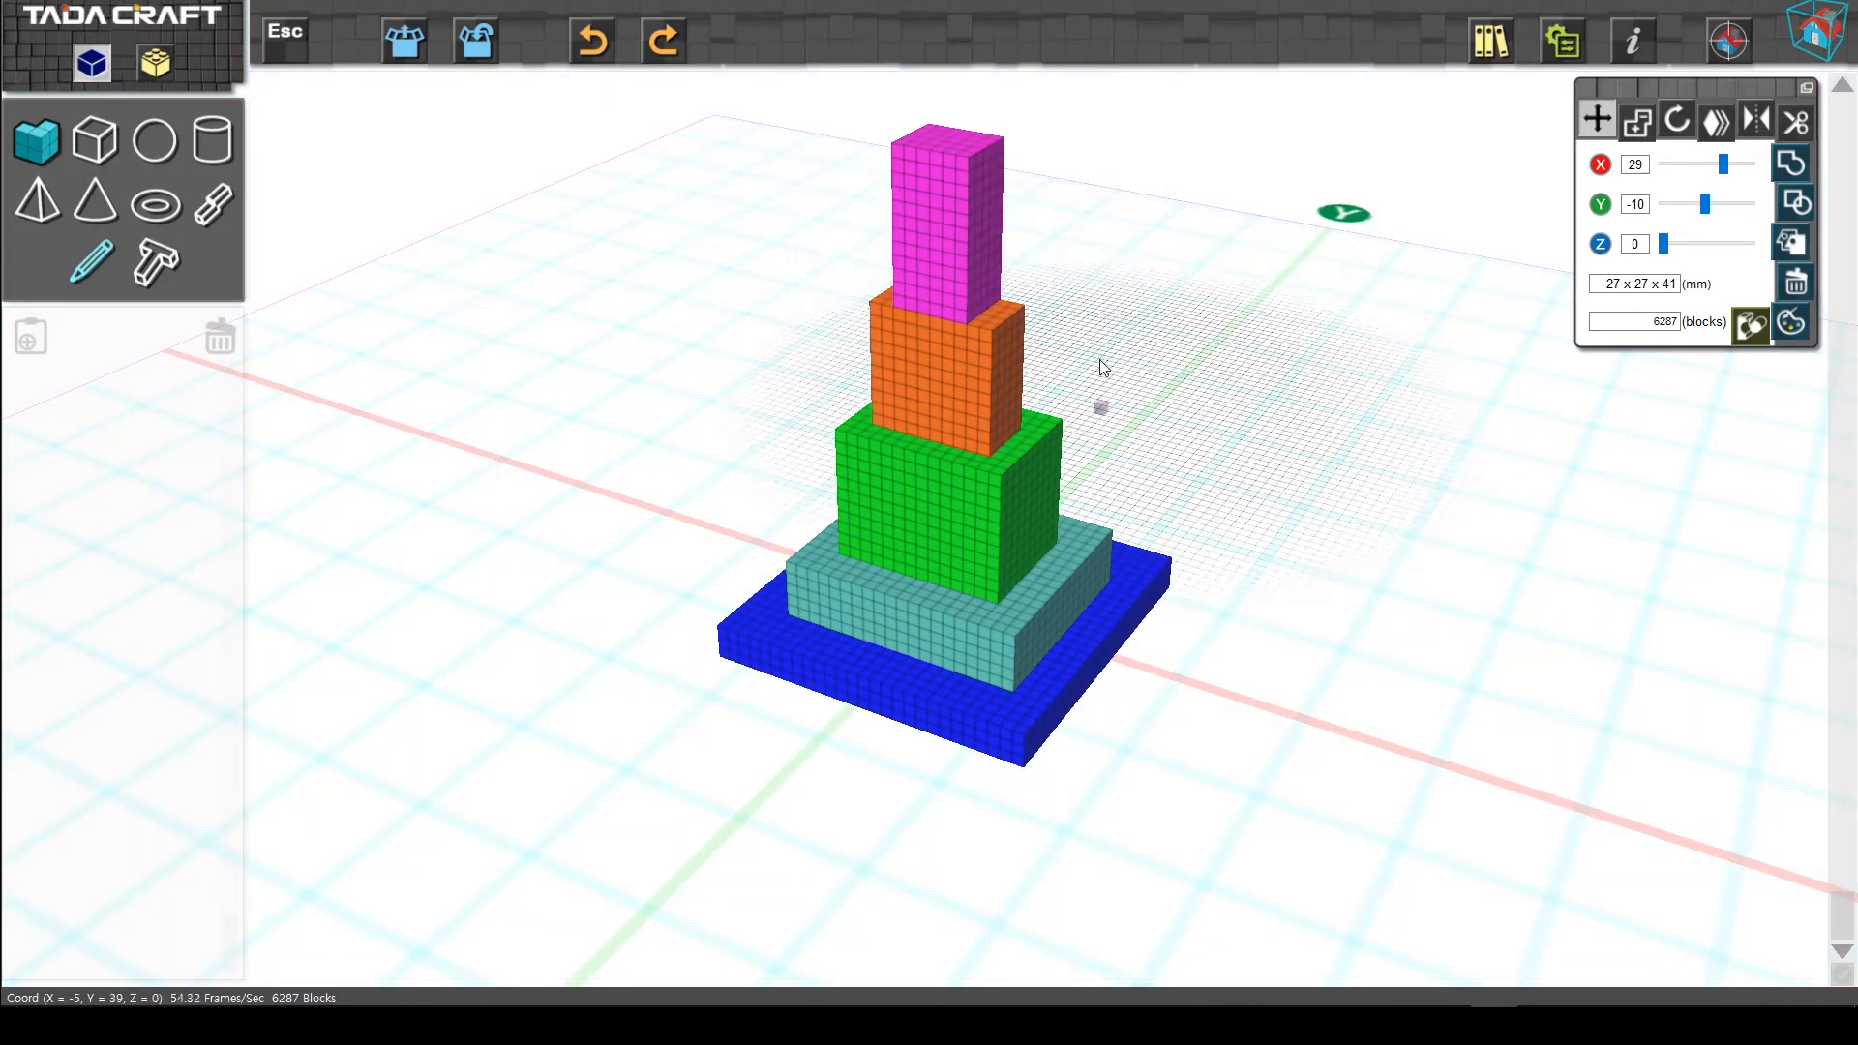
Leave block building and select the whole five-tier tower with the area selection tool from a front view.
scroll(1100, 358, down, 3)
scroll(1100, 362, down, 1)
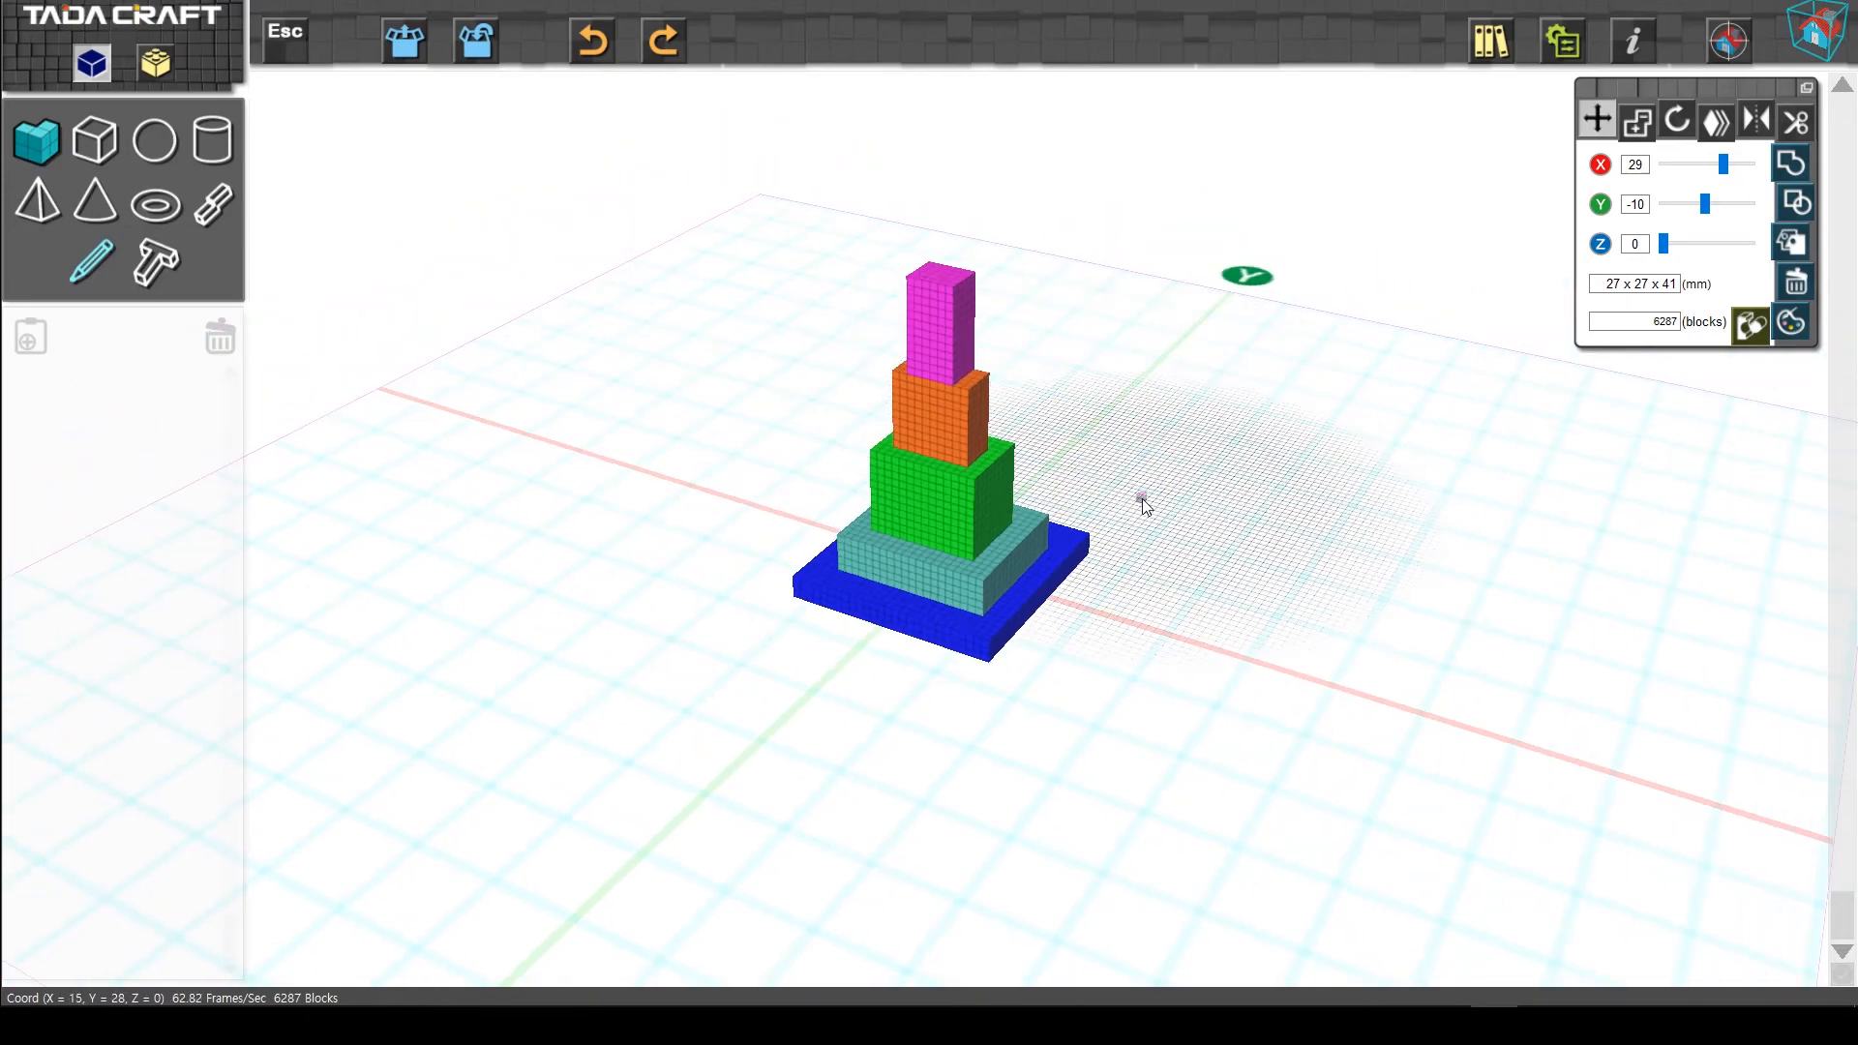
key(Escape)
mouse_move(1141, 524)
right_down()
mouse_move(1216, 537)
mouse_move(1310, 514)
mouse_move(1244, 565)
mouse_move(1174, 577)
mouse_move(1041, 514)
mouse_move(1196, 515)
right_up()
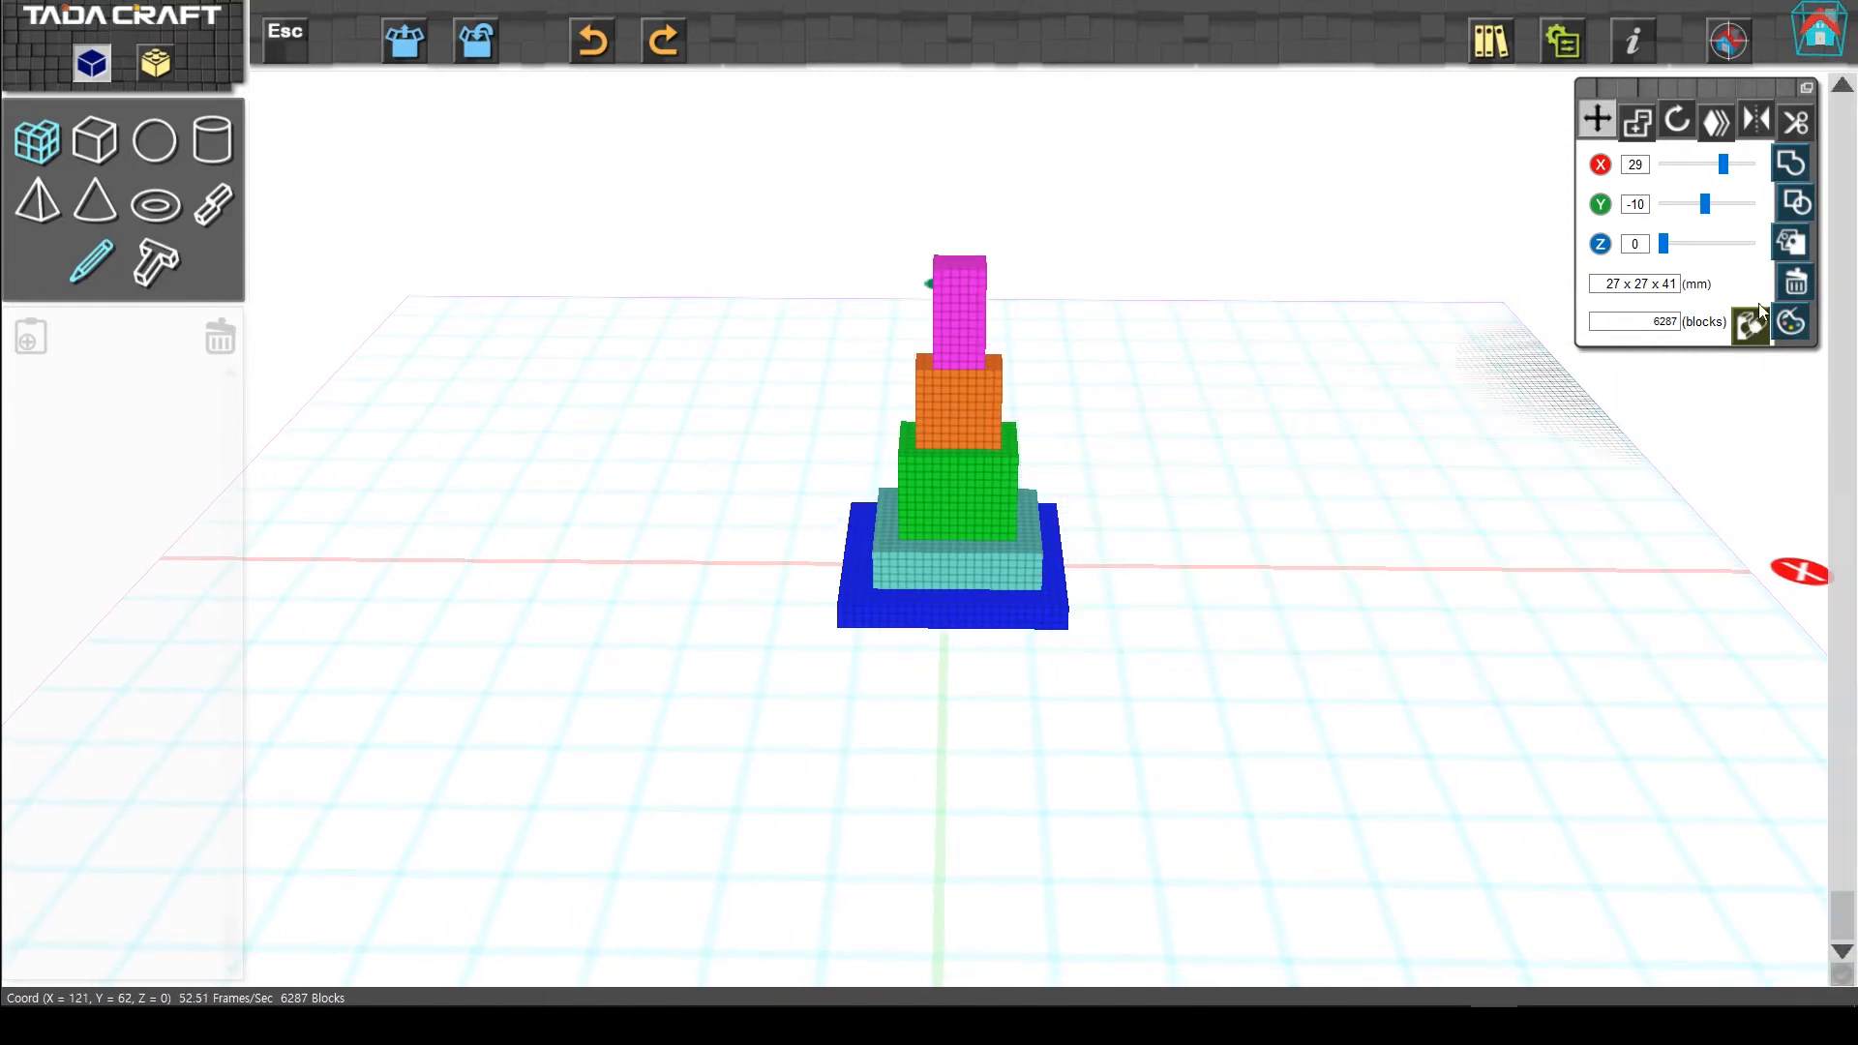
click(1786, 161)
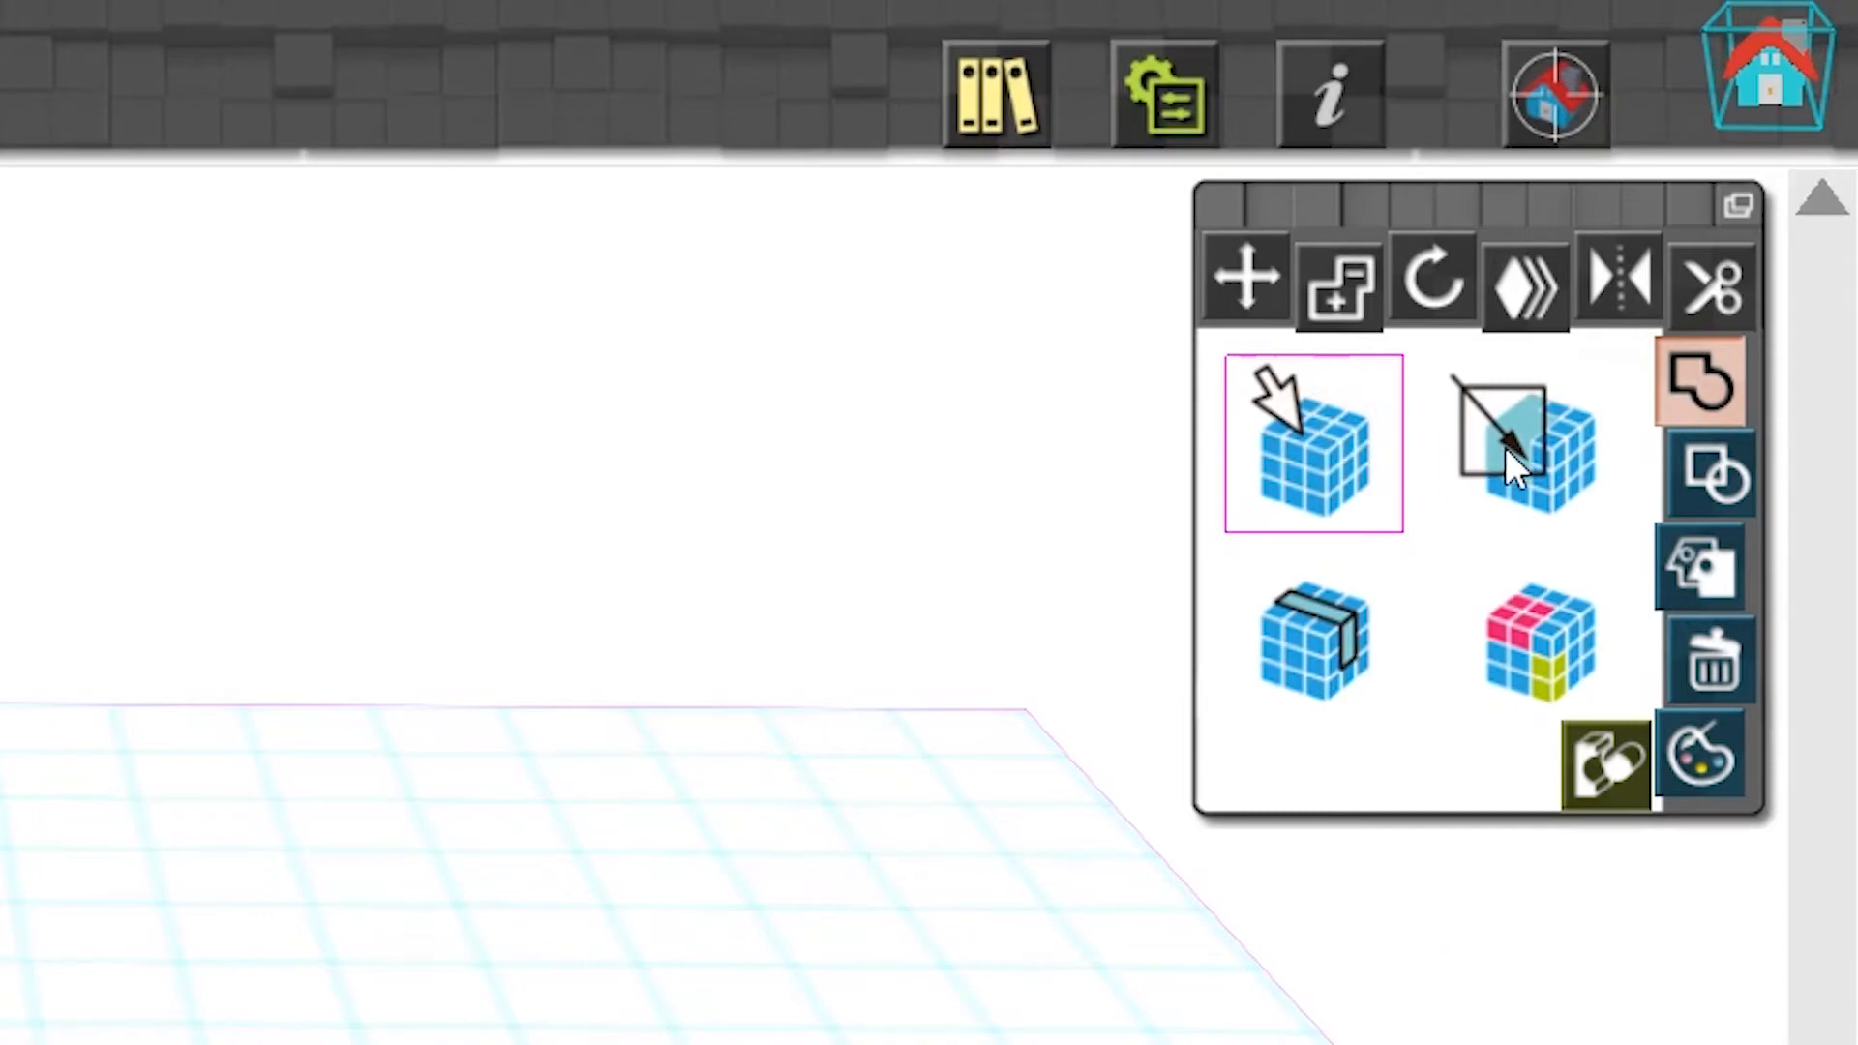
click(1516, 465)
drag(726, 184, 1219, 756)
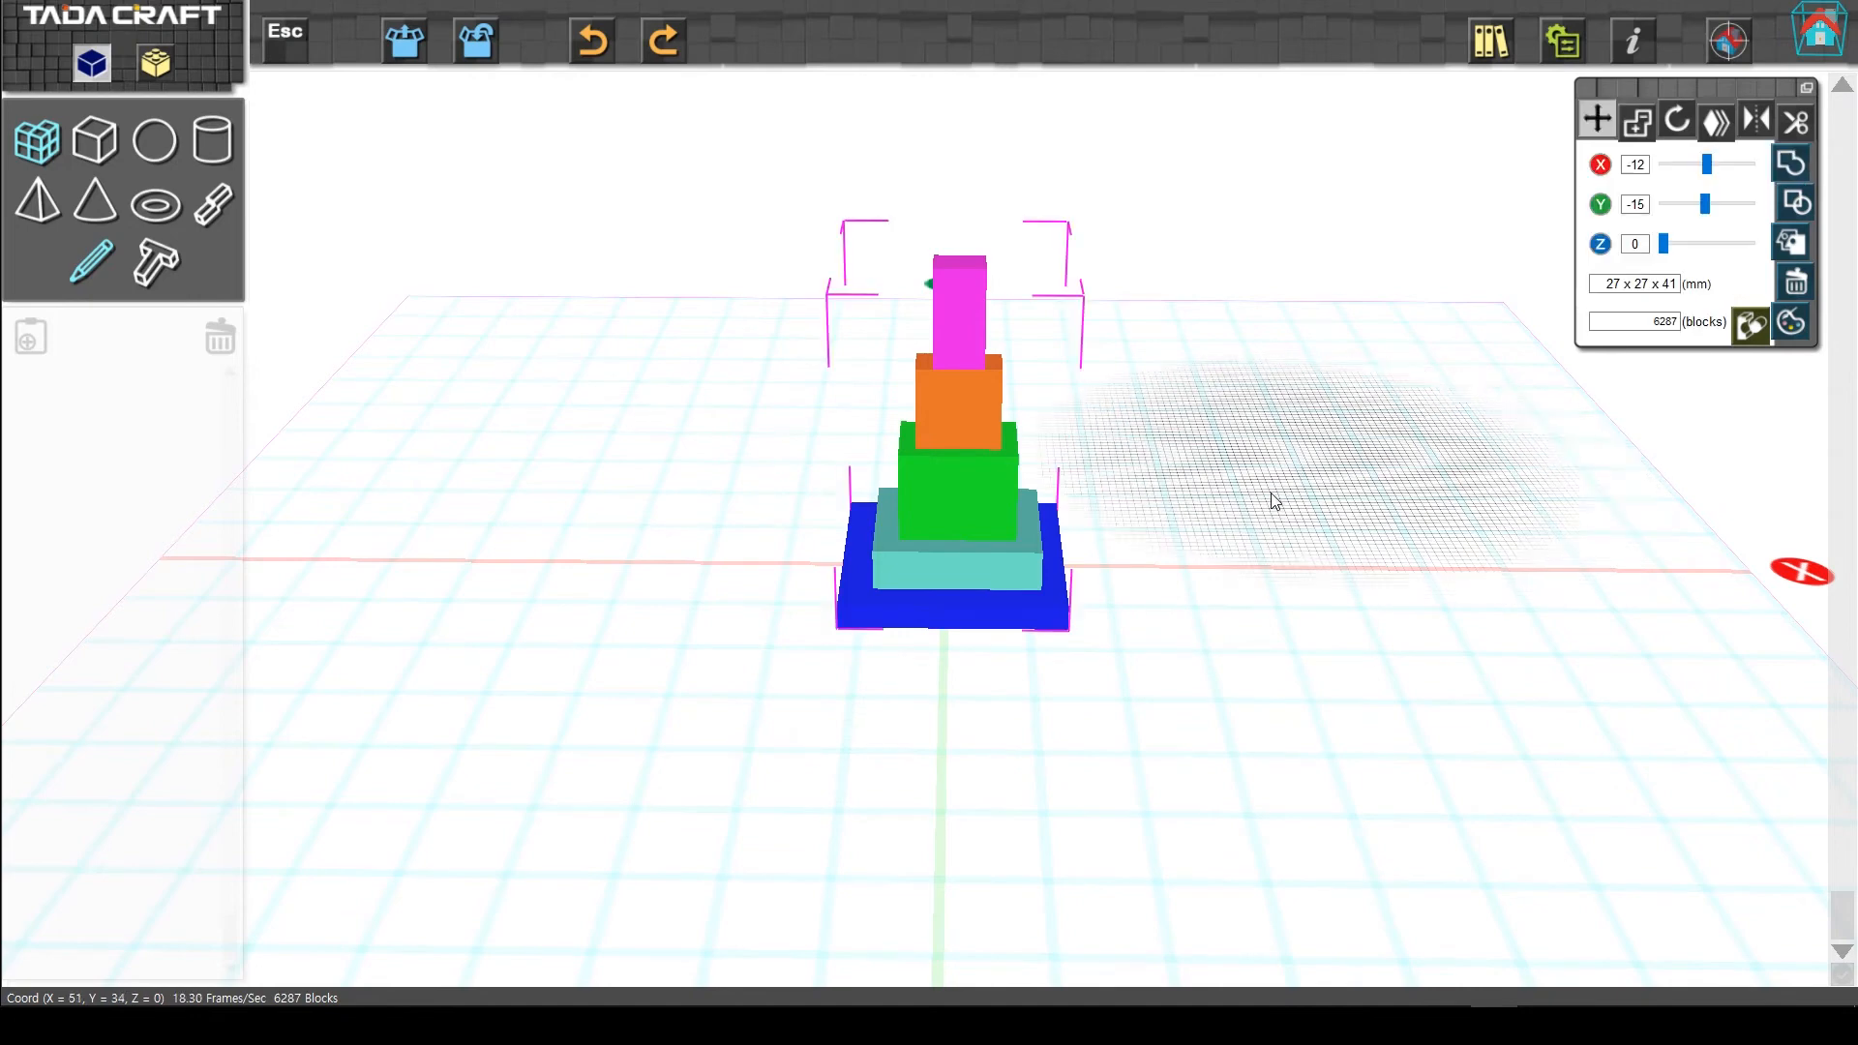
Move the selected tower across the grid to X -13, Y -17.
scroll(1204, 555, down, 1)
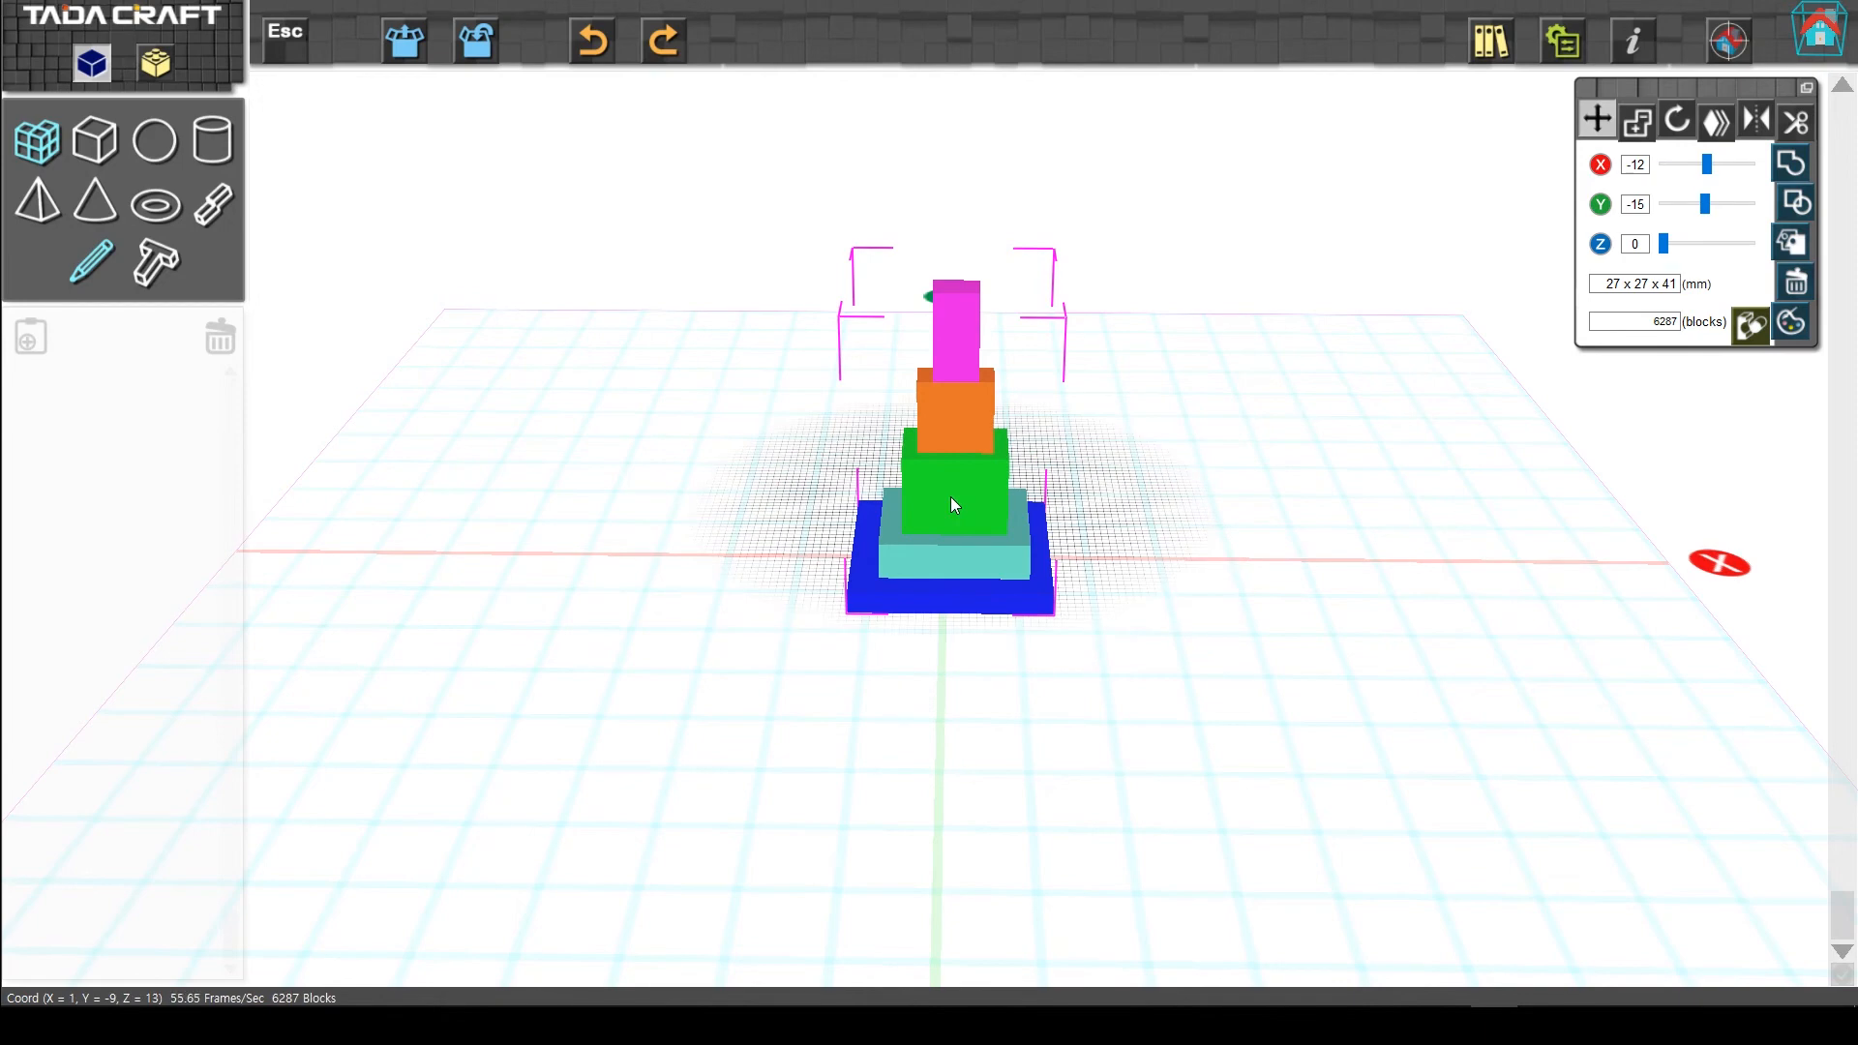
drag(952, 498, 948, 547)
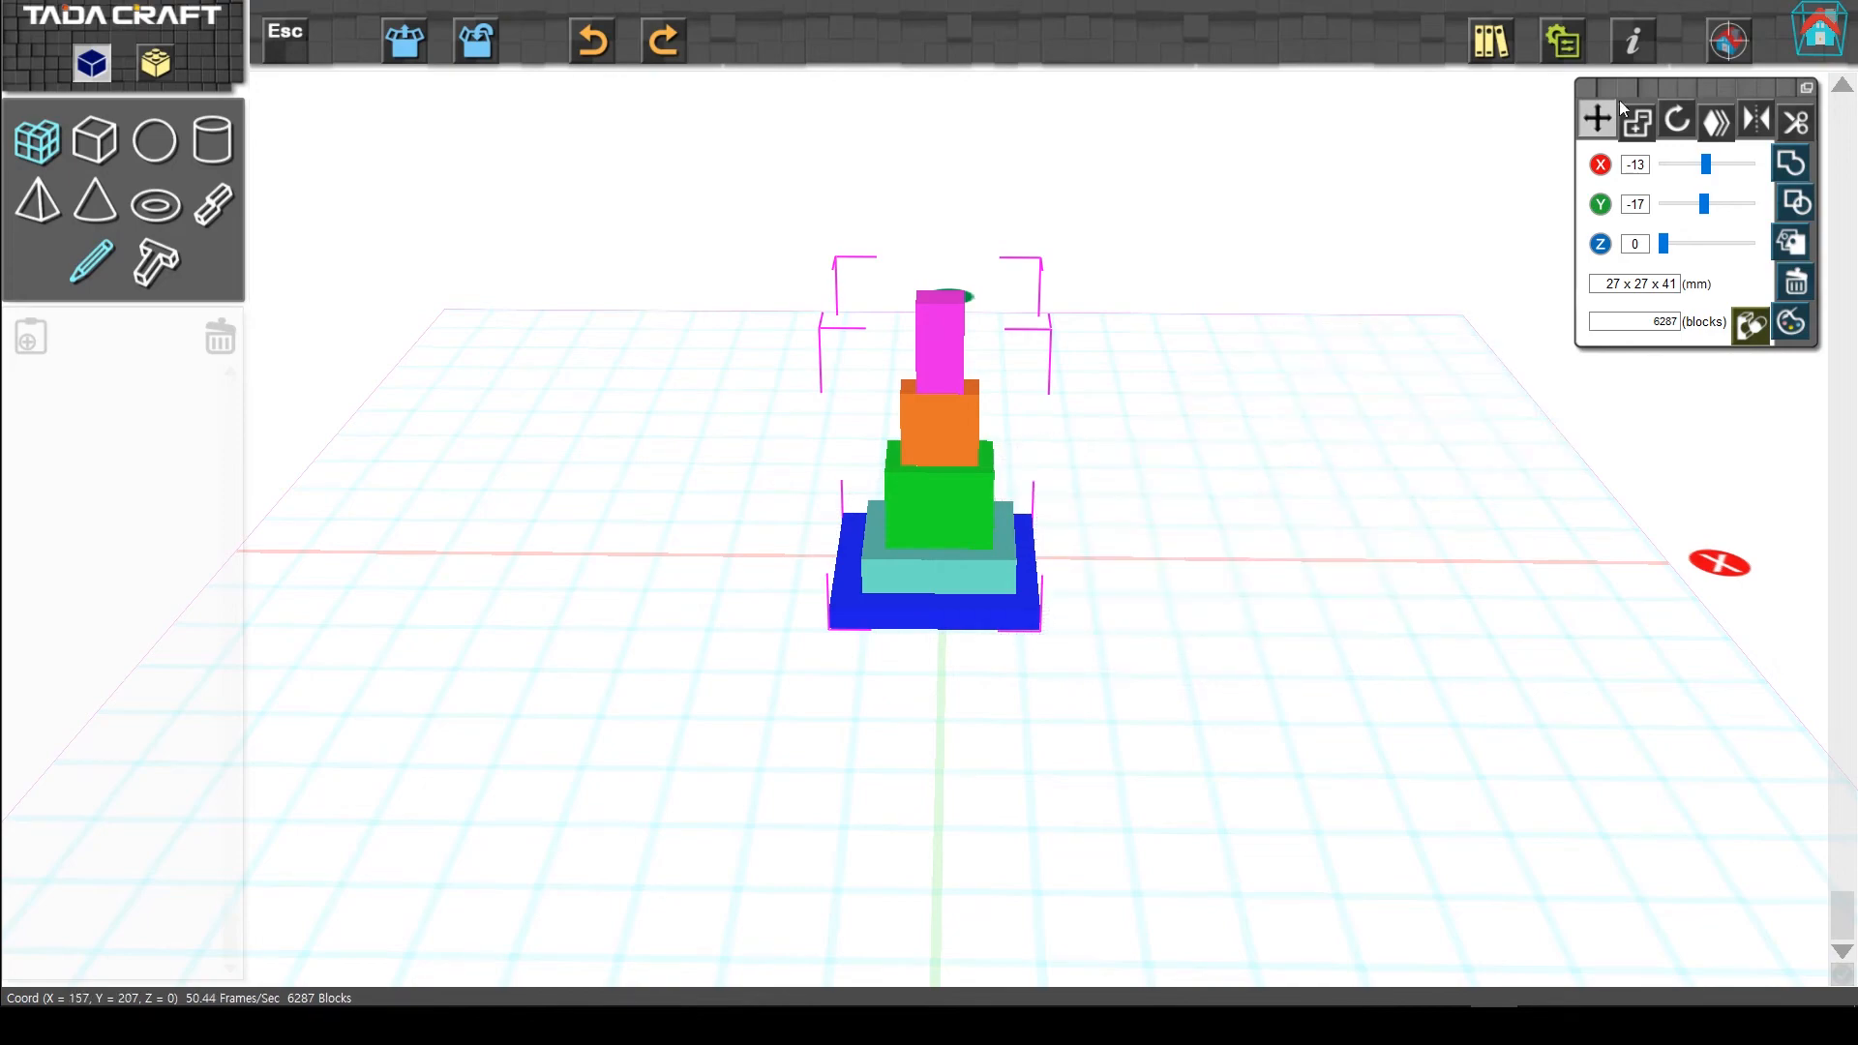
Place the floating edit panel closer to the tower and keep it in move mode.
drag(1654, 85, 1400, 231)
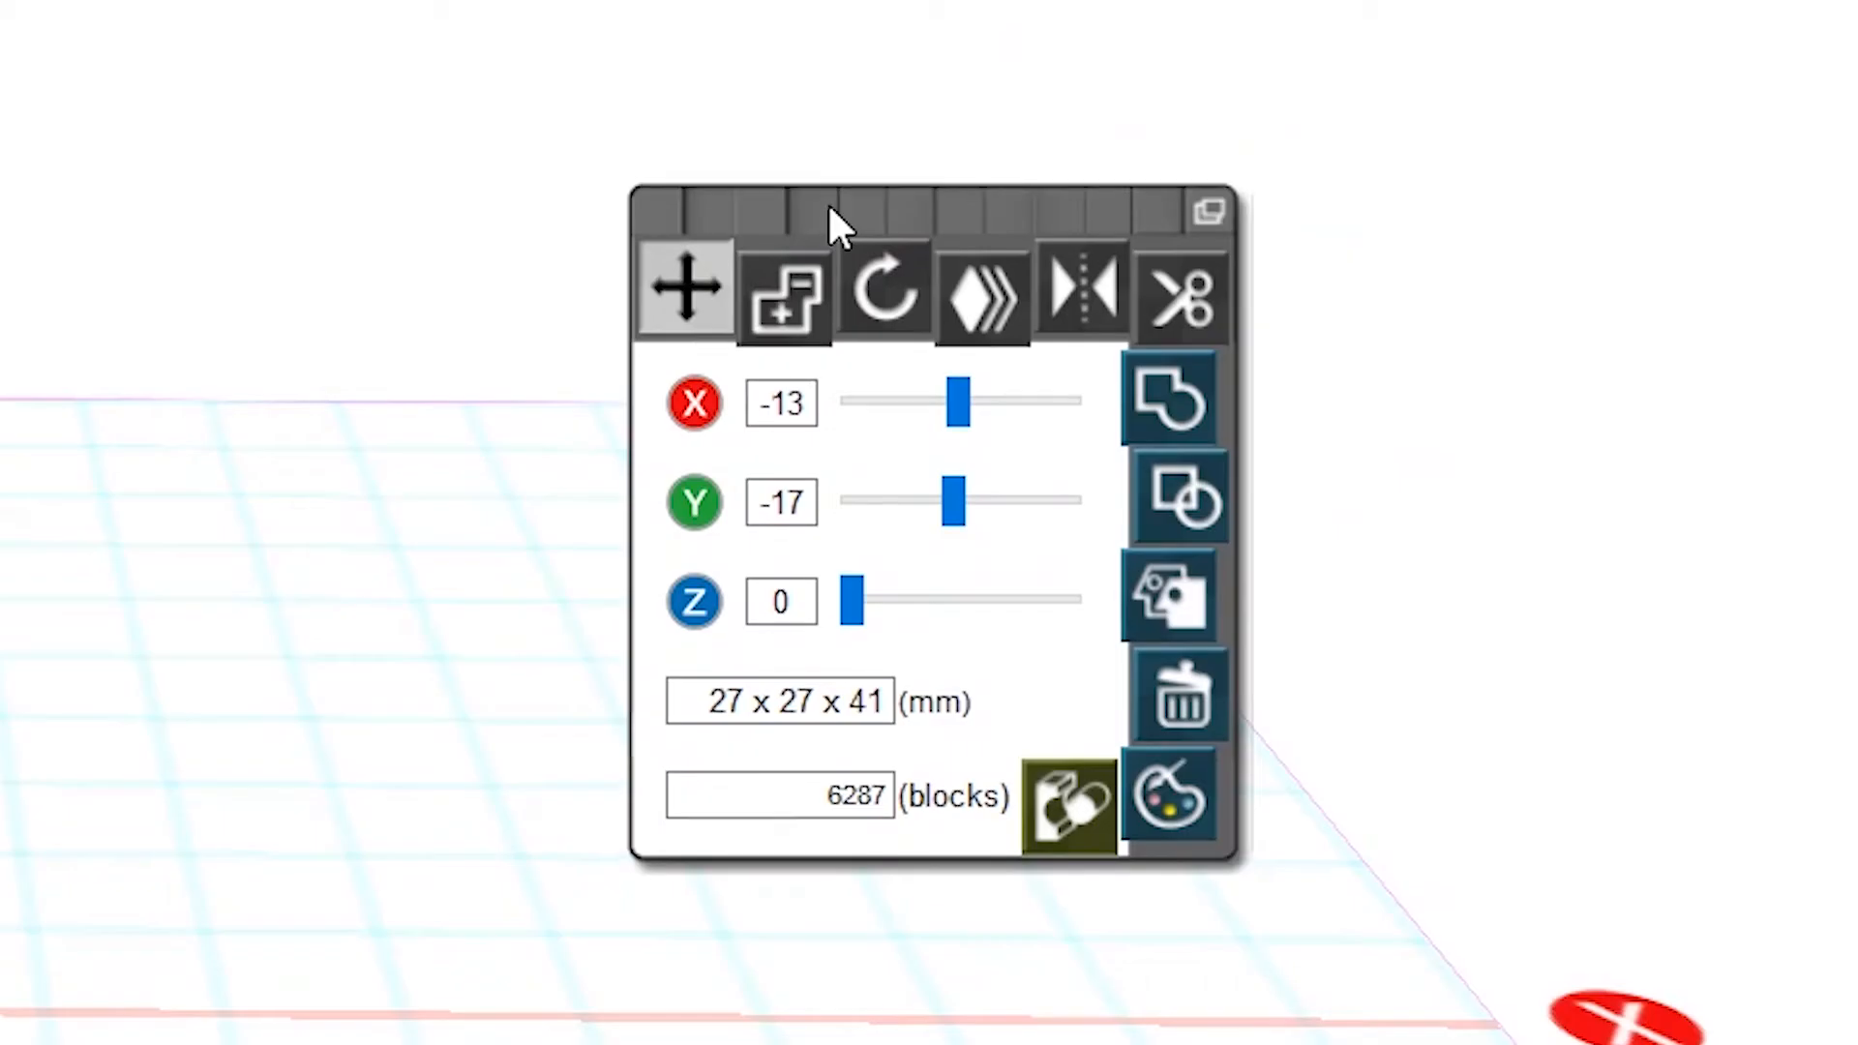
drag(828, 201, 828, 204)
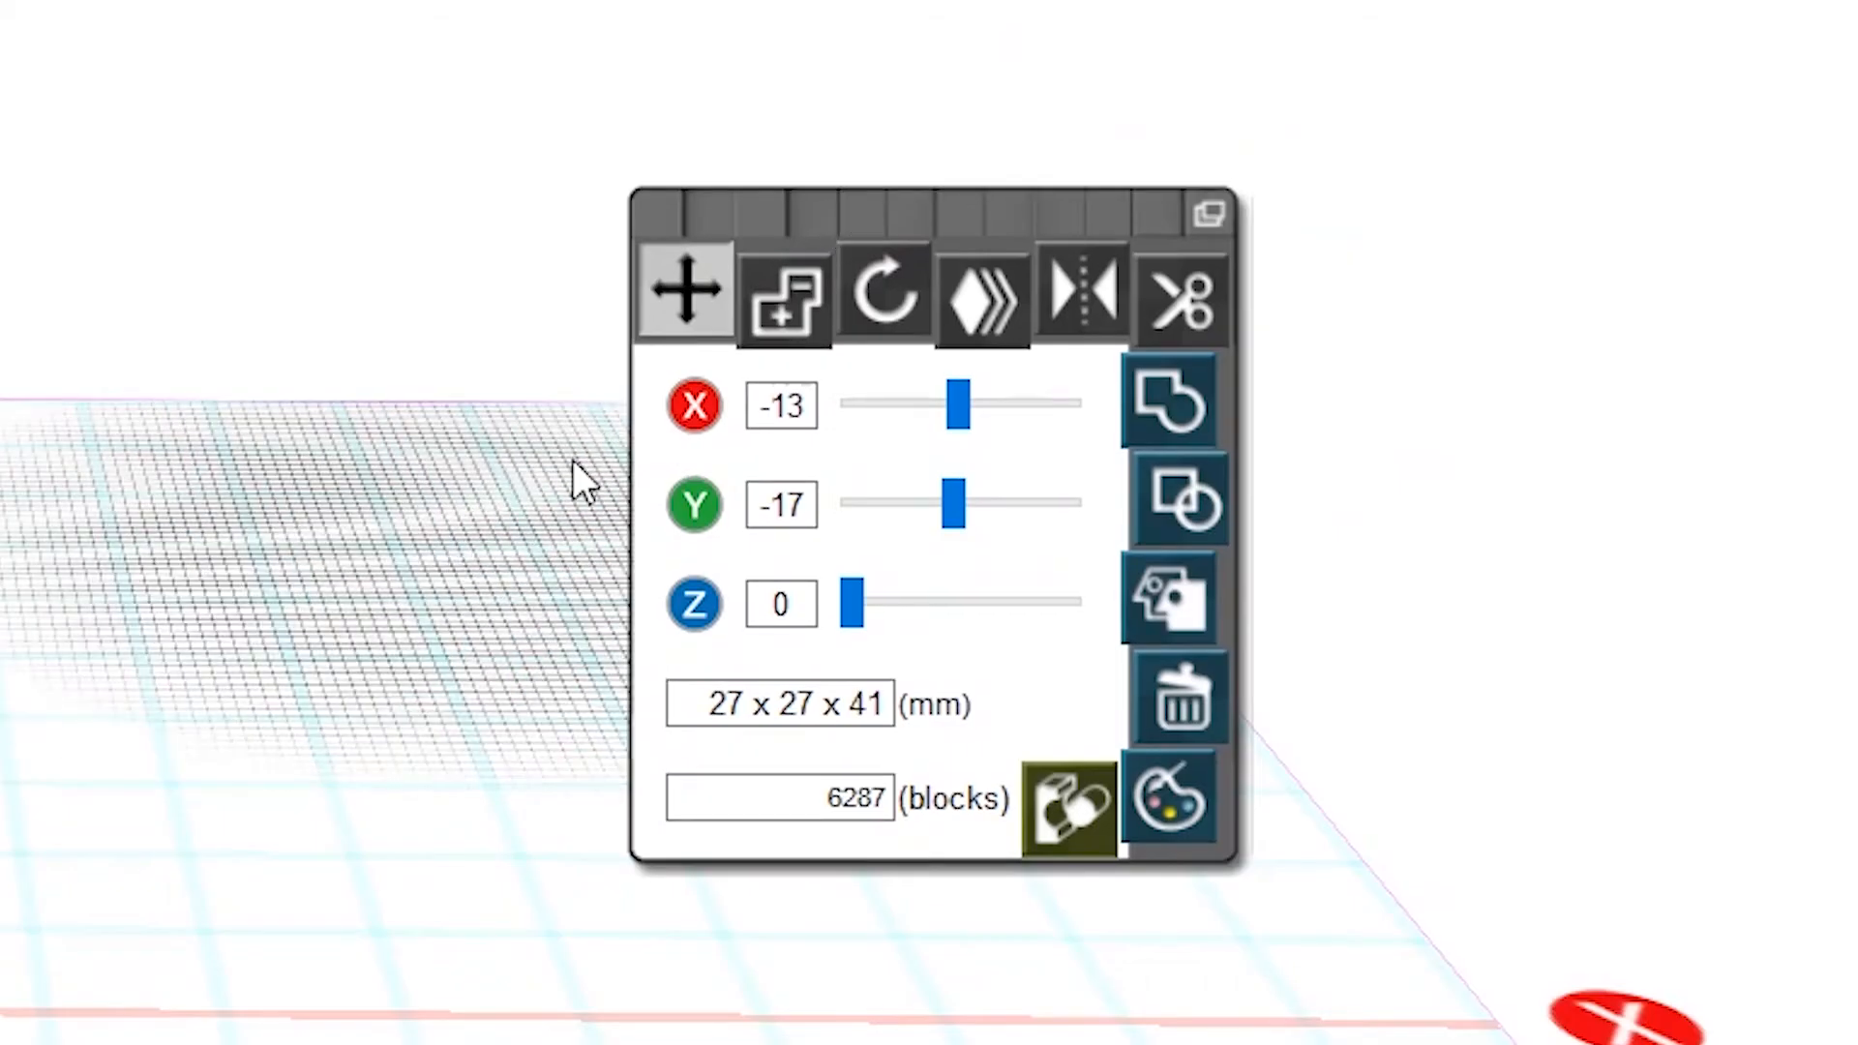
click(690, 295)
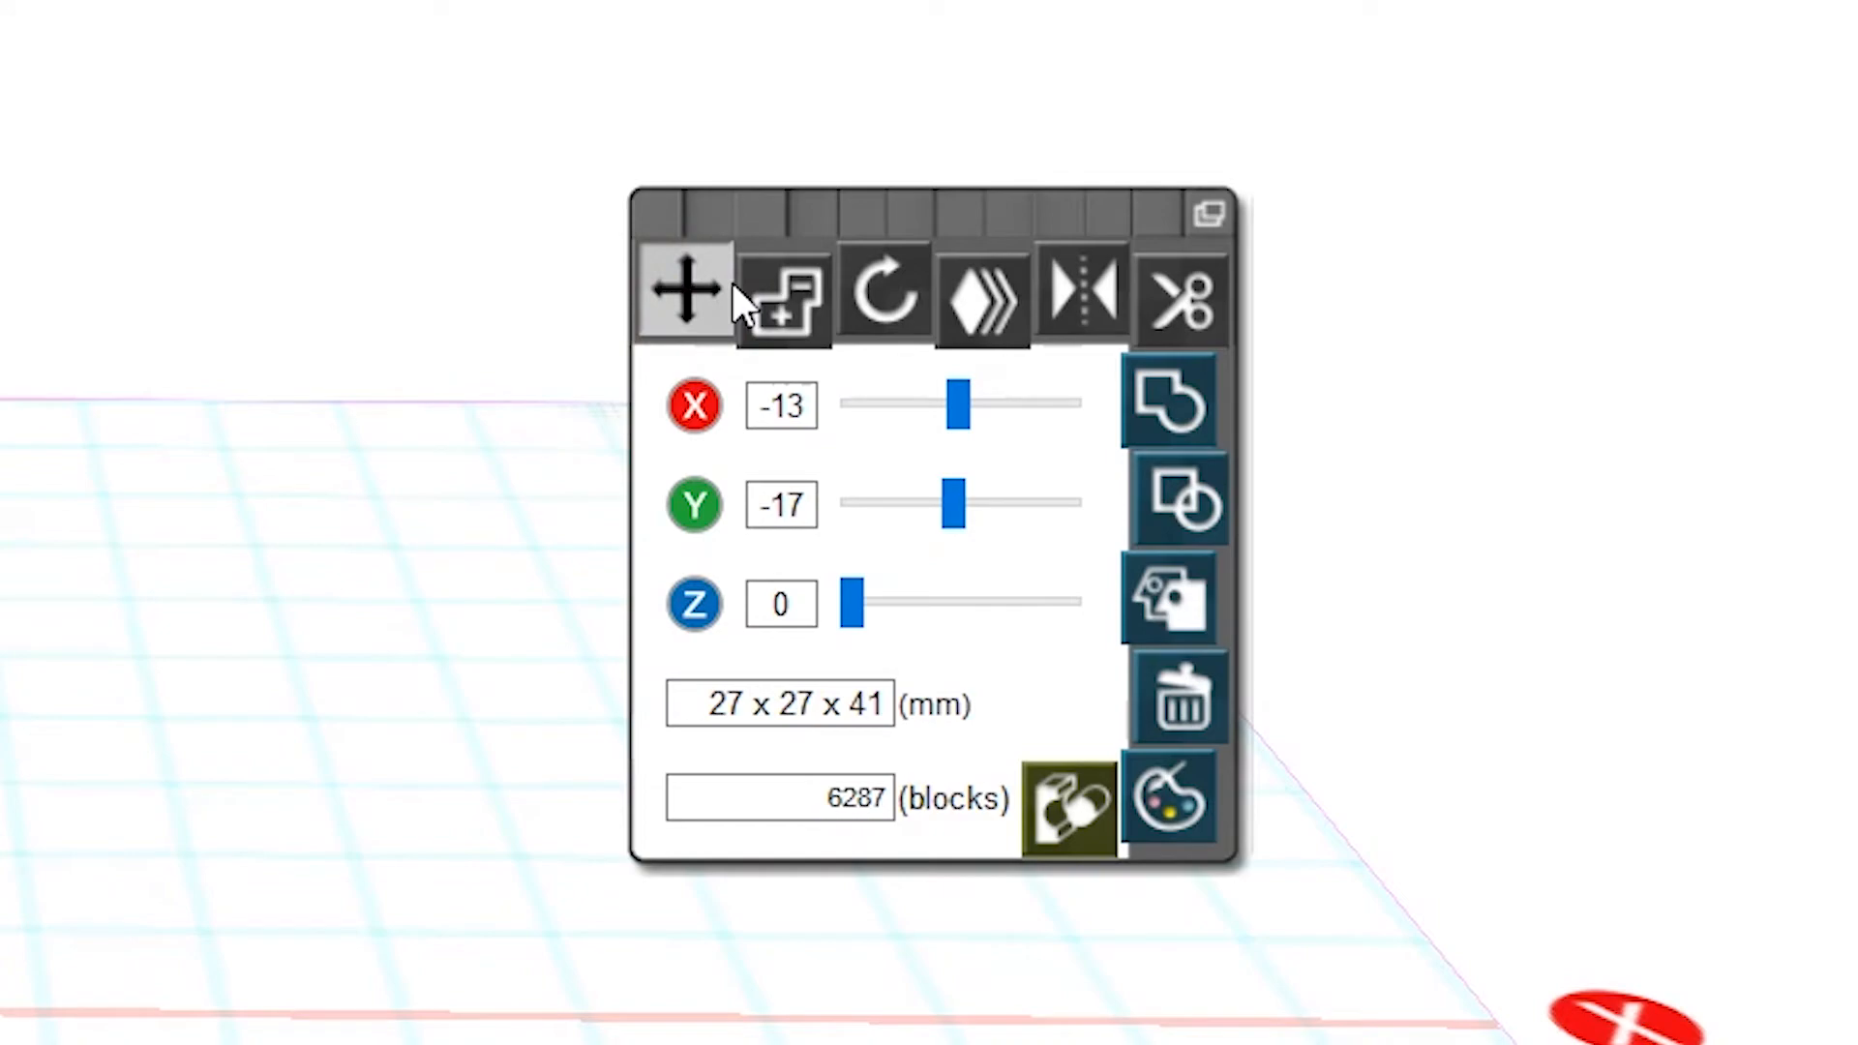
Shift the selected tower on the grid to X -14, Y -19.
right_drag(288, 780, 143, 781)
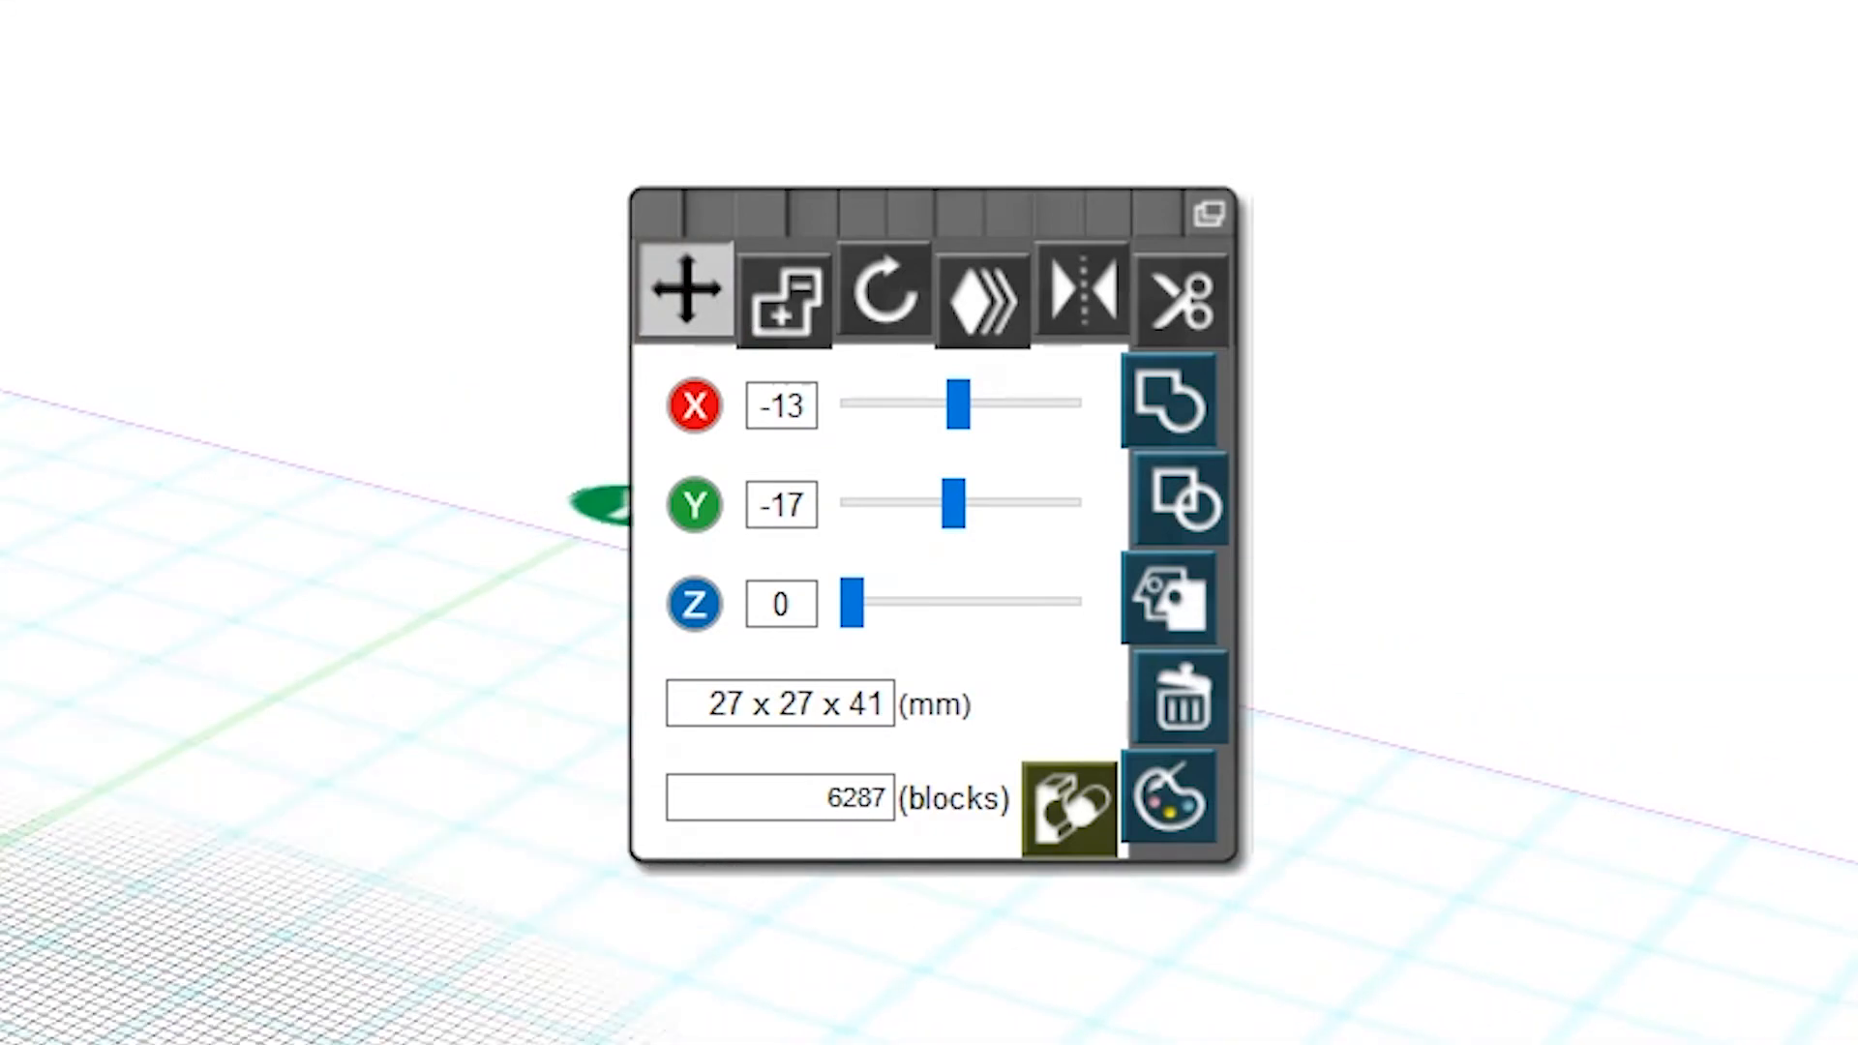
click(962, 544)
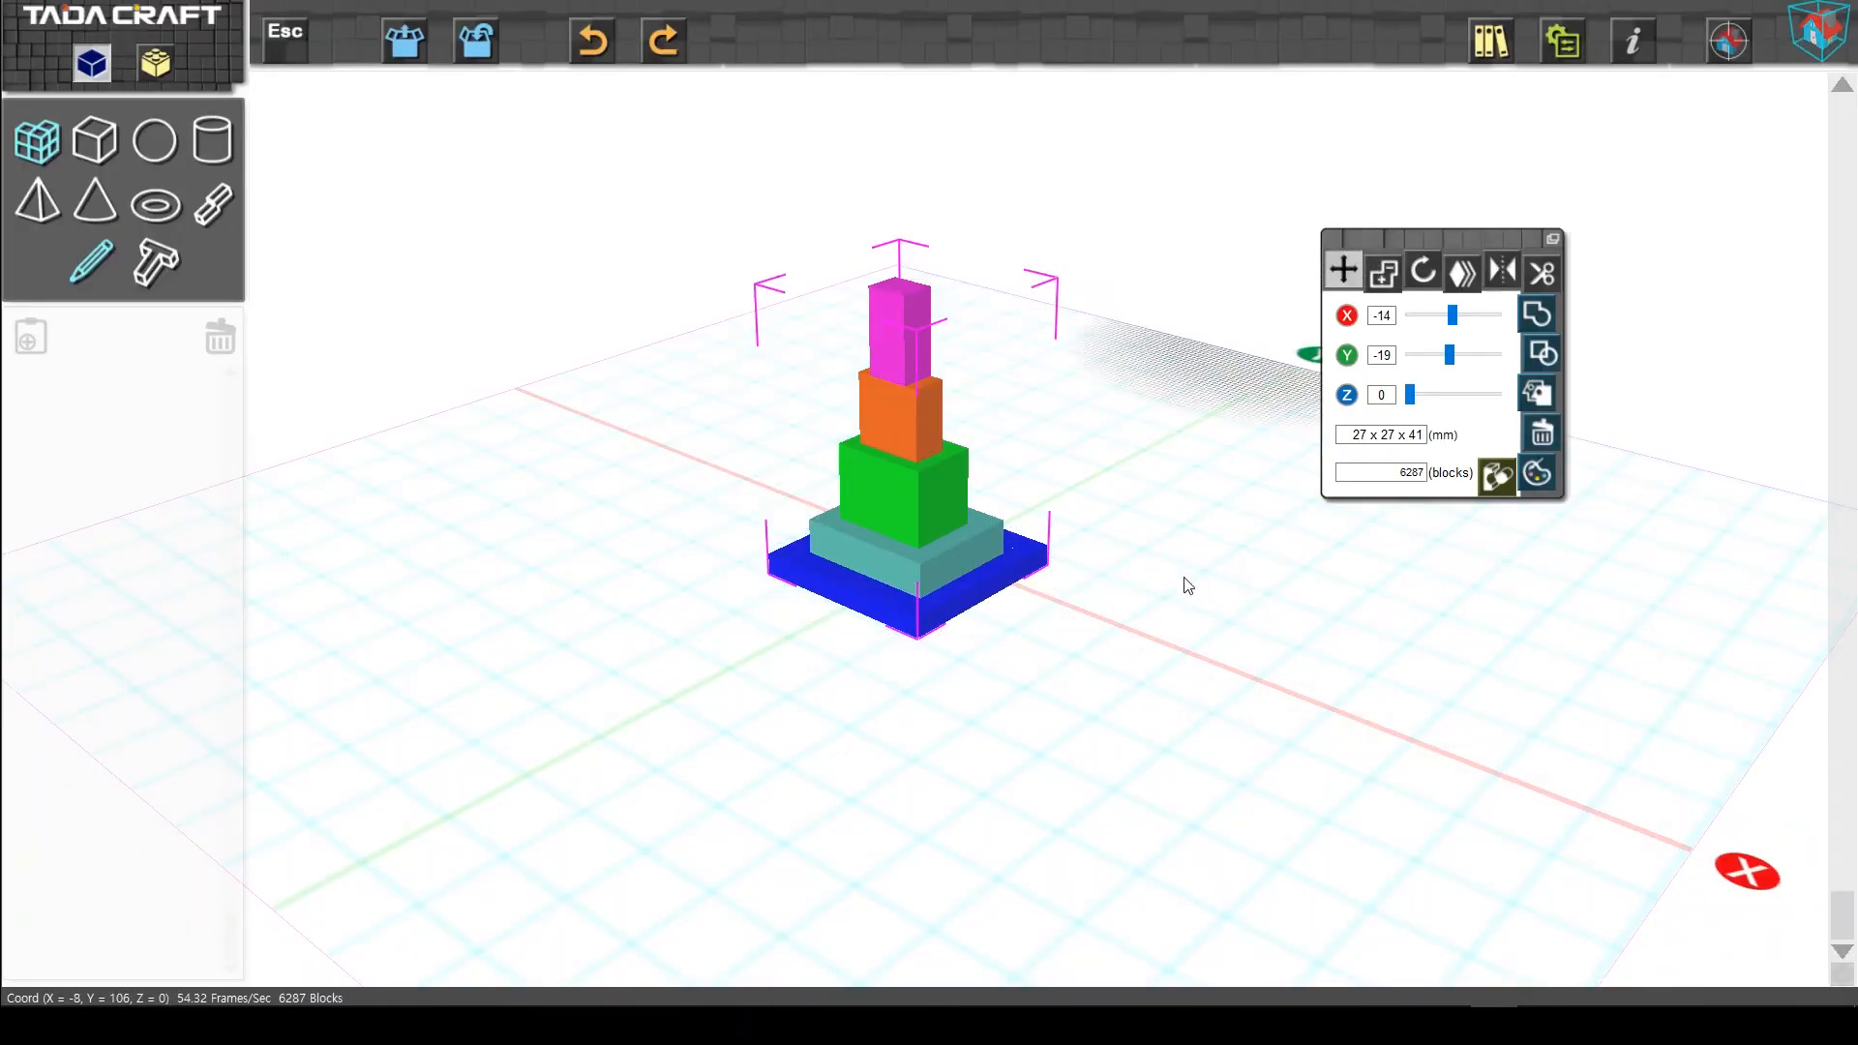
right_drag(1042, 613, 1123, 618)
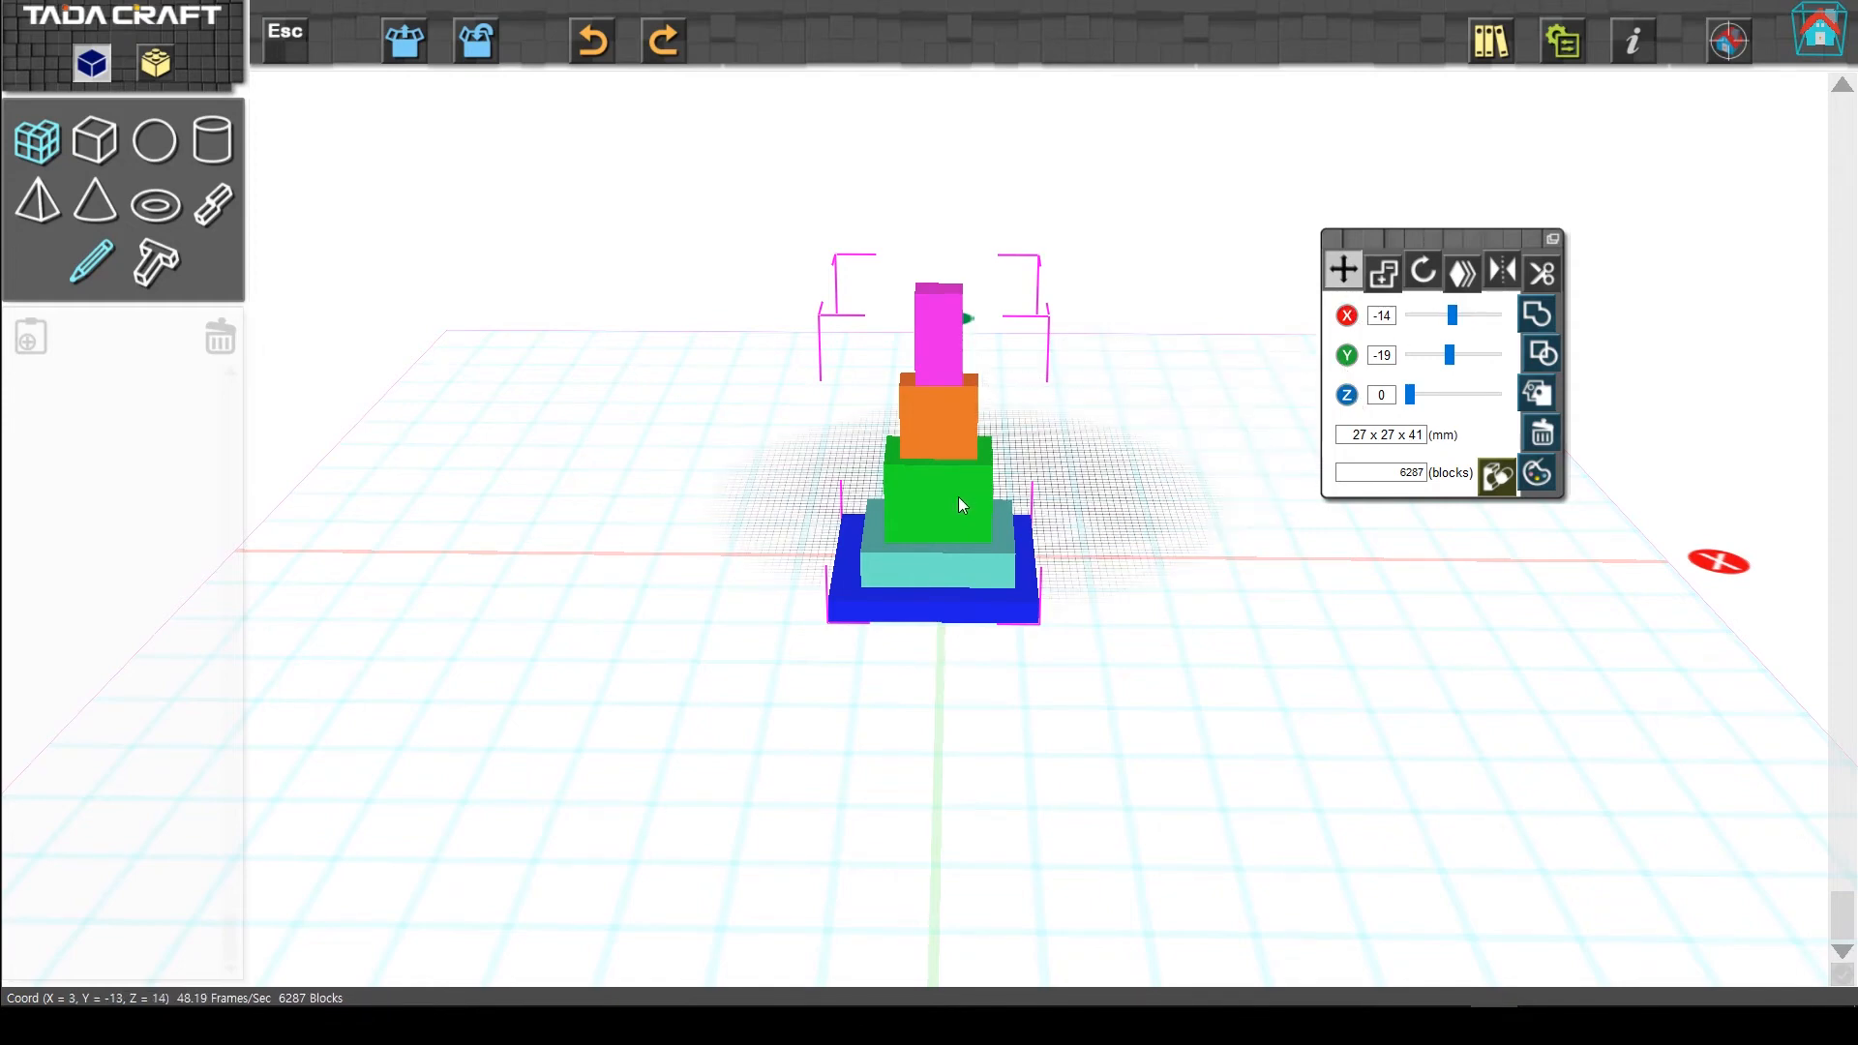
Deselect and reselect the tower, and shift it with the axis sliders to X -10, Y -15, Z 0.
click(1182, 505)
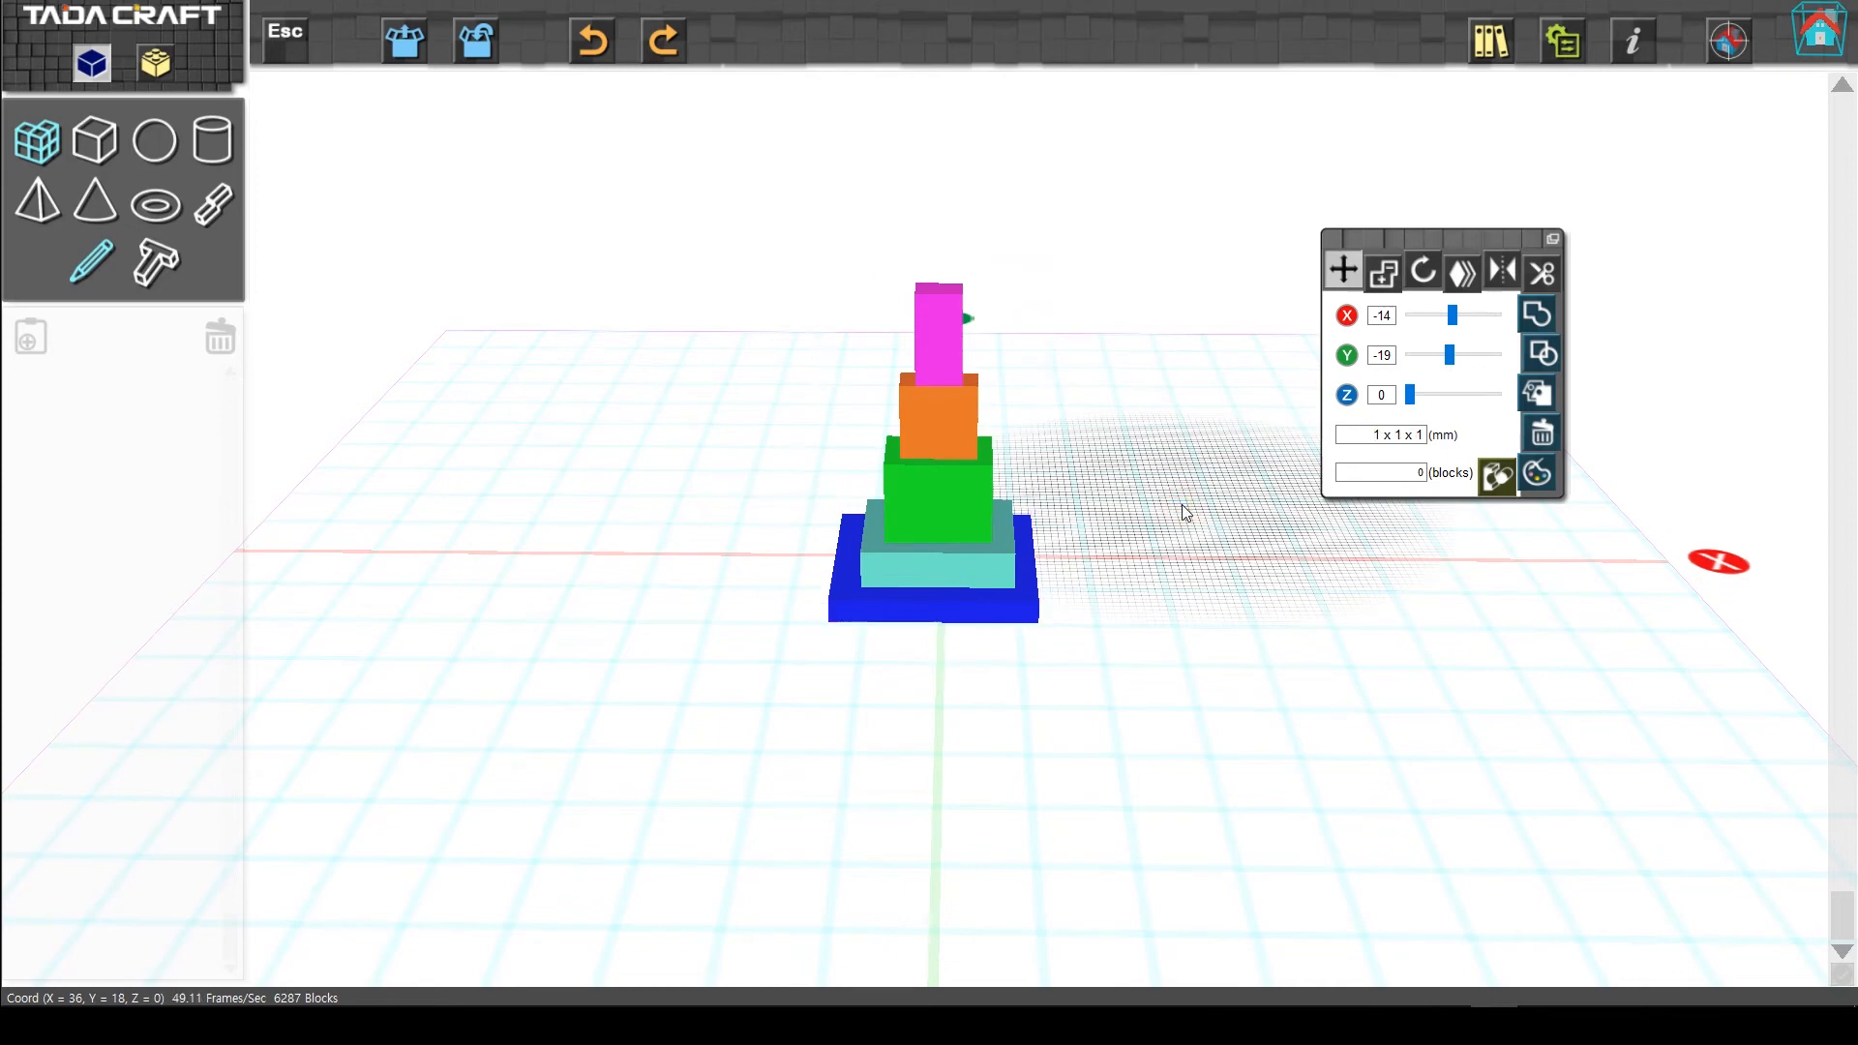
click(926, 491)
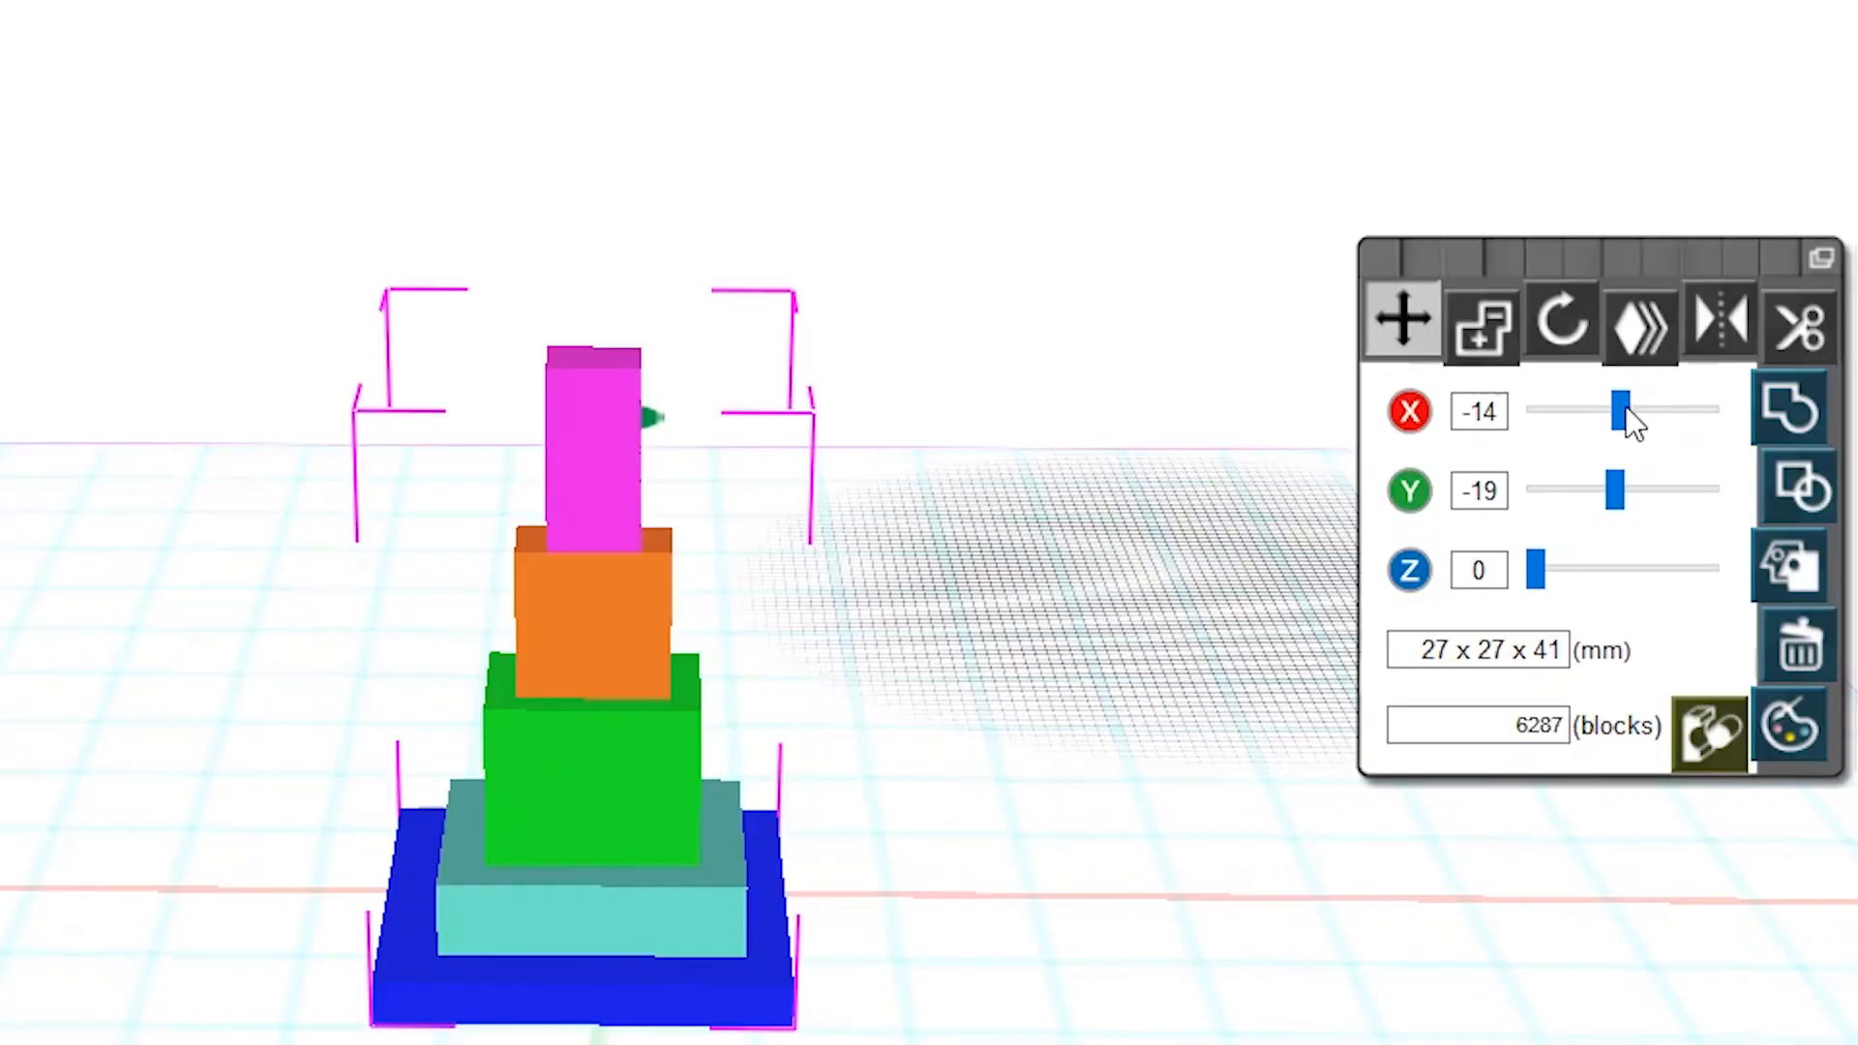
mouse_move(1630, 423)
mouse_down()
mouse_move(1564, 421)
mouse_move(1657, 425)
mouse_move(1657, 409)
mouse_move(1594, 409)
mouse_move(1626, 408)
mouse_move(1614, 426)
mouse_up()
mouse_move(1614, 490)
mouse_down()
mouse_move(1622, 539)
mouse_move(1629, 447)
mouse_move(1636, 509)
mouse_move(1581, 505)
mouse_move(1657, 500)
mouse_move(1587, 499)
mouse_move(1618, 497)
mouse_up()
drag(1545, 579, 1507, 563)
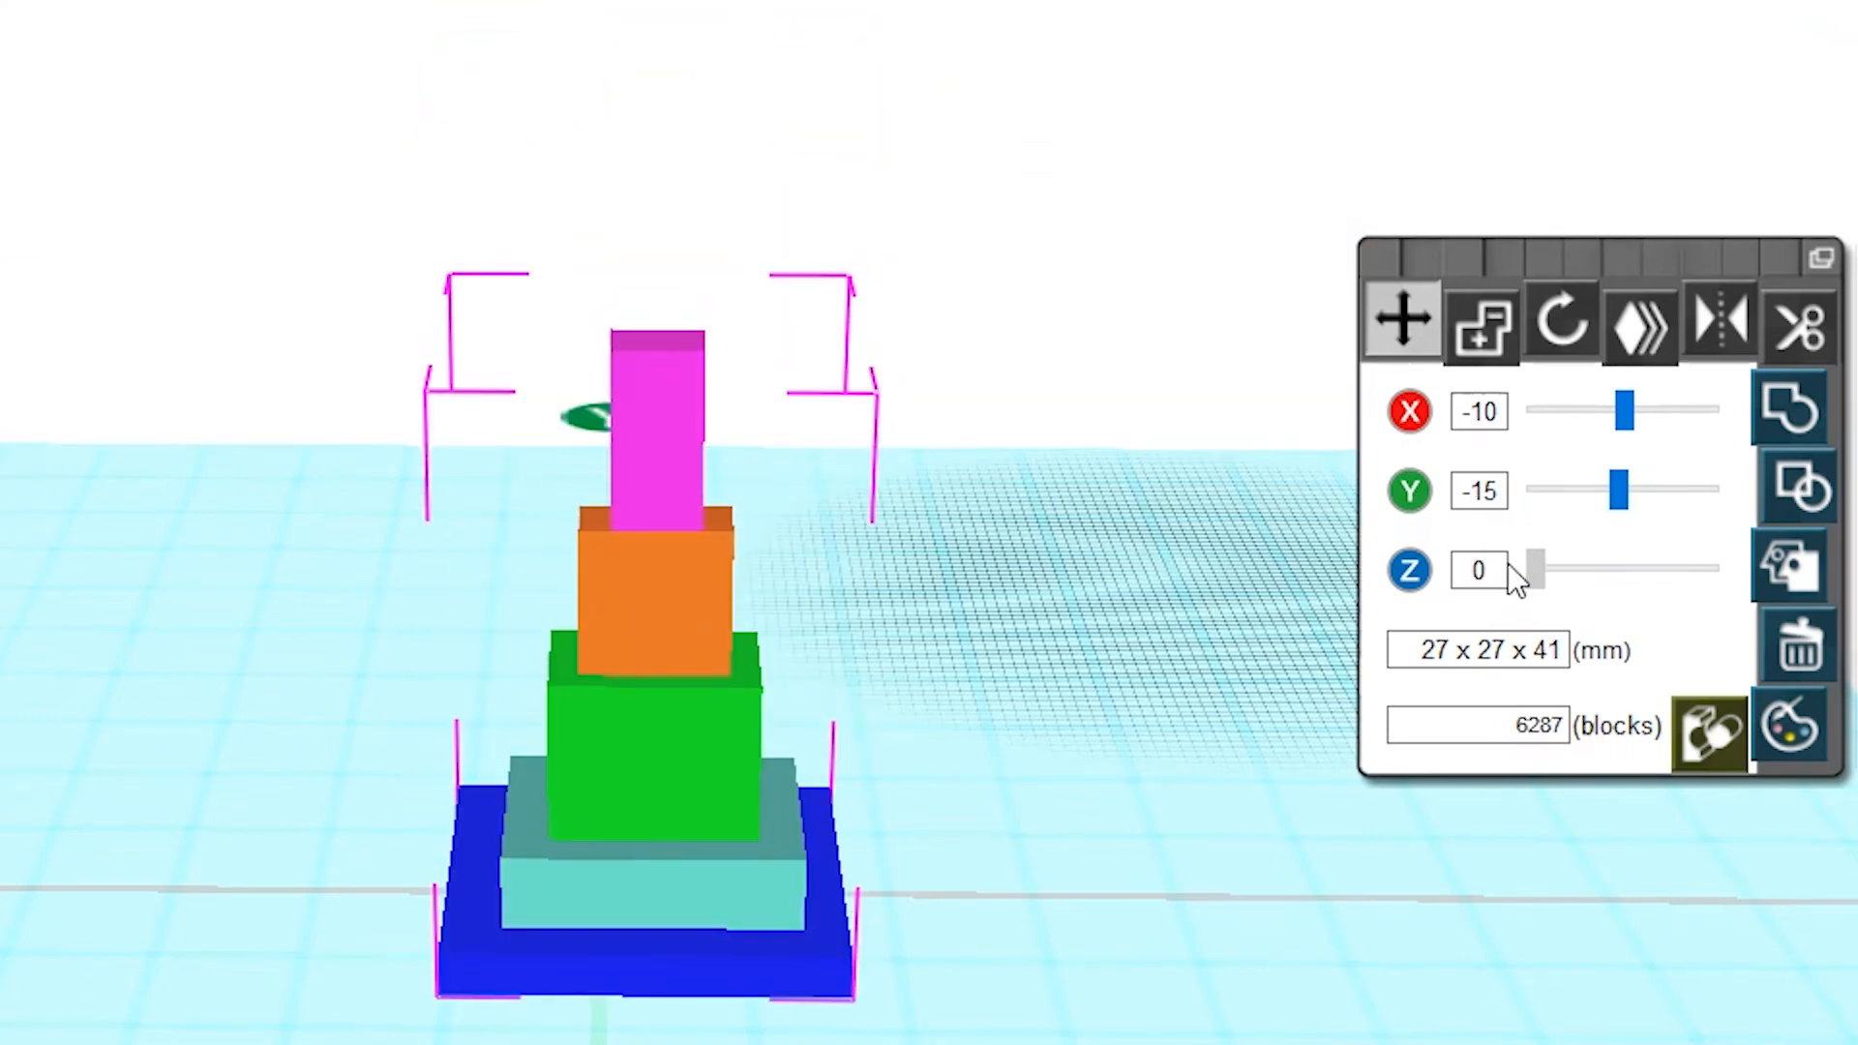
Reselect the tower and move it directly across the grid to X 0, Y -14.
mouse_move(1032, 939)
mouse_down()
mouse_move(1067, 904)
mouse_move(1041, 915)
mouse_up()
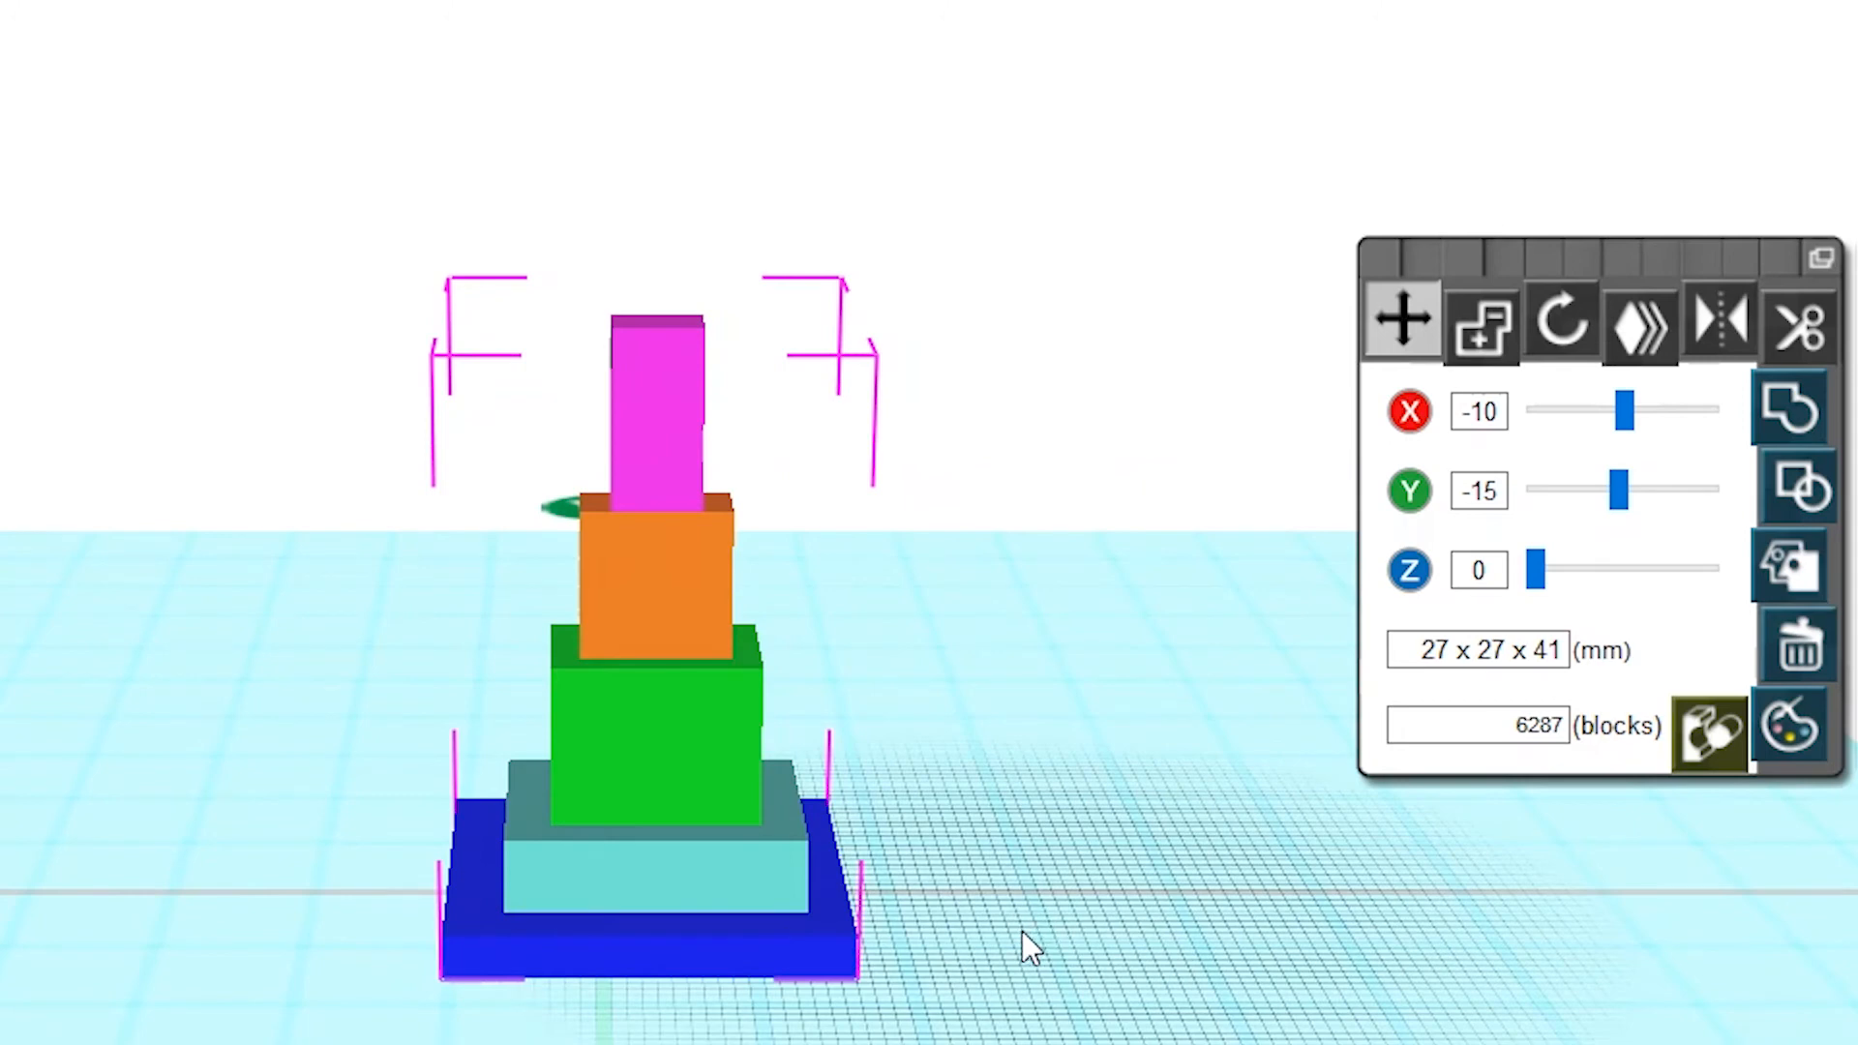
click(512, 712)
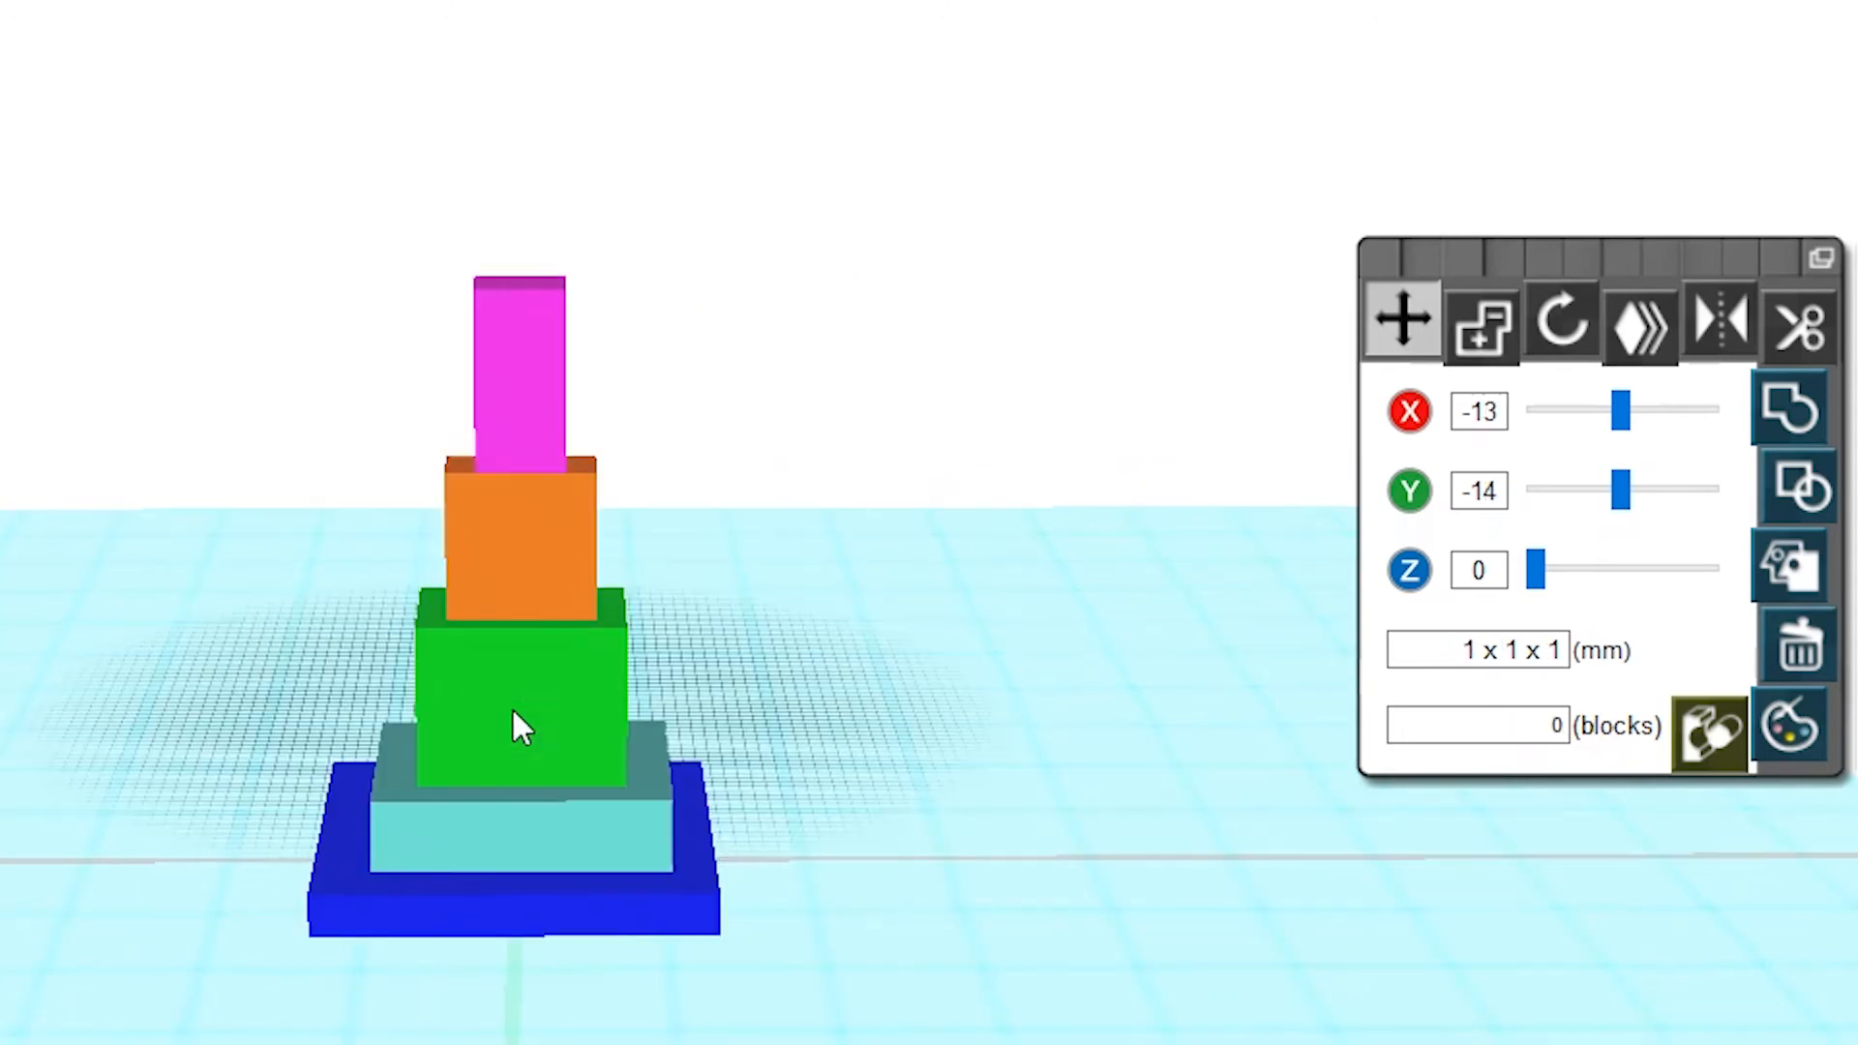
click(512, 714)
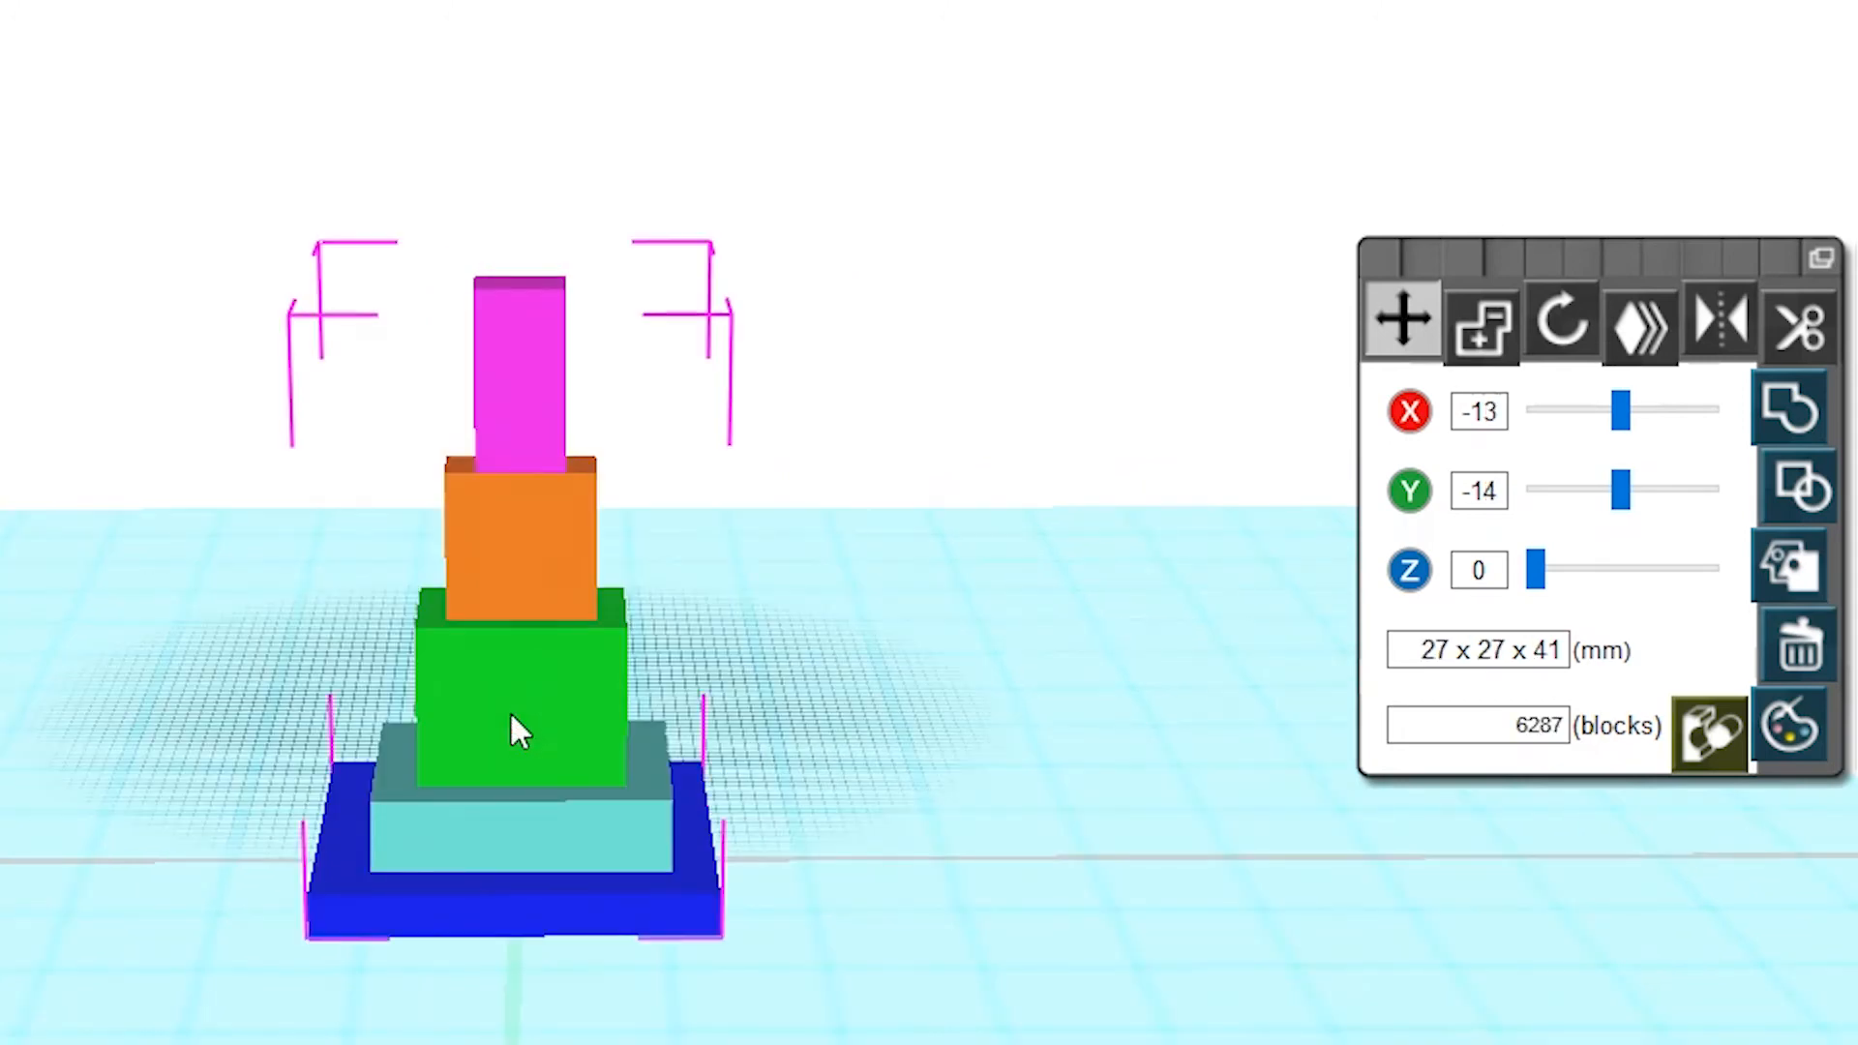
drag(501, 734, 706, 686)
drag(710, 667, 697, 675)
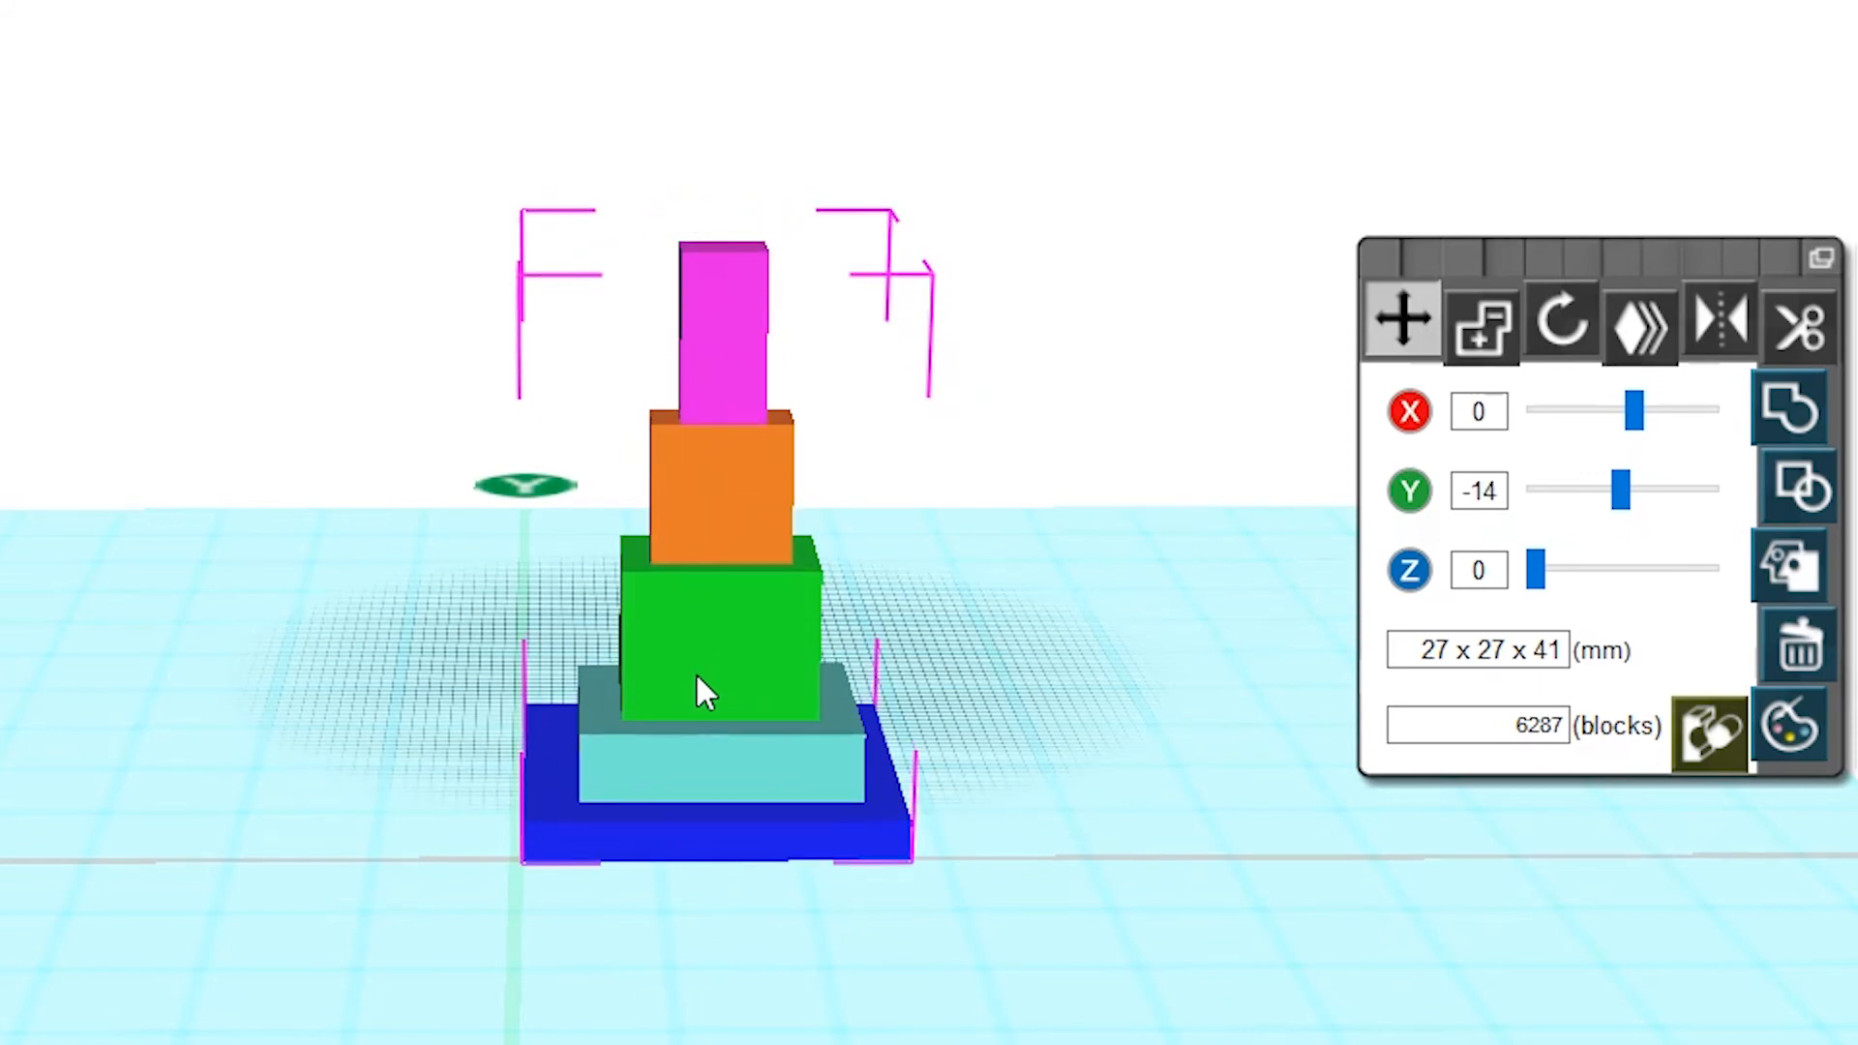
Move the tower onto the grid origin at X 0, Y 0 in a closer view.
scroll(838, 953, up, 3)
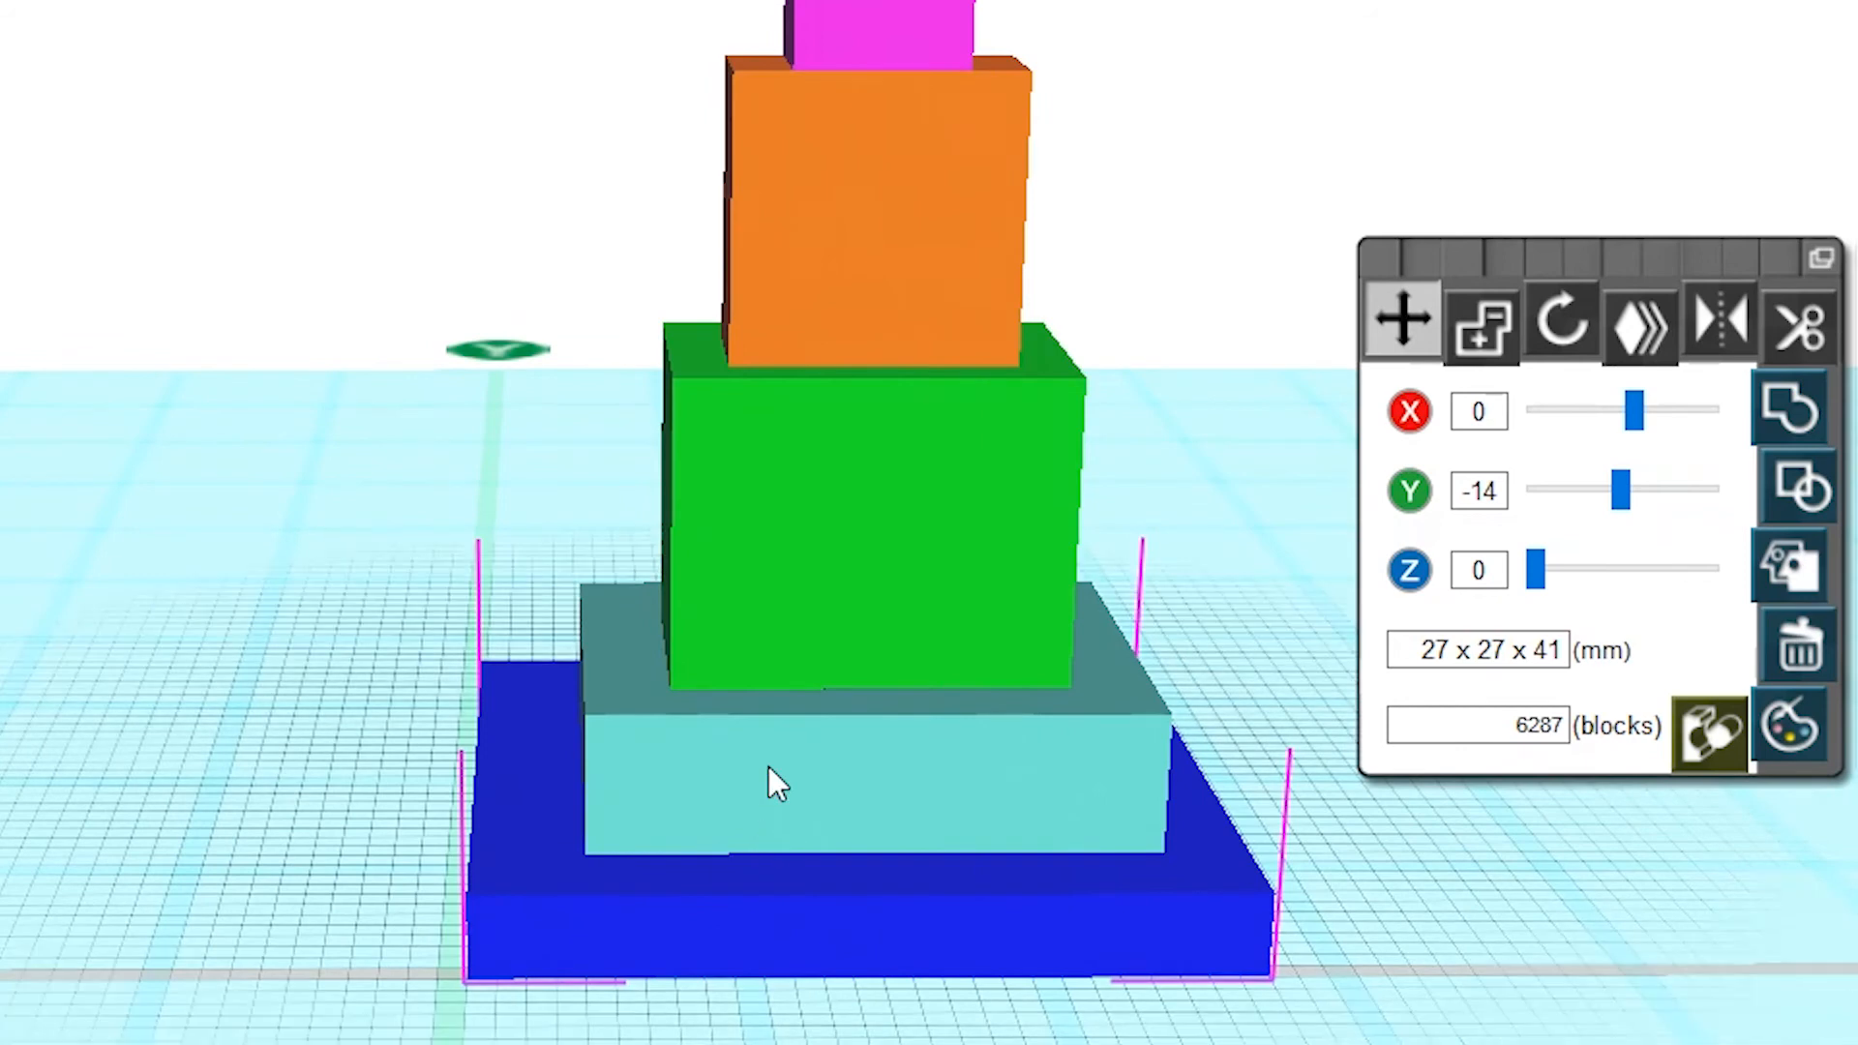
drag(809, 552, 902, 913)
drag(667, 1044, 605, 929)
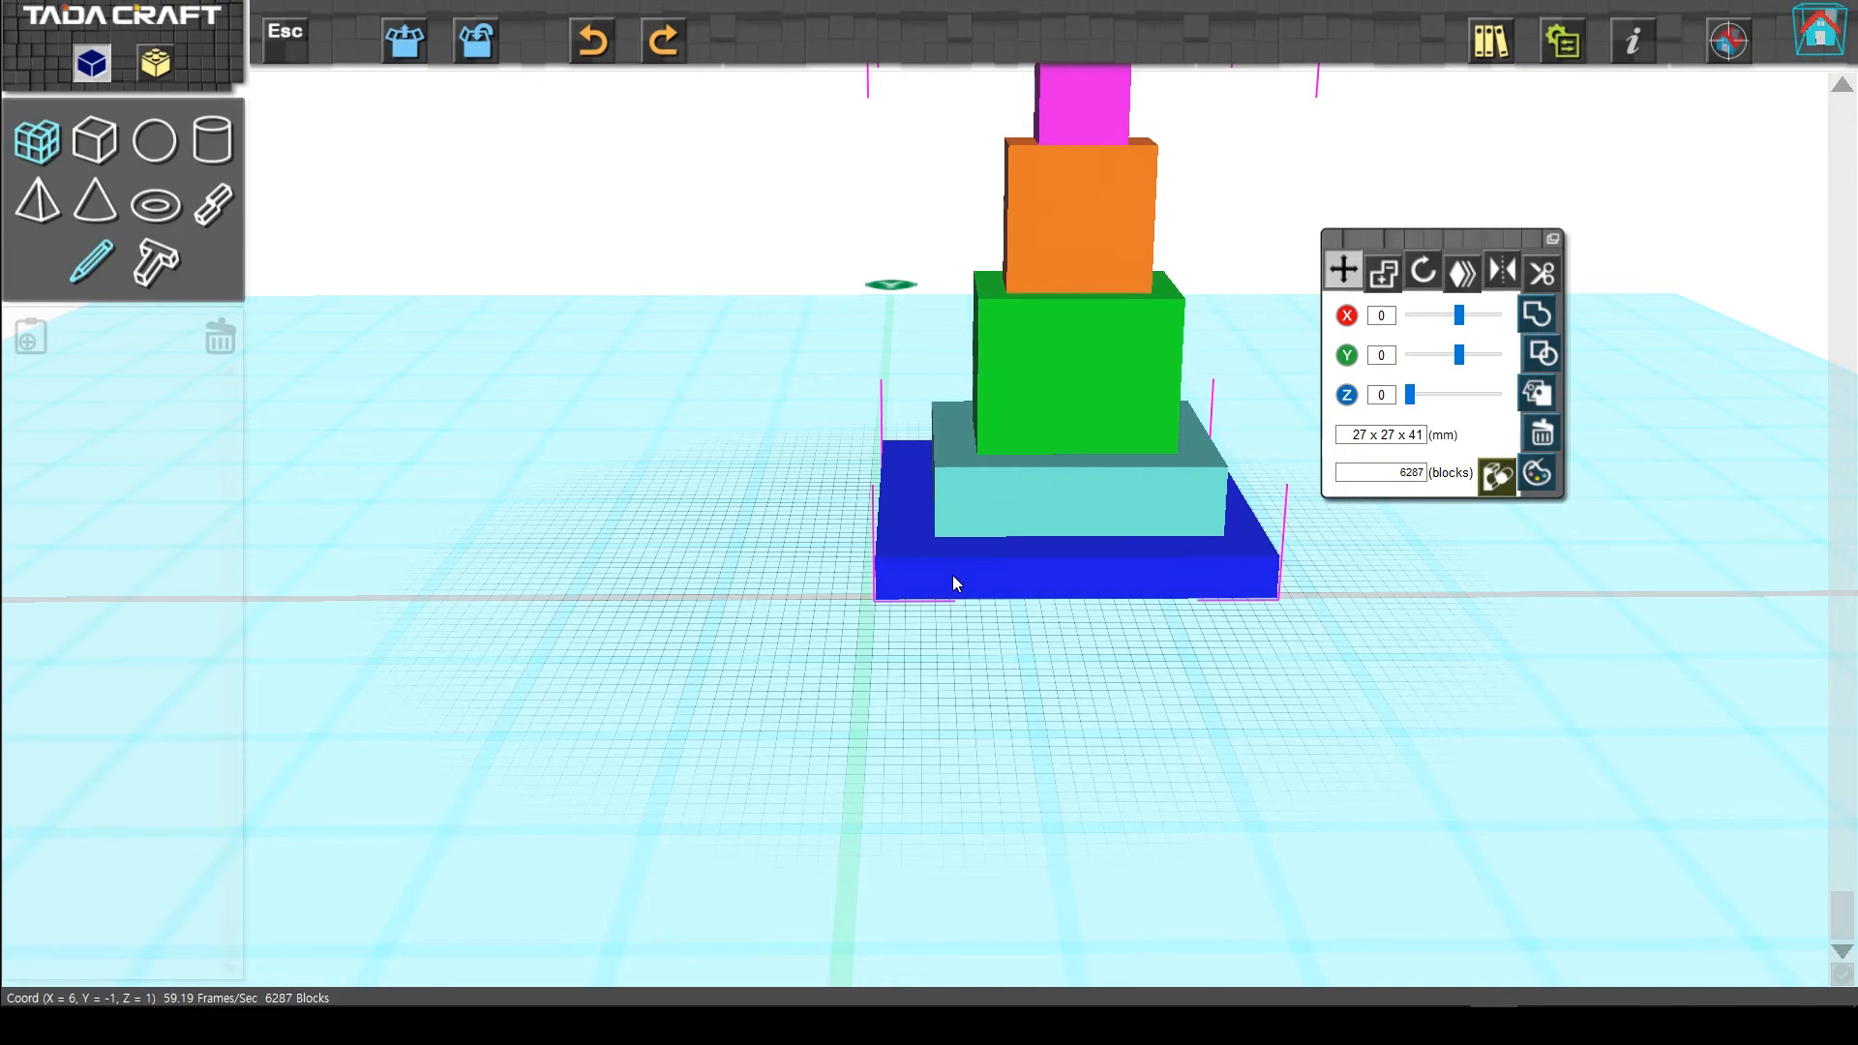
Clear the selection and select the whole tower again from an angled view.
scroll(1146, 543, down, 5)
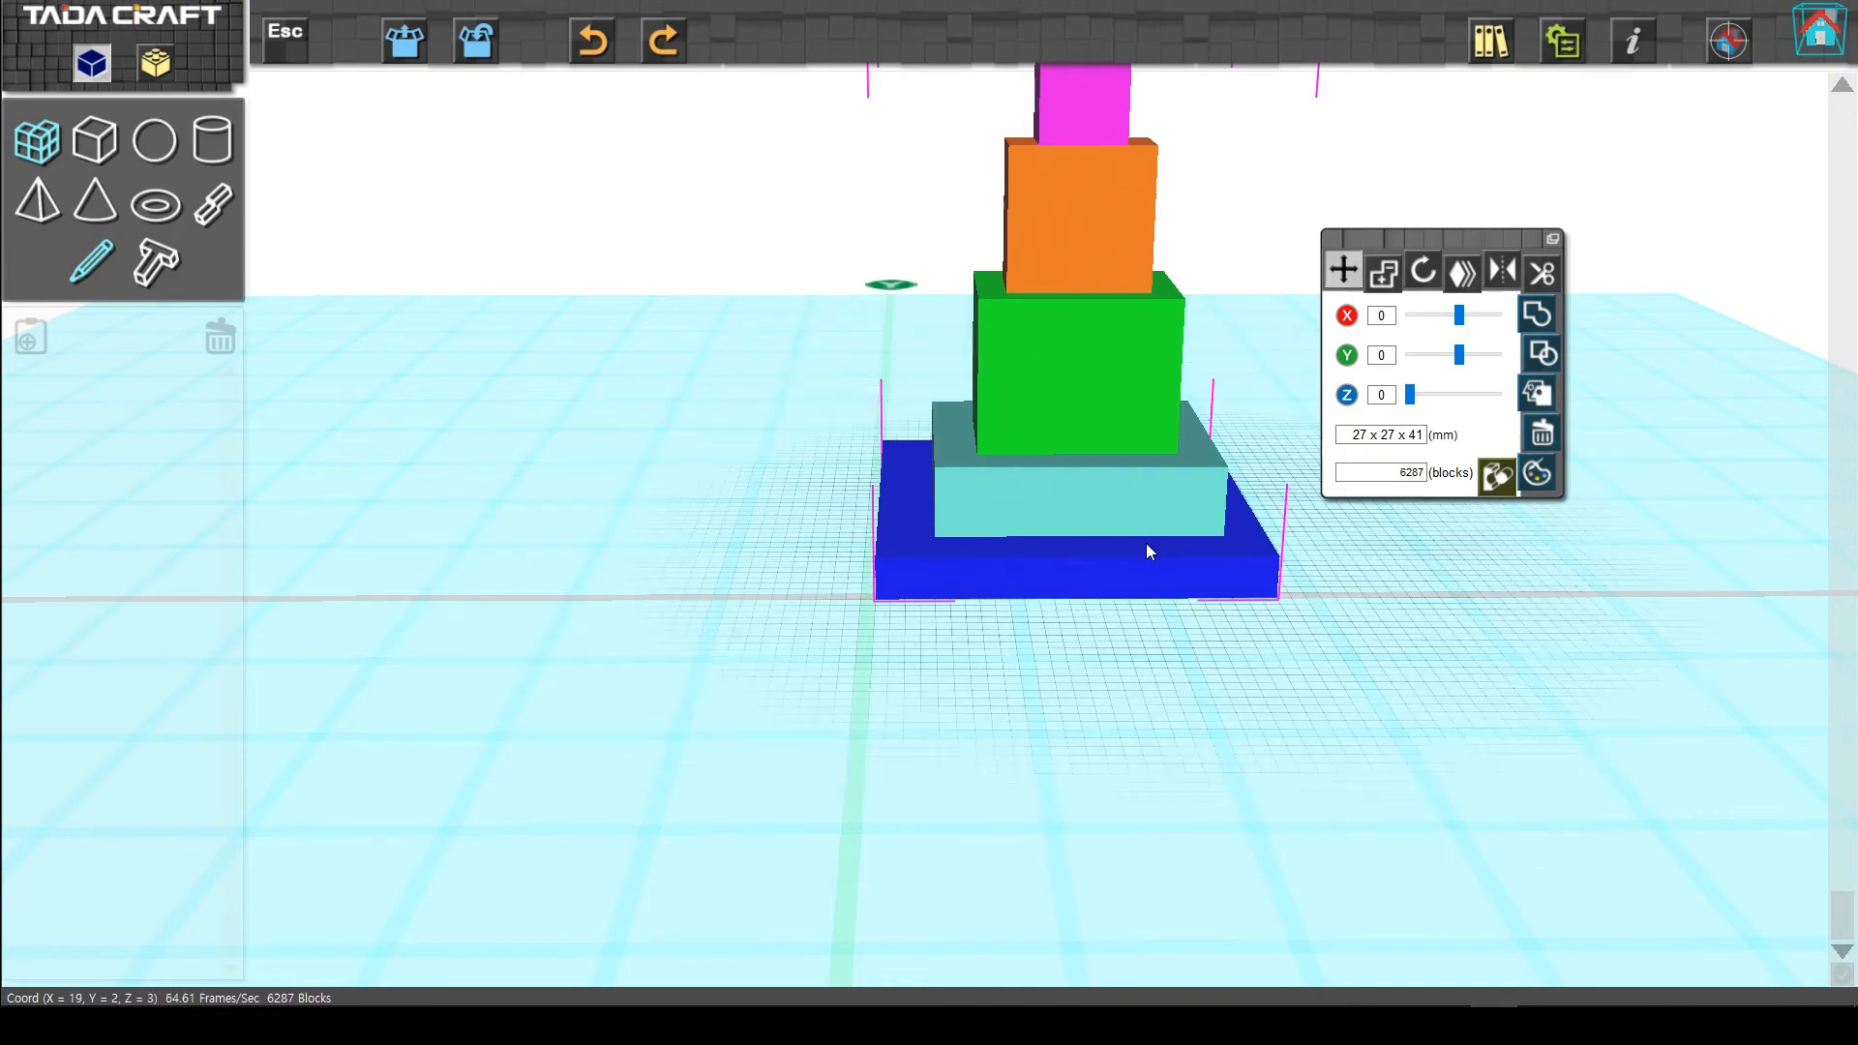
right_drag(1207, 598, 1271, 594)
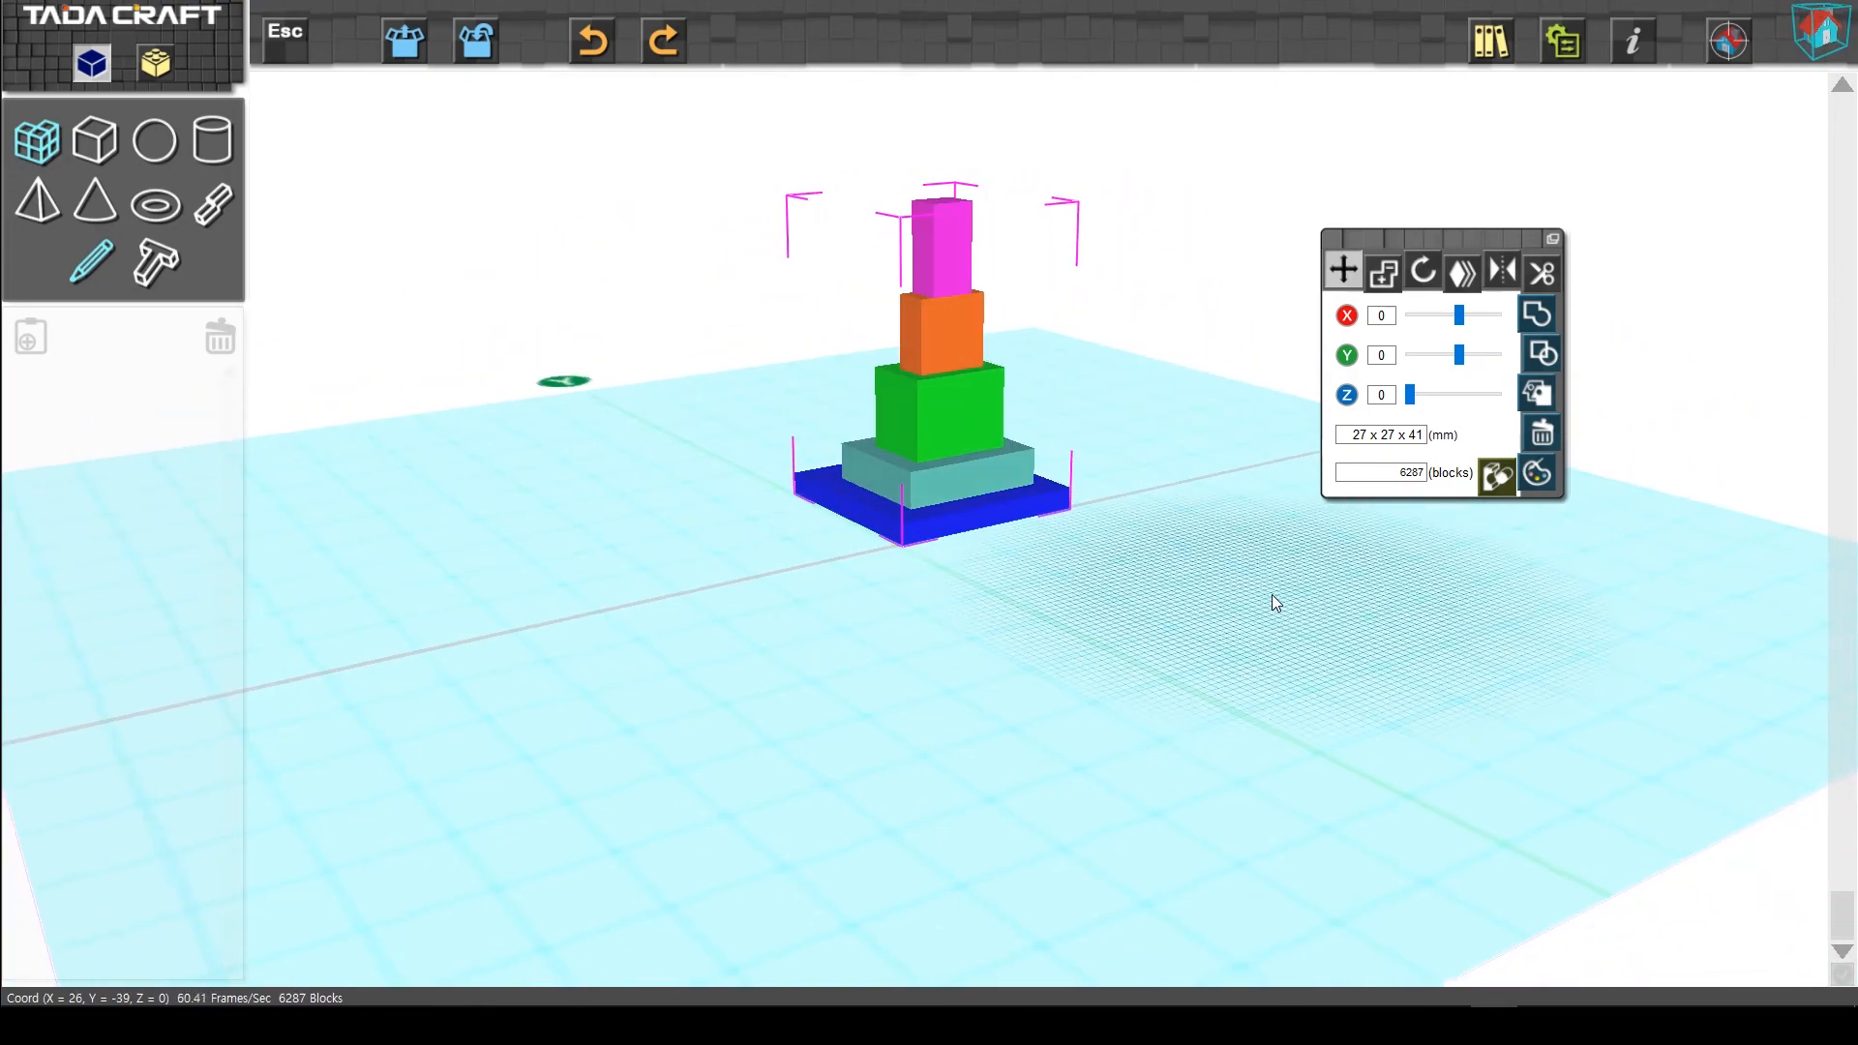
drag(1049, 577, 987, 787)
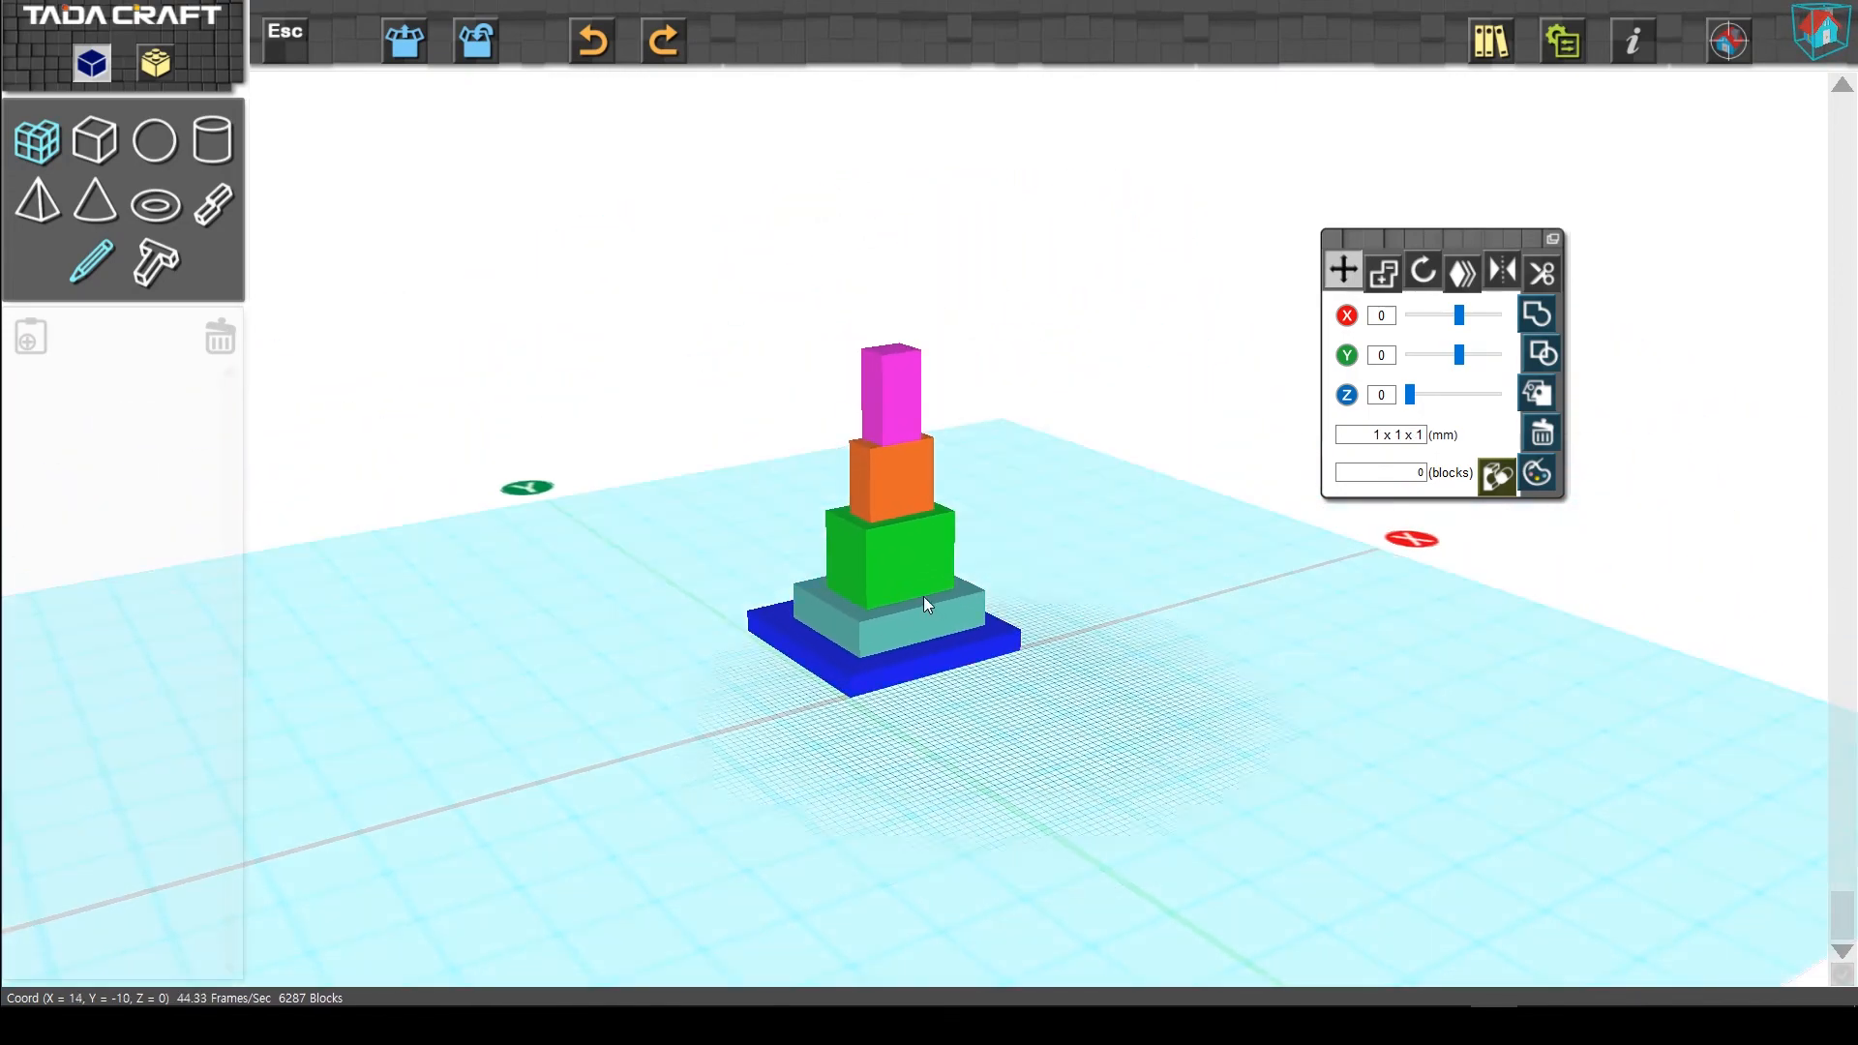
click(920, 596)
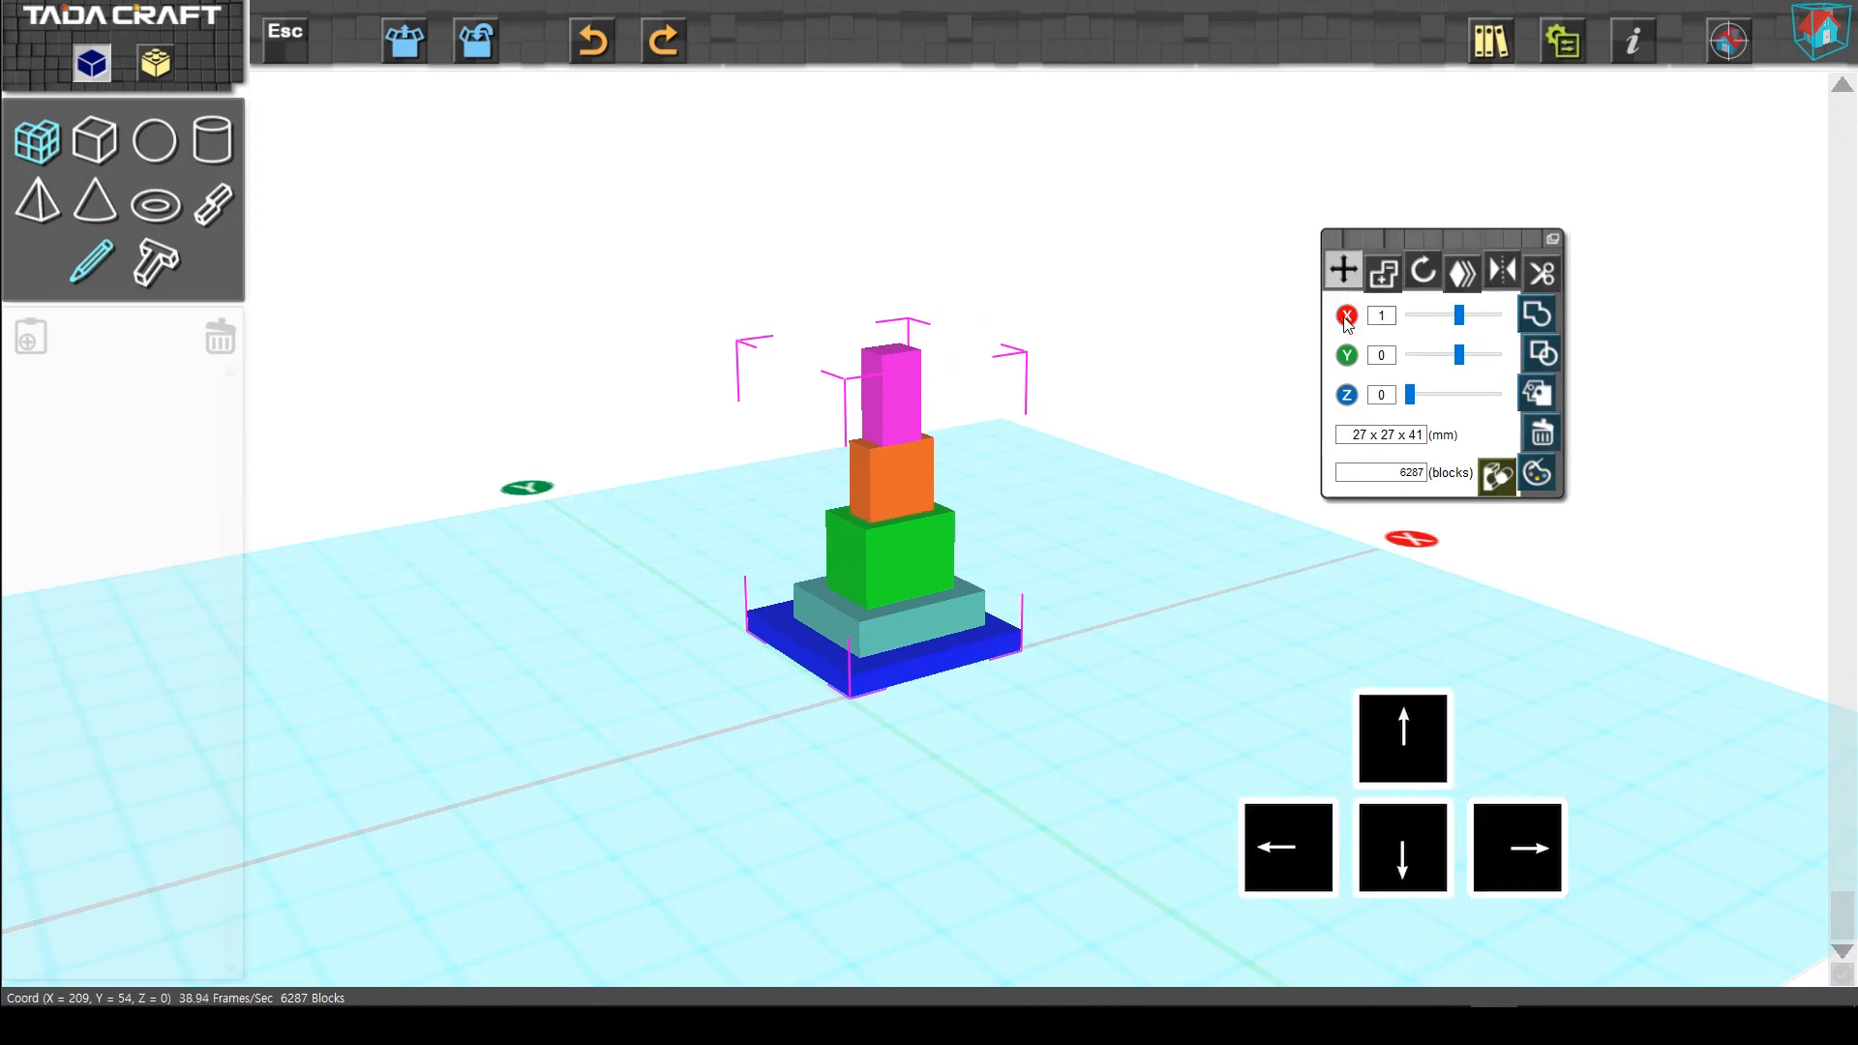
Nudge the selected tower block by block to X 8, Y -5.
key(Down)
key(Right)
key(Down)
key(Right)
key(Right)
key(Down)
key(Right)
key(Right)
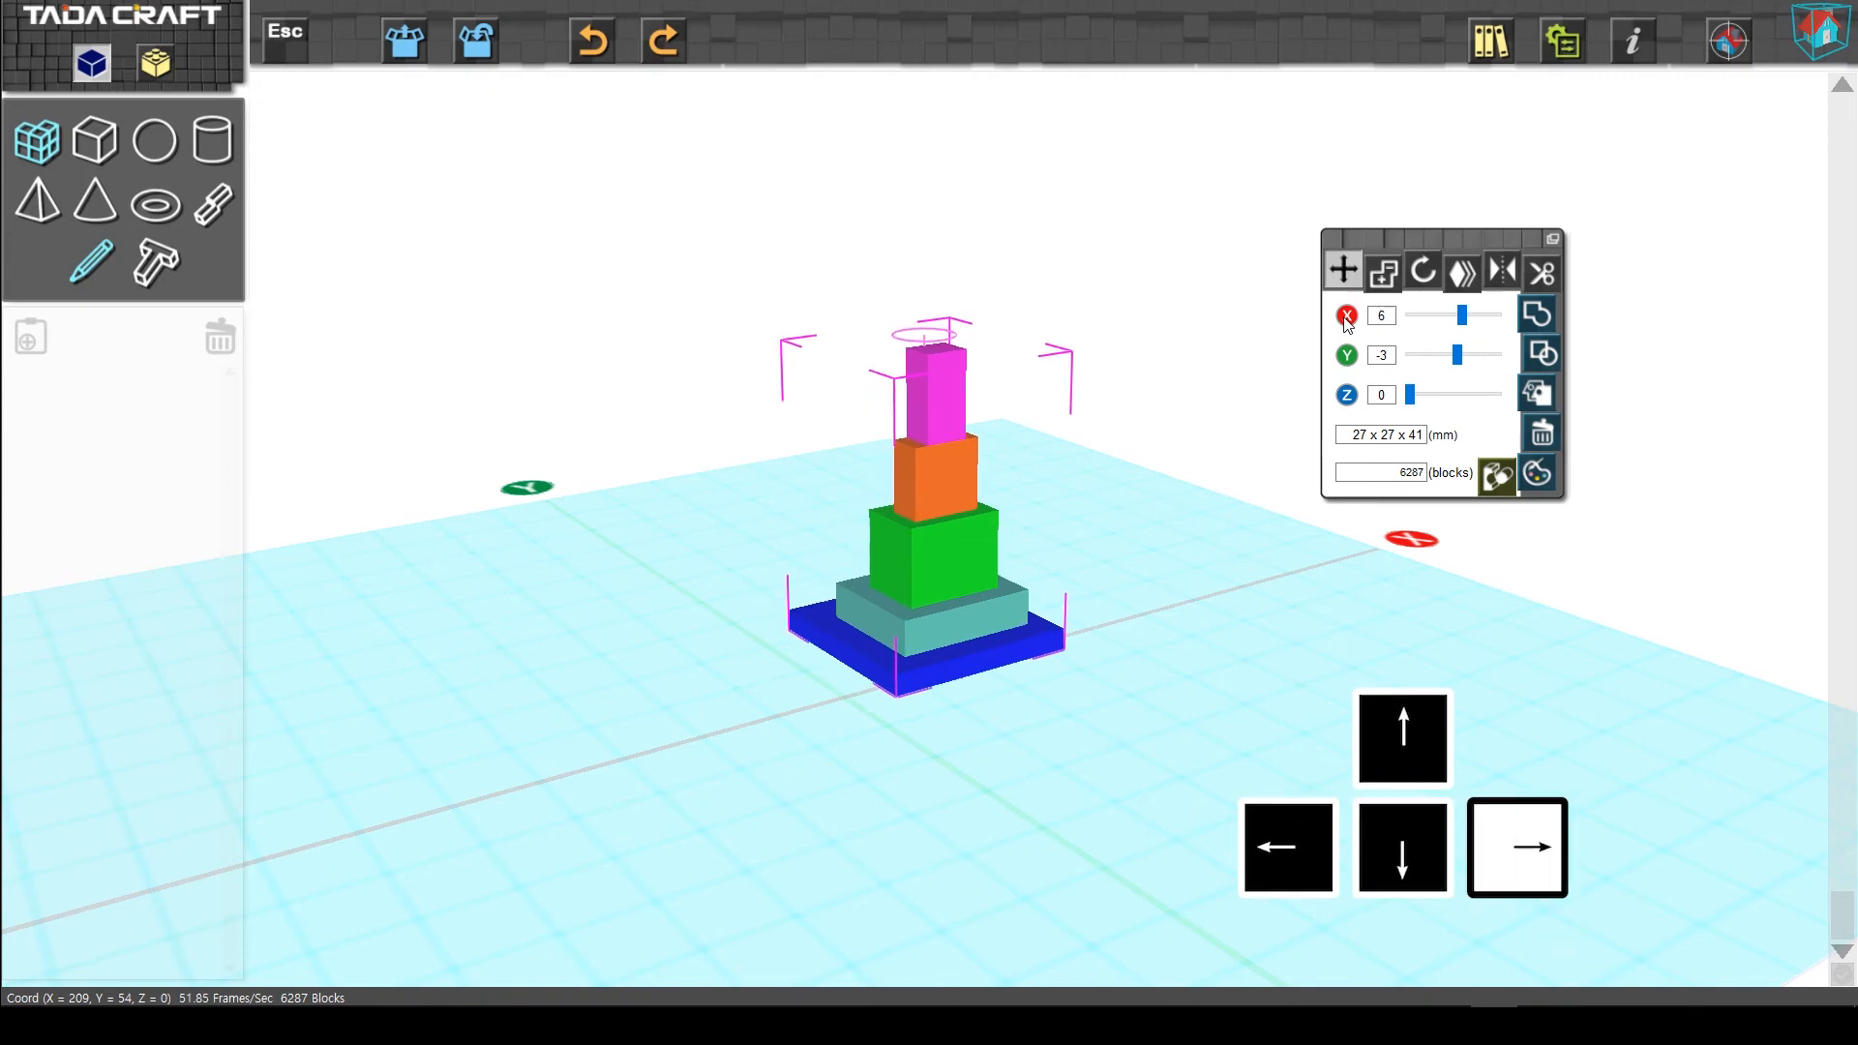
key(Right)
key(Down)
key(Right)
key(Down)
Nudge the tower in the negative X direction to X -13, Y -5 from a front view.
drag(1239, 635, 1171, 643)
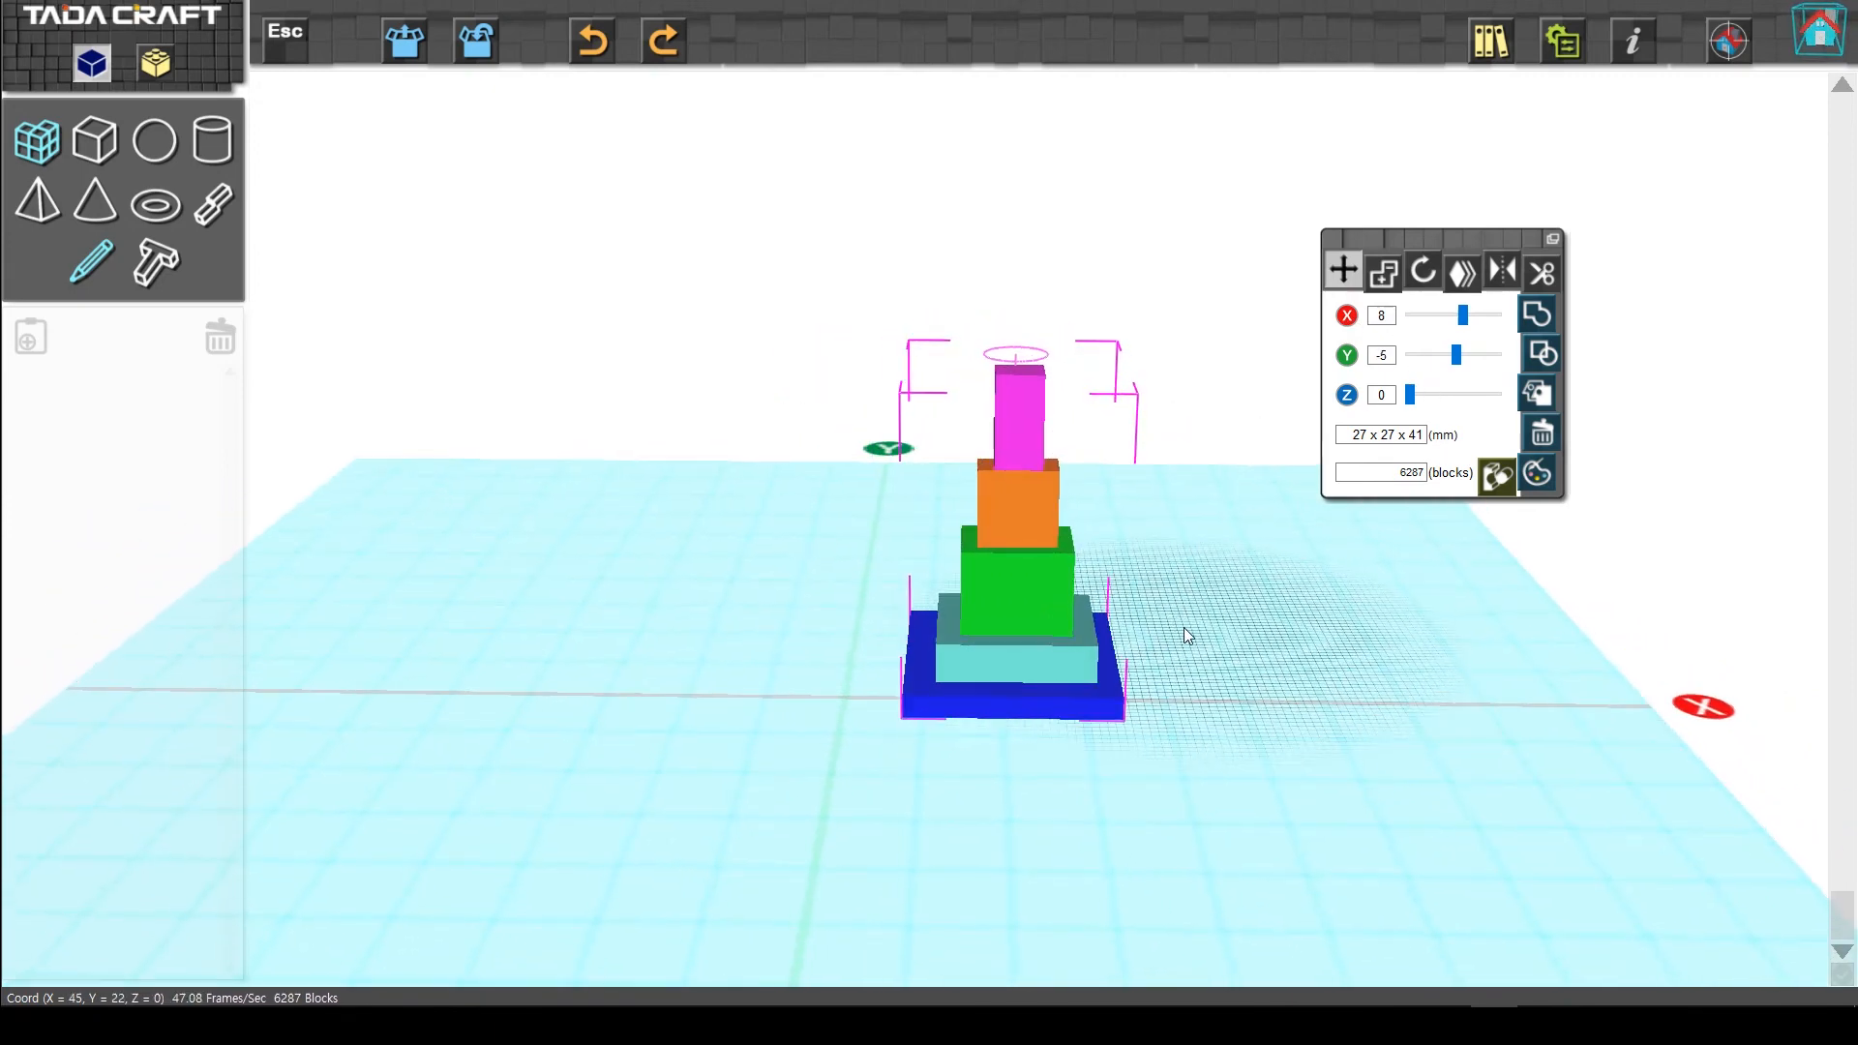
key(Left)
key(Left)
key(Left)
key(Left)
key(Left)
key(Left)
key(Left)
key(Left)
key(Left)
key(Left)
key(Left)
key(Left)
key(Left)
key(Left)
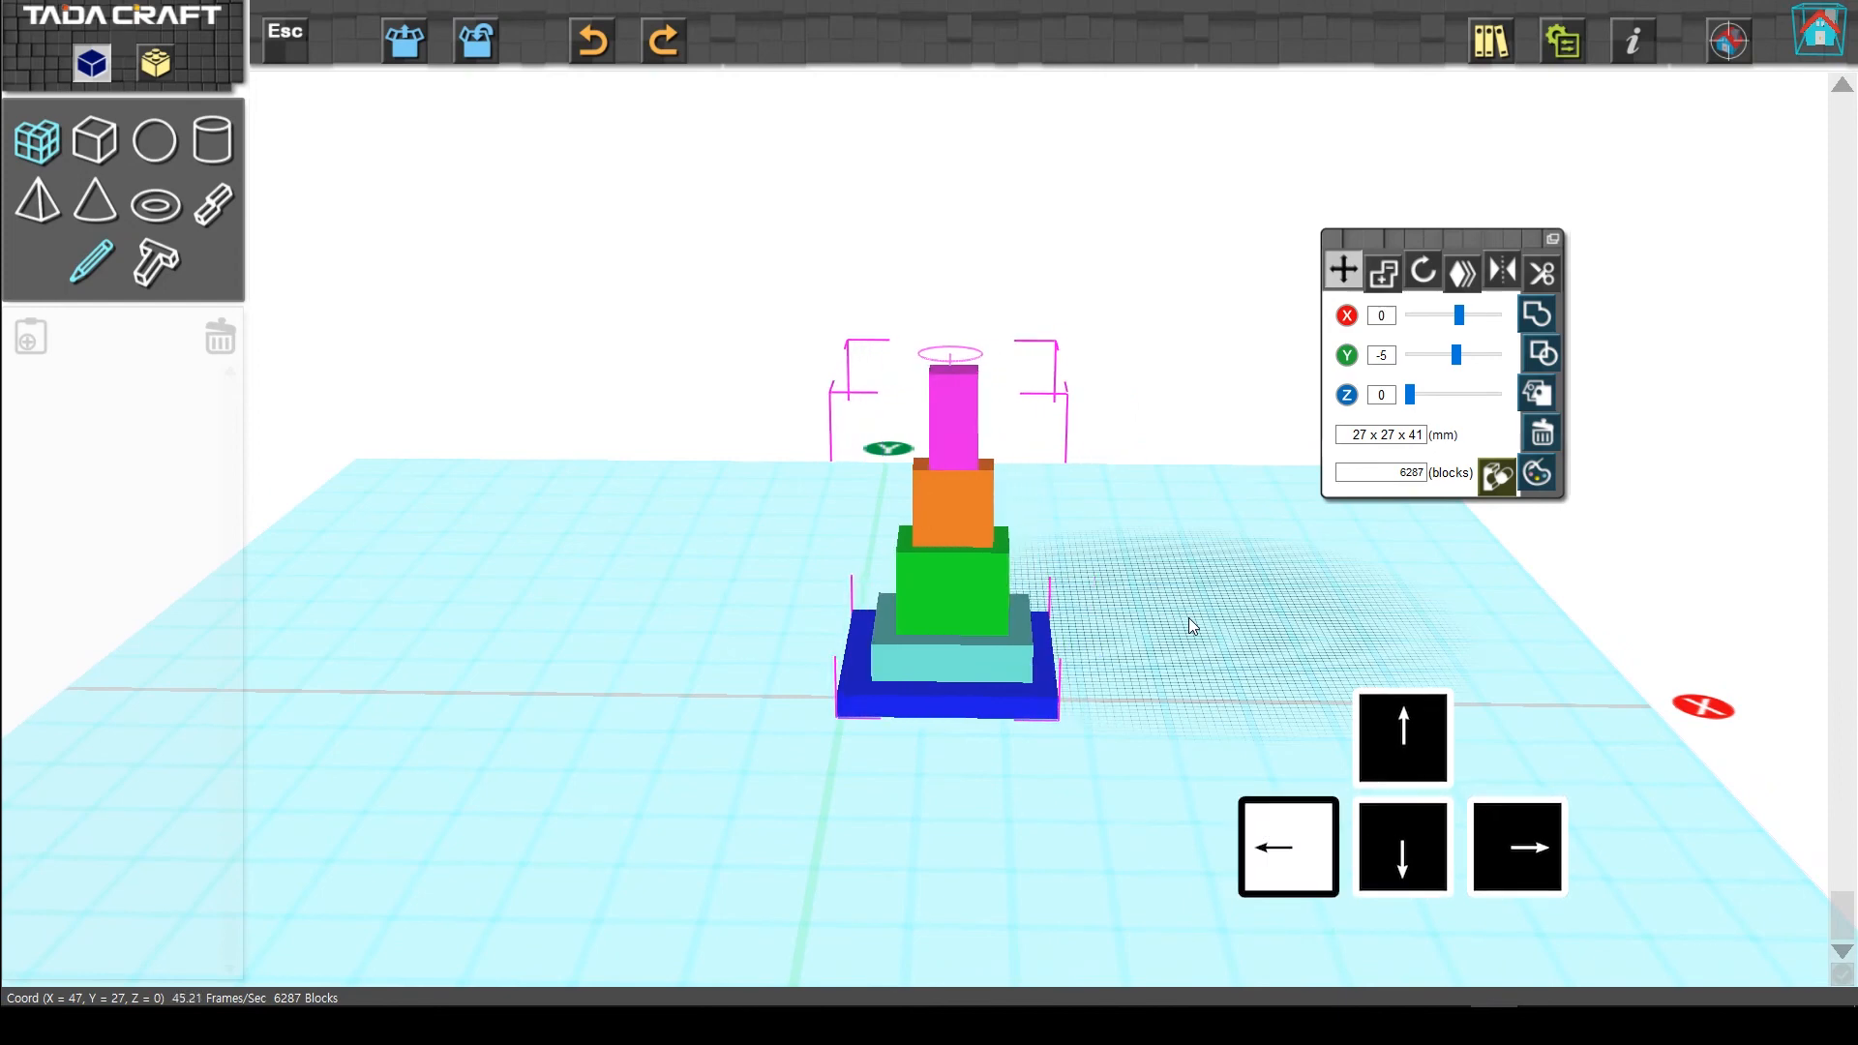
key(Left)
key(Left)
key(Left)
key(Left)
key(Left)
key(Left)
key(Left)
key(Left)
key(Left)
key(Left)
key(Left)
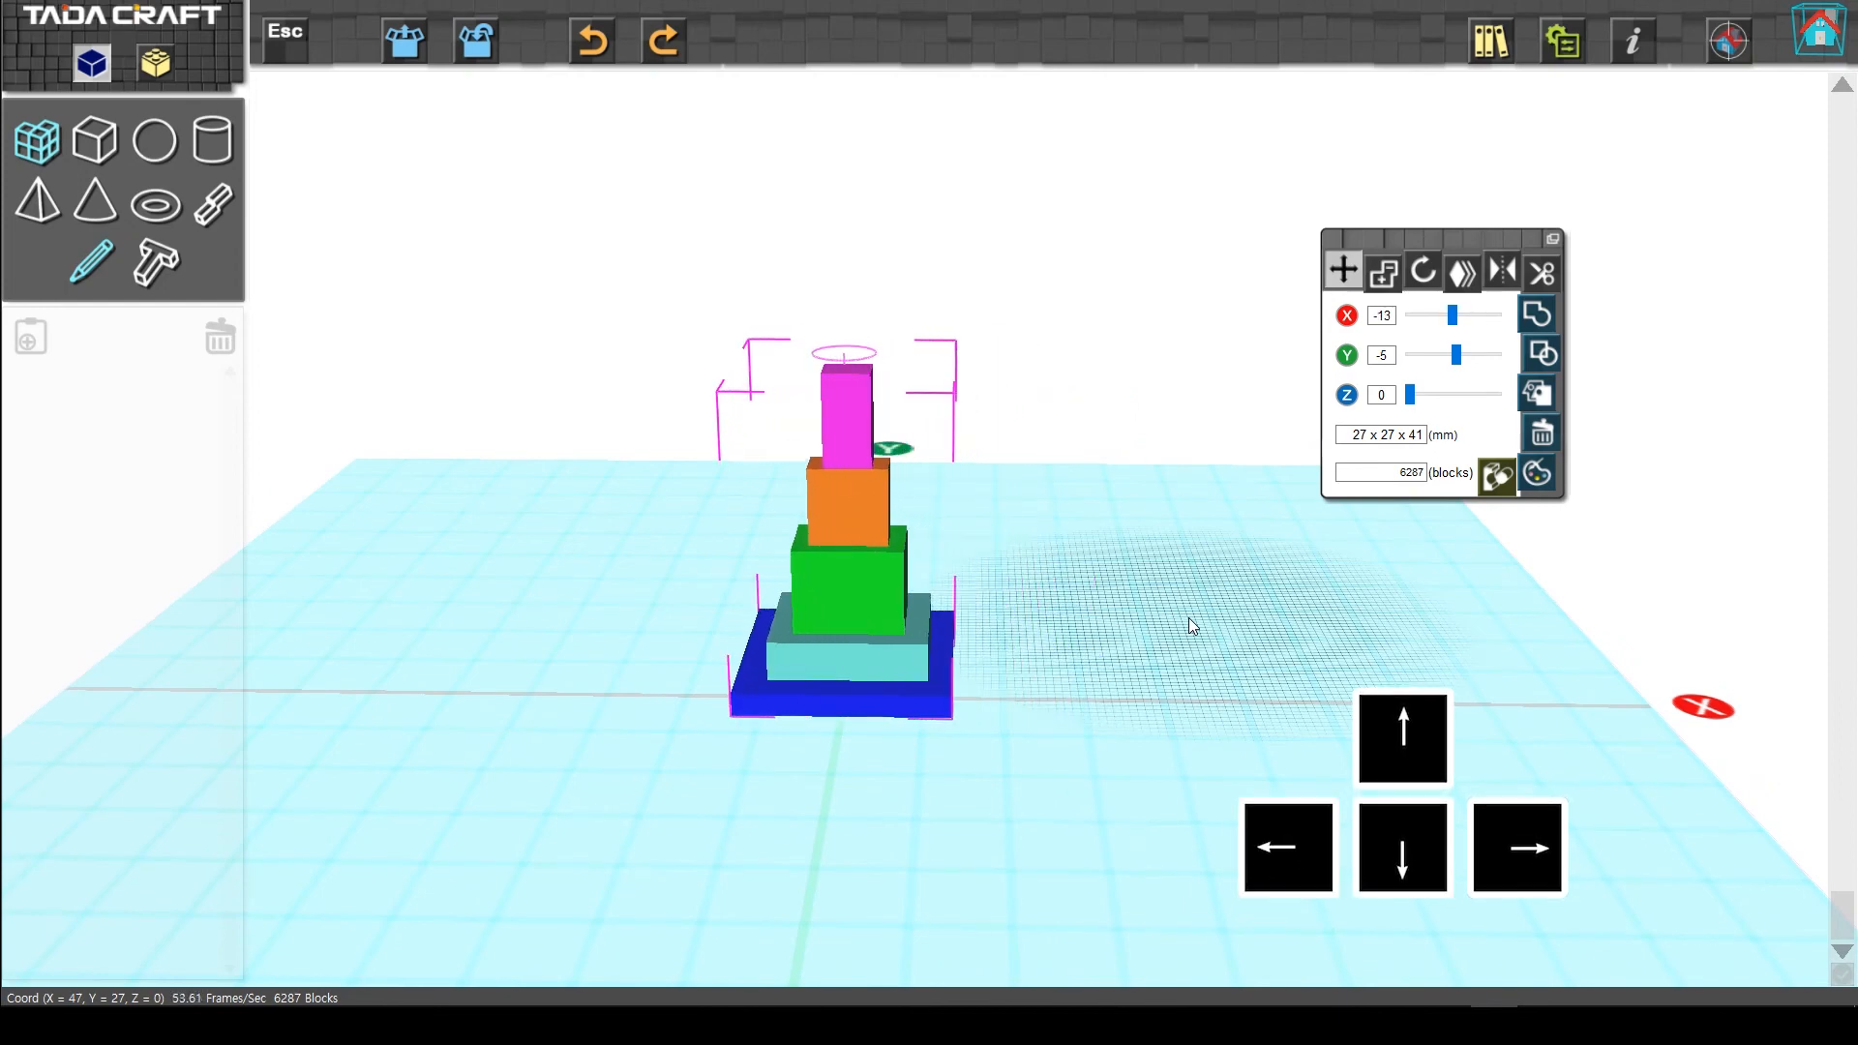
Nudge the tower farther back on the grid to X -18, Y 4.
key(Left)
key(Up)
key(Up)
key(Up)
key(Up)
key(Up)
key(Up)
key(Up)
key(Up)
key(Up)
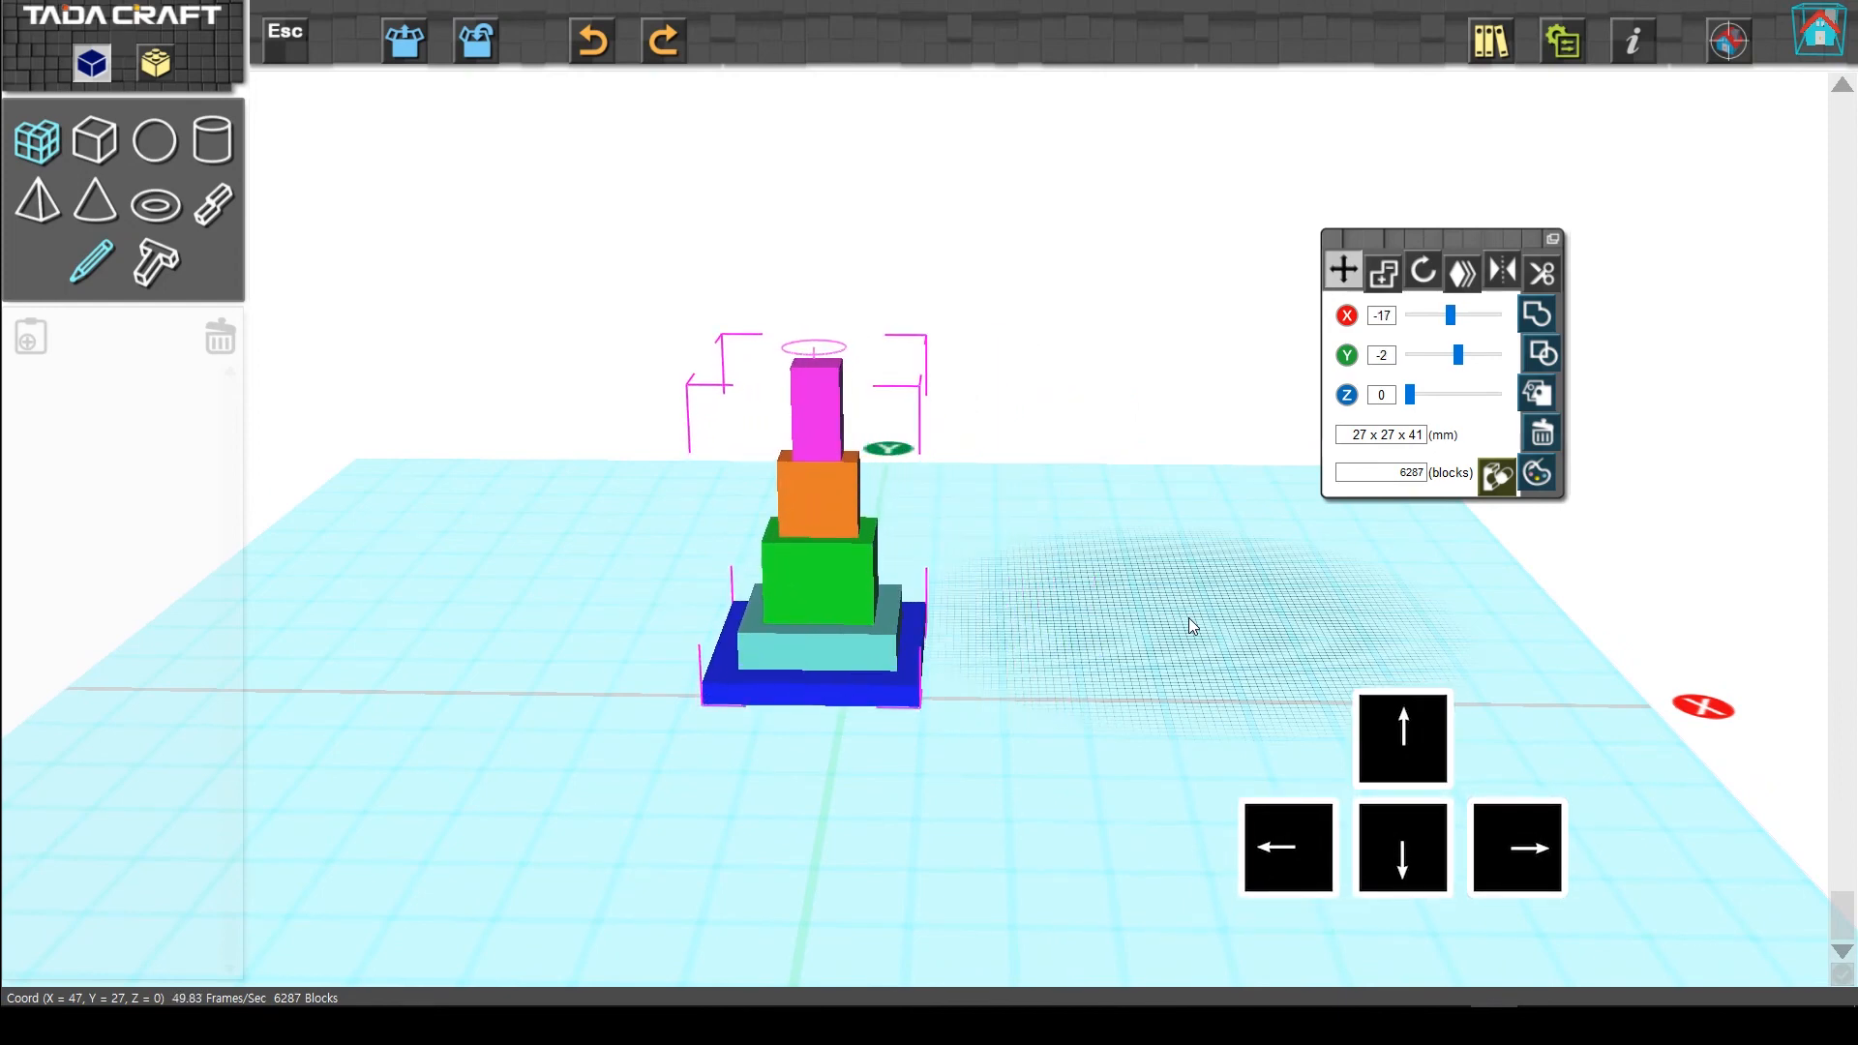
key(Down)
key(Down)
key(Down)
key(Down)
key(Down)
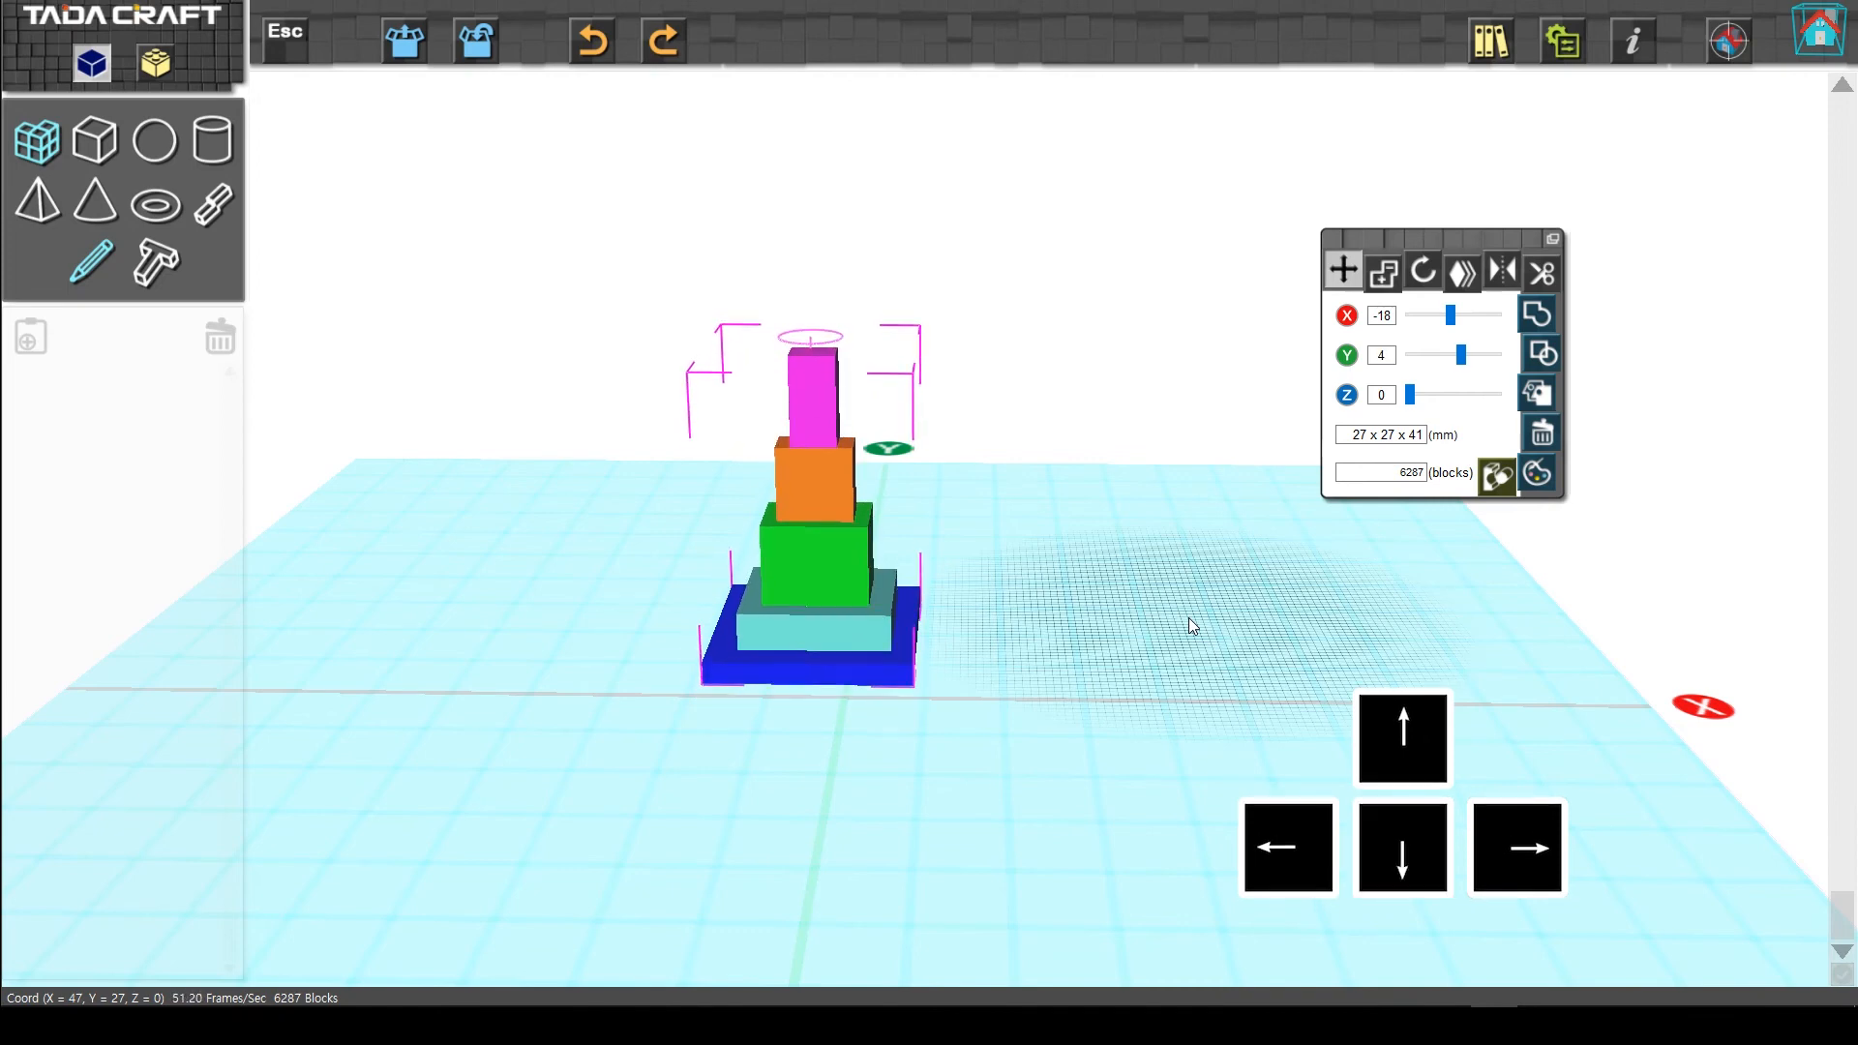
Nudge the tower forward and along positive X to X -14, Y -4.
key(Down)
key(Down)
key(Down)
key(Right)
key(Right)
key(Right)
key(Right)
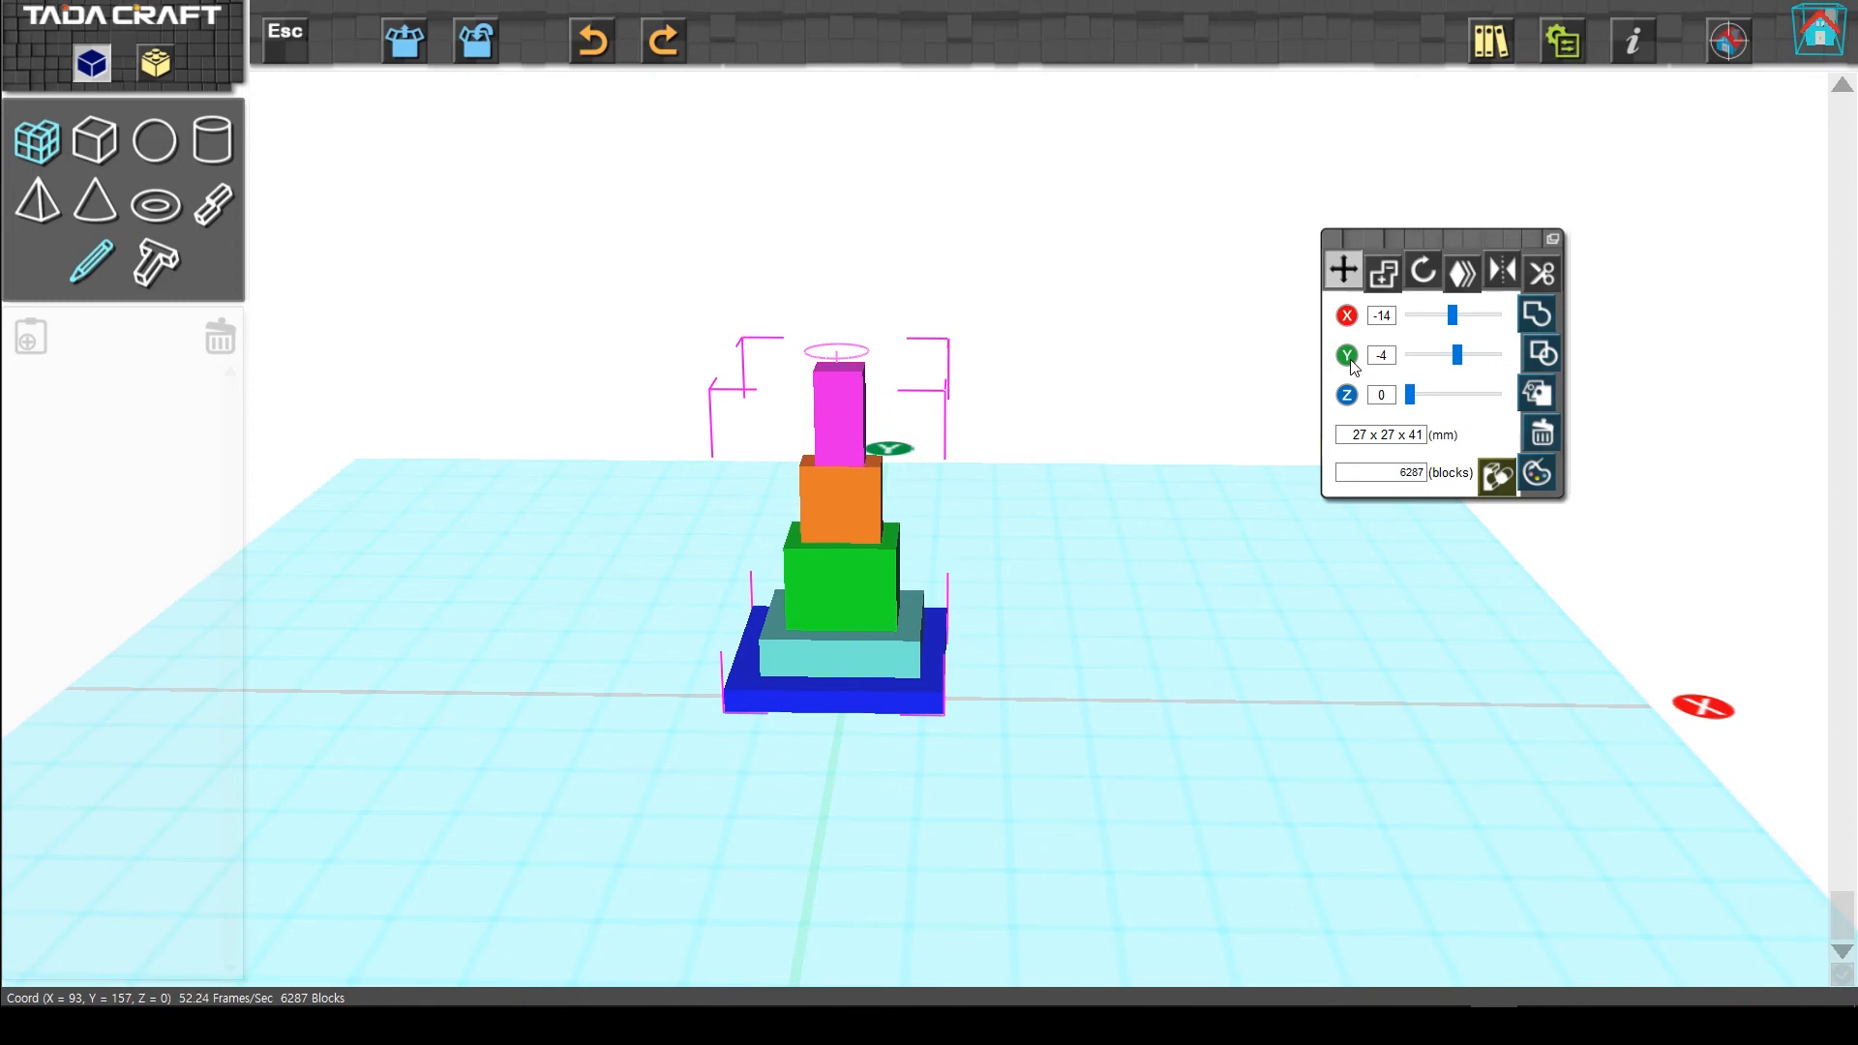
Nudge the tower along the X axis to X -17, Y -4.
key(Left)
key(Left)
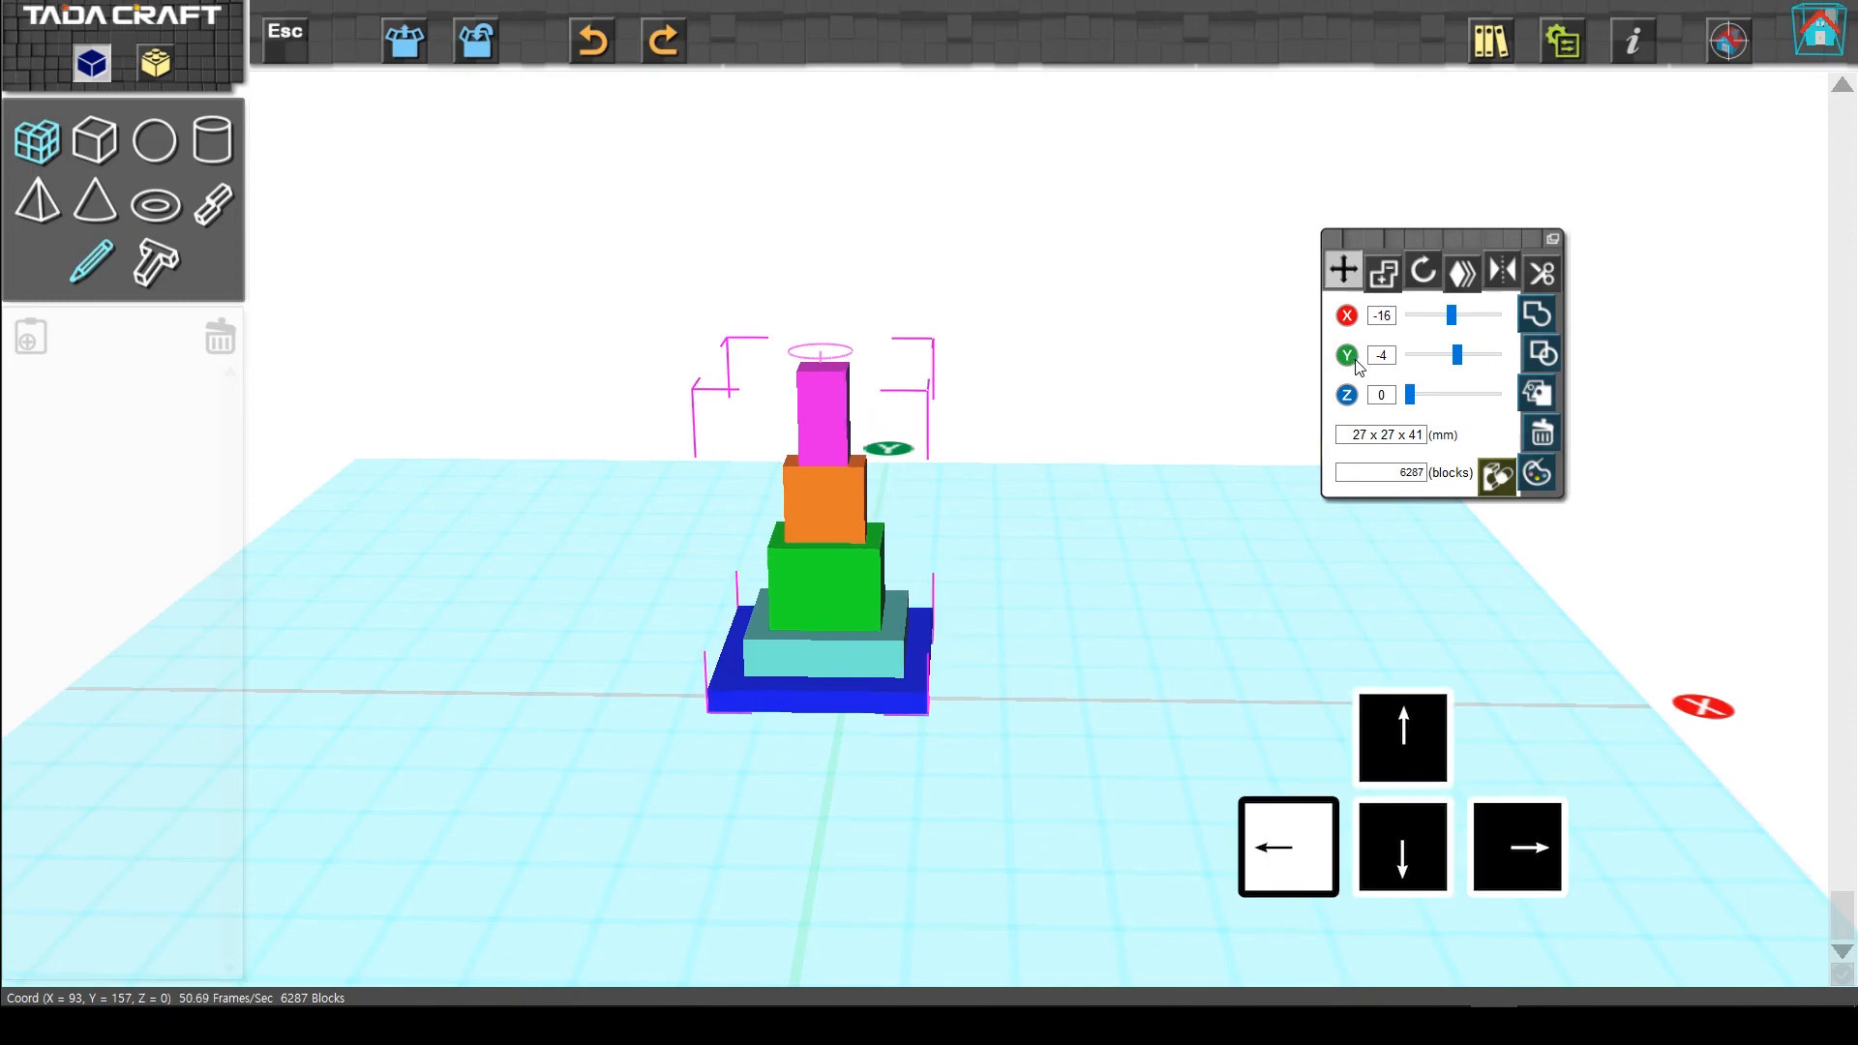
key(Left)
key(Right)
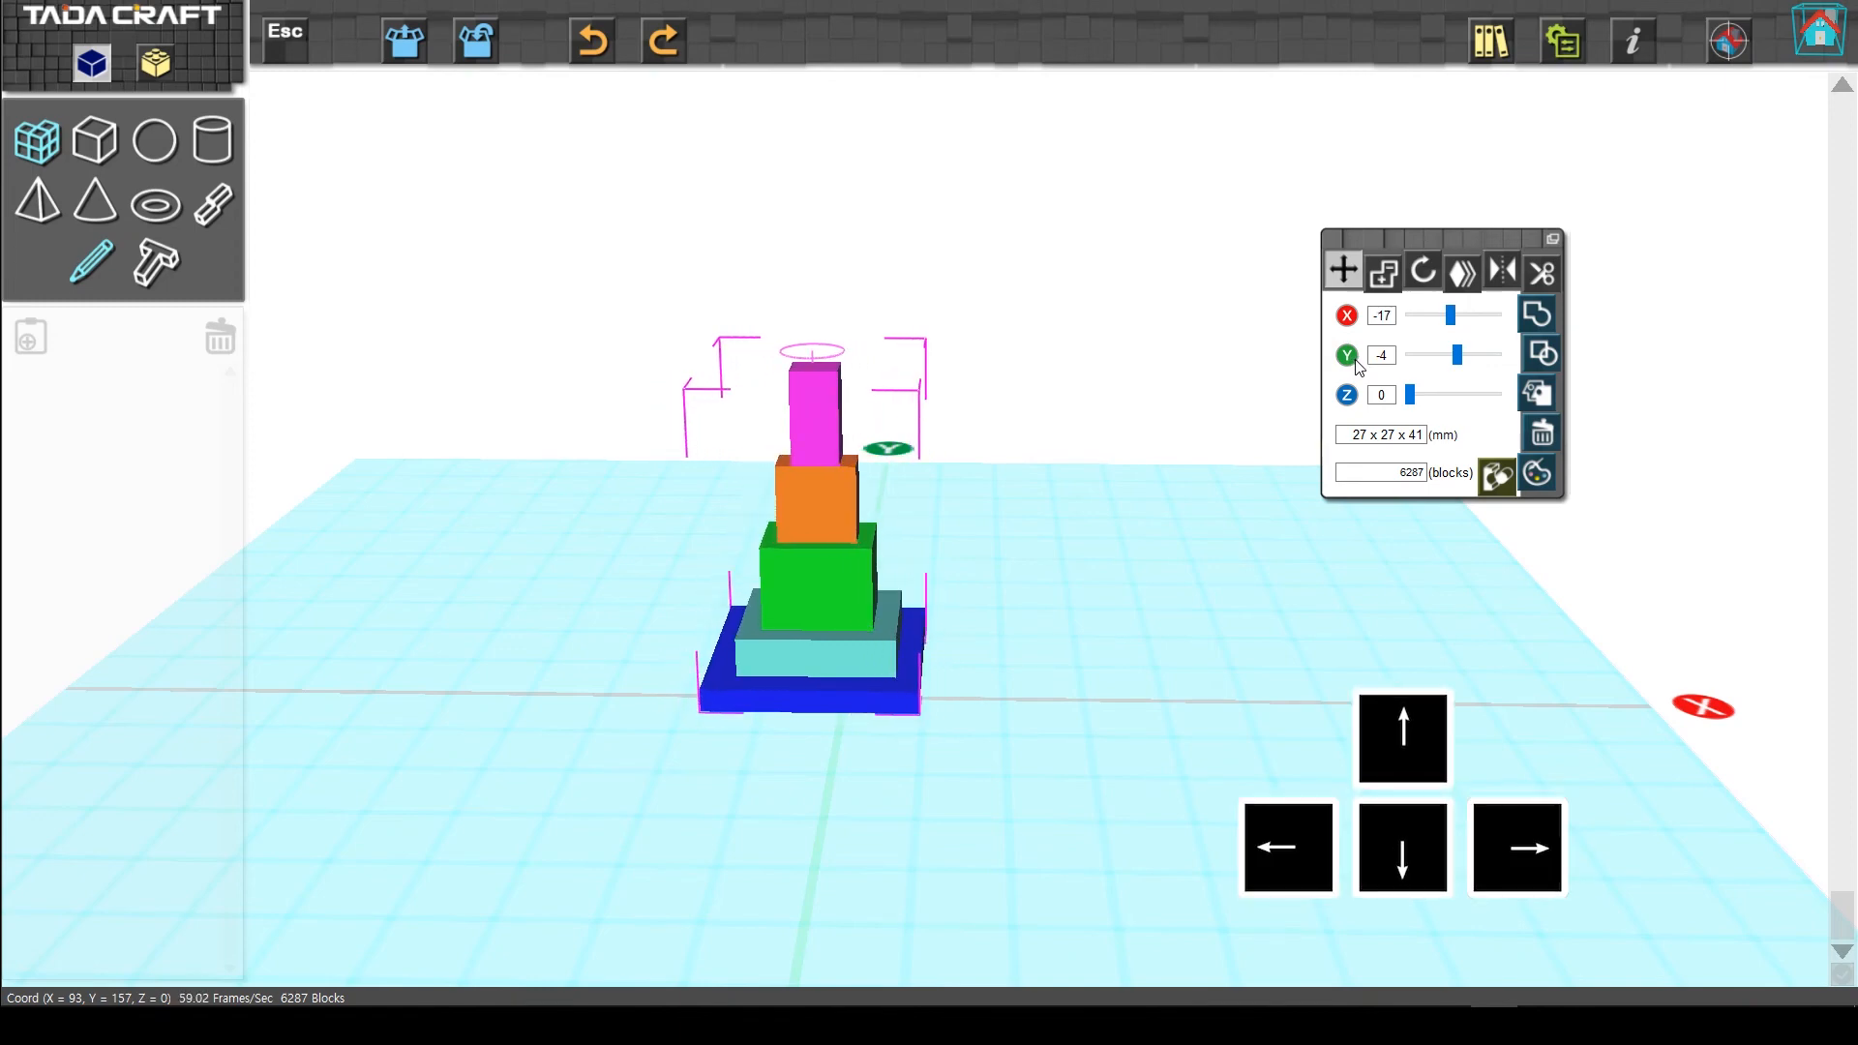
key(Left)
Nudge the tower back to Y 9 and forward again to X -13, Y -5.
key(Up)
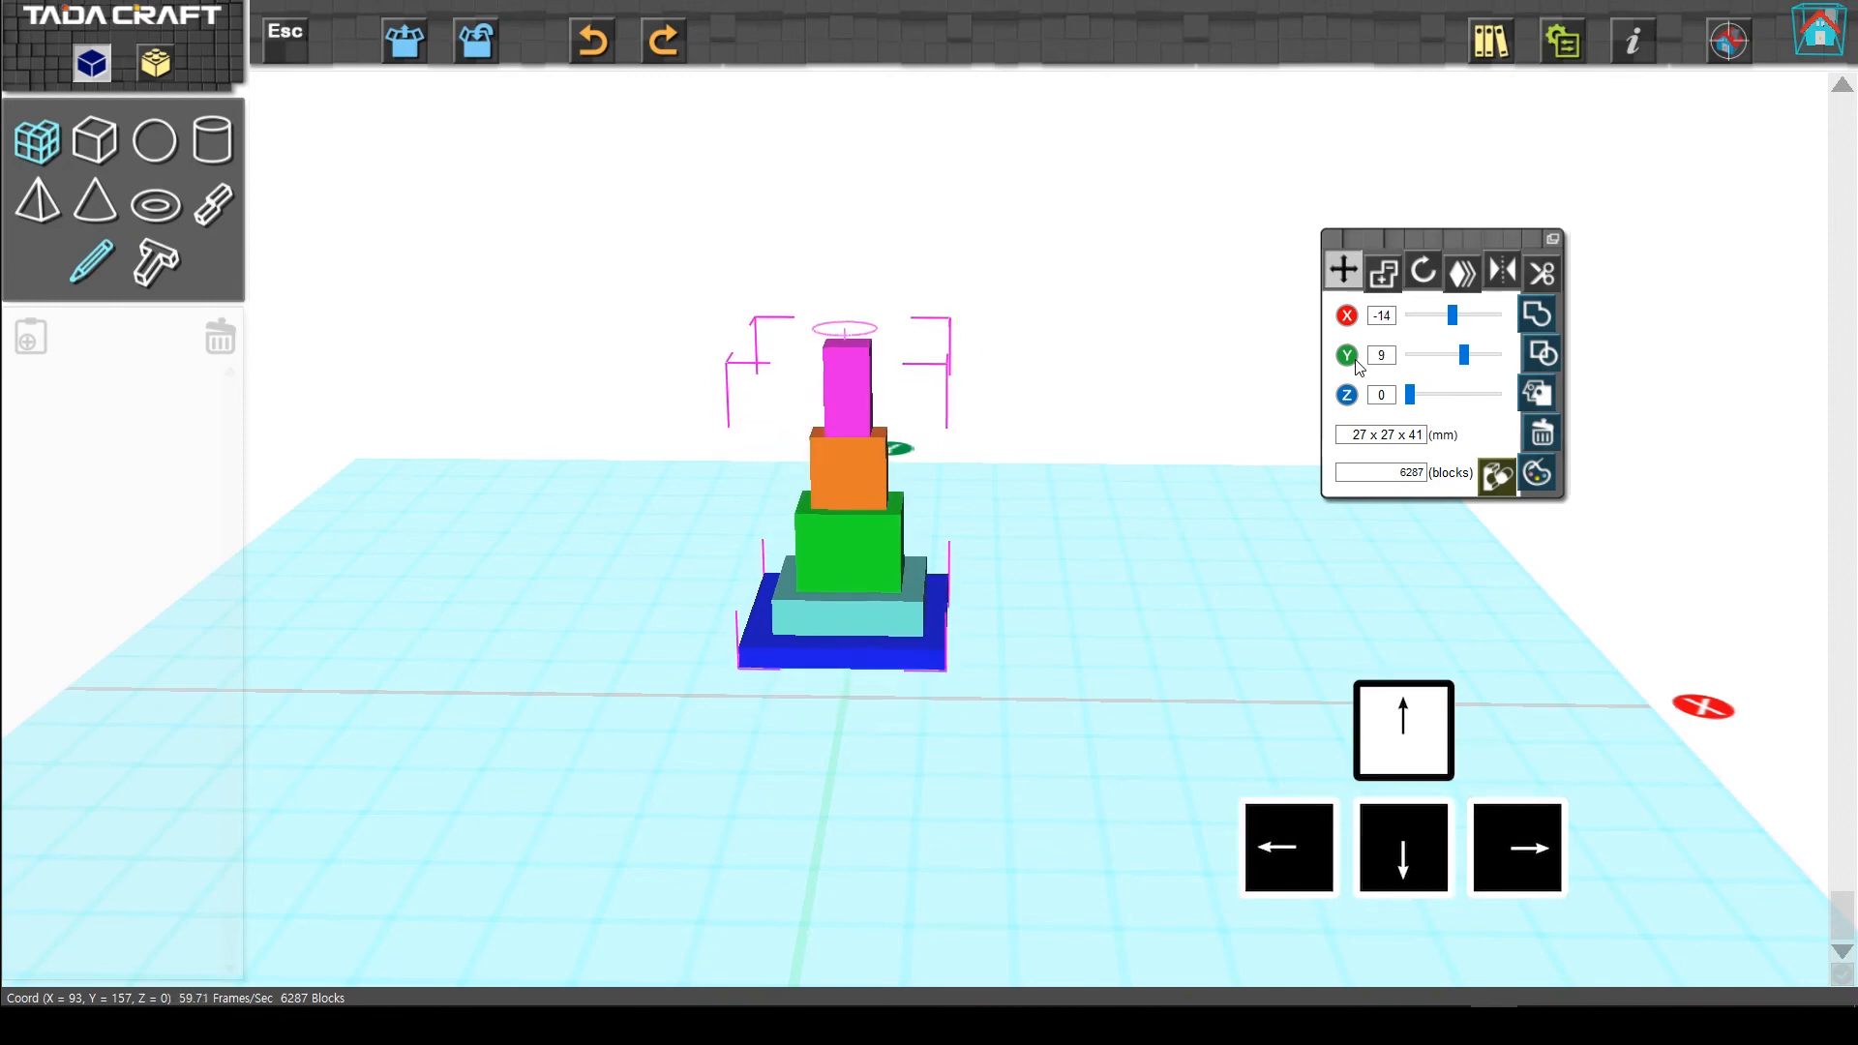
key(Down)
key(Down)
key(Down)
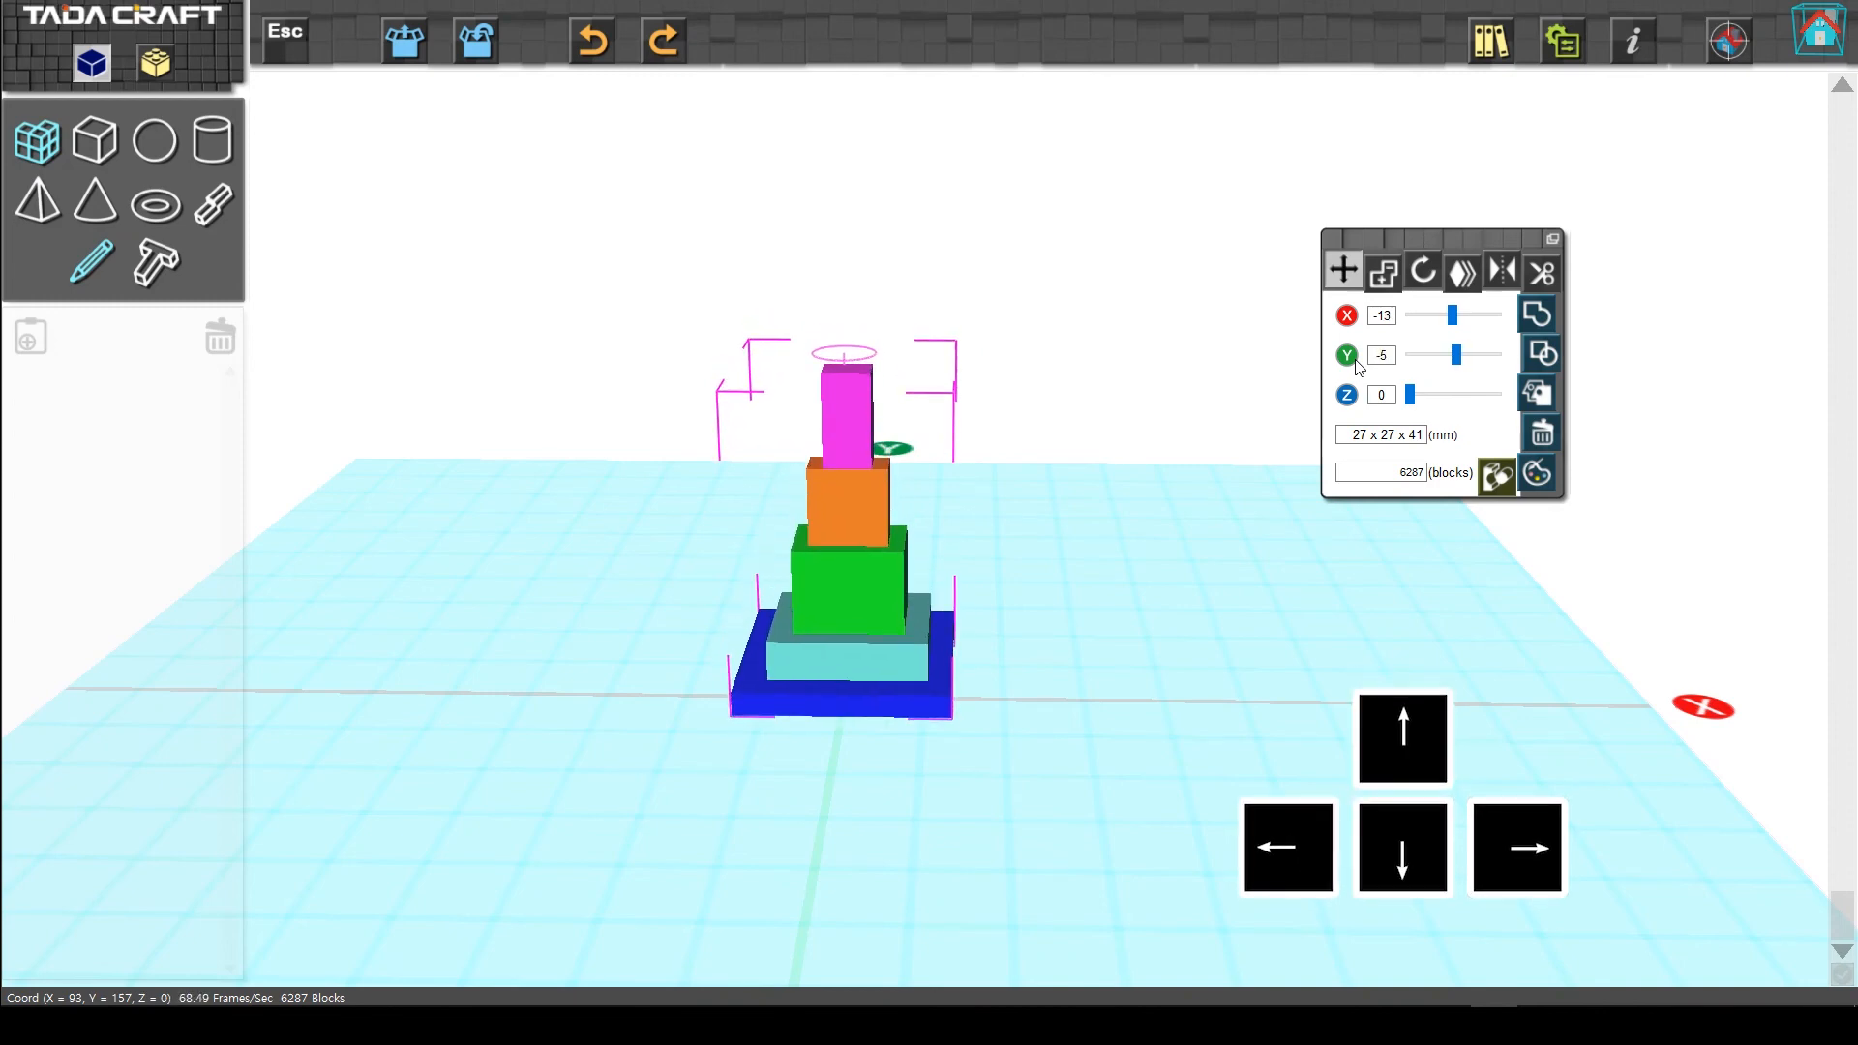
Nudge the tower to X -30, back to X -5, over to X -20, and finally to X -13, Y -5.
key(Left)
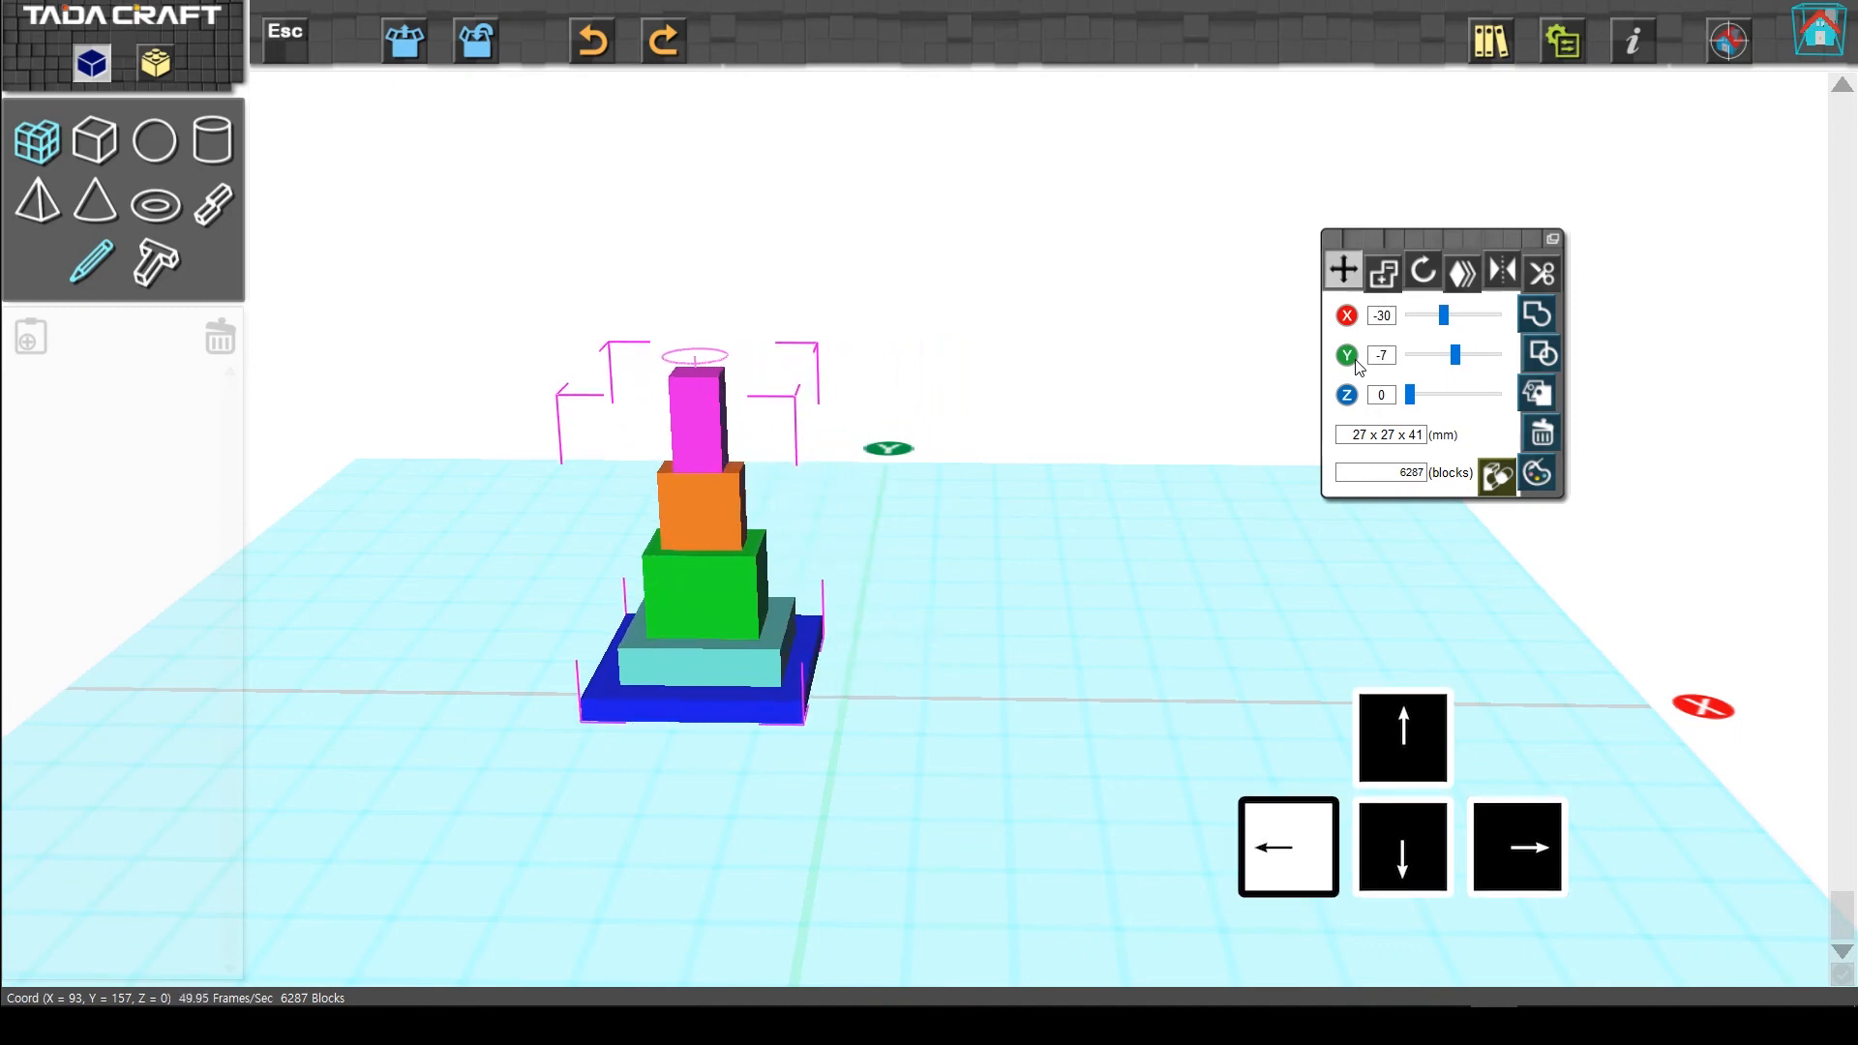
key(Right)
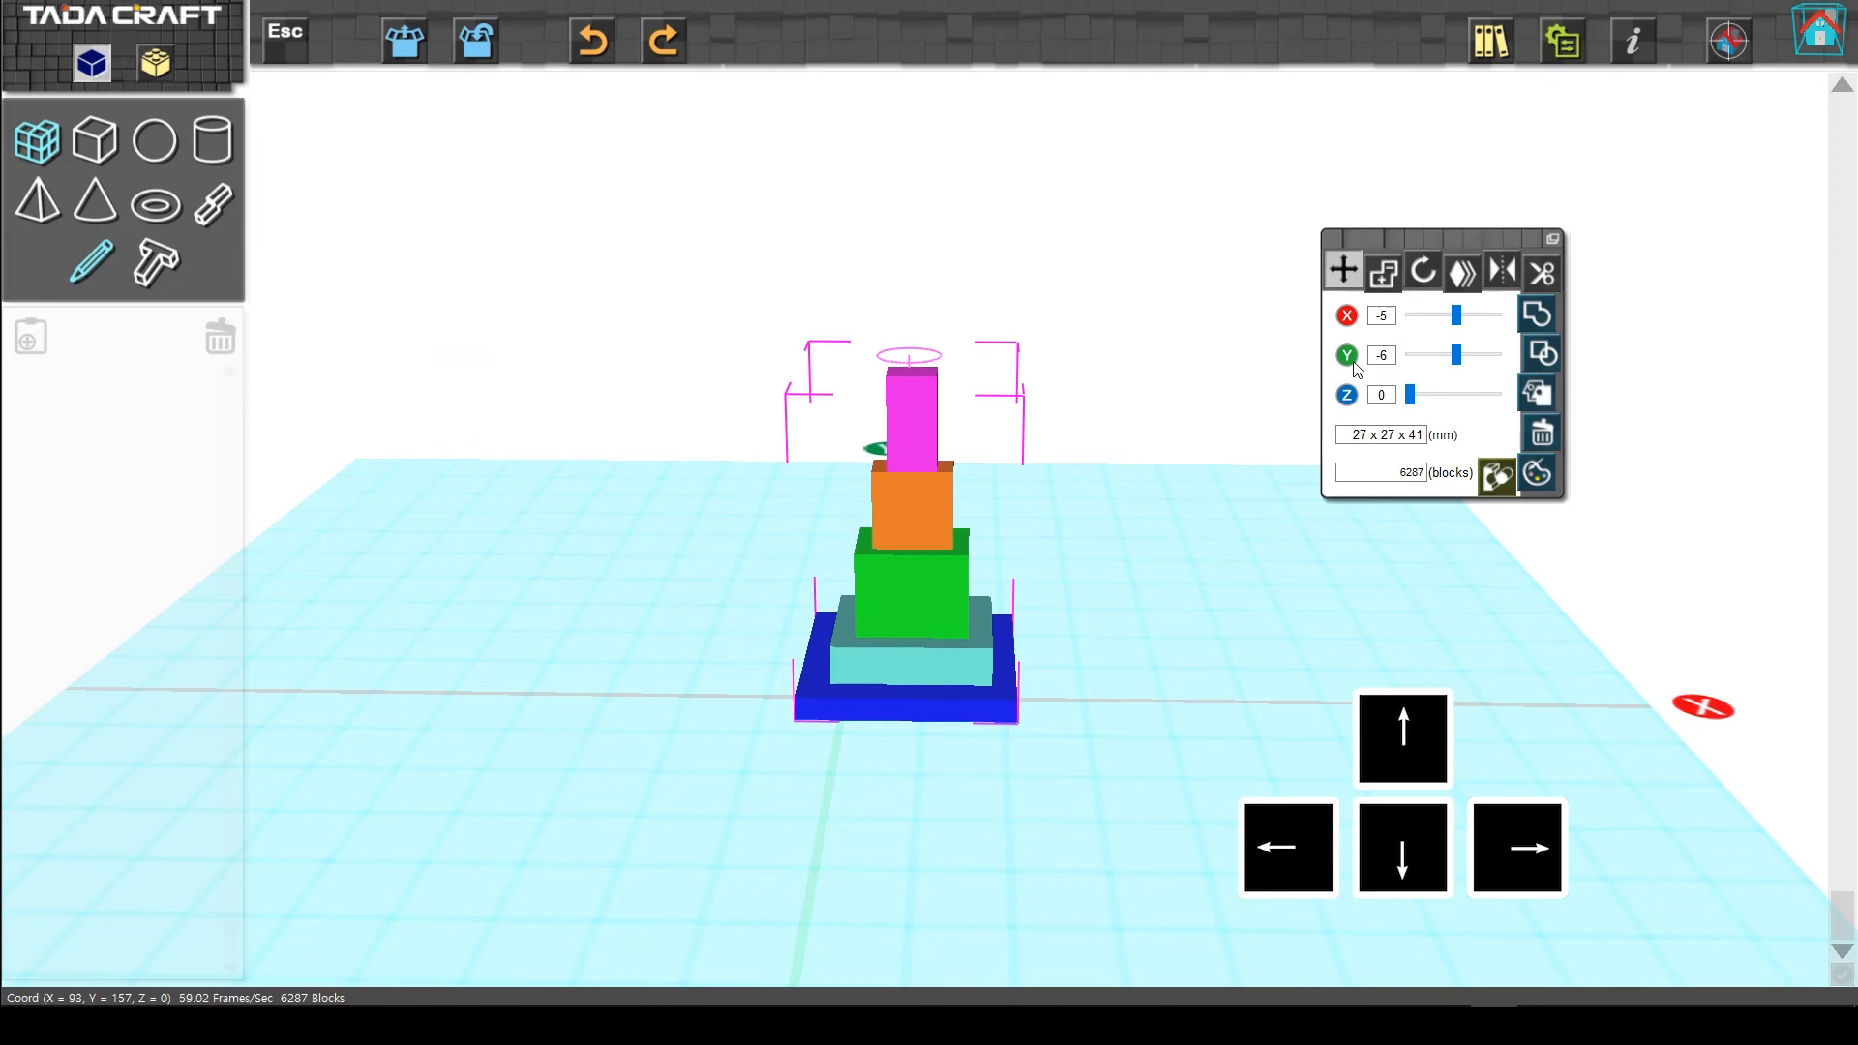
key(Left)
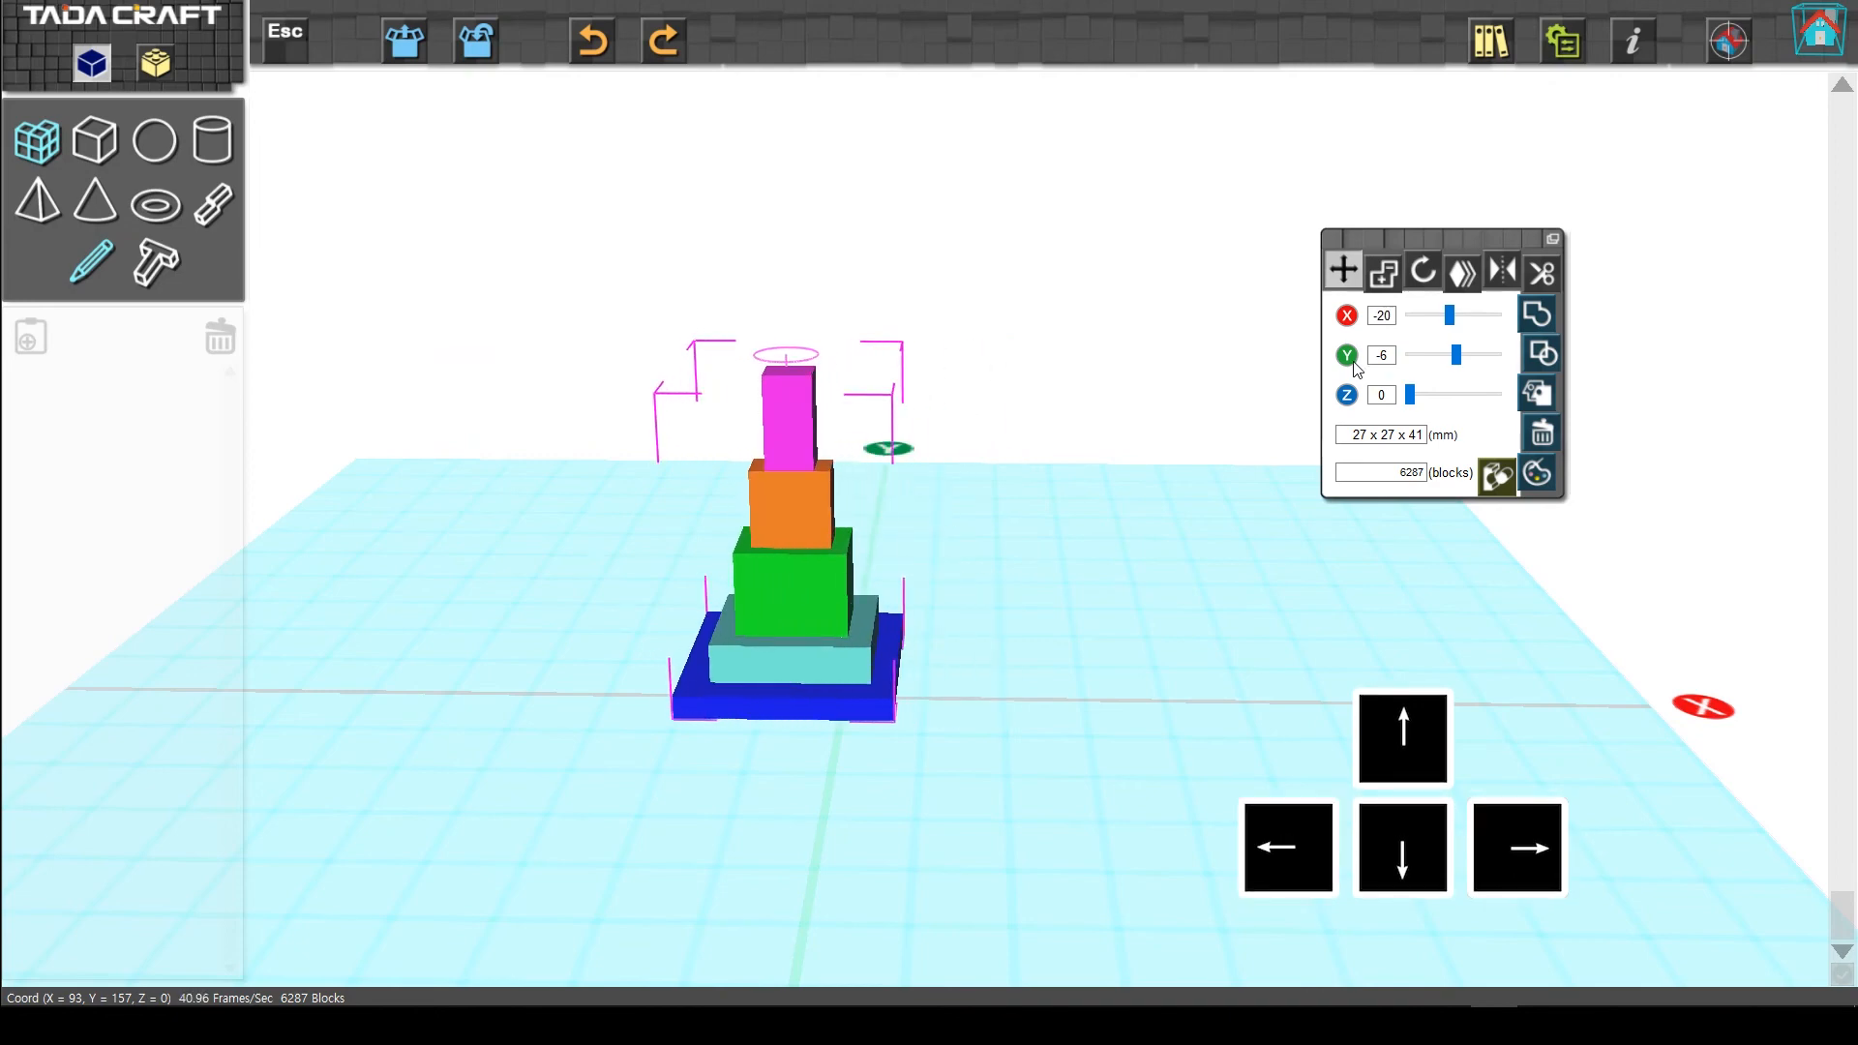
key(Down)
key(Up)
key(Up)
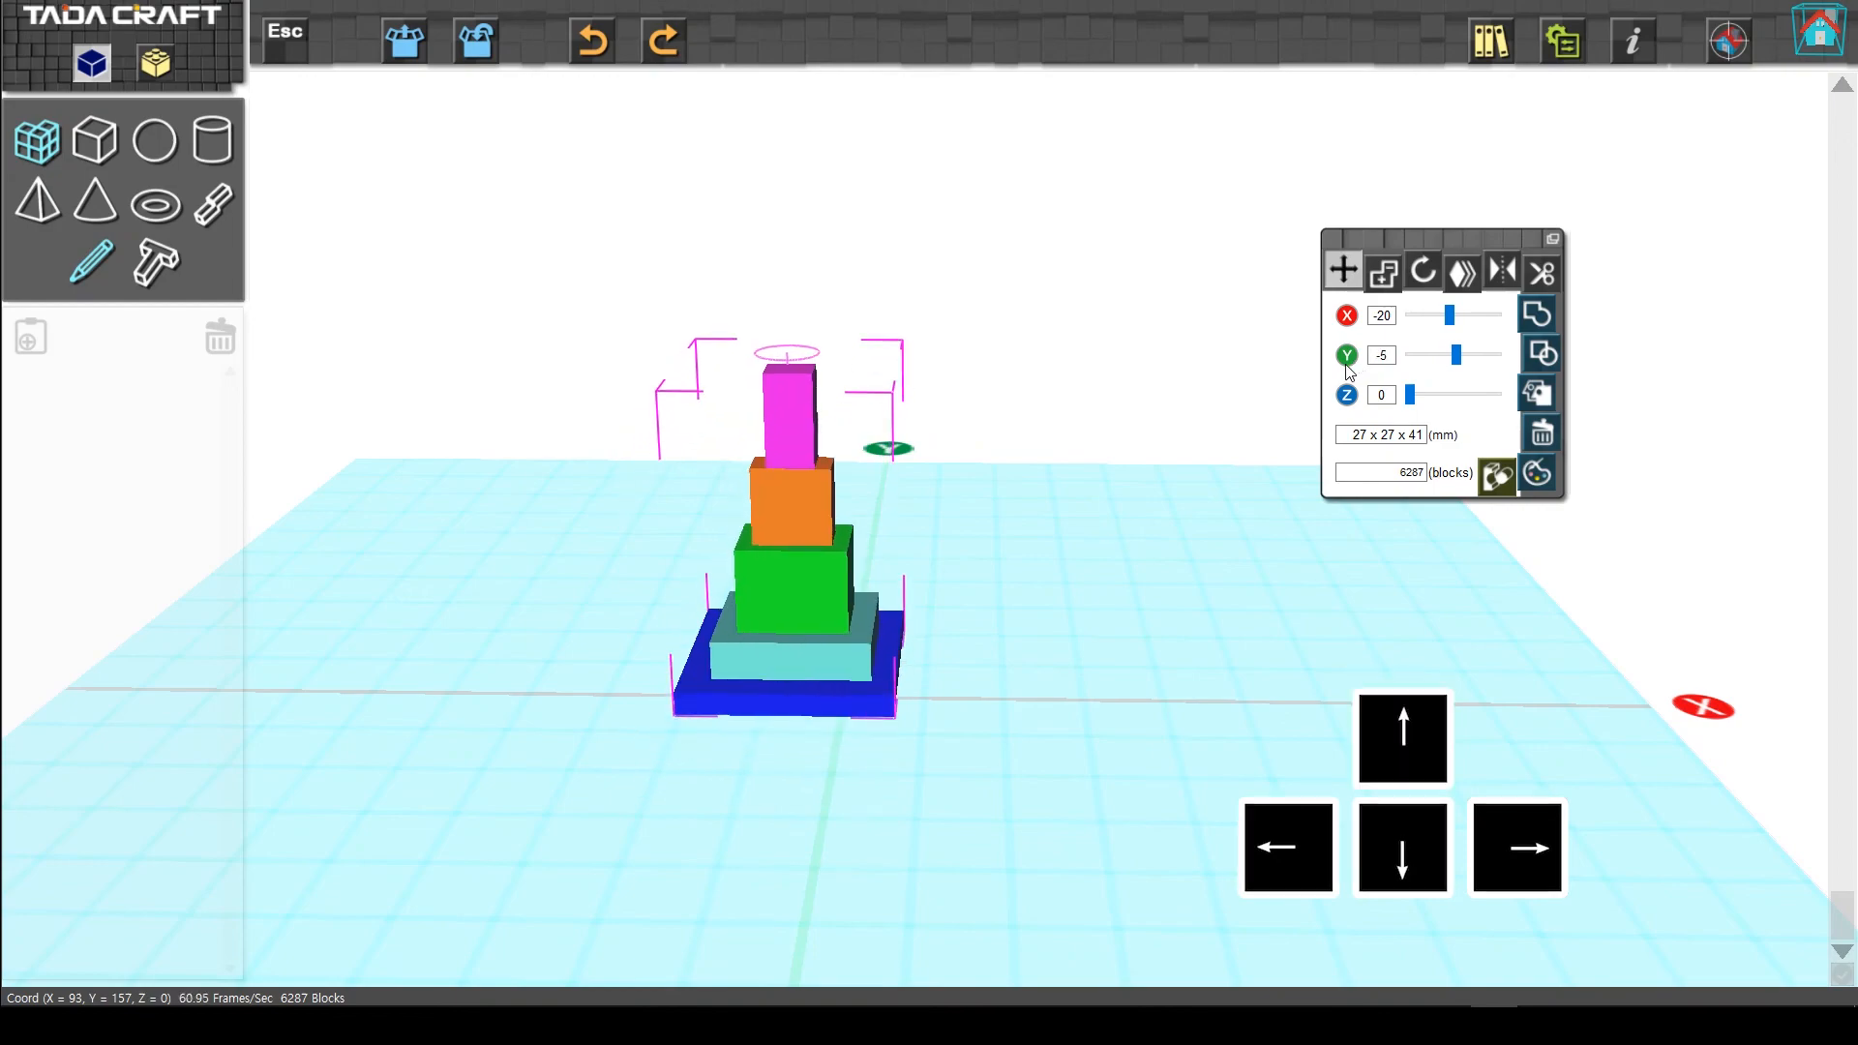
key(Right)
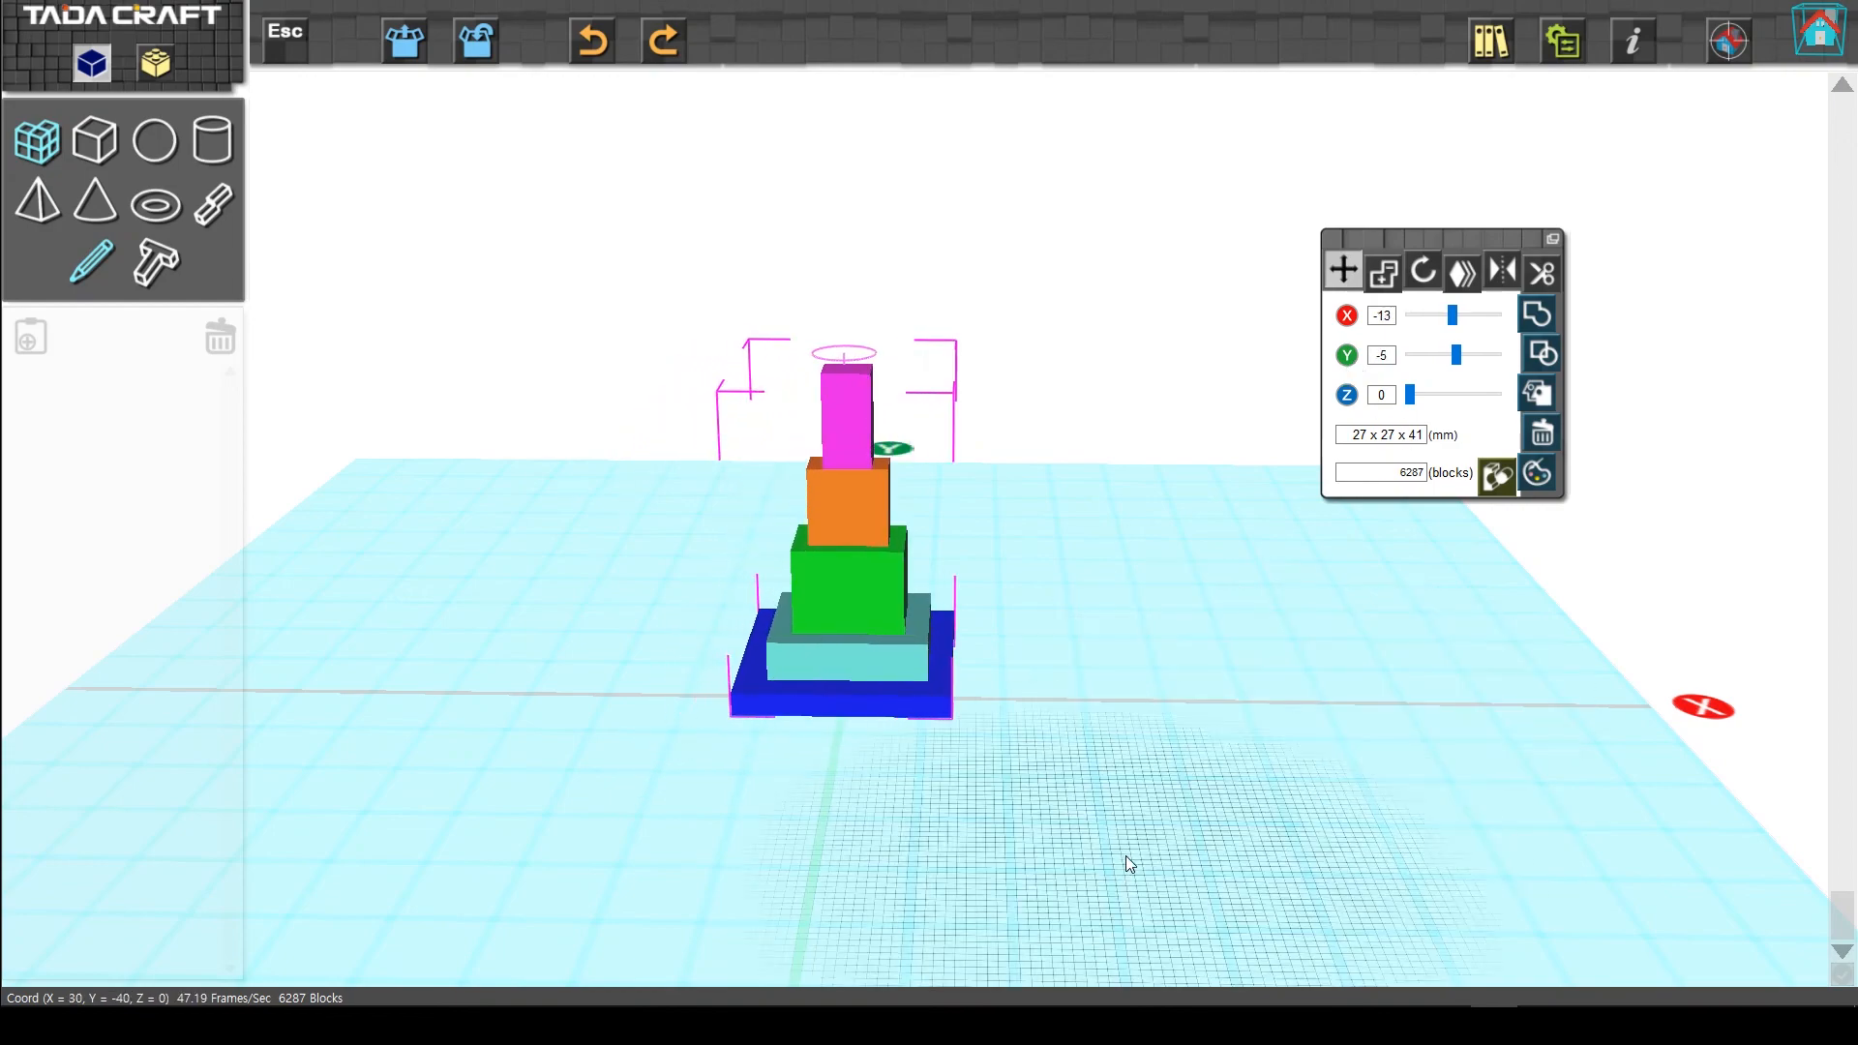
Reselect the tower at its blue base from a close-up corner view.
scroll(1088, 807, up, 5)
right_drag(1236, 867, 1146, 857)
scroll(1152, 847, down, 5)
scroll(1161, 868, up, 4)
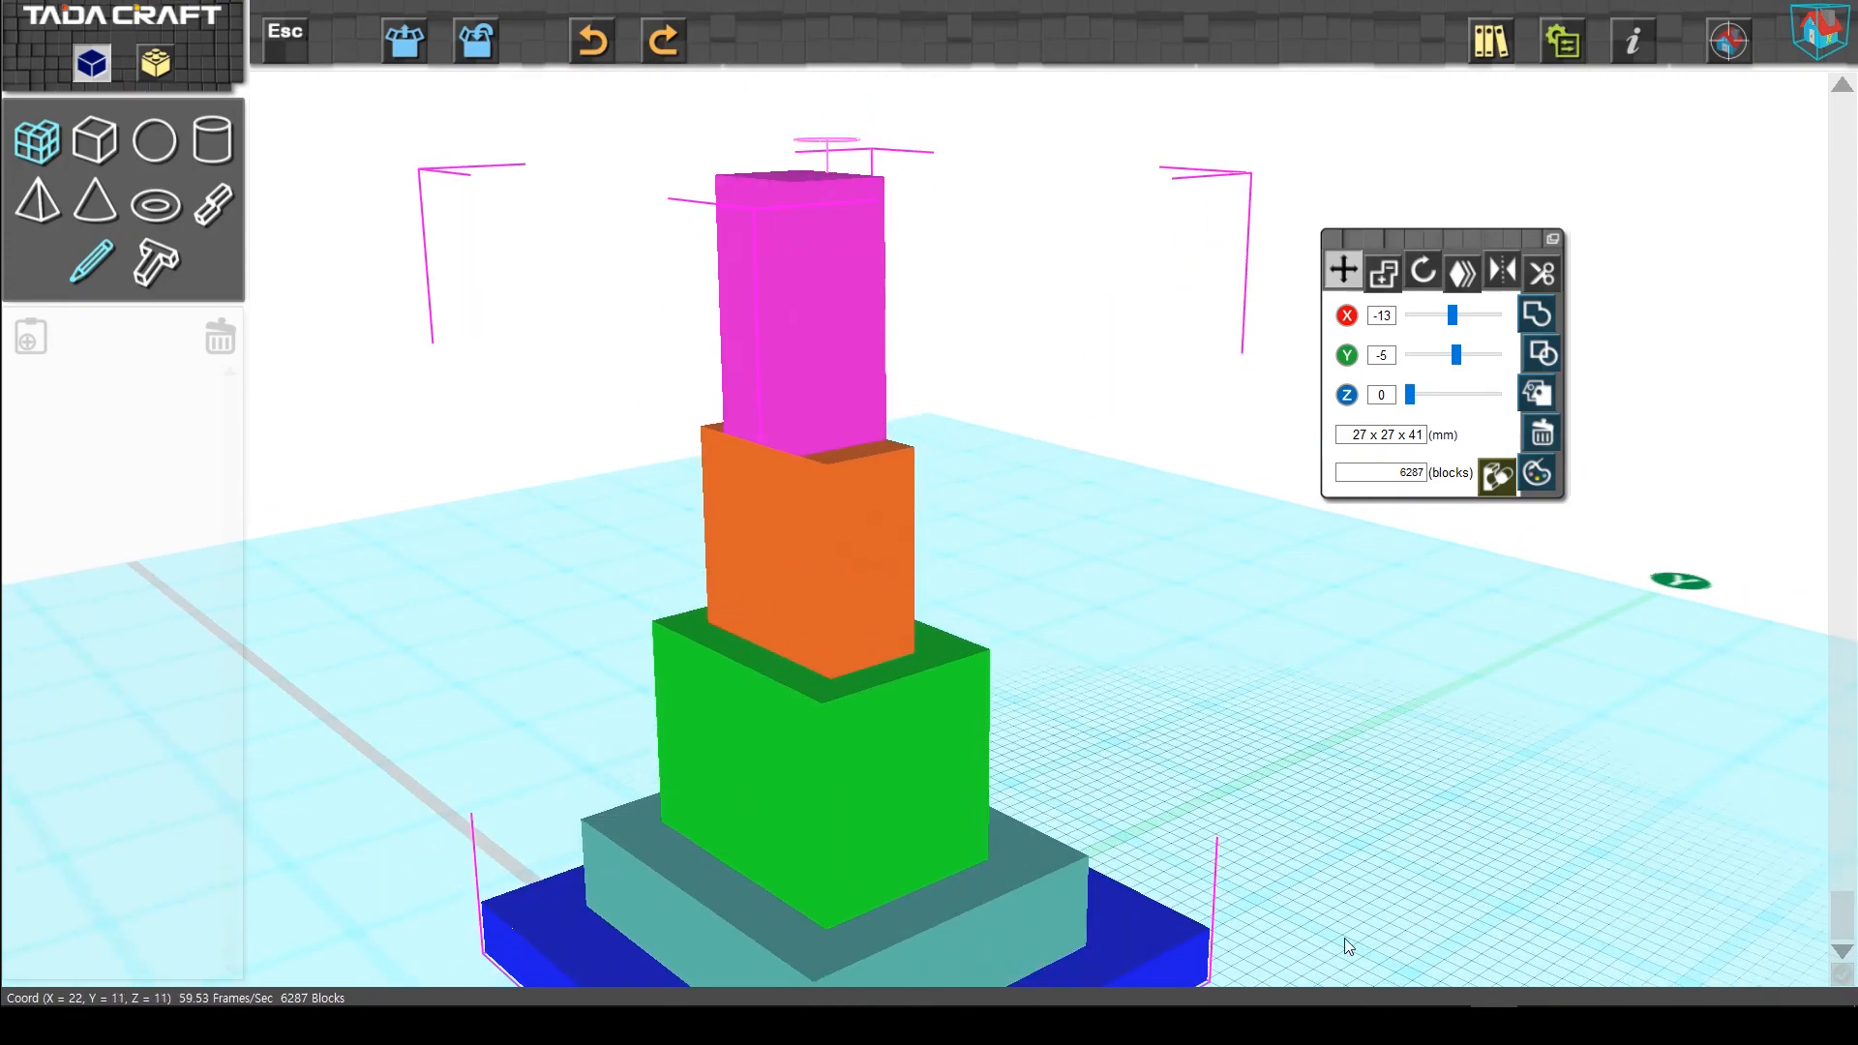
right_drag(1314, 864, 889, 819)
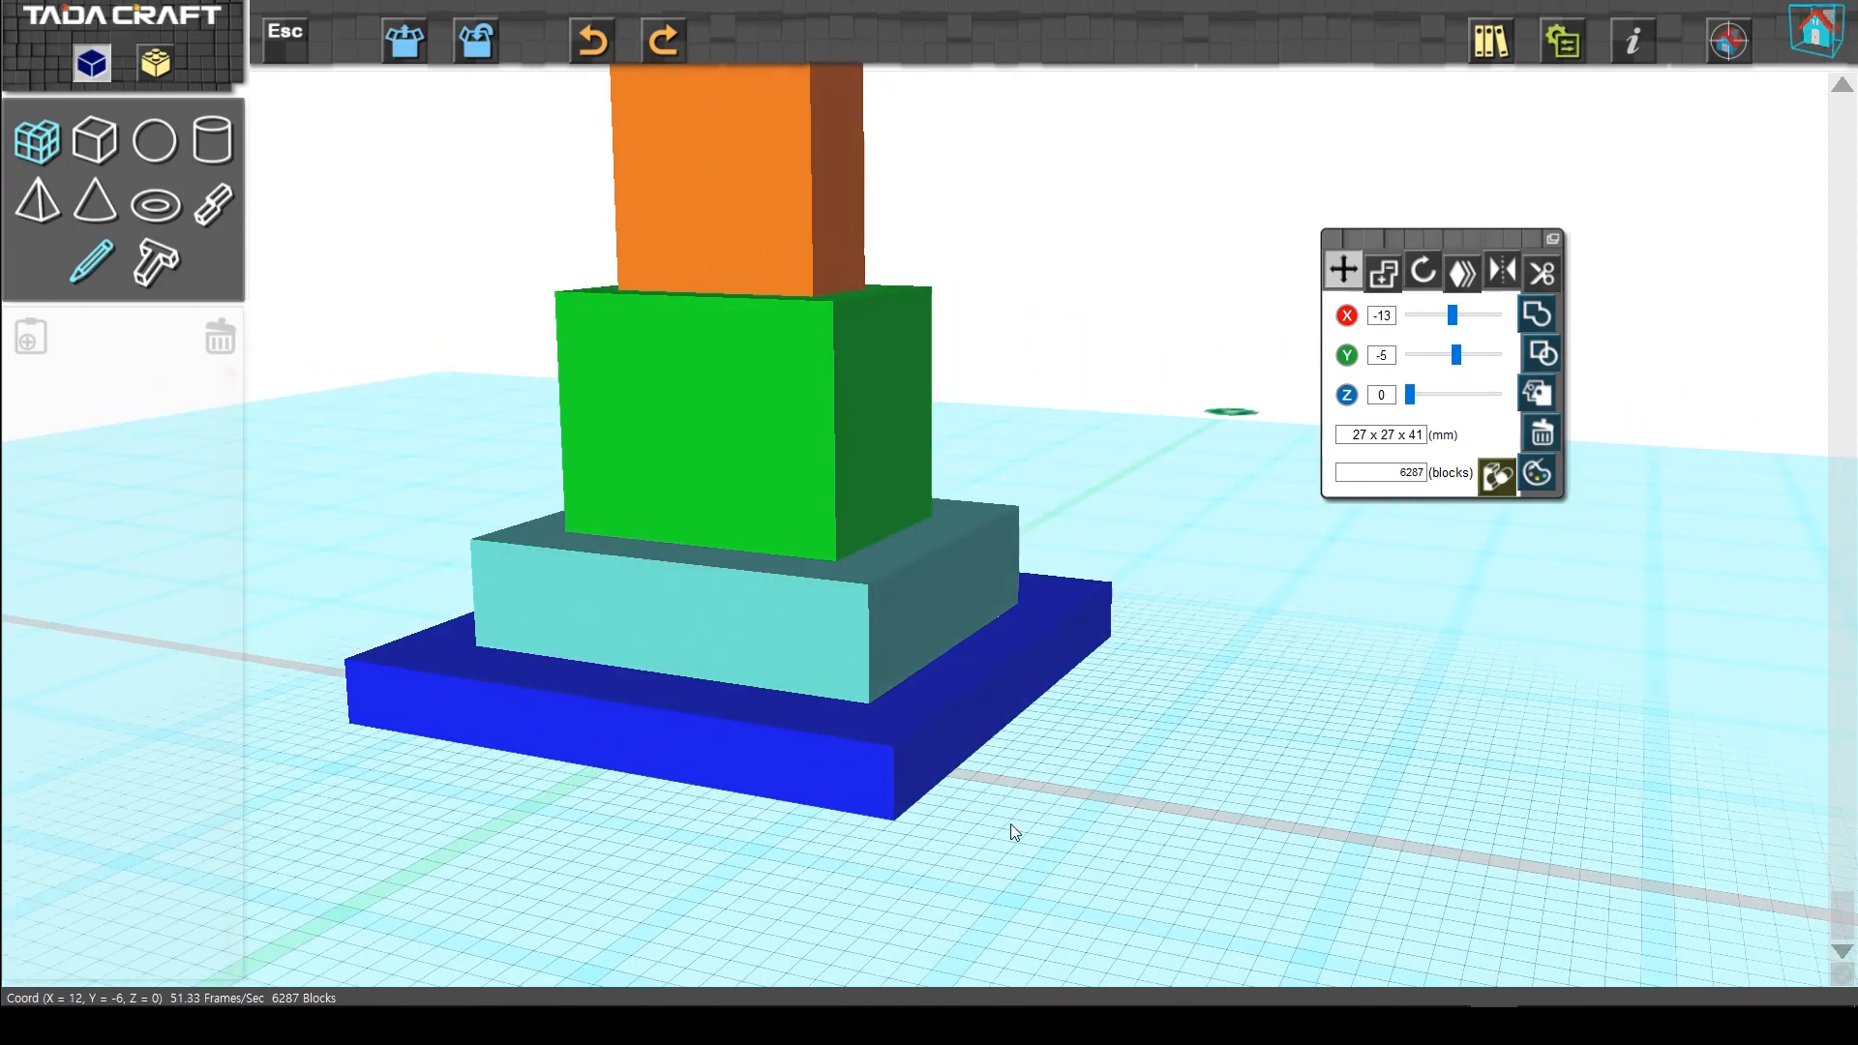
scroll(1176, 926, up, 2)
right_drag(1165, 907, 857, 722)
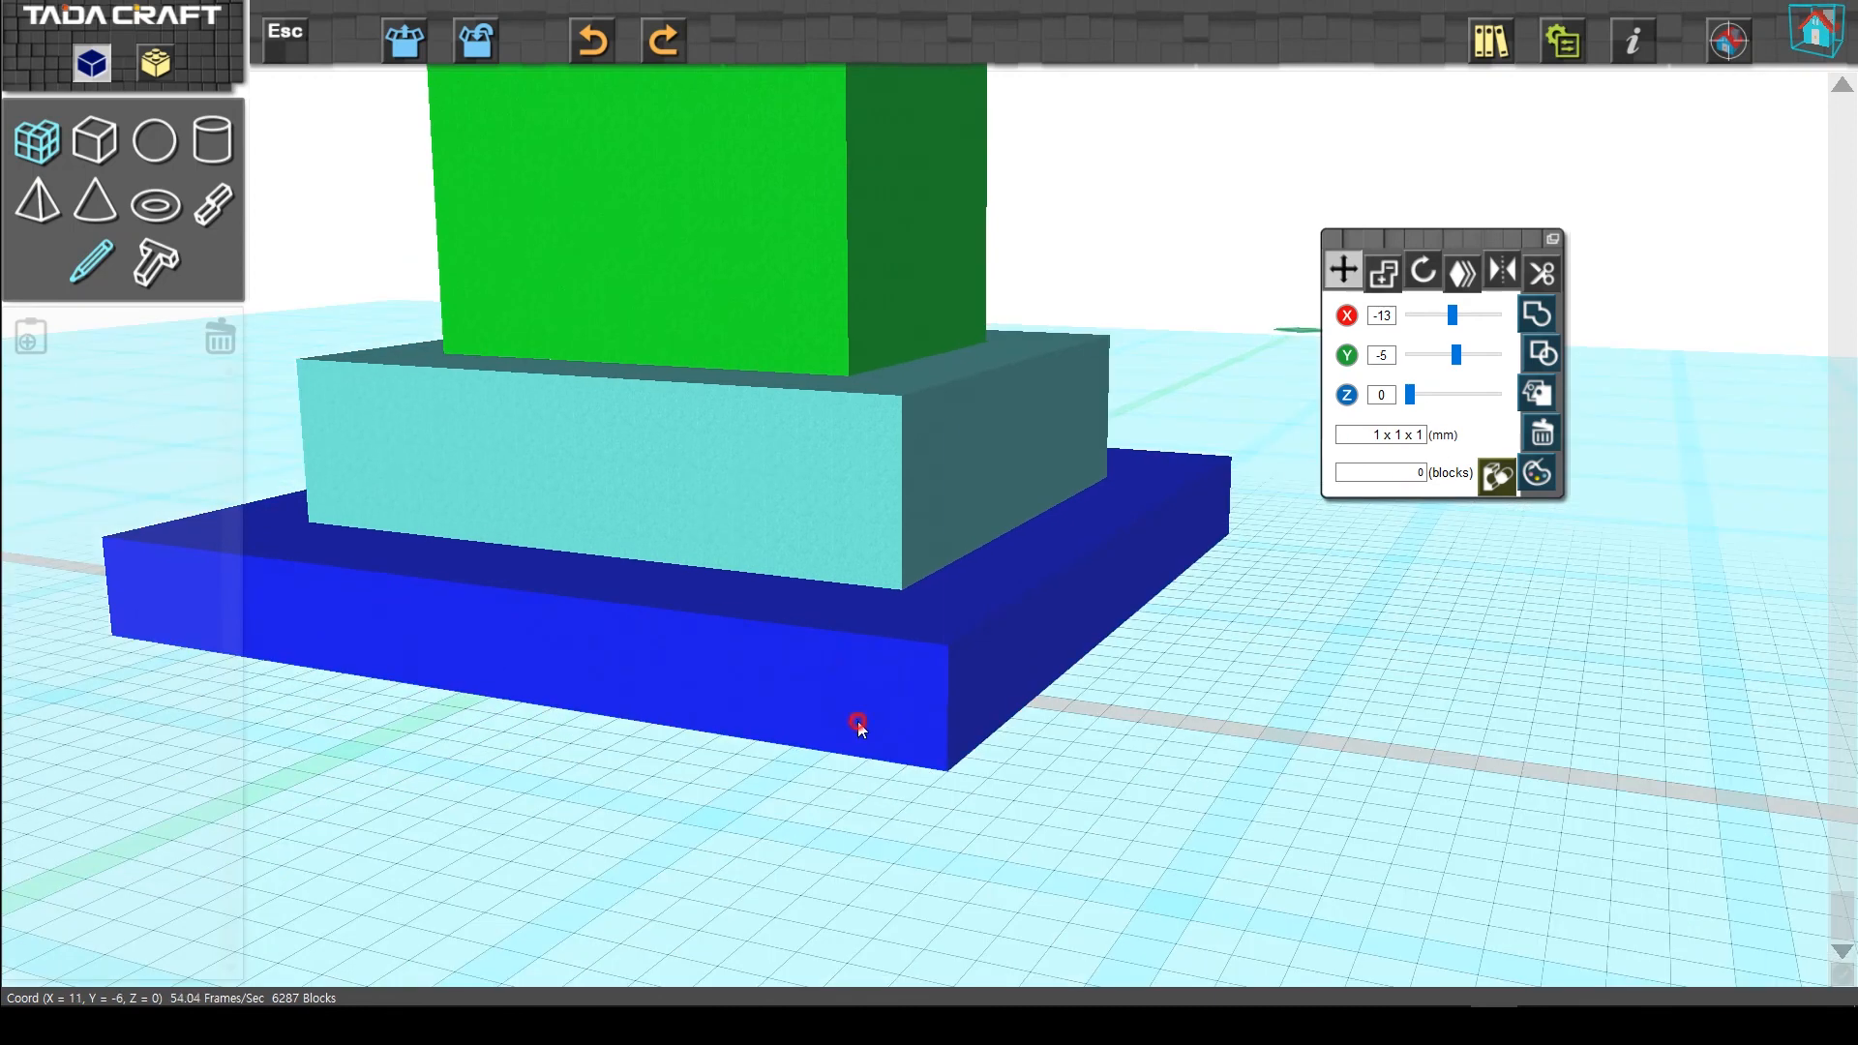
click(858, 723)
Nudge the tower in single-block steps to X -12, Y -8 in the rotated close-up view.
key(Up)
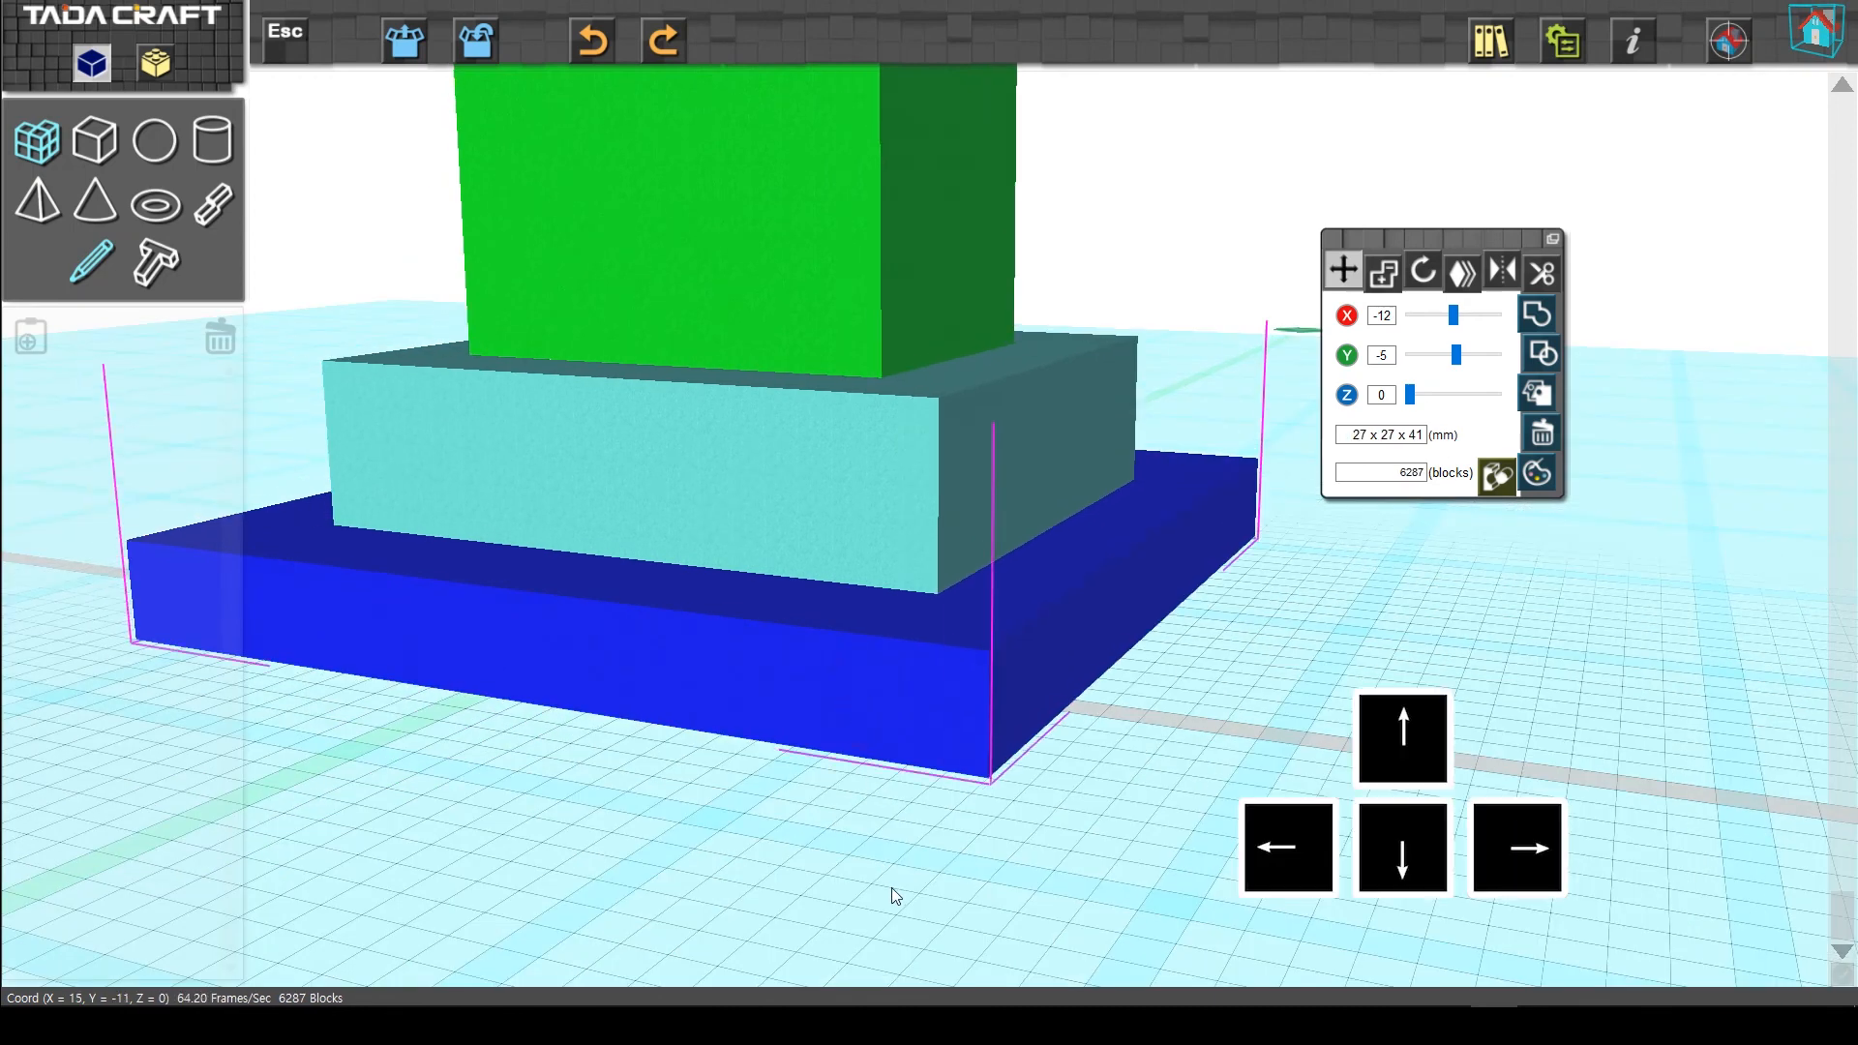
key(Right)
key(Right)
key(Down)
key(Down)
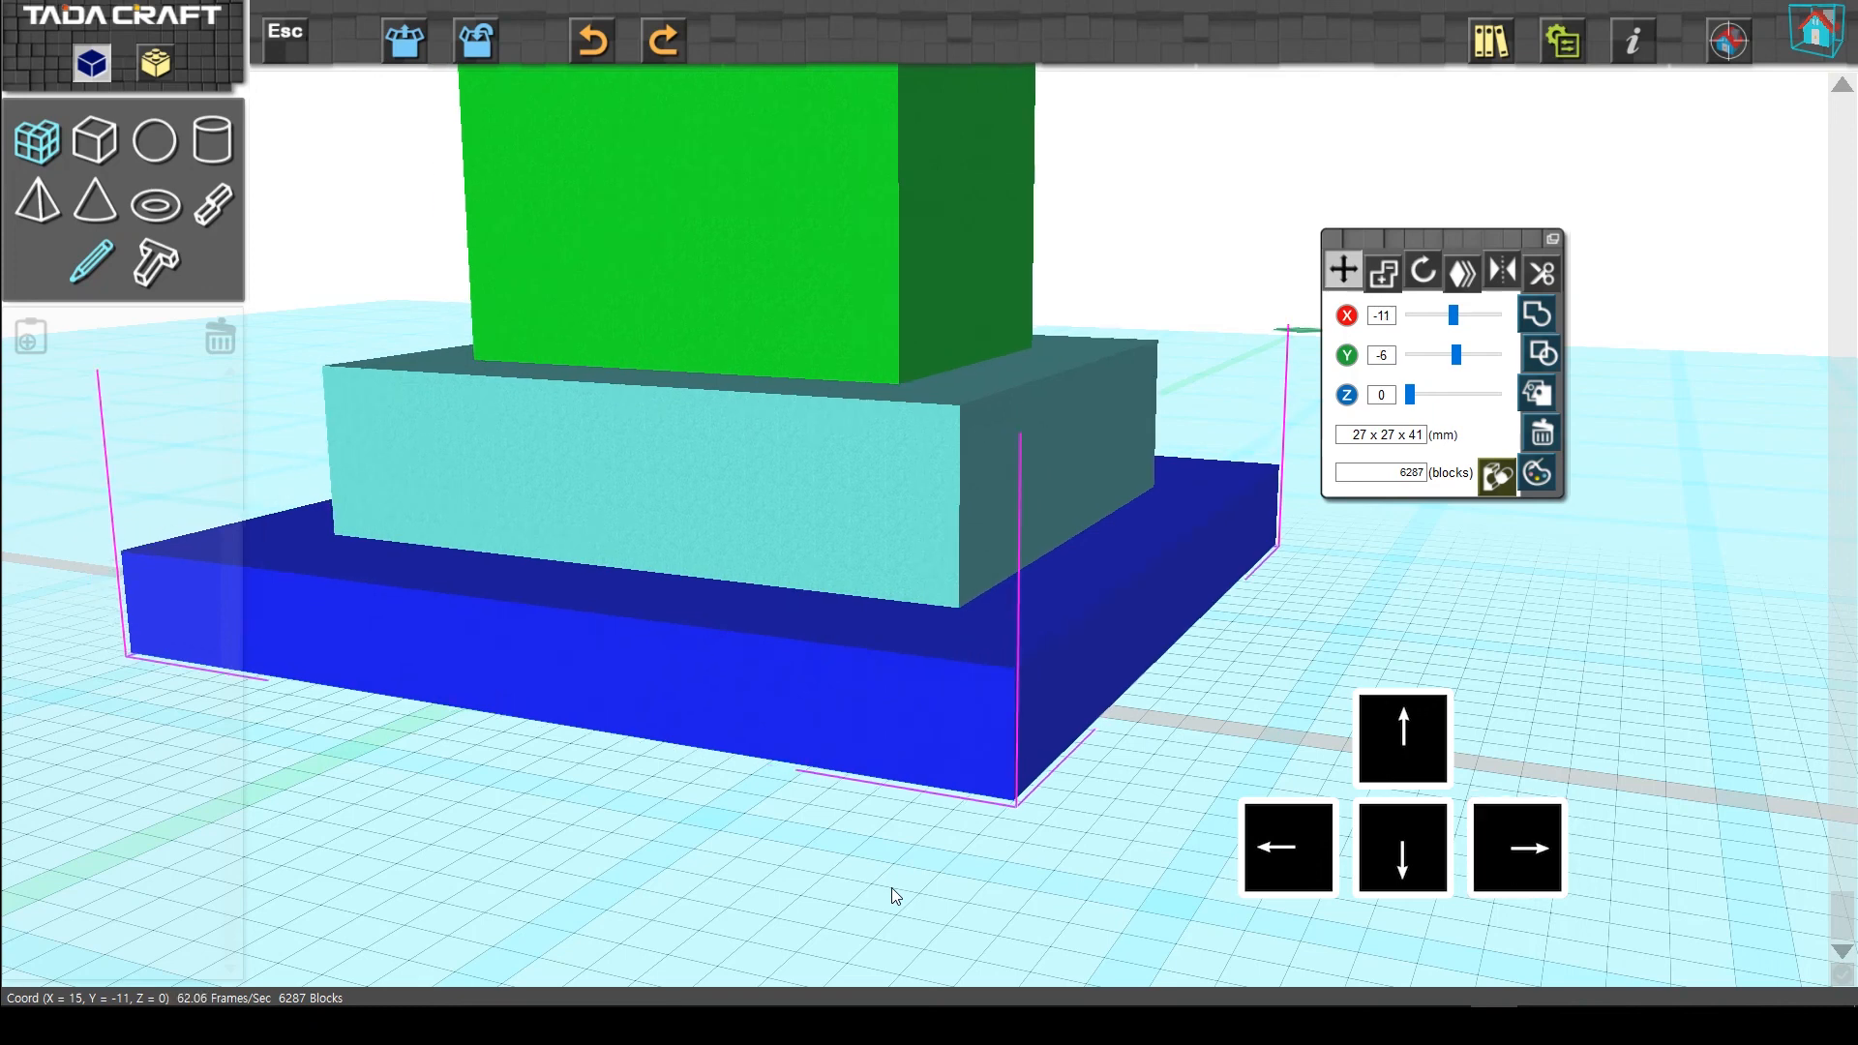
key(Down)
key(Left)
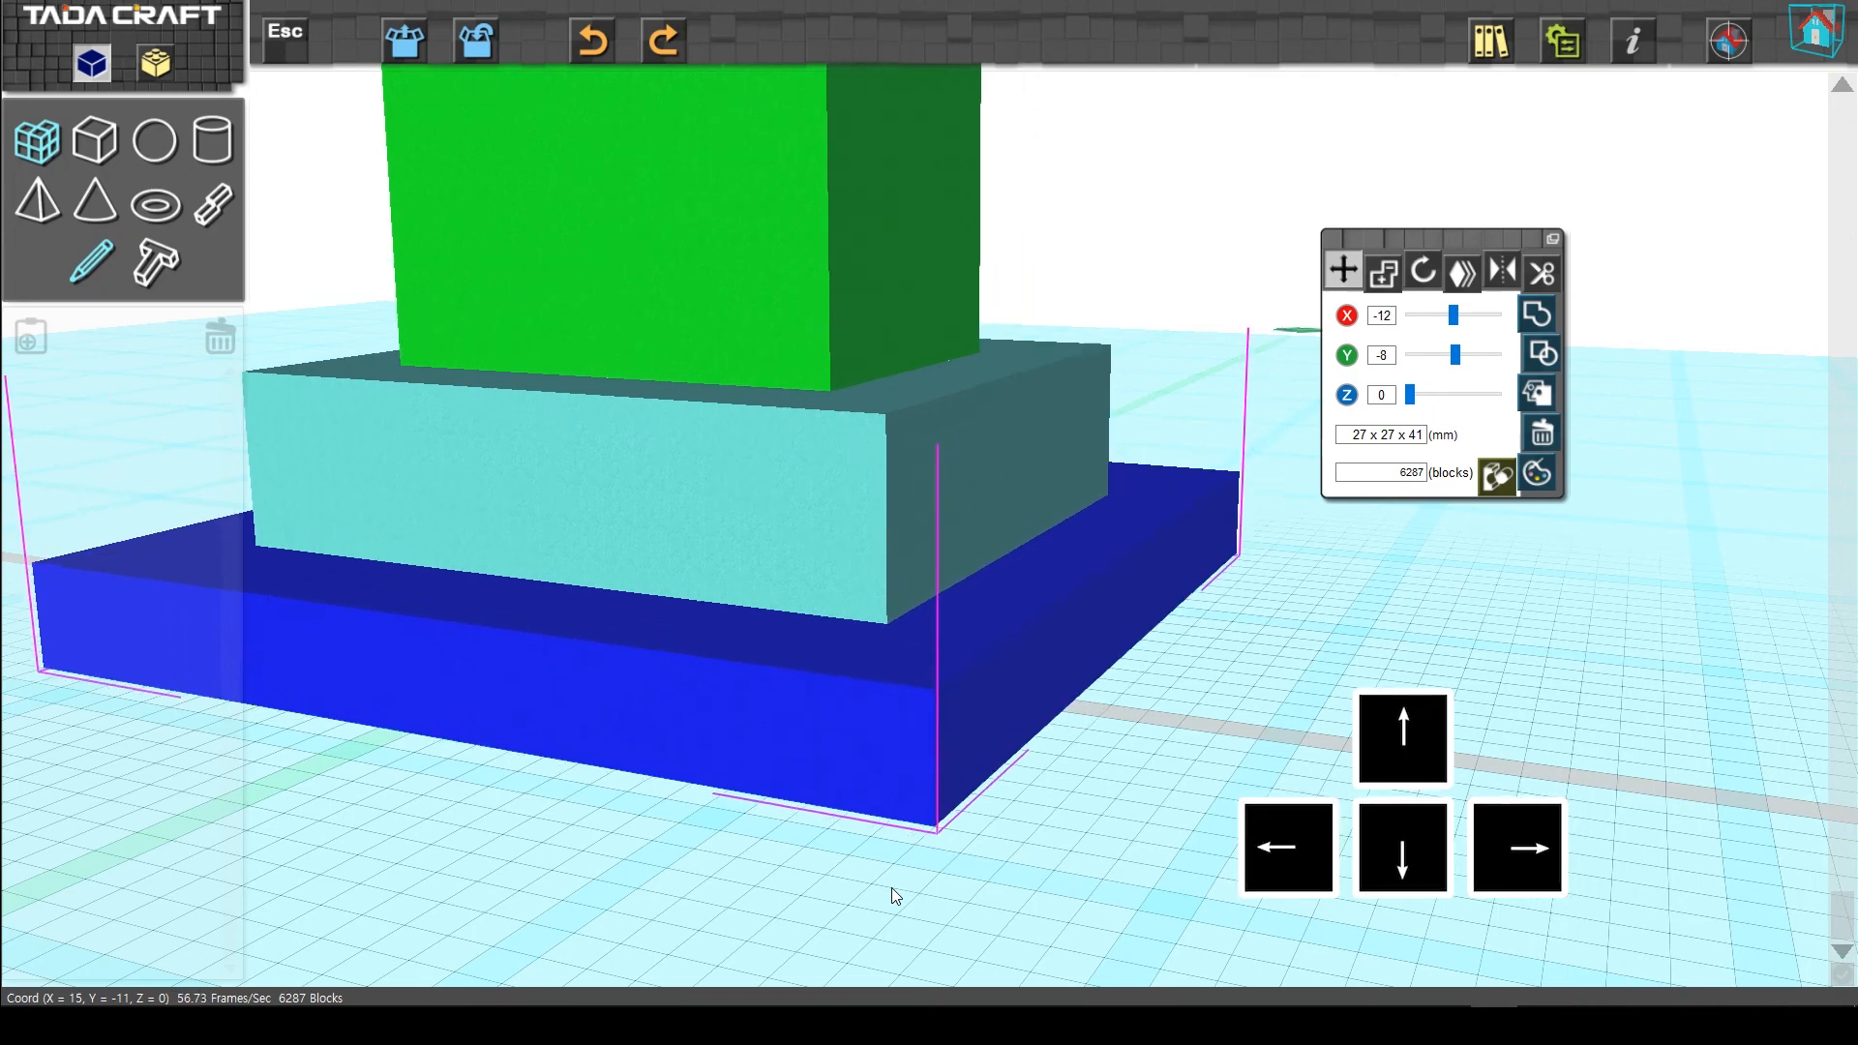
Nudge the tower along Y to X -12, Y -6.
key(Left)
key(Up)
key(Right)
Switch the arrow-key movement to the Z axis and raise the tower block by block to Z 24.
scroll(1128, 793, down, 5)
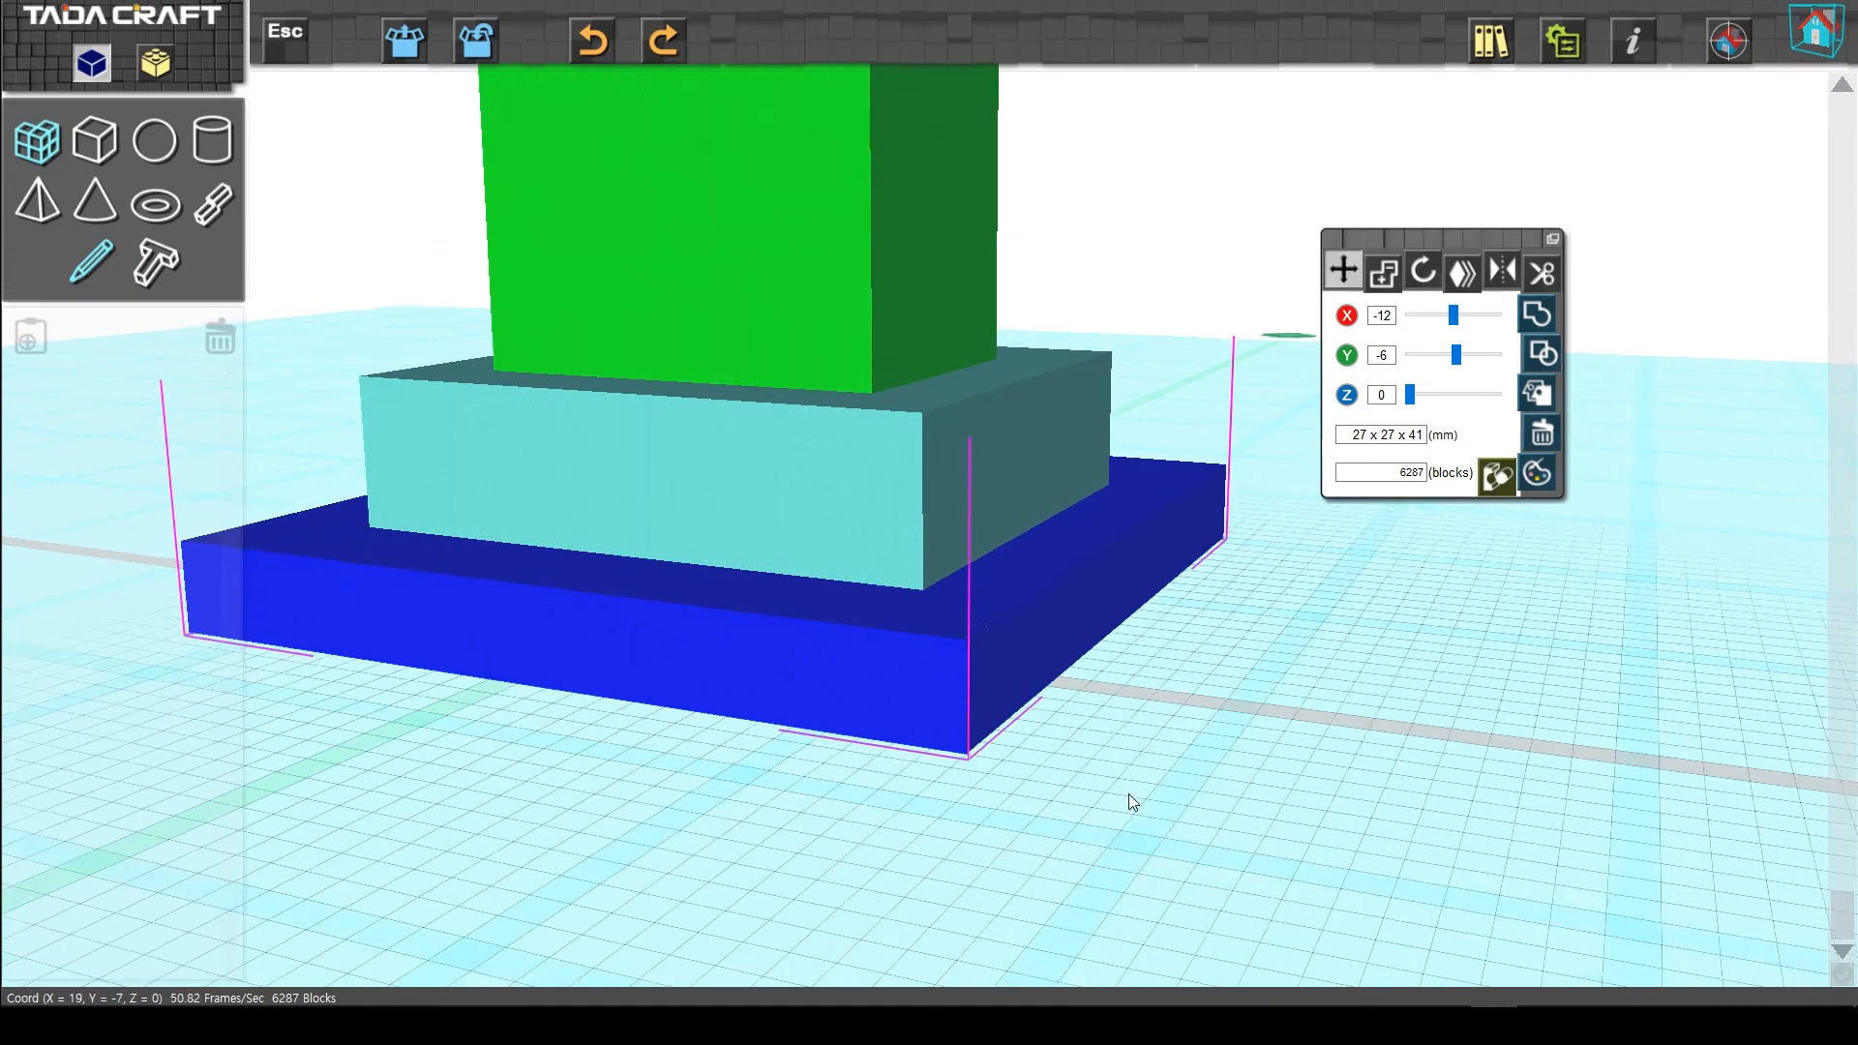
scroll(1152, 805, down, 5)
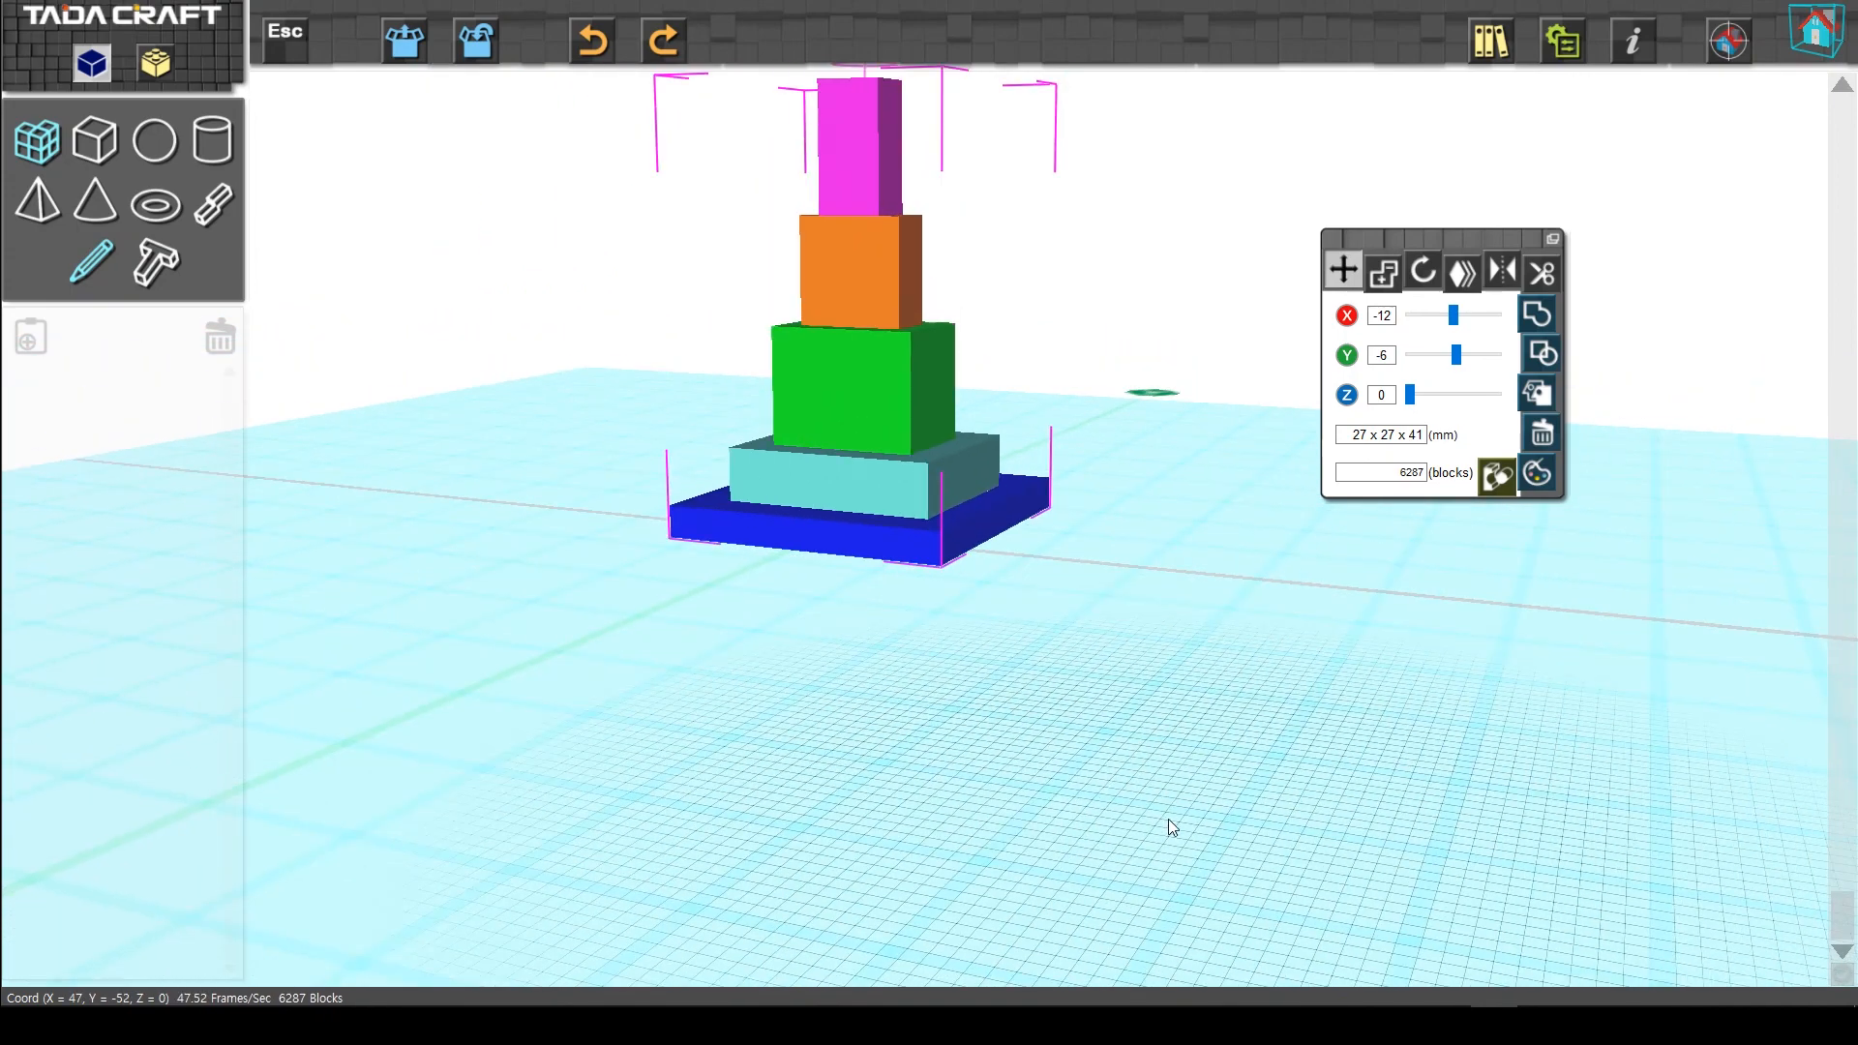
click(1345, 397)
key(Up)
key(Up)
key(Up)
key(Up)
key(Up)
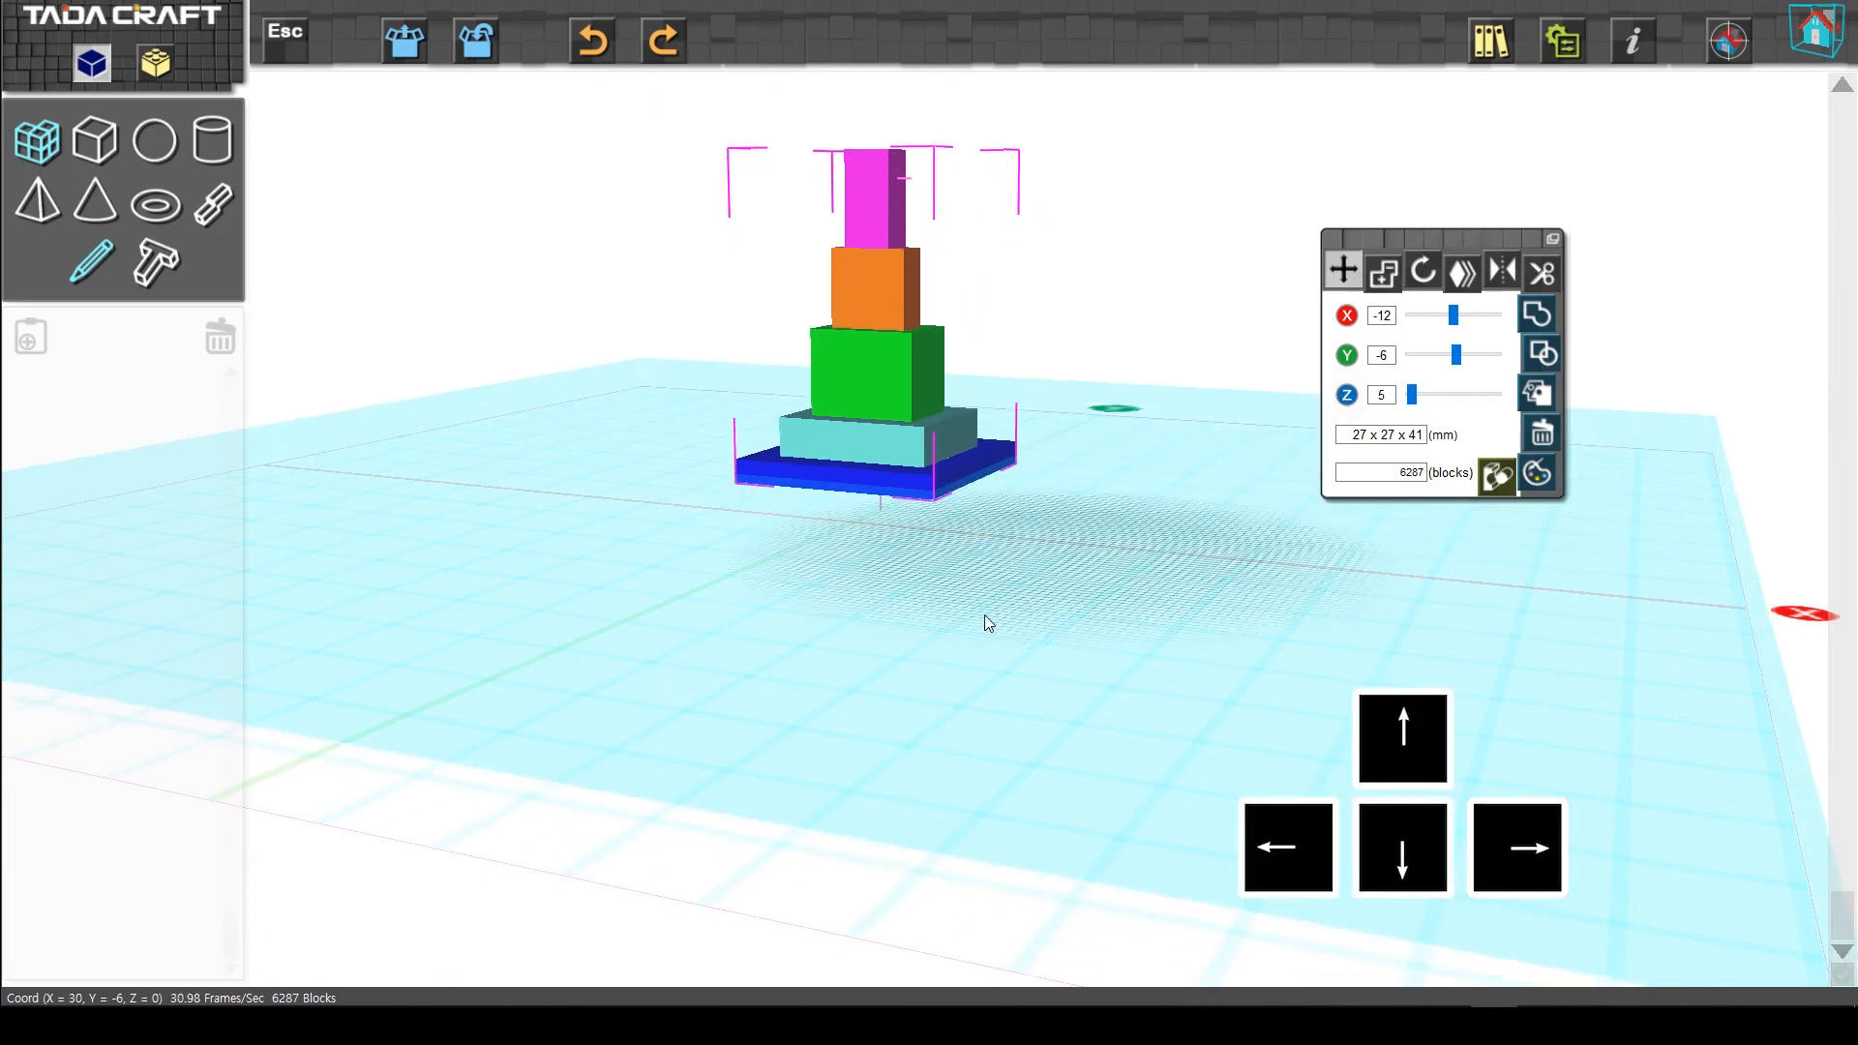
key(Up)
key(Up)
key(Up)
key(Up)
key(Up)
key(Up)
key(Up)
key(Up)
key(Up)
key(Up)
key(Up)
key(Up)
key(Up)
key(Up)
key(Up)
key(Up)
key(Up)
key(Up)
key(Up)
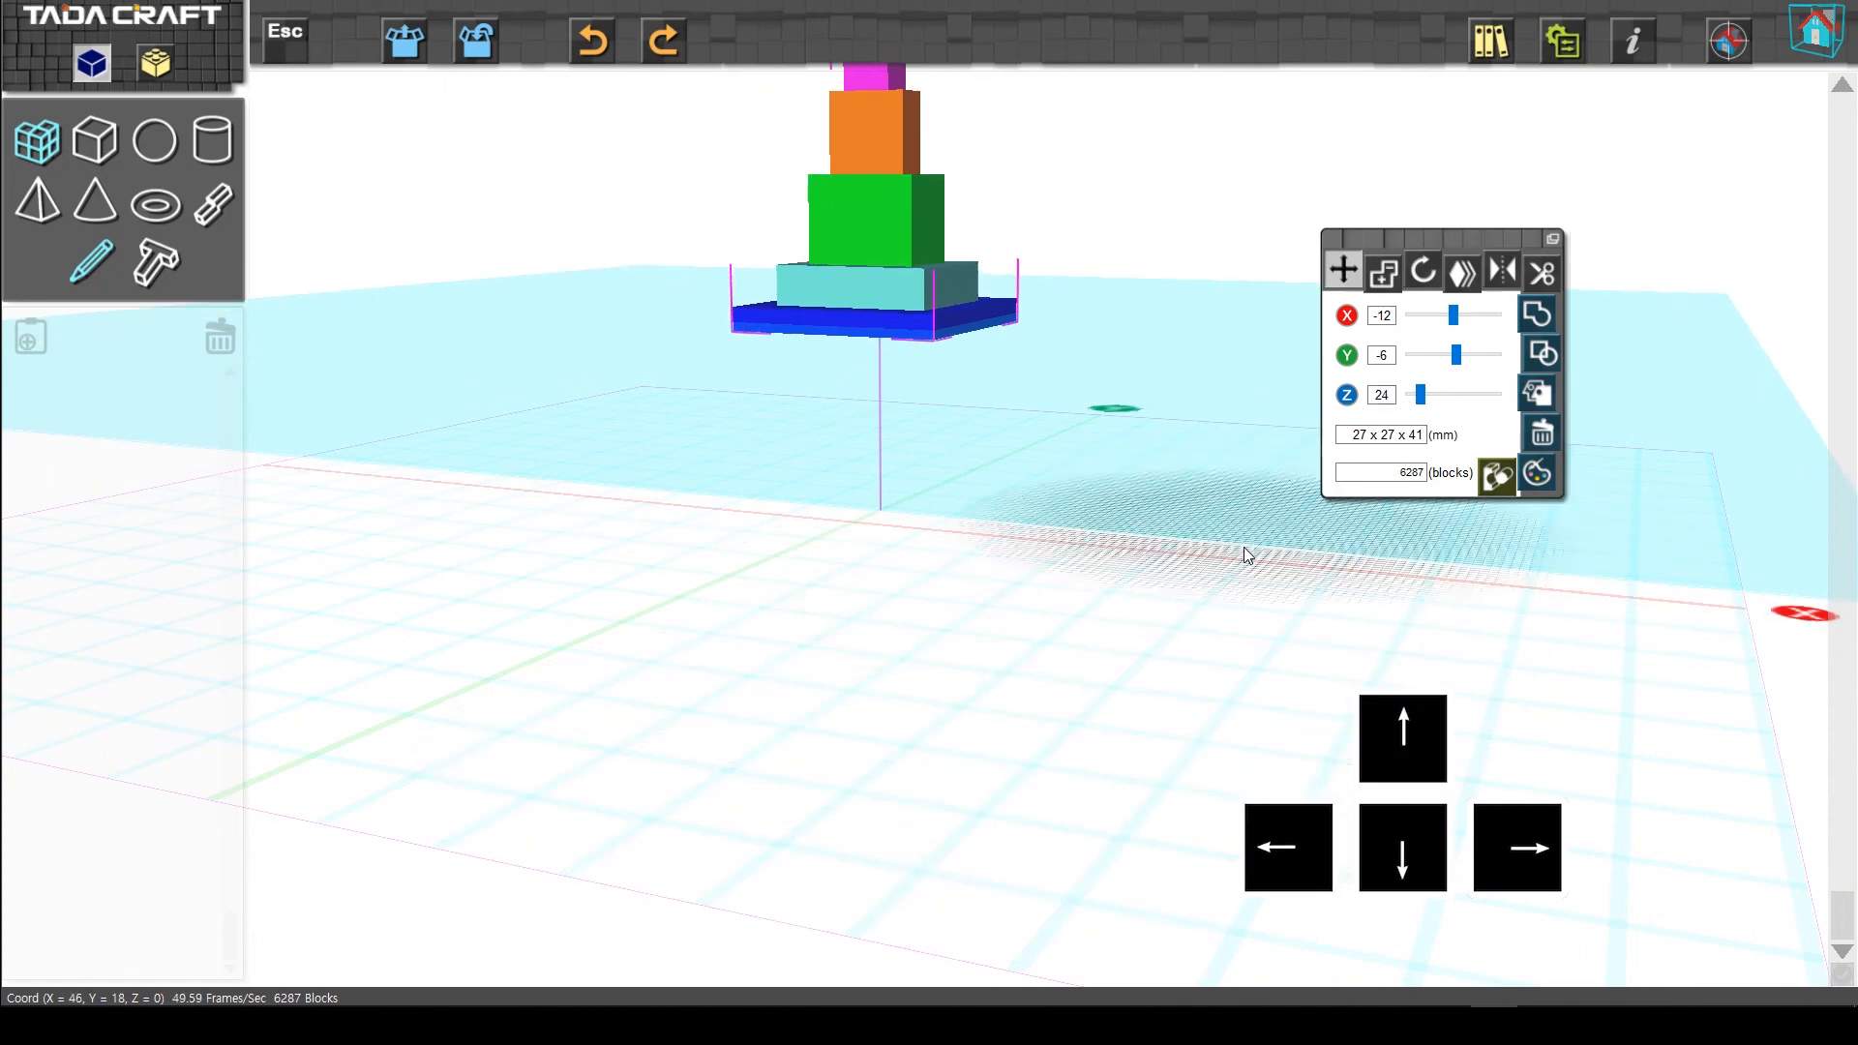
Lower the tower back down to the ground plane at Z 0.
key(Down)
key(Down)
key(Down)
key(Down)
key(Down)
key(Down)
key(Down)
key(Down)
key(Down)
key(Down)
key(Down)
key(Down)
key(Down)
key(Down)
key(Down)
key(Down)
key(Down)
key(Down)
key(Down)
key(Down)
key(Down)
key(Down)
key(Down)
key(Down)
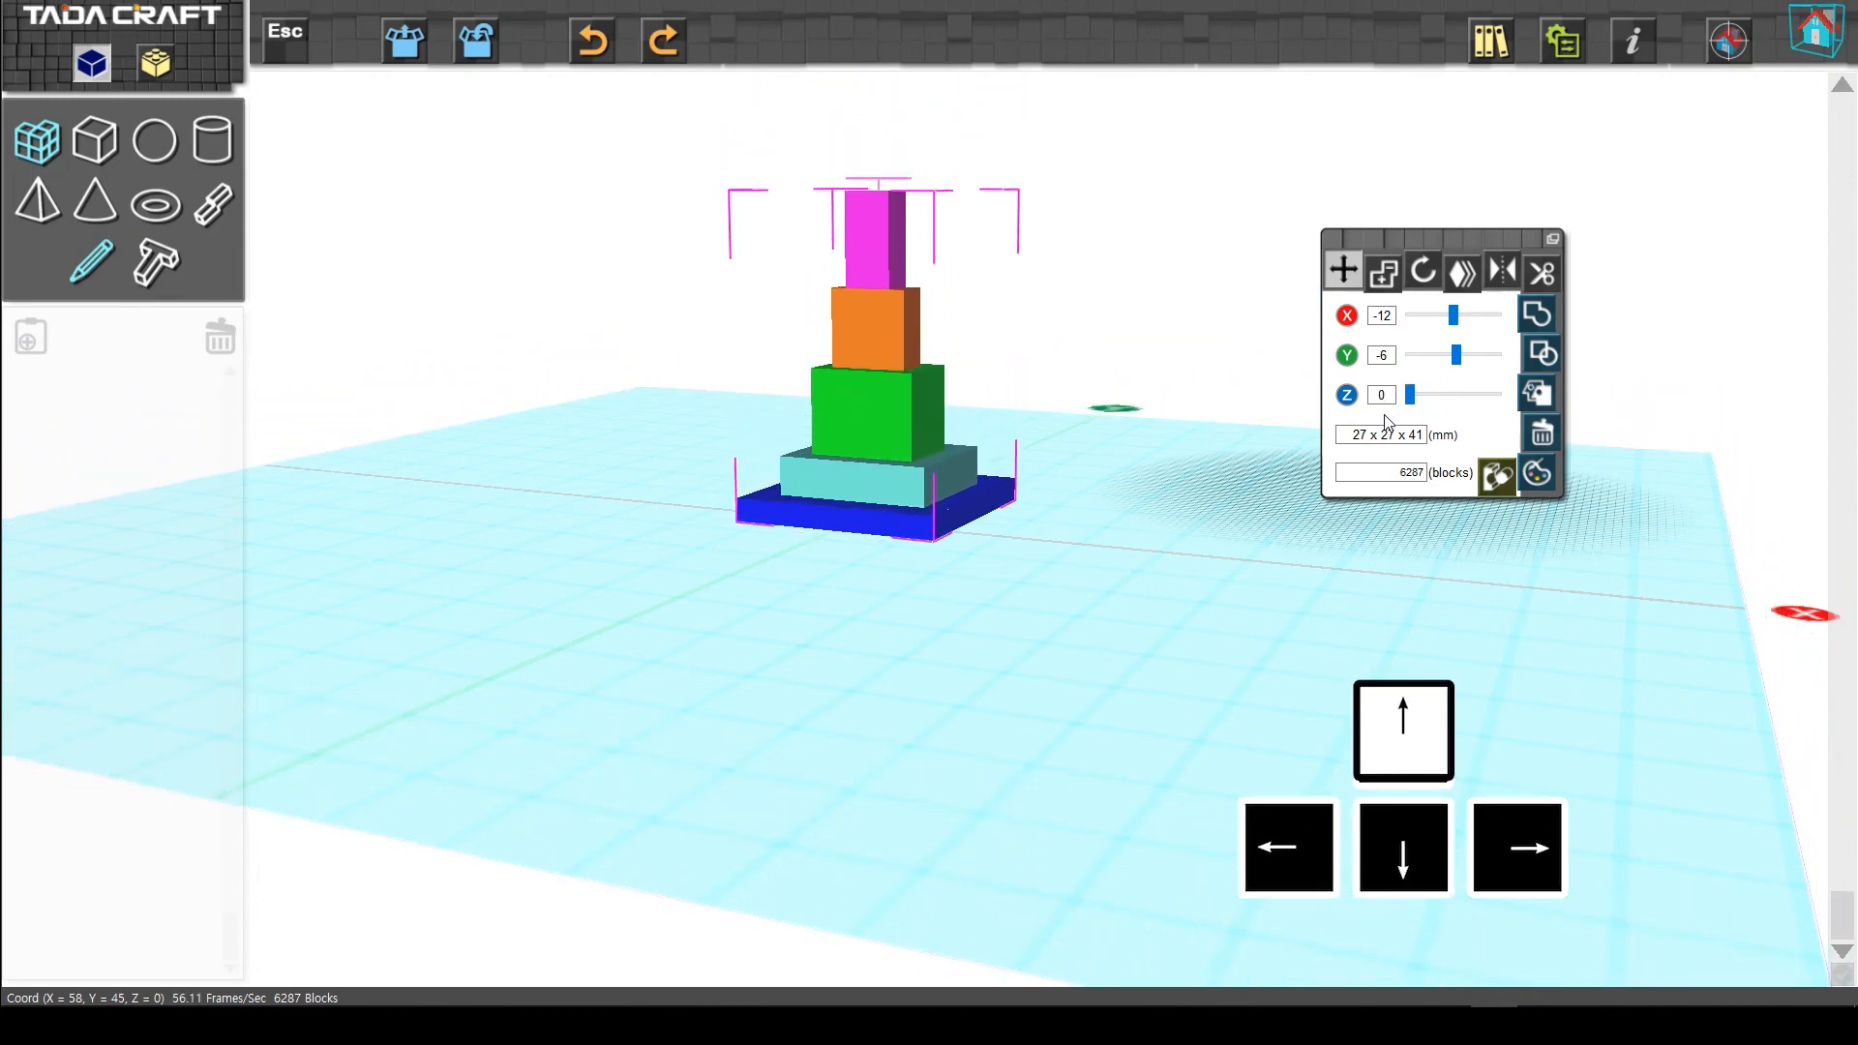
Raise the tower along the Z axis once more, up to Z 28.
key(Up)
key(Up)
key(Up)
key(Up)
key(Up)
key(Up)
key(Up)
key(Up)
key(Up)
key(Up)
key(Up)
key(Up)
key(Up)
key(Up)
key(Up)
key(Up)
key(Up)
key(Up)
key(Up)
key(Up)
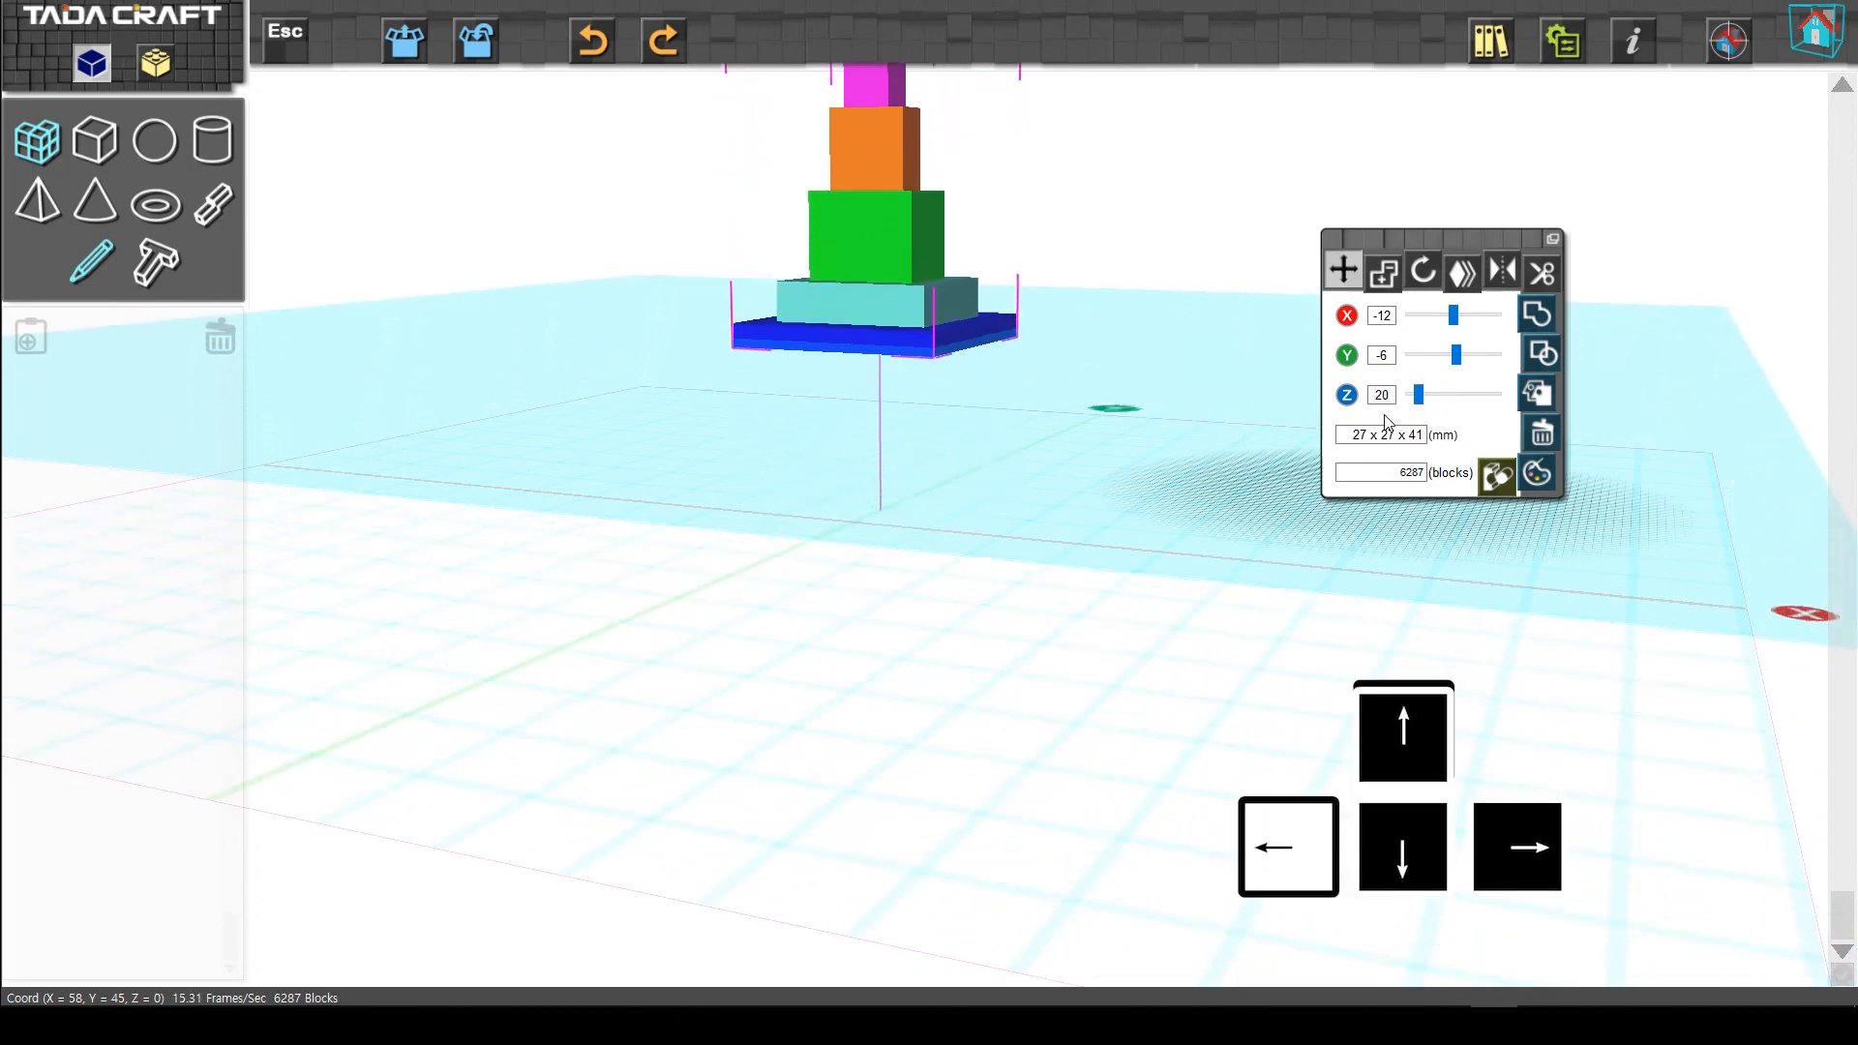
key(Up)
key(Up)
key(Up)
key(Up)
key(Up)
key(Up)
key(Up)
key(Up)
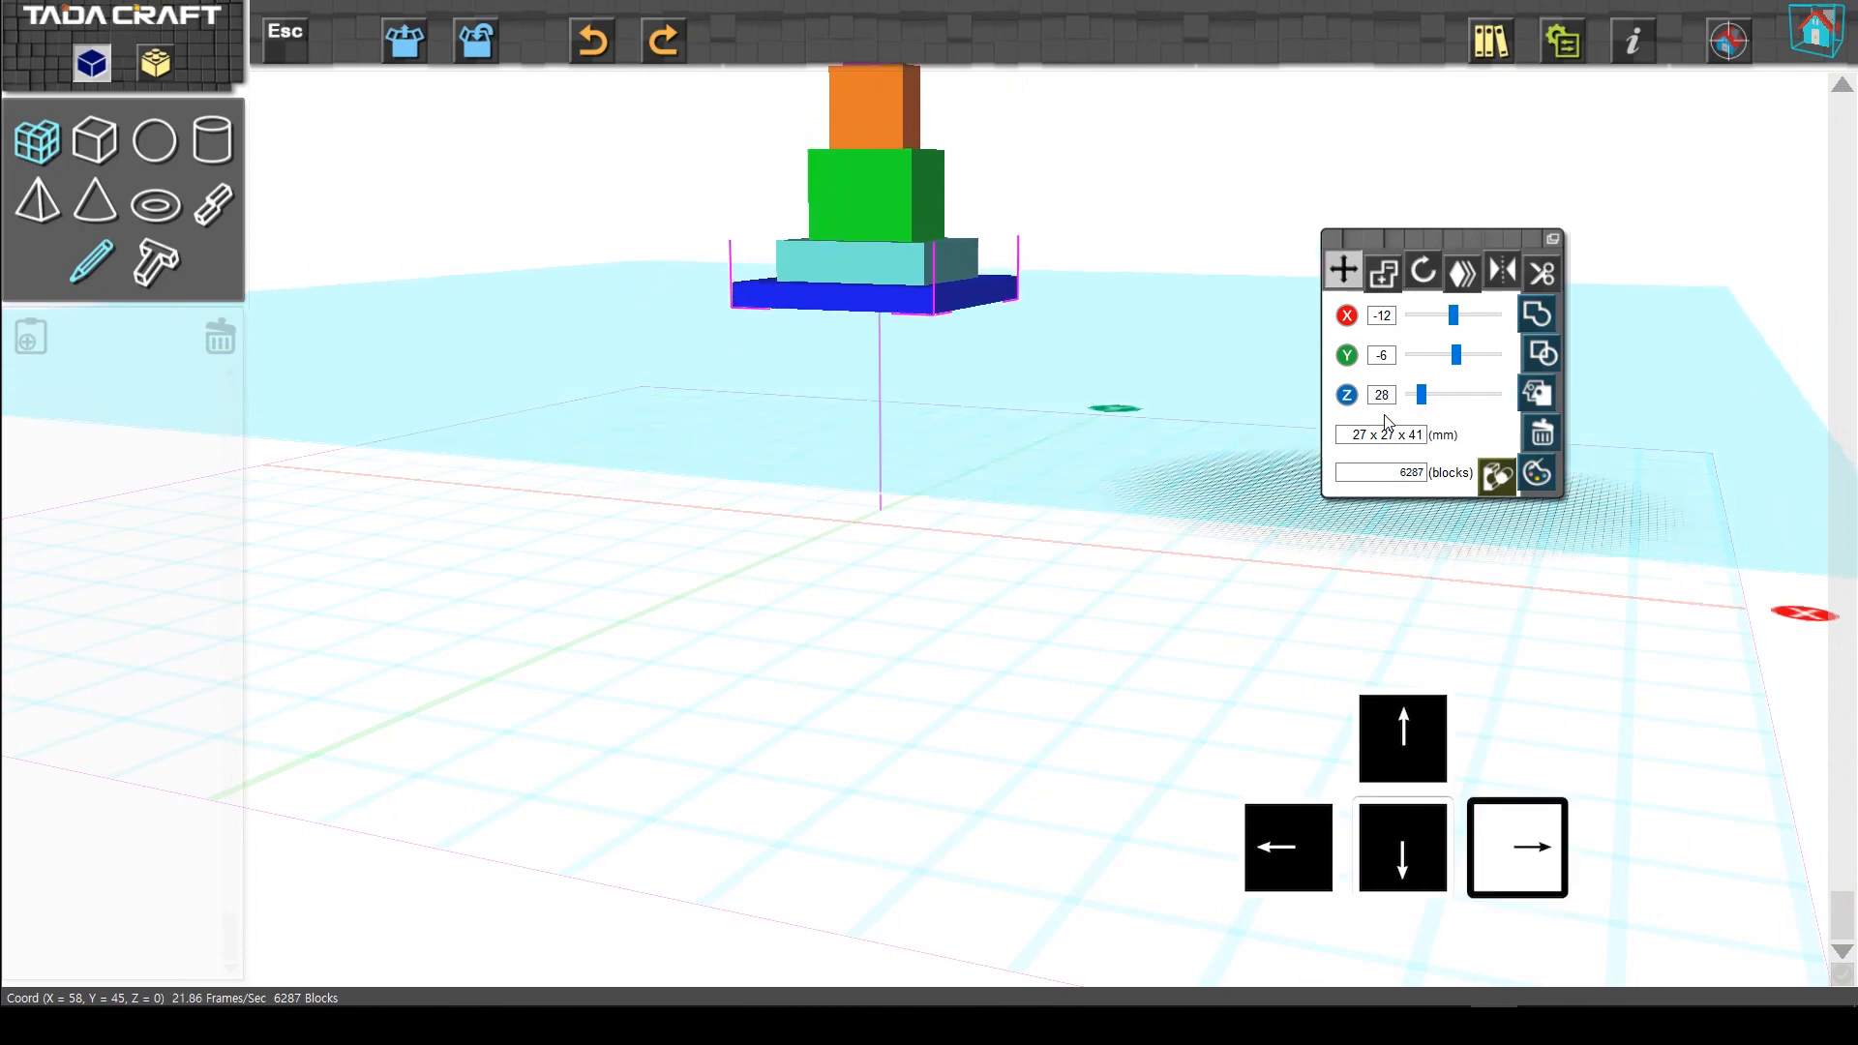
Bring the tower down again from the raised position to Z 0.
key(Down)
key(Down)
key(Down)
key(Down)
key(Down)
key(Down)
key(Down)
key(Down)
key(Down)
key(Down)
key(Down)
key(Down)
key(Down)
key(Down)
key(Down)
key(Down)
key(Down)
key(Down)
key(Down)
key(Down)
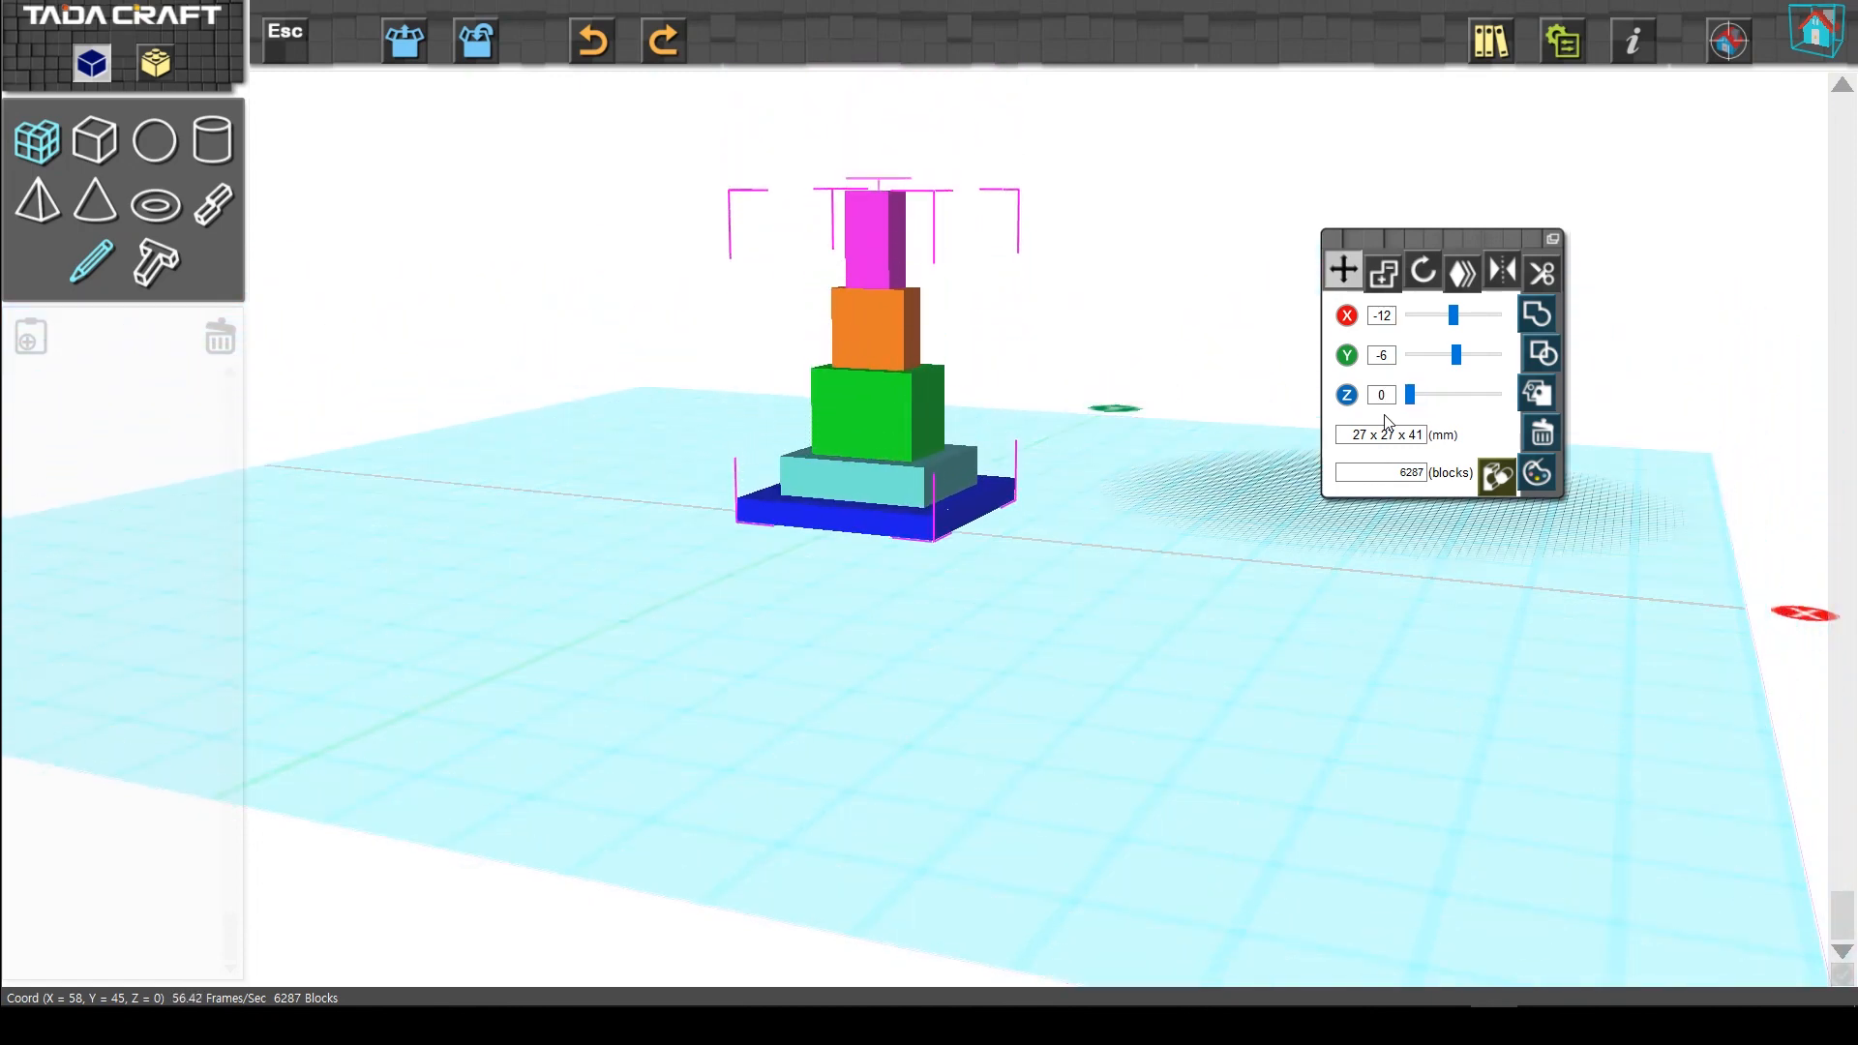
Deselect the tower and reset the camera to the default angled view.
click(1055, 573)
right_drag(1063, 572, 1105, 594)
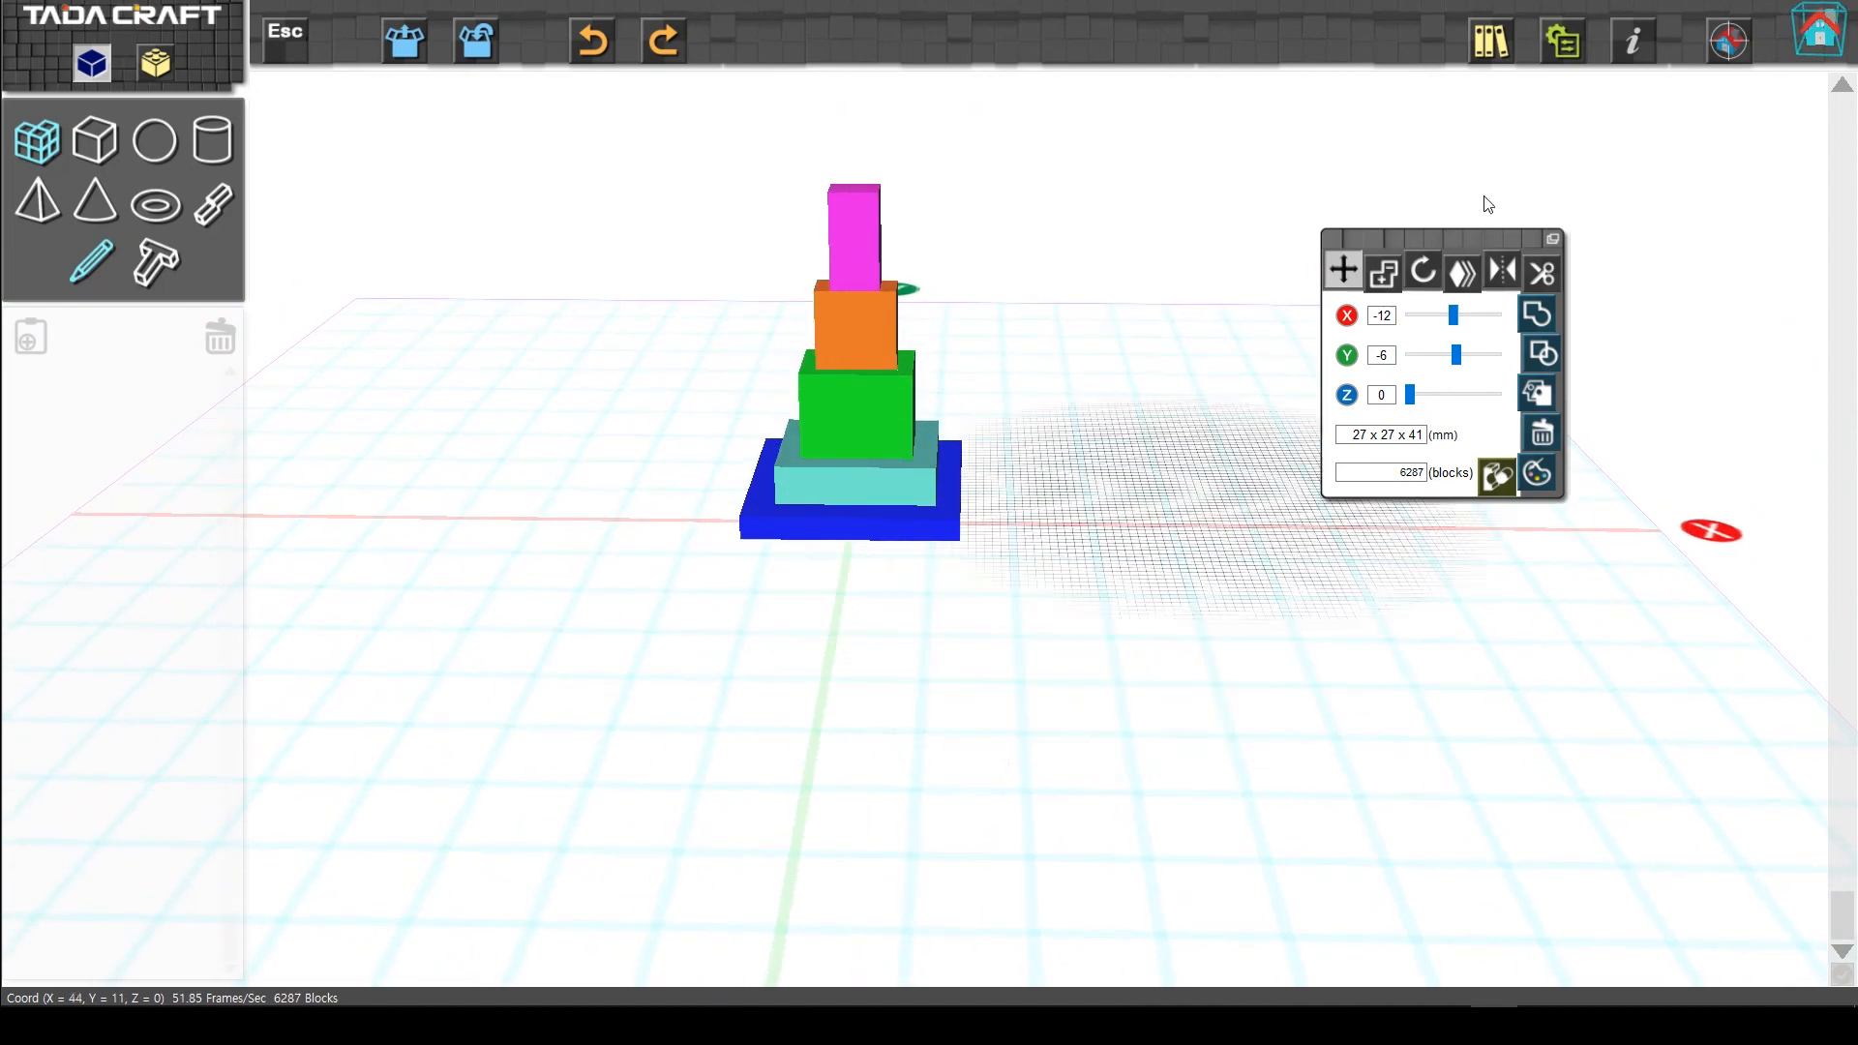
click(1729, 37)
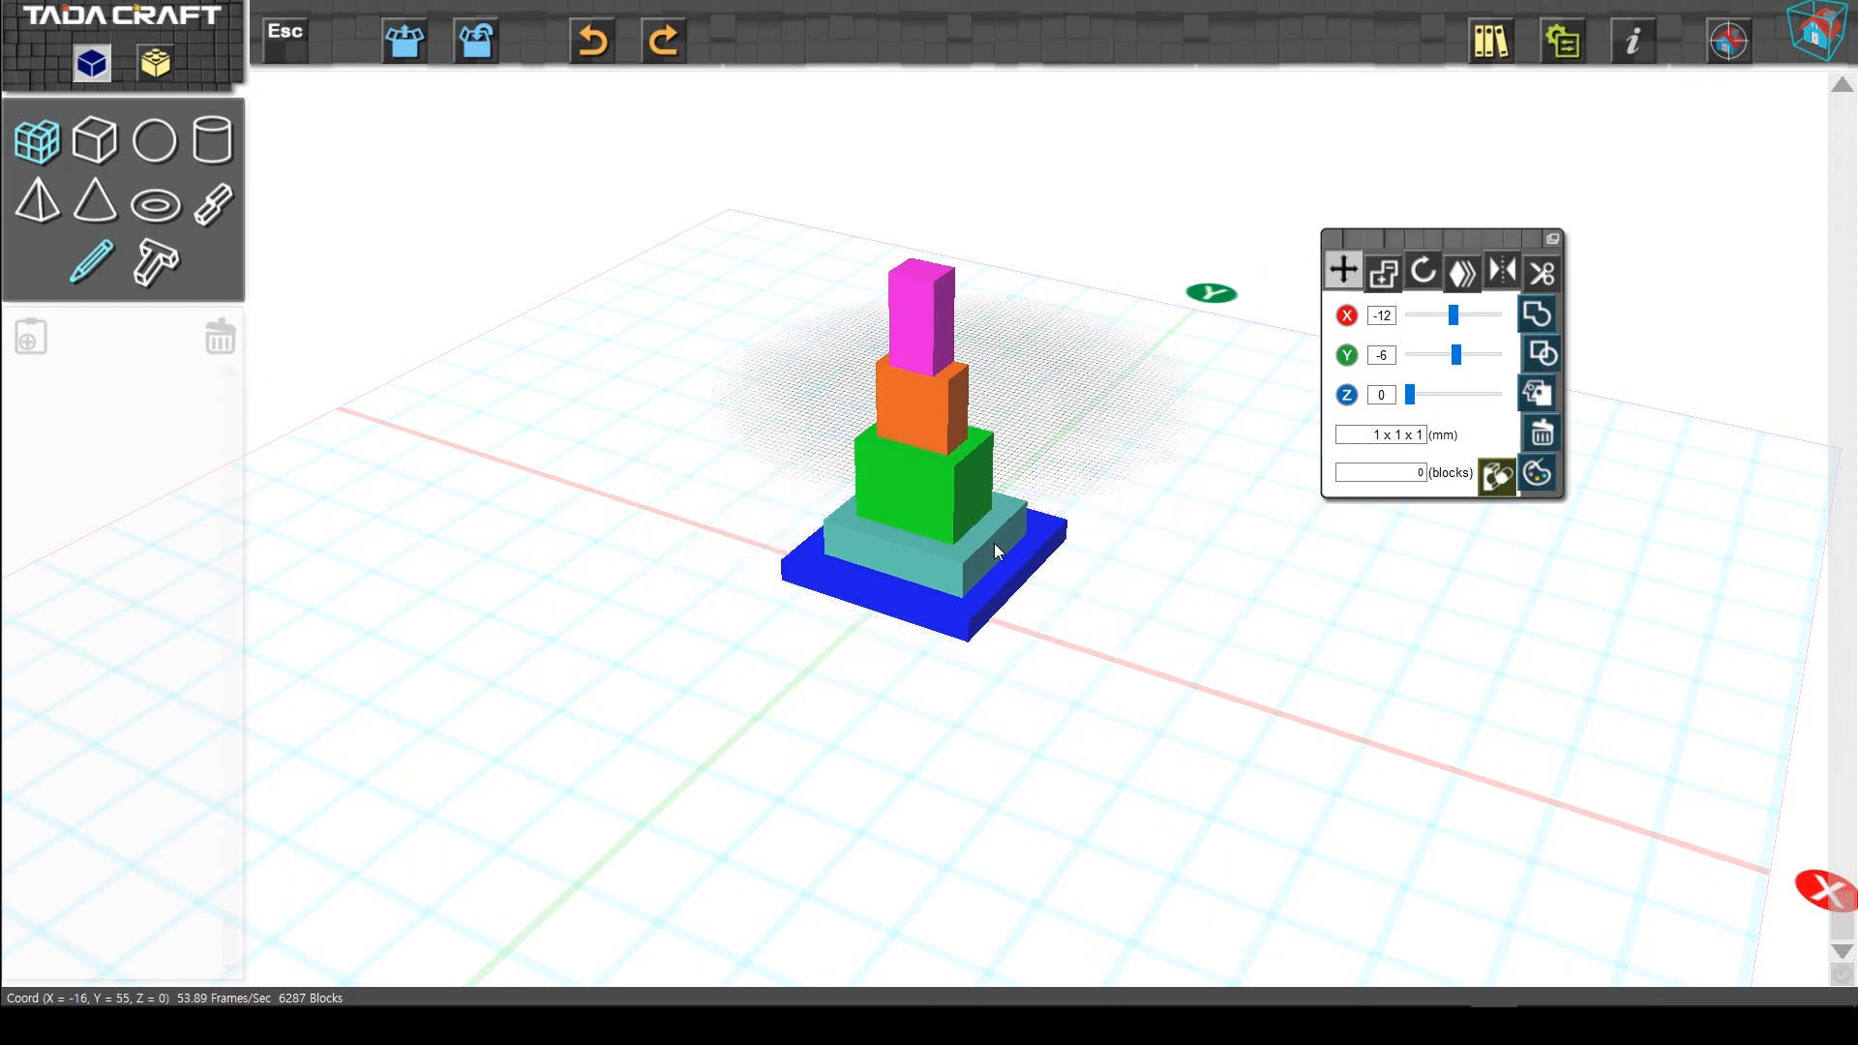
Select the tower again and move it freehand on the ground plane to X -13, Y -5.
drag(925, 550, 897, 579)
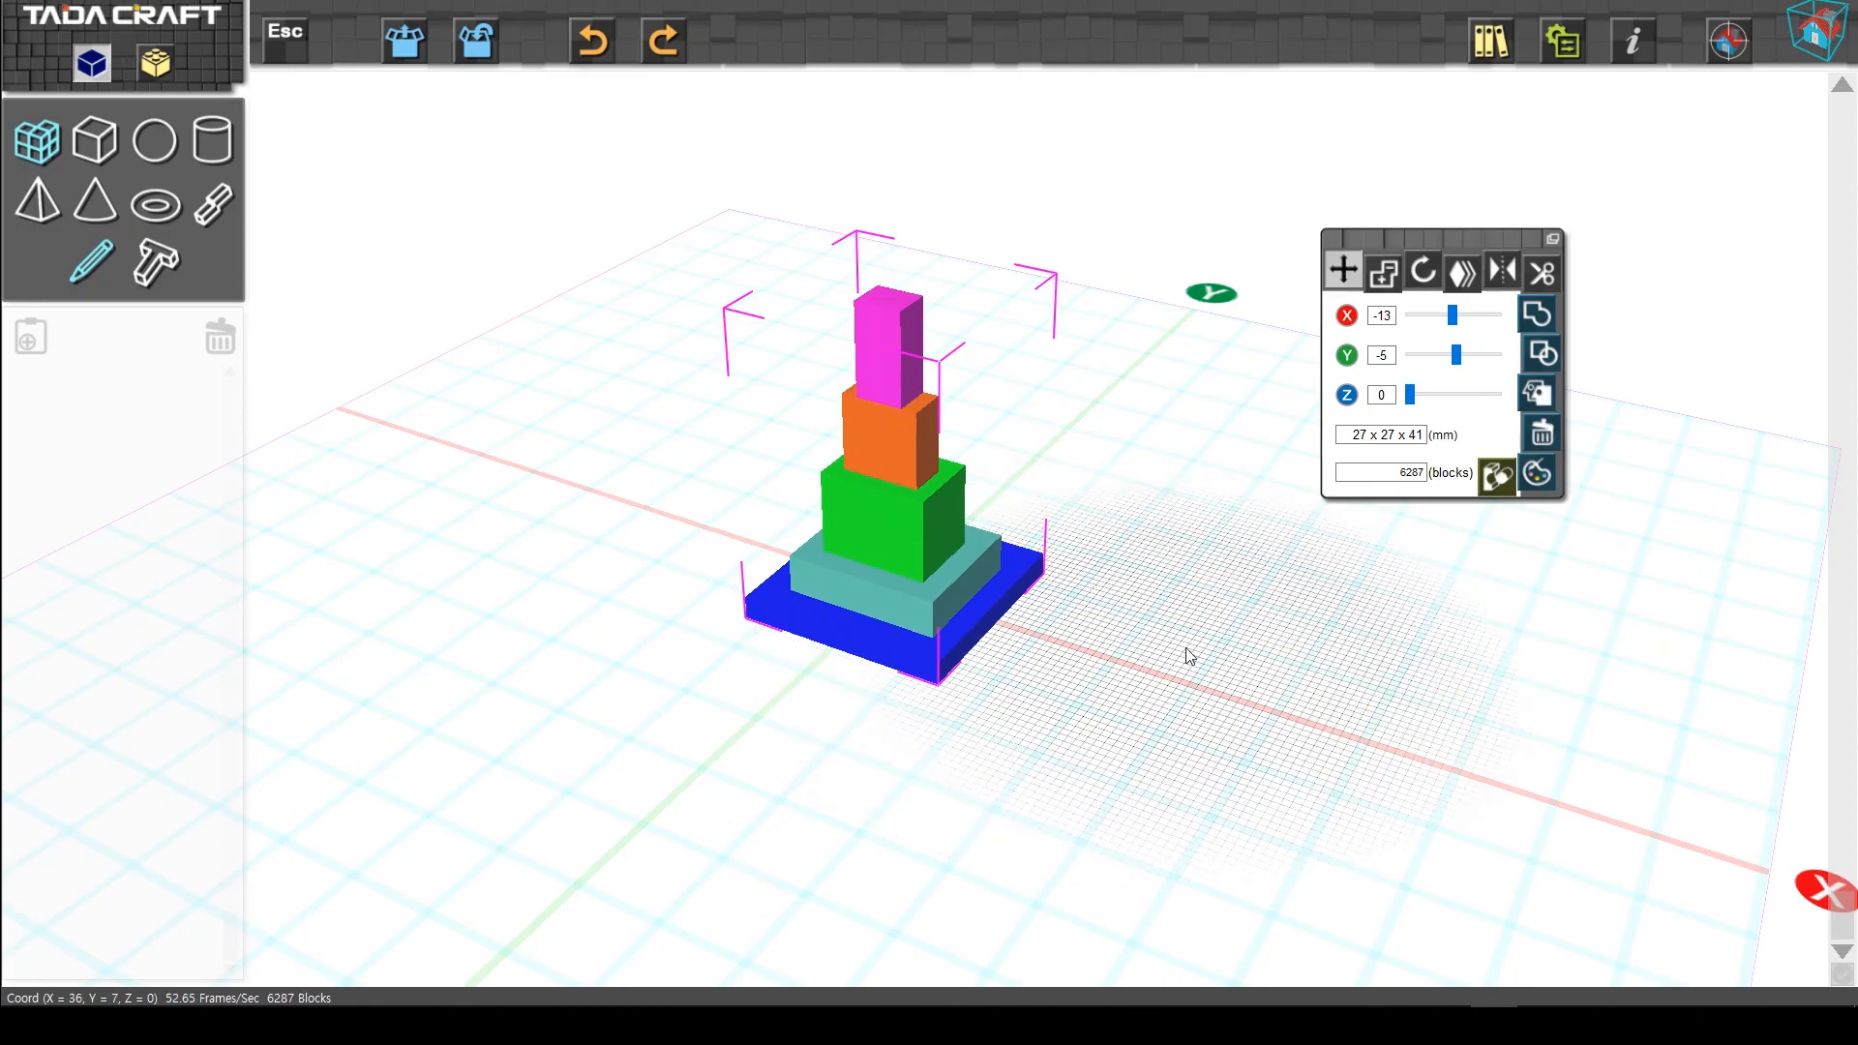